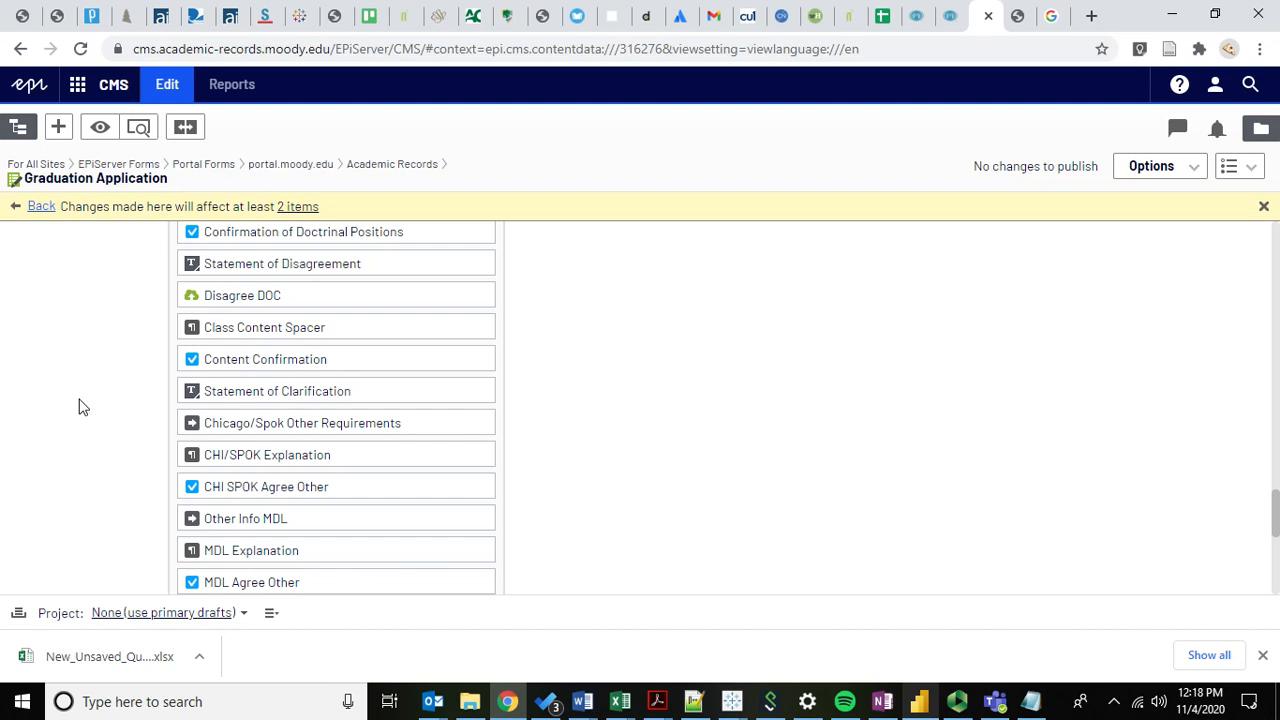
Scroll up and down through the Graduation Application form in the CMS editor.
scroll(97, 353, up, 4)
scroll(97, 353, up, 1)
scroll(97, 353, up, 4)
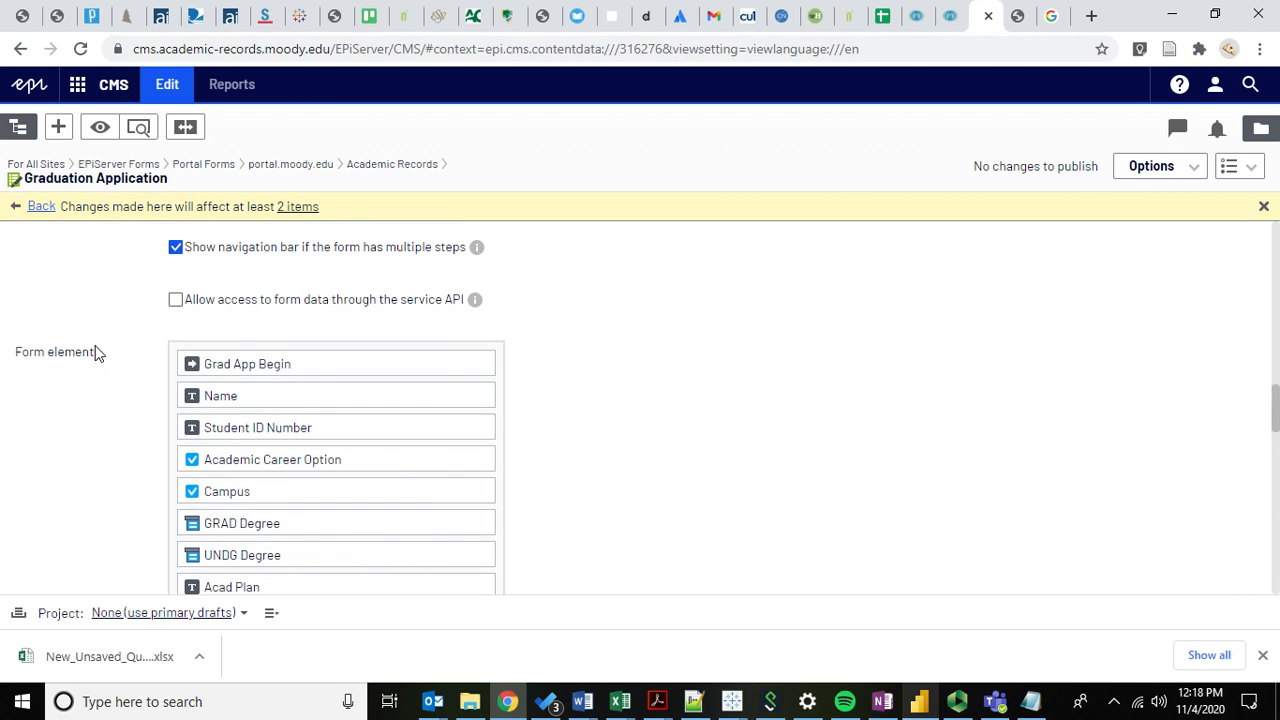
scroll(97, 353, down, 3)
scroll(97, 353, down, 4)
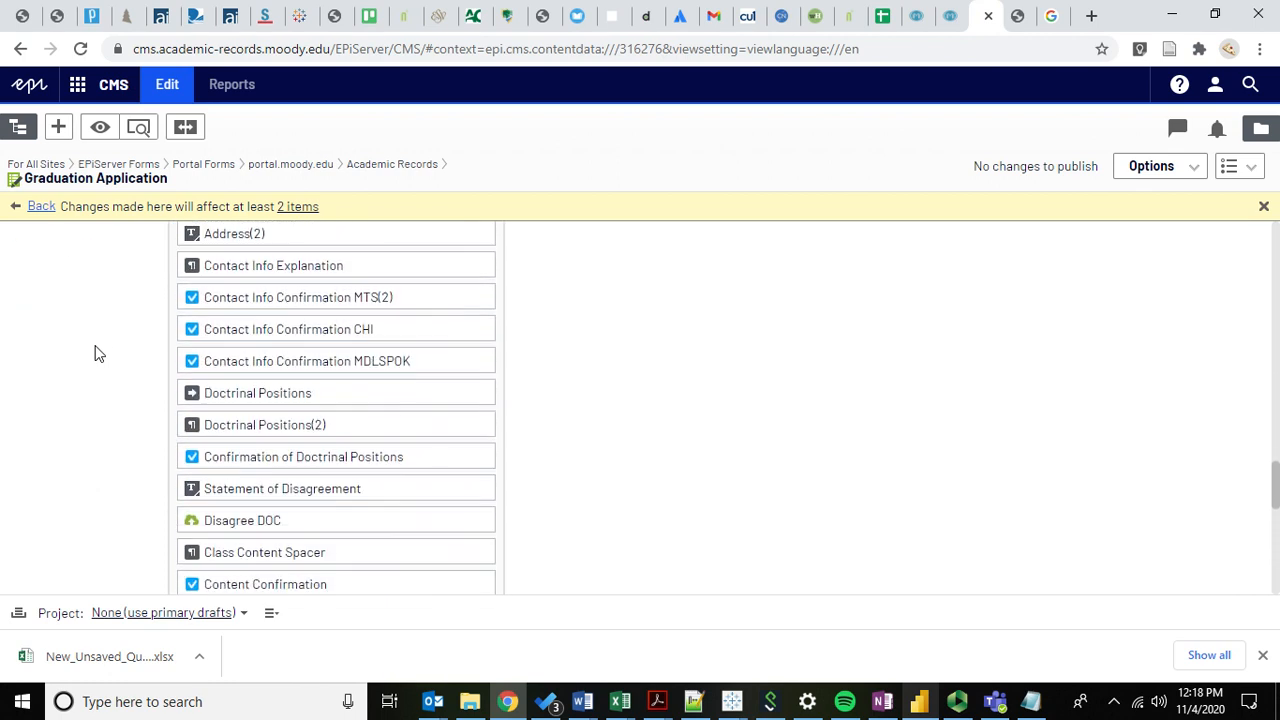
scroll(99, 347, down, 1)
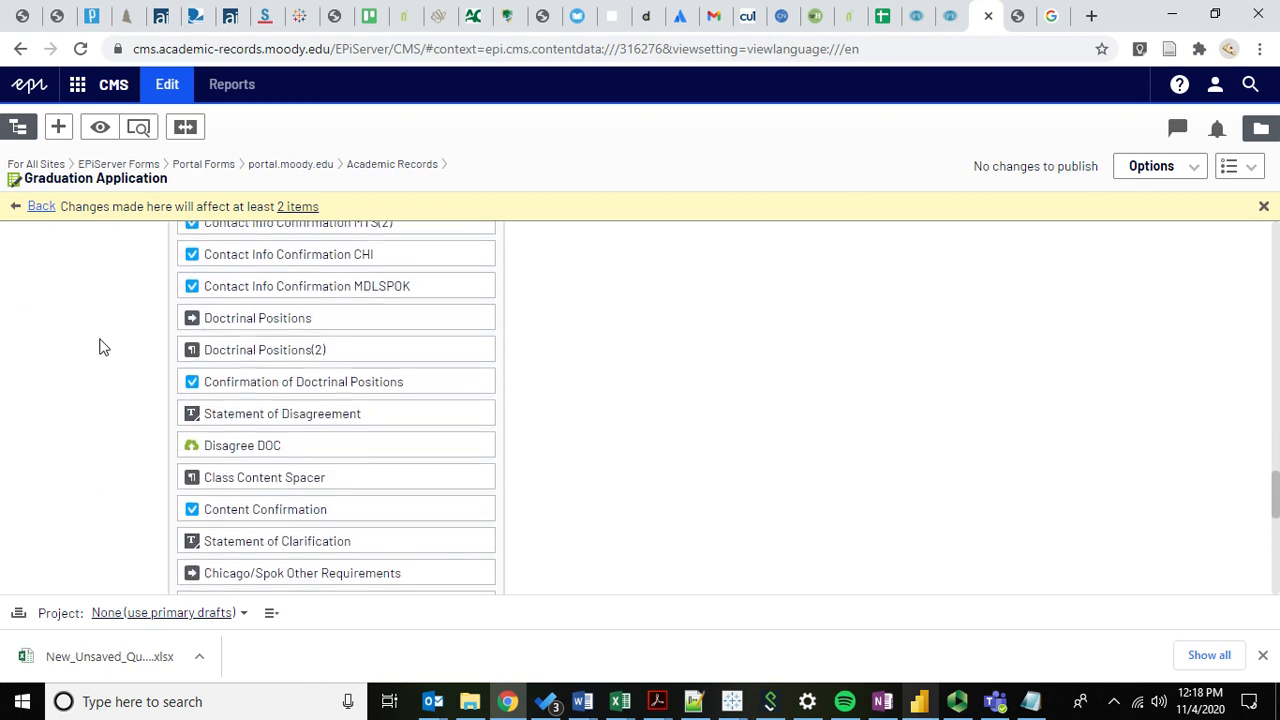
scroll(85, 346, down, 1)
scroll(100, 285, up, 3)
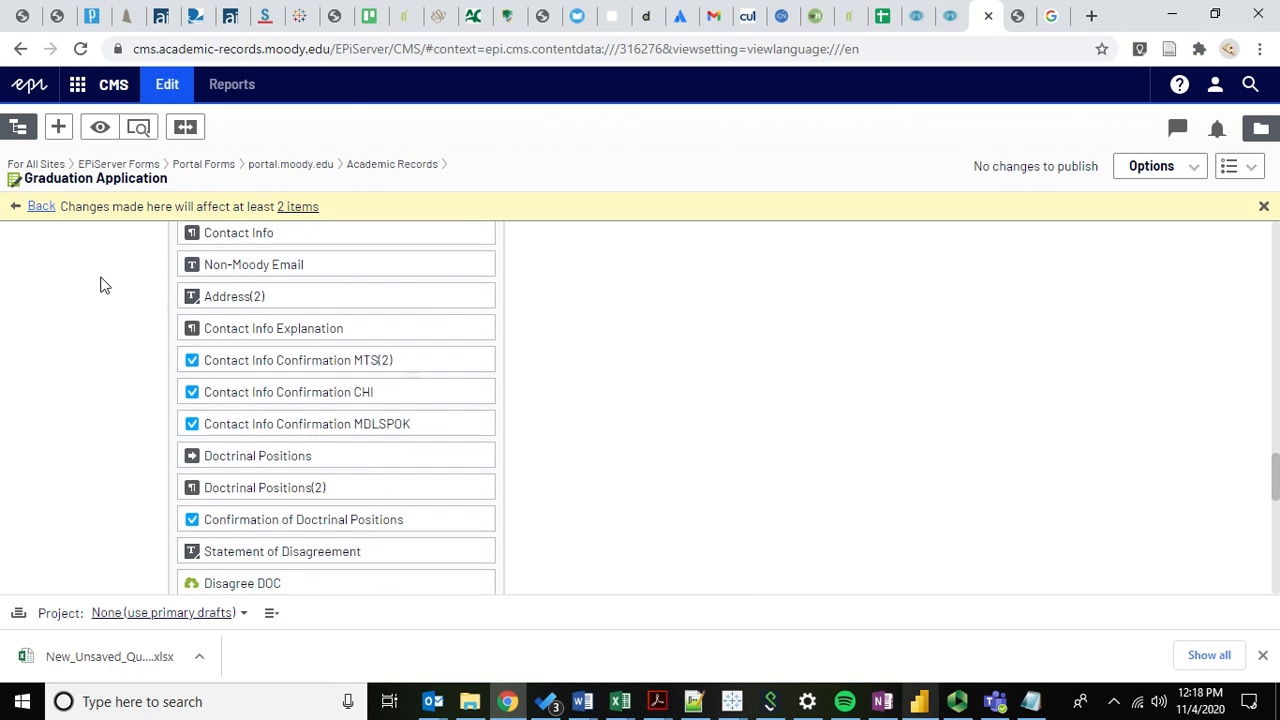
scroll(100, 285, up, 1)
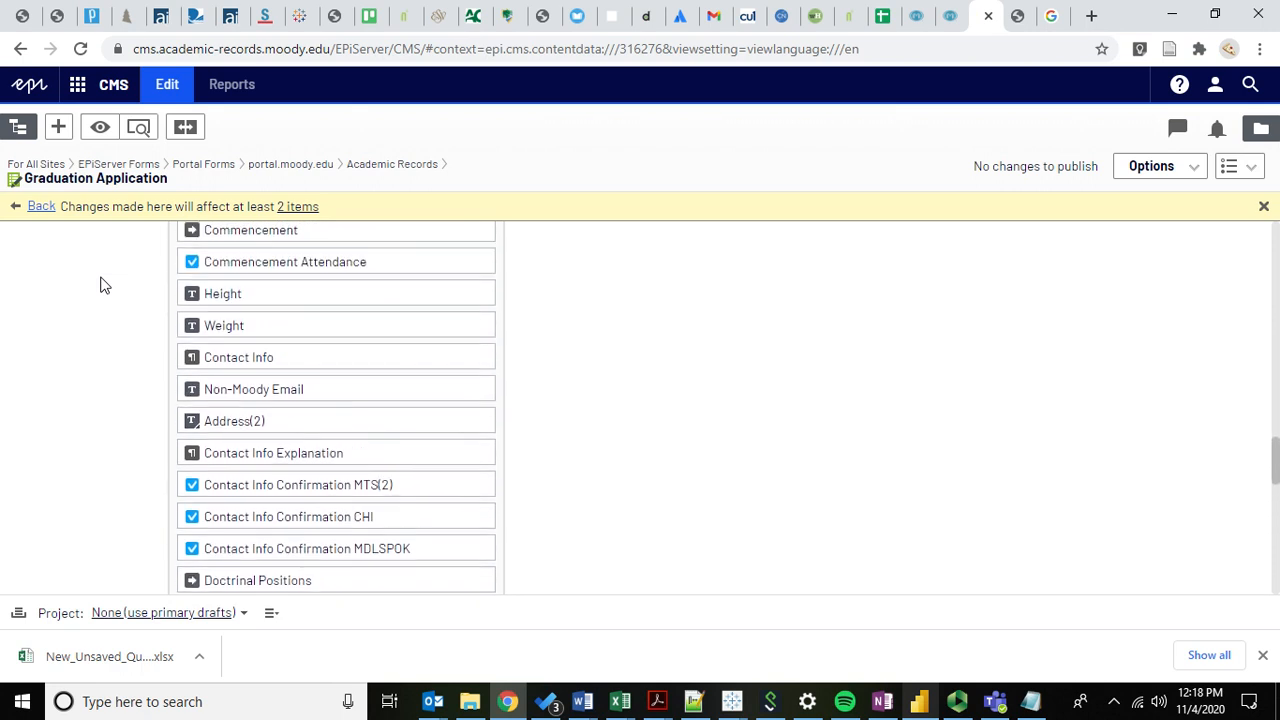
scroll(100, 285, down, 4)
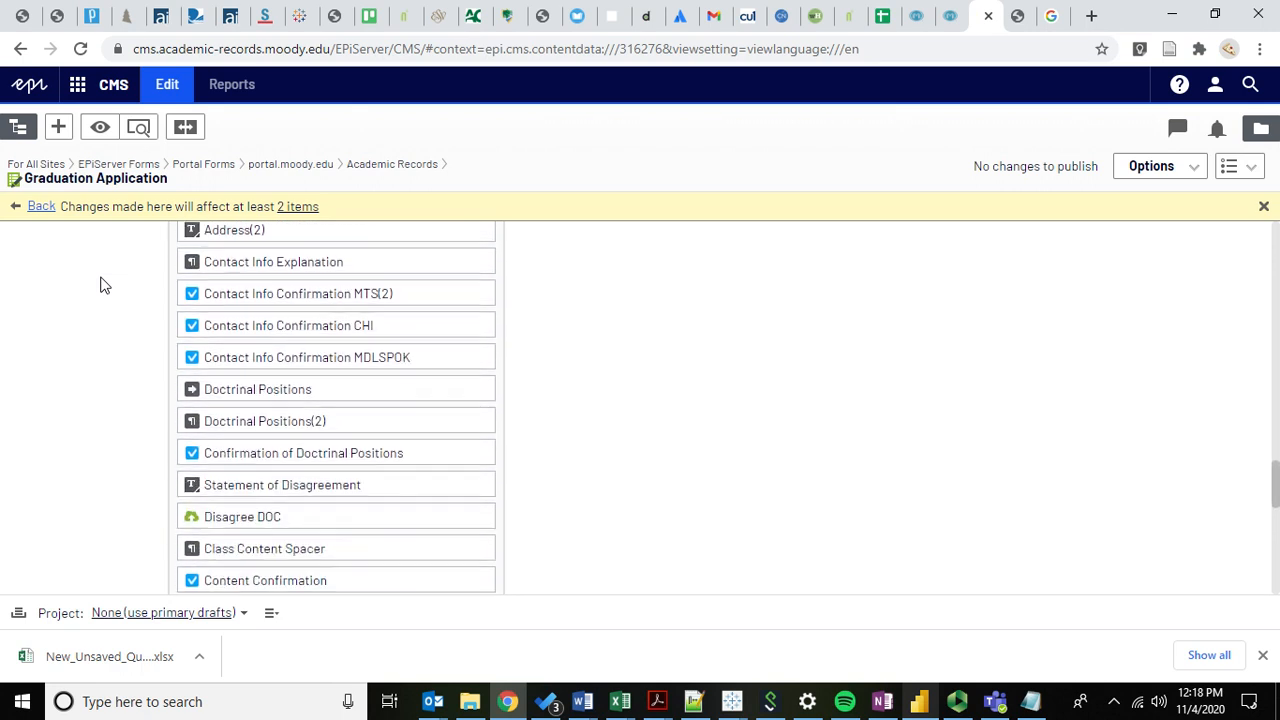
scroll(100, 285, down, 1)
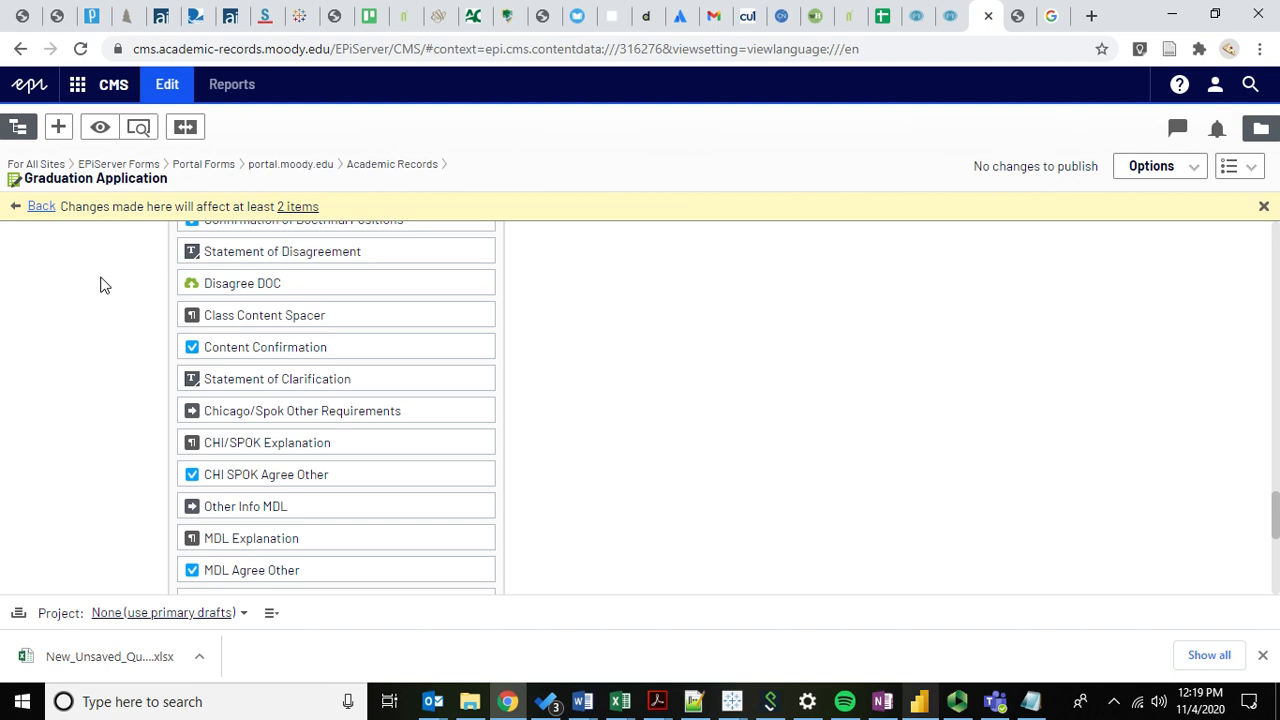
scroll(106, 300, up, 1)
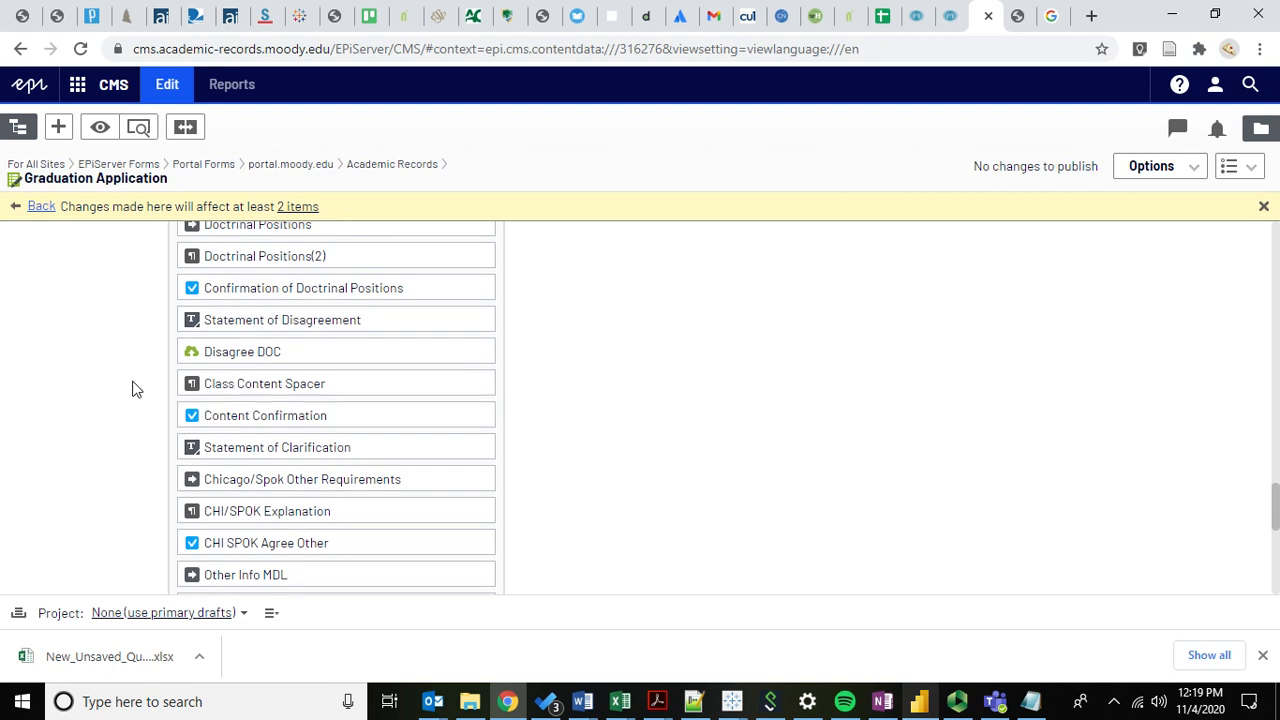
scroll(136, 388, down, 1)
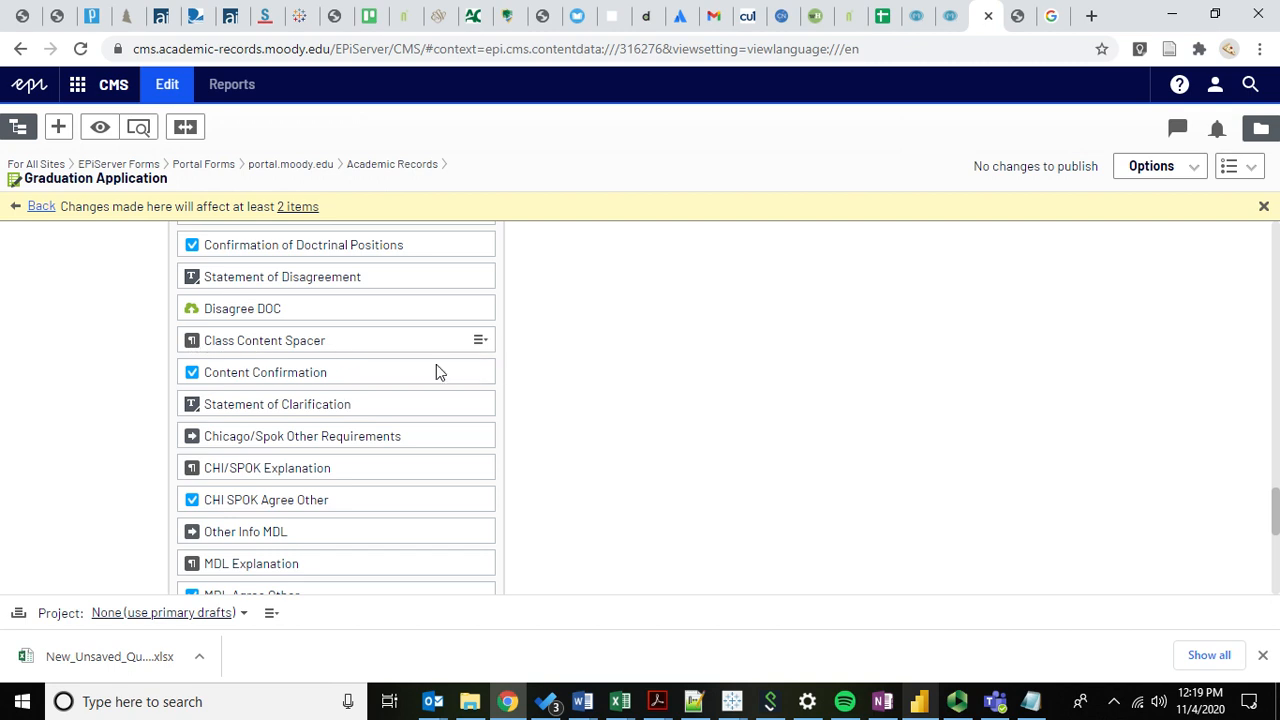
Load the live Graduation Application Start page from the 'graduation' address-bar suggestion in the next tab, then return to the CMS tab.
click(1006, 30)
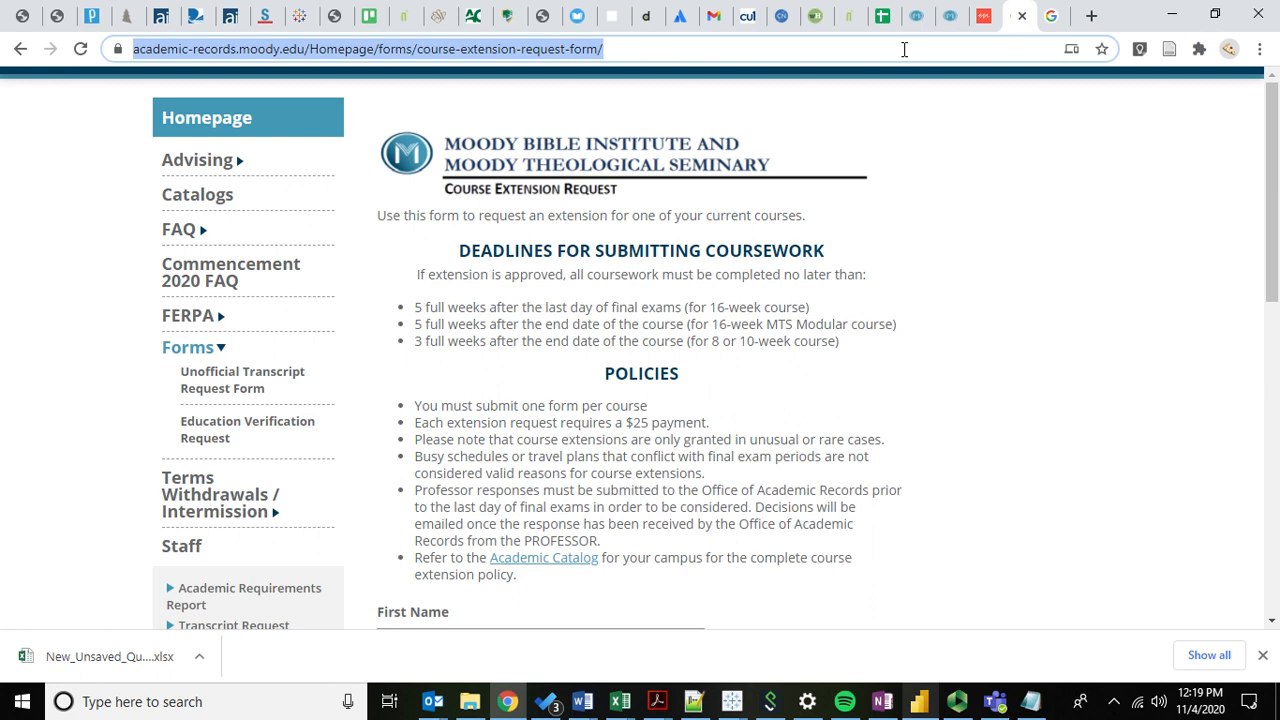
text(gradu)
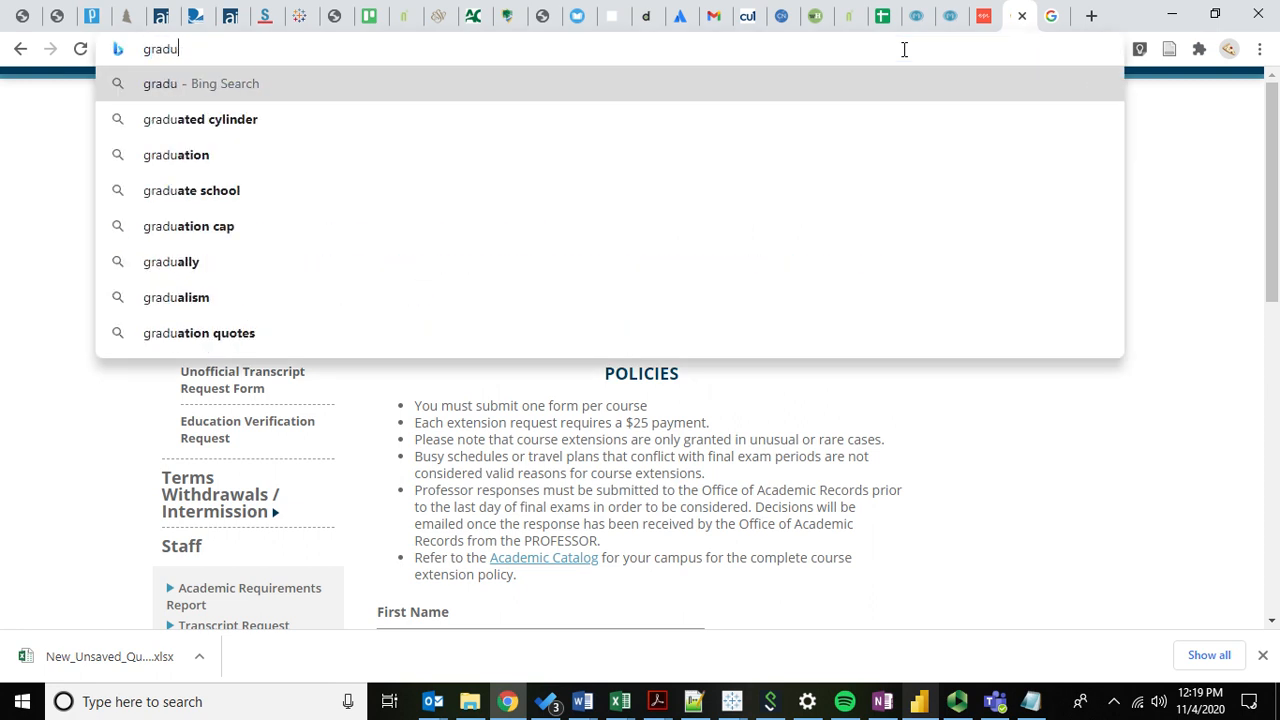
text(ation)
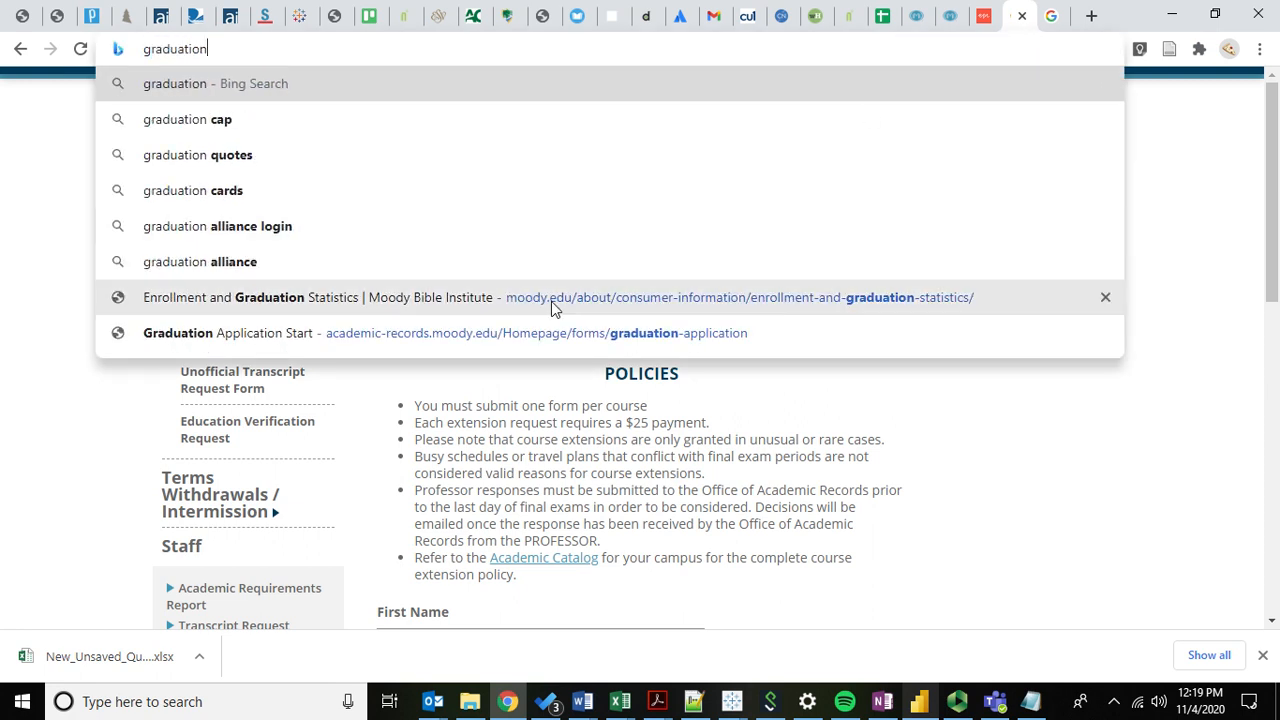
click(524, 328)
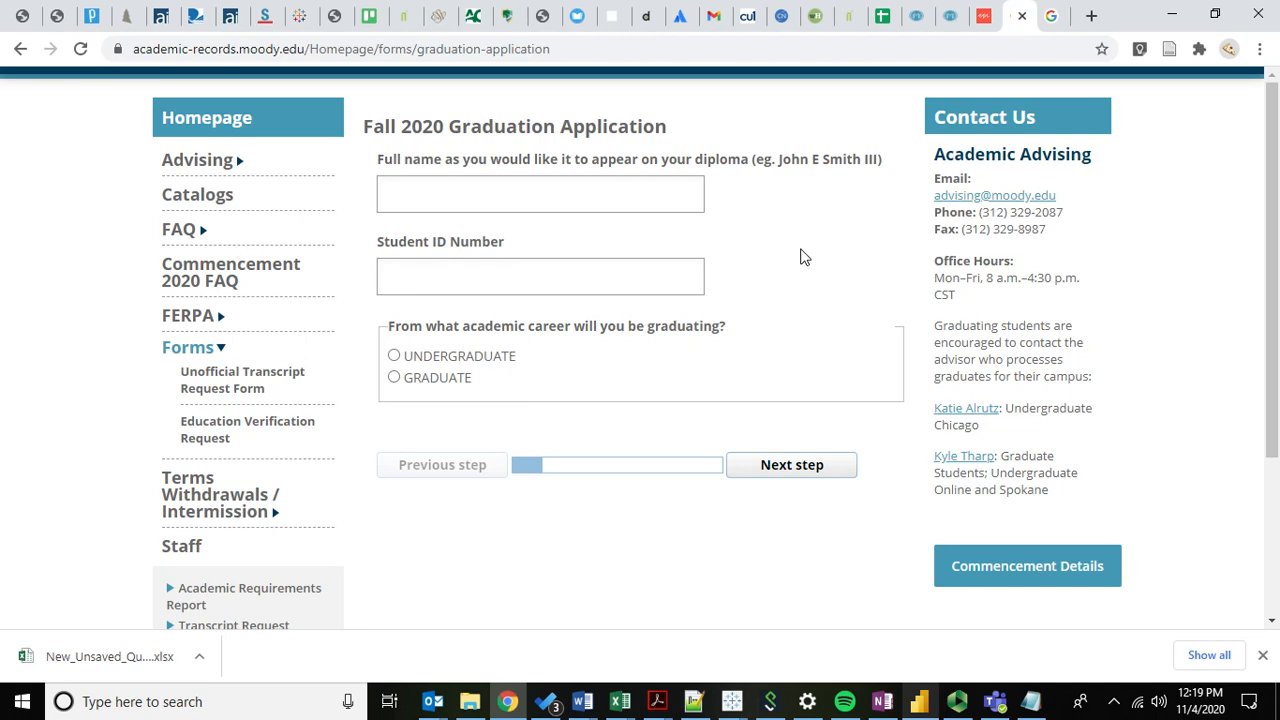
click(984, 15)
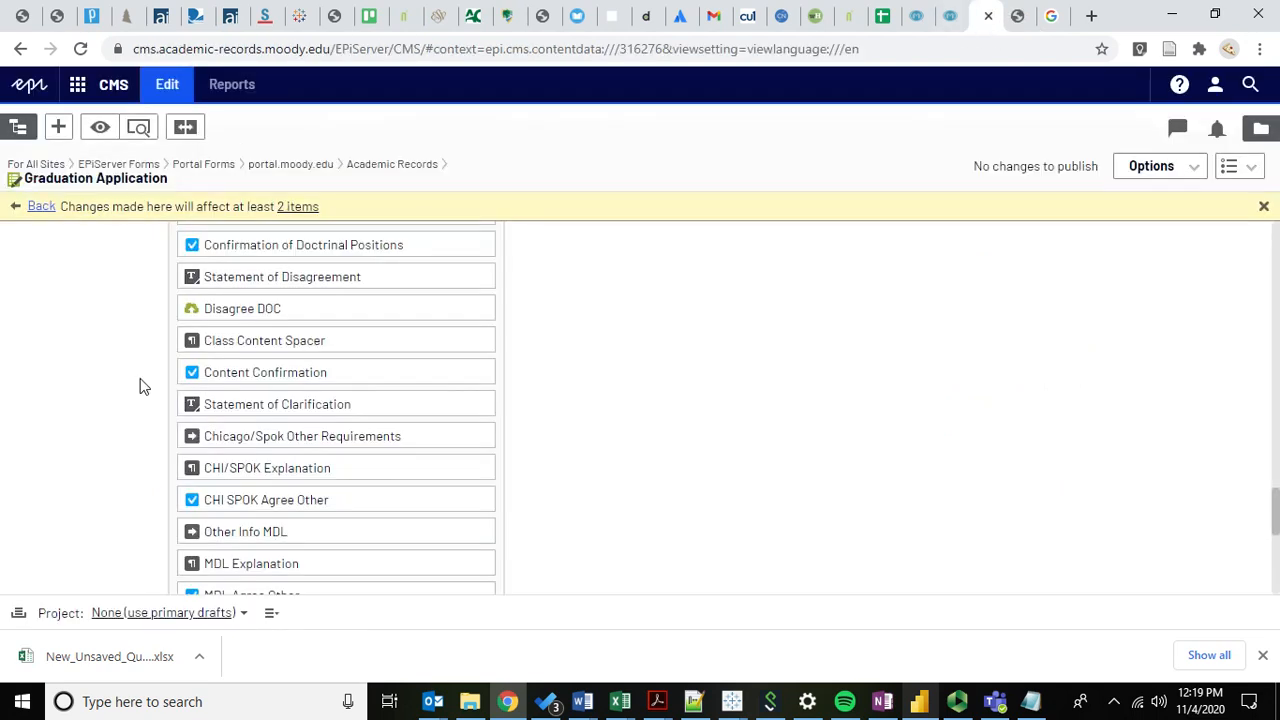
click(479, 341)
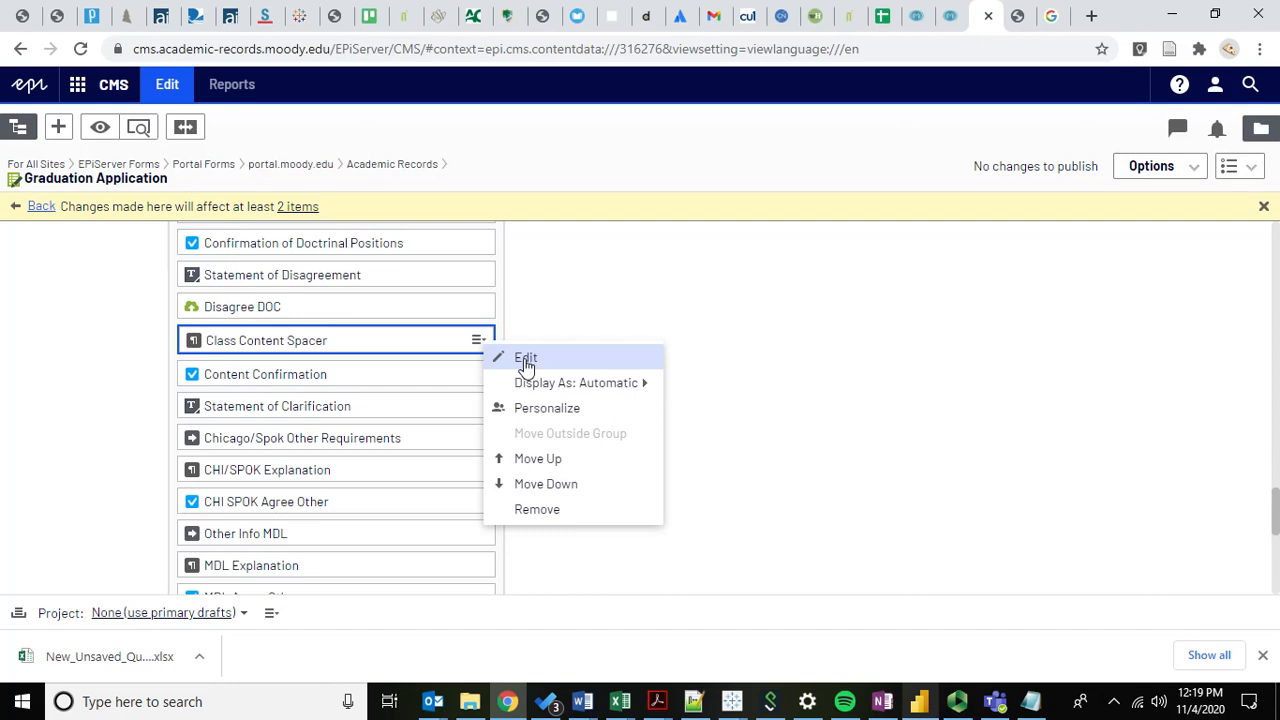
click(524, 358)
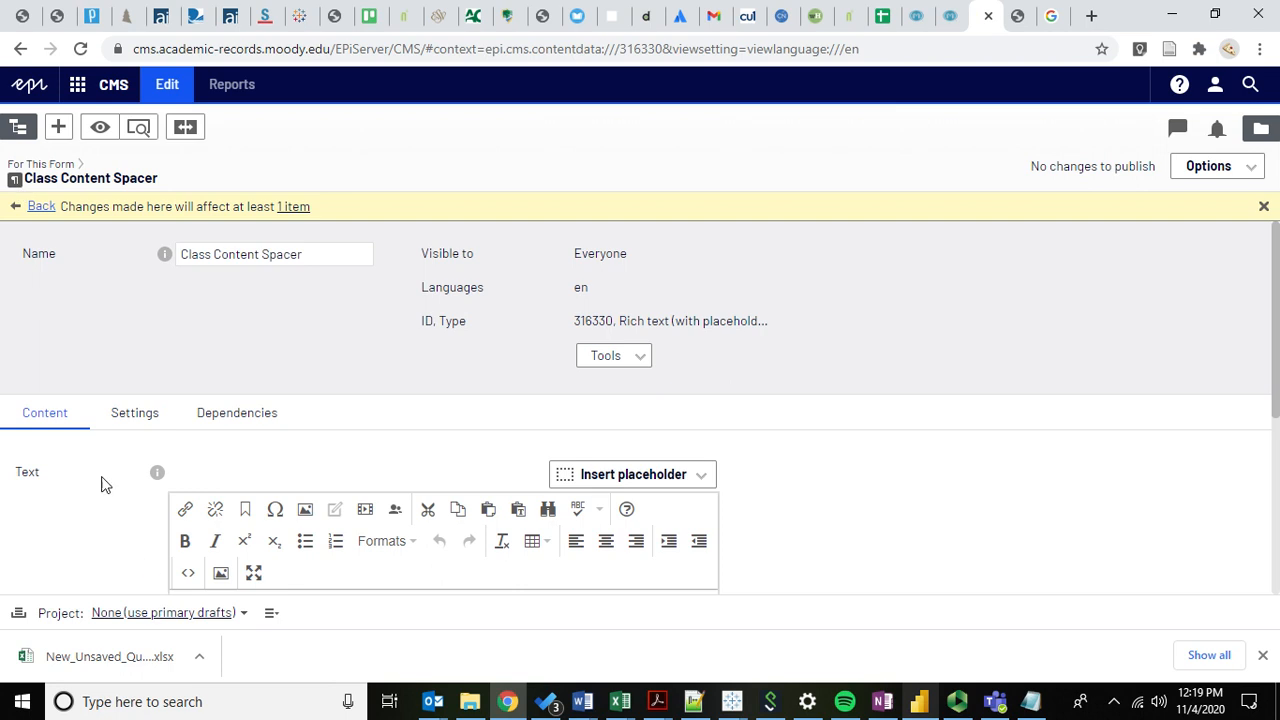
scroll(78, 505, down, 1)
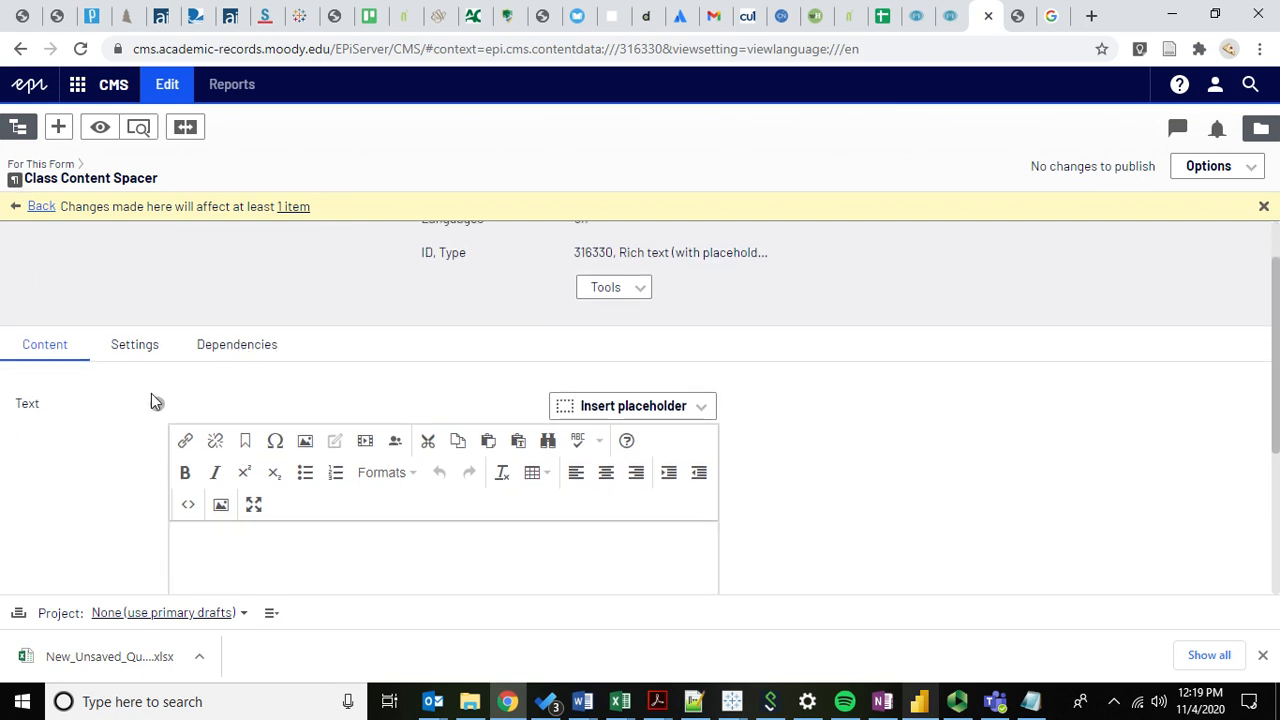
scroll(113, 445, down, 1)
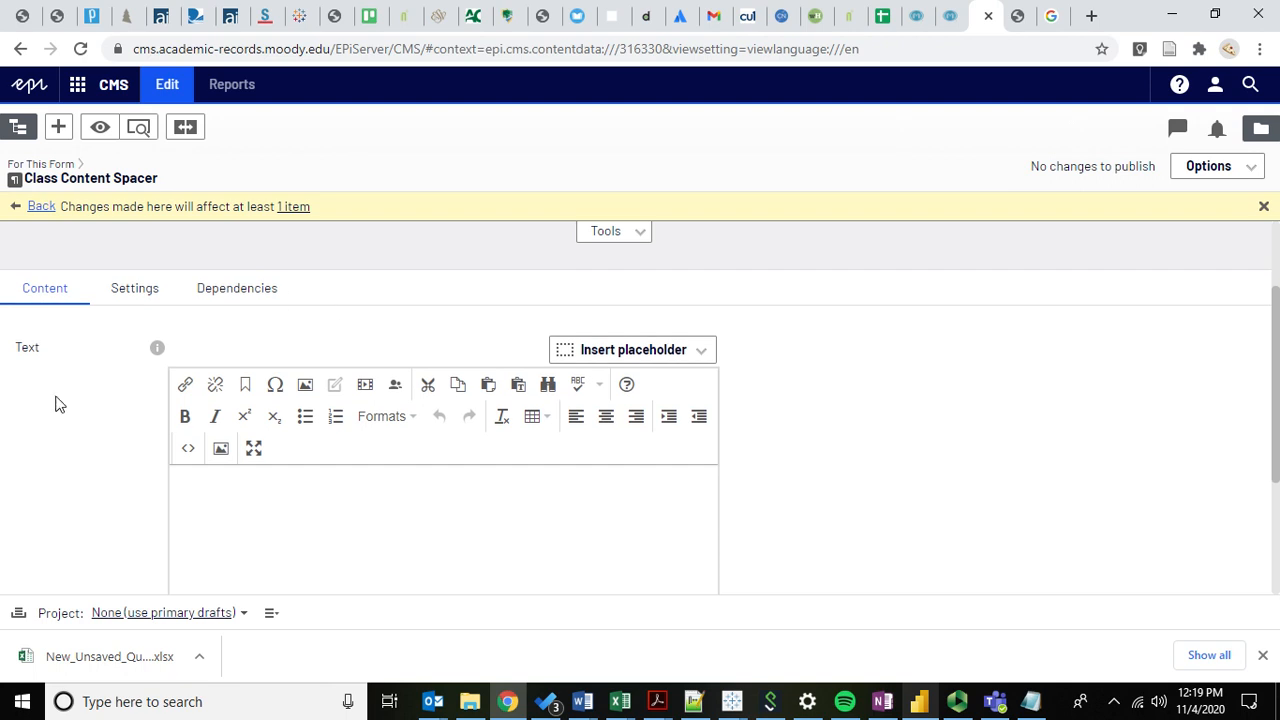
scroll(57, 395, down, 1)
scroll(83, 357, up, 1)
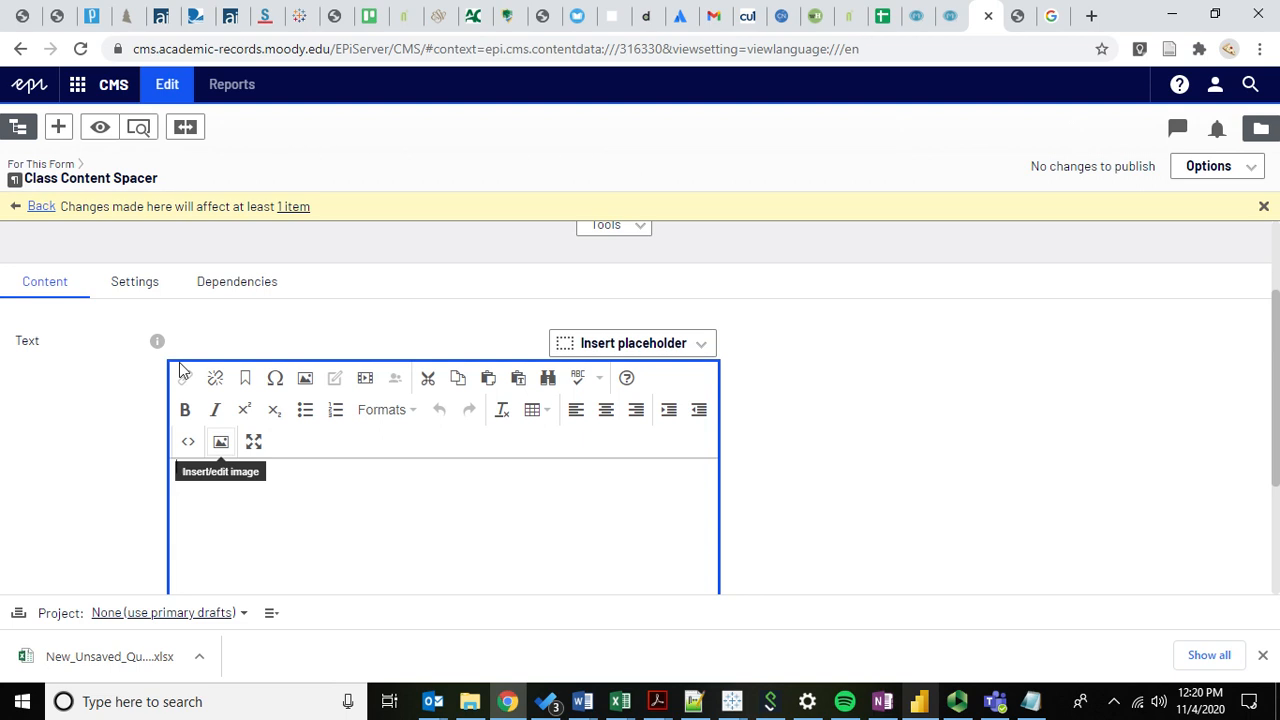
scroll(232, 323, up, 1)
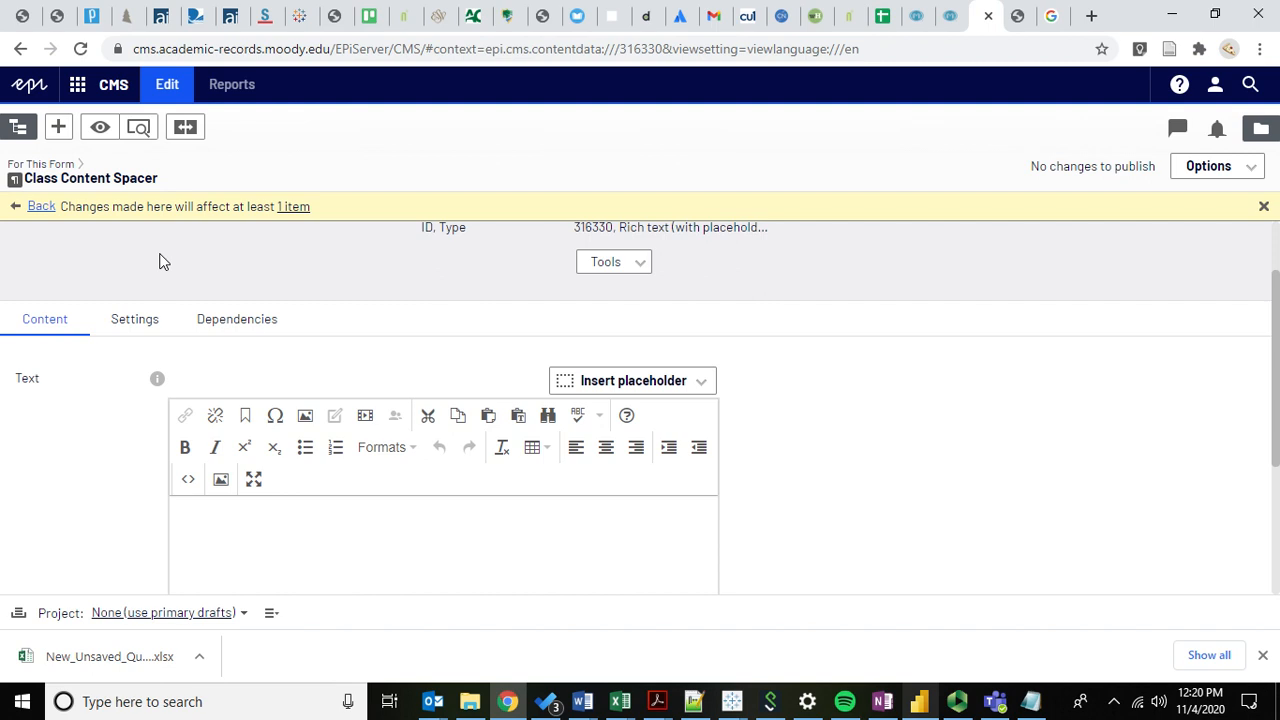
scroll(160, 260, up, 1)
click(220, 362)
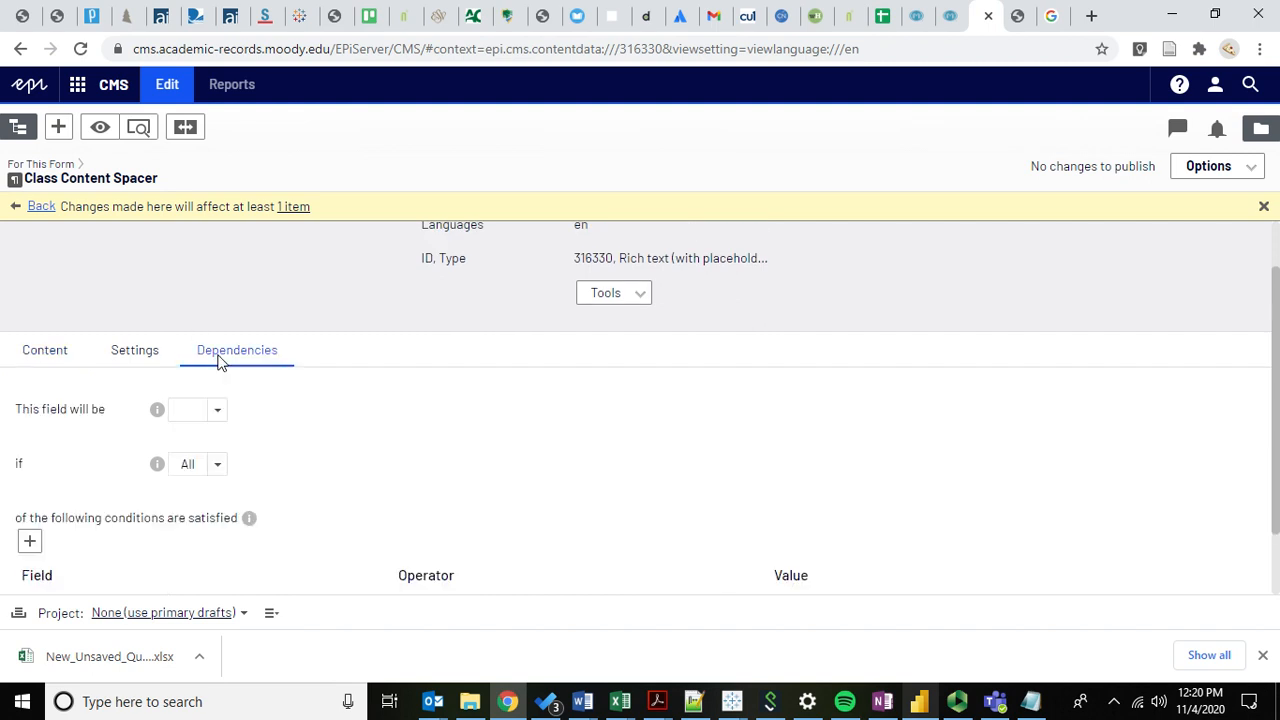
scroll(383, 443, down, 2)
scroll(286, 400, up, 4)
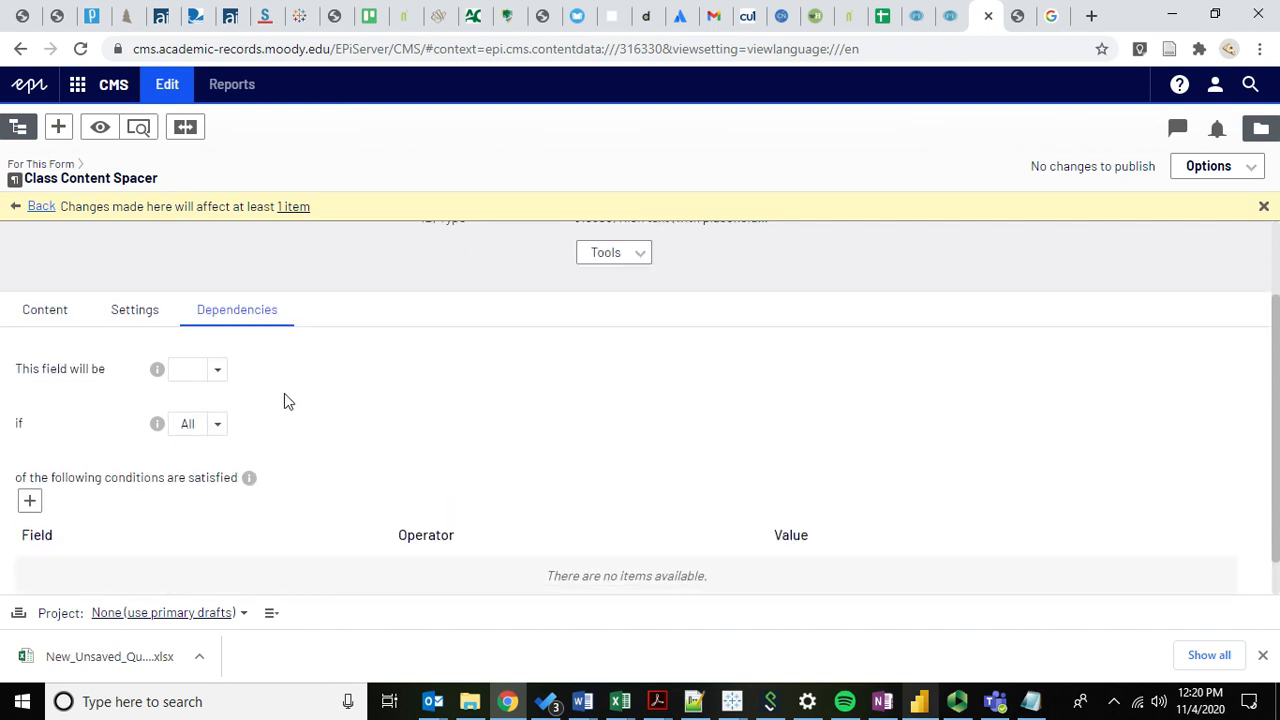
click(41, 206)
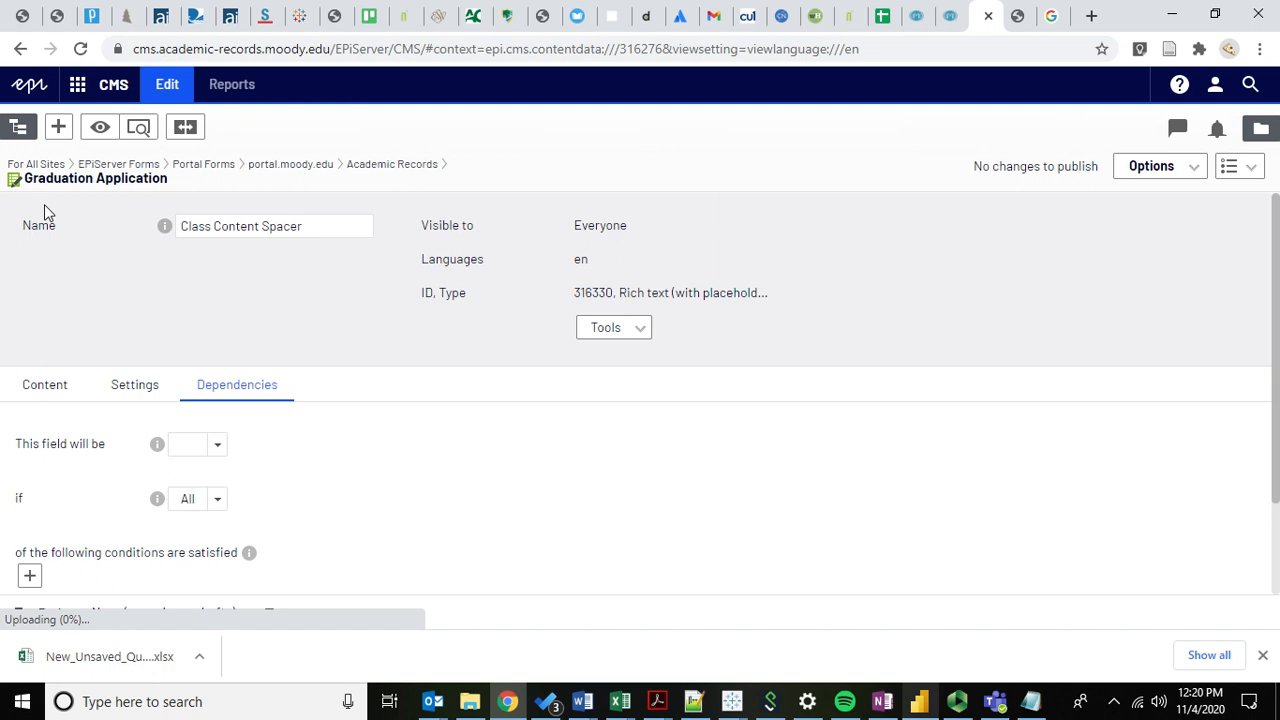
Scroll the Form elements list down to the MTS Agree Other and Signature blocks.
scroll(77, 487, down, 1)
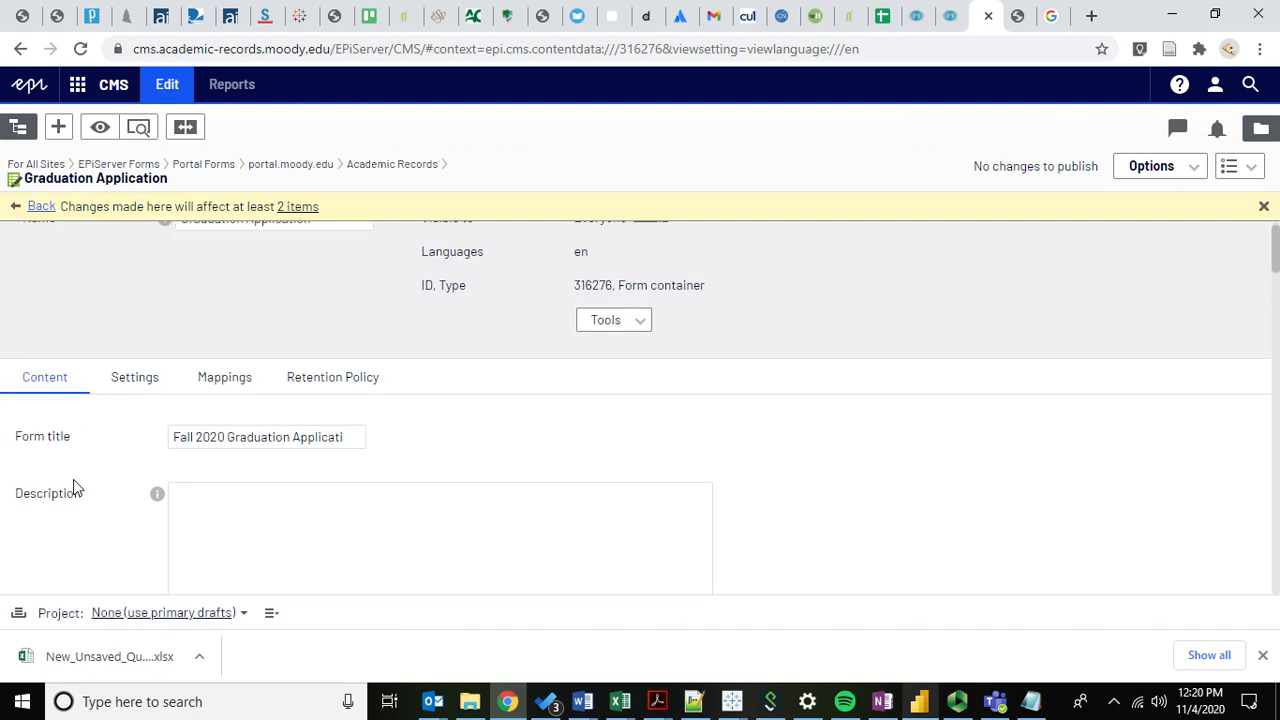
scroll(77, 487, down, 15)
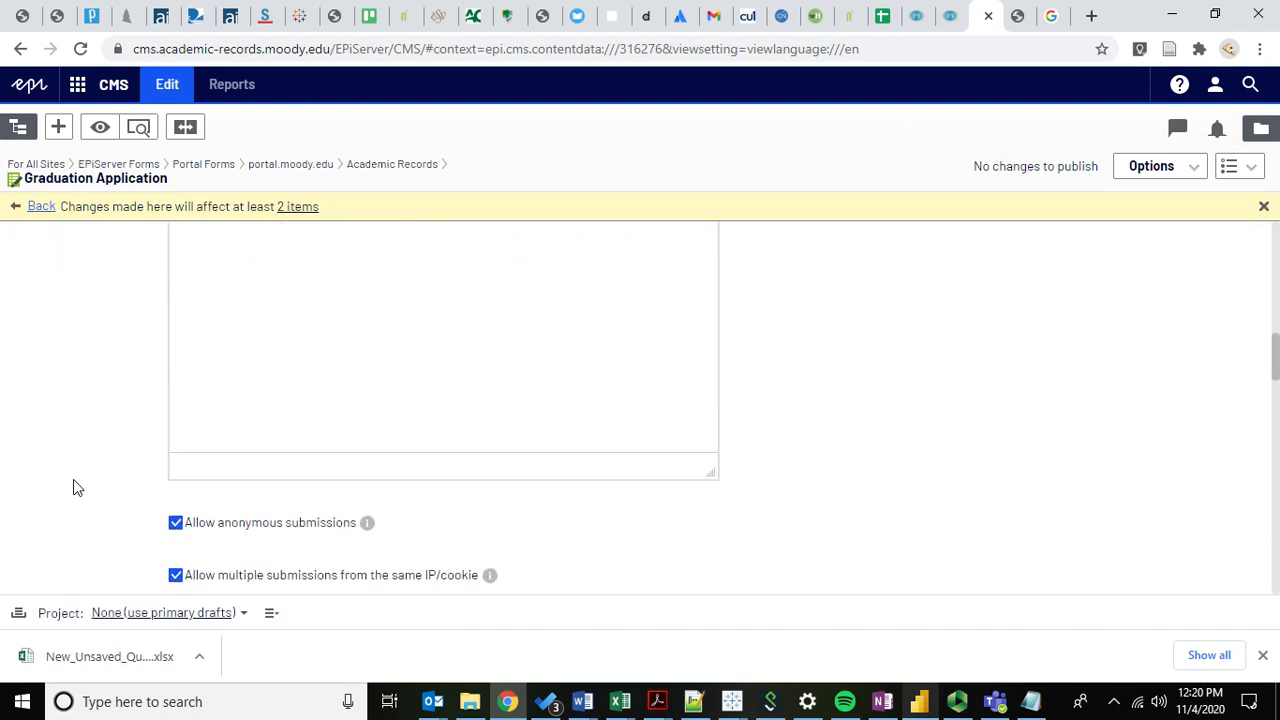
scroll(77, 487, down, 5)
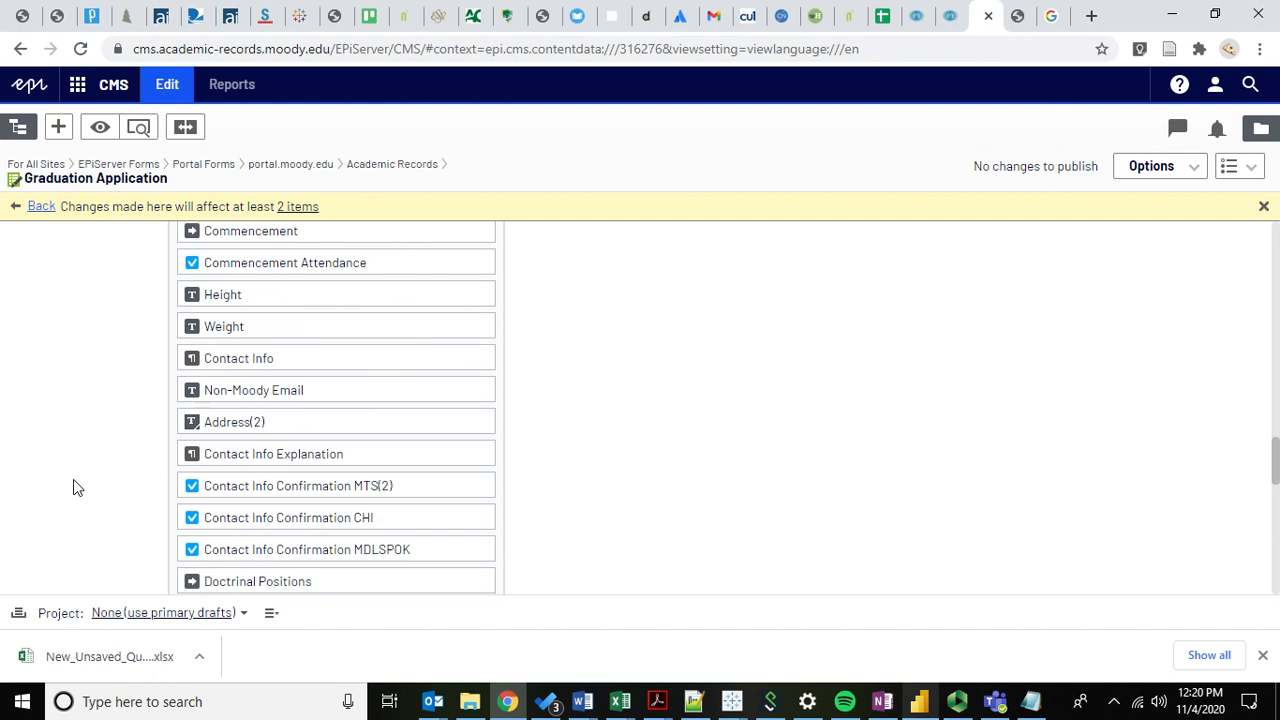
scroll(75, 485, down, 3)
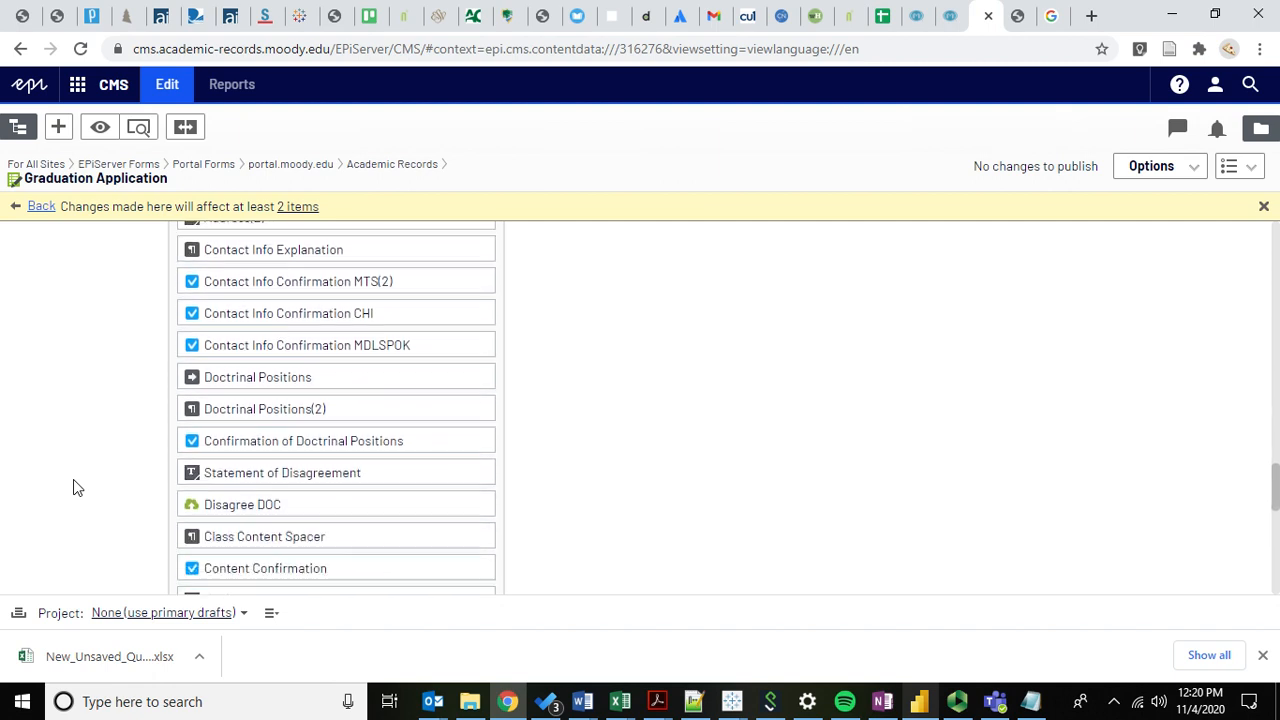
scroll(73, 488, up, 2)
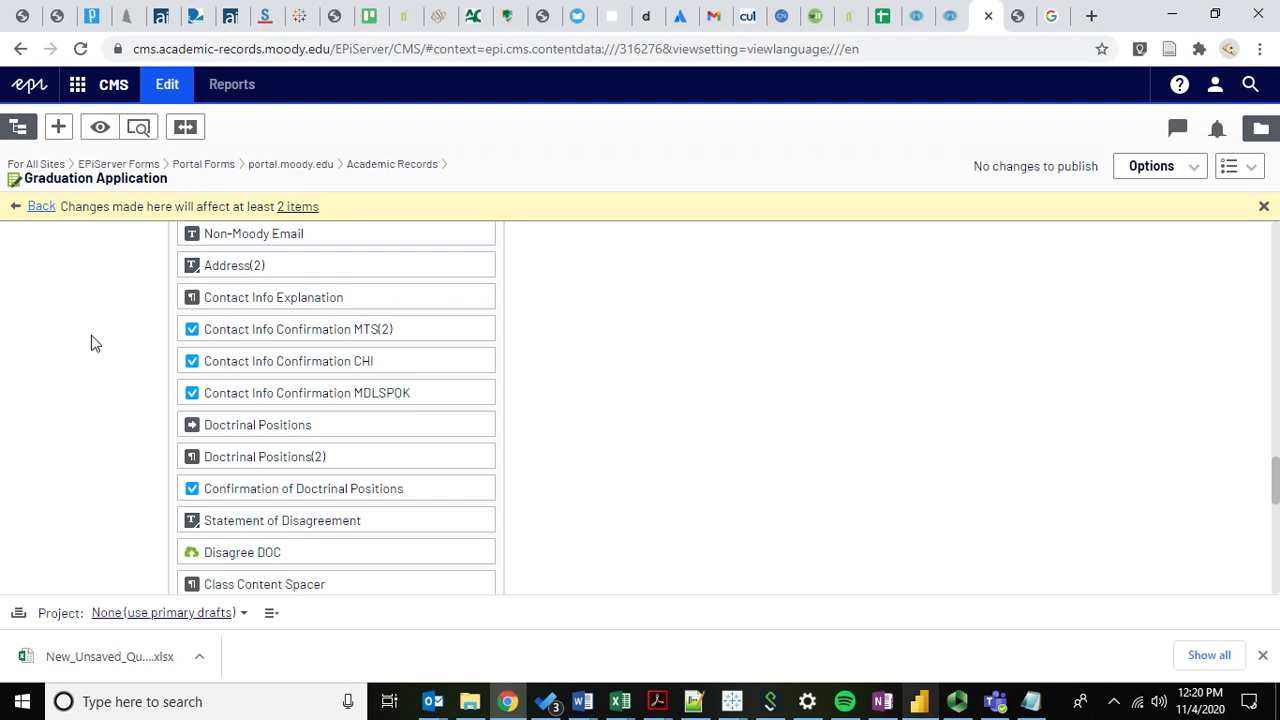
scroll(91, 336, down, 3)
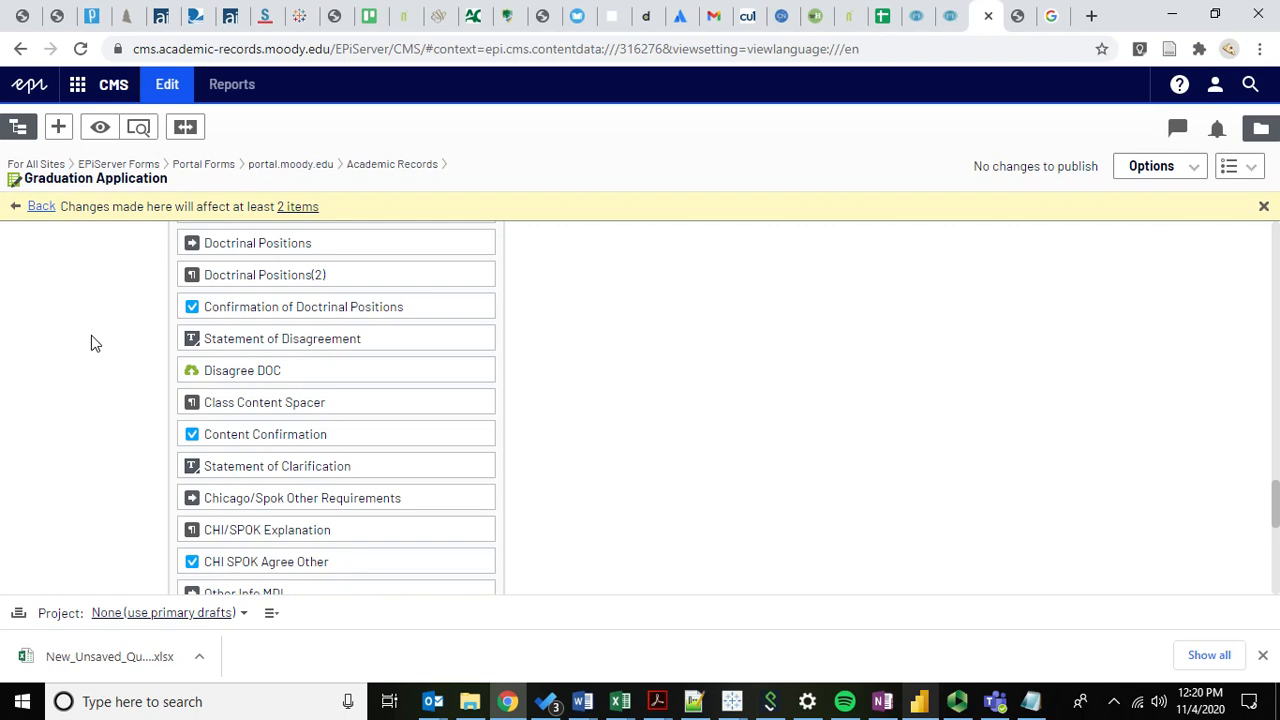
scroll(91, 340, down, 1)
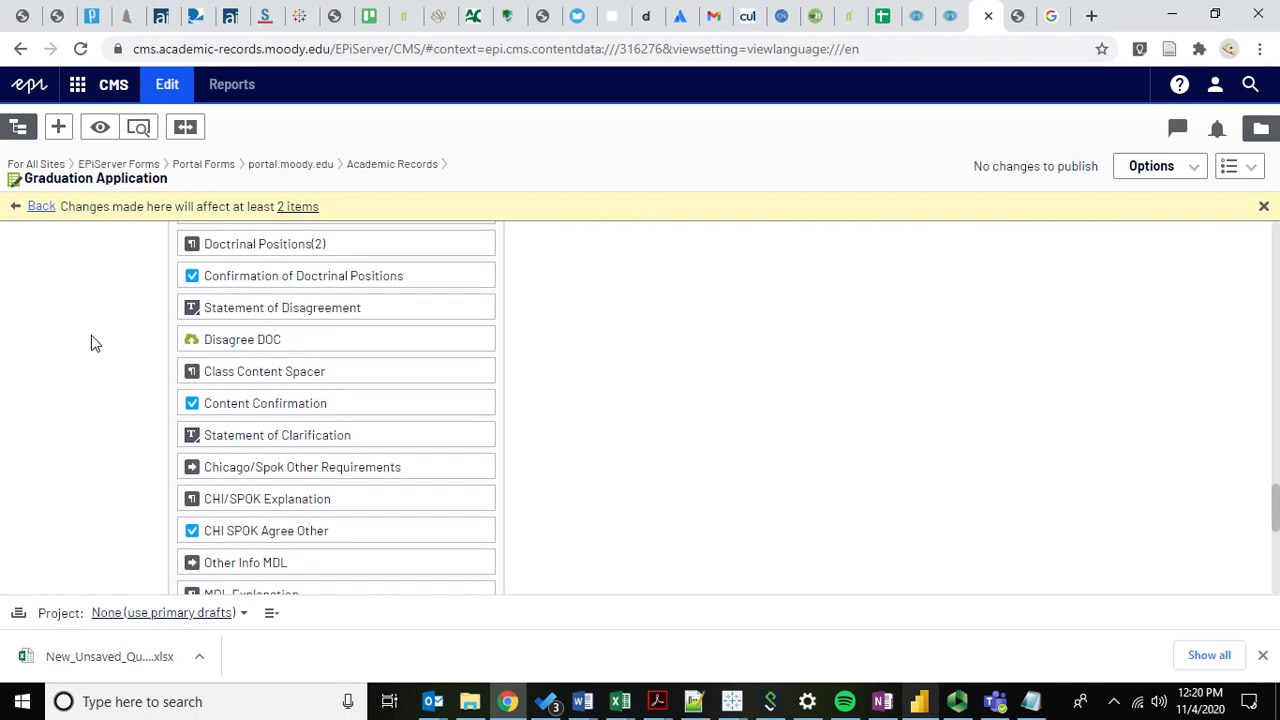
scroll(91, 340, down, 1)
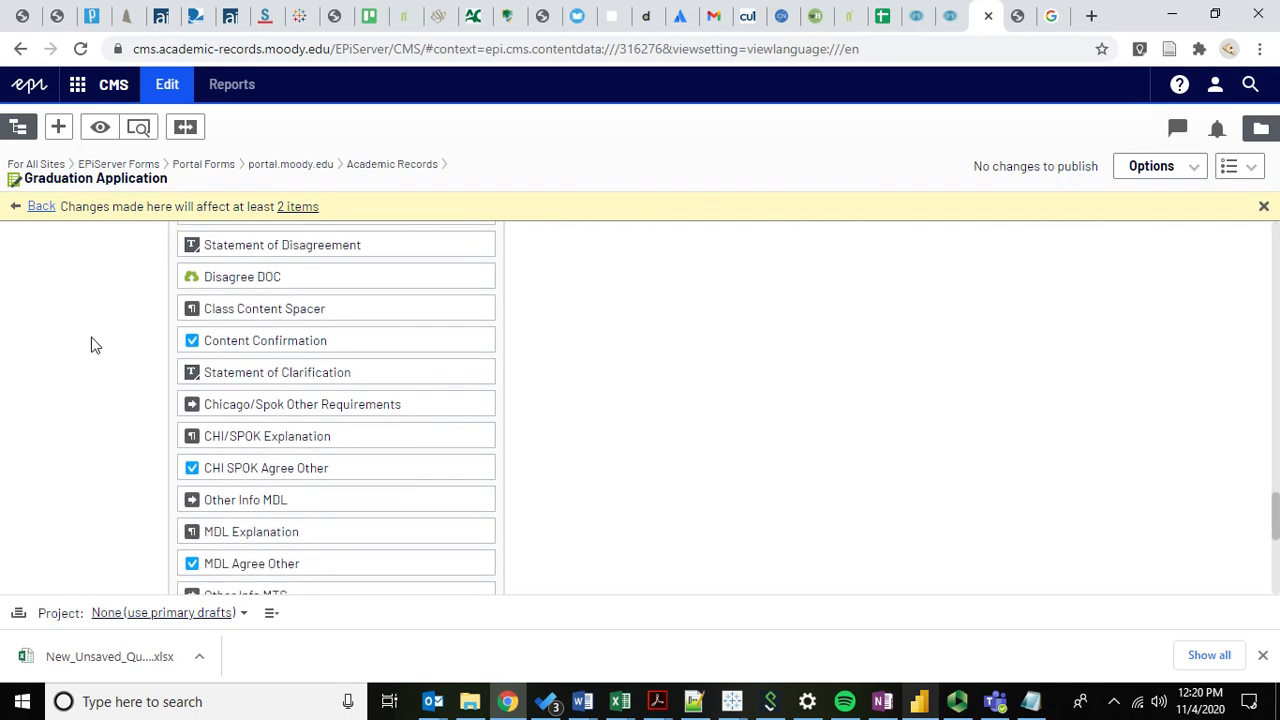
scroll(113, 377, down, 1)
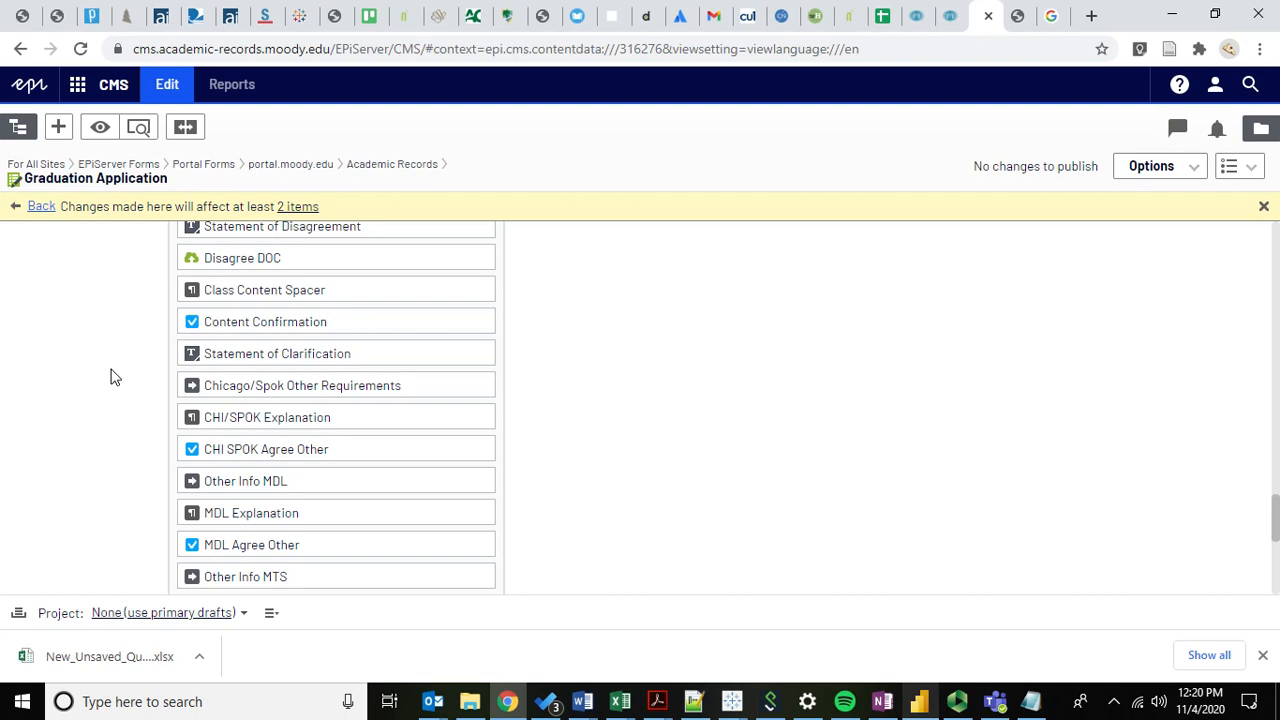
scroll(113, 377, down, 2)
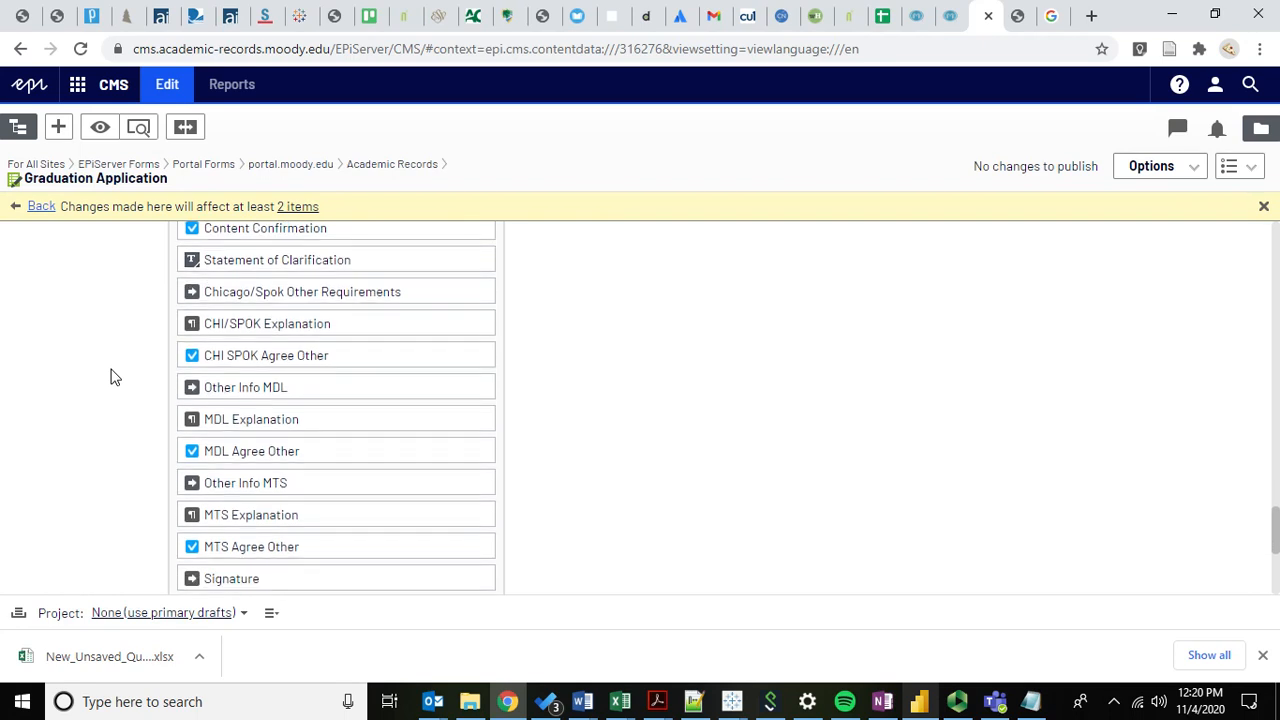
scroll(103, 380, down, 1)
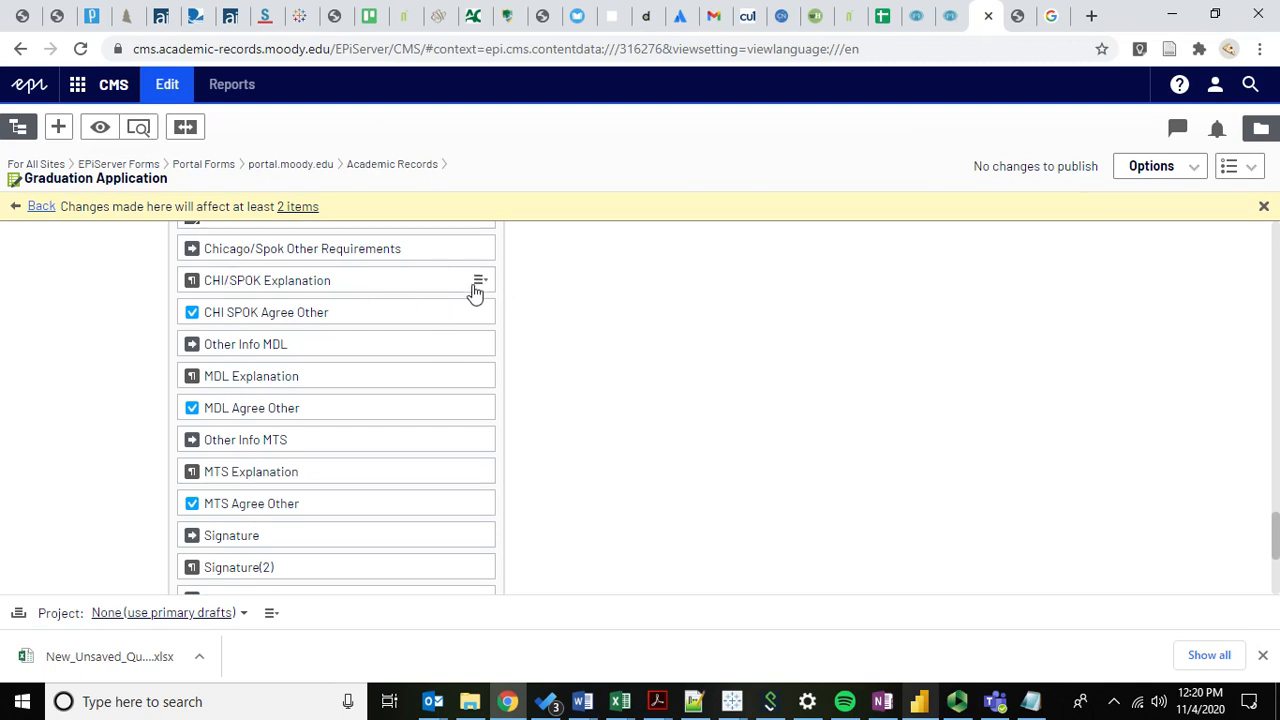
Open the CHI/SPOK Explanation block for editing and read its requirements text.
click(477, 285)
click(525, 304)
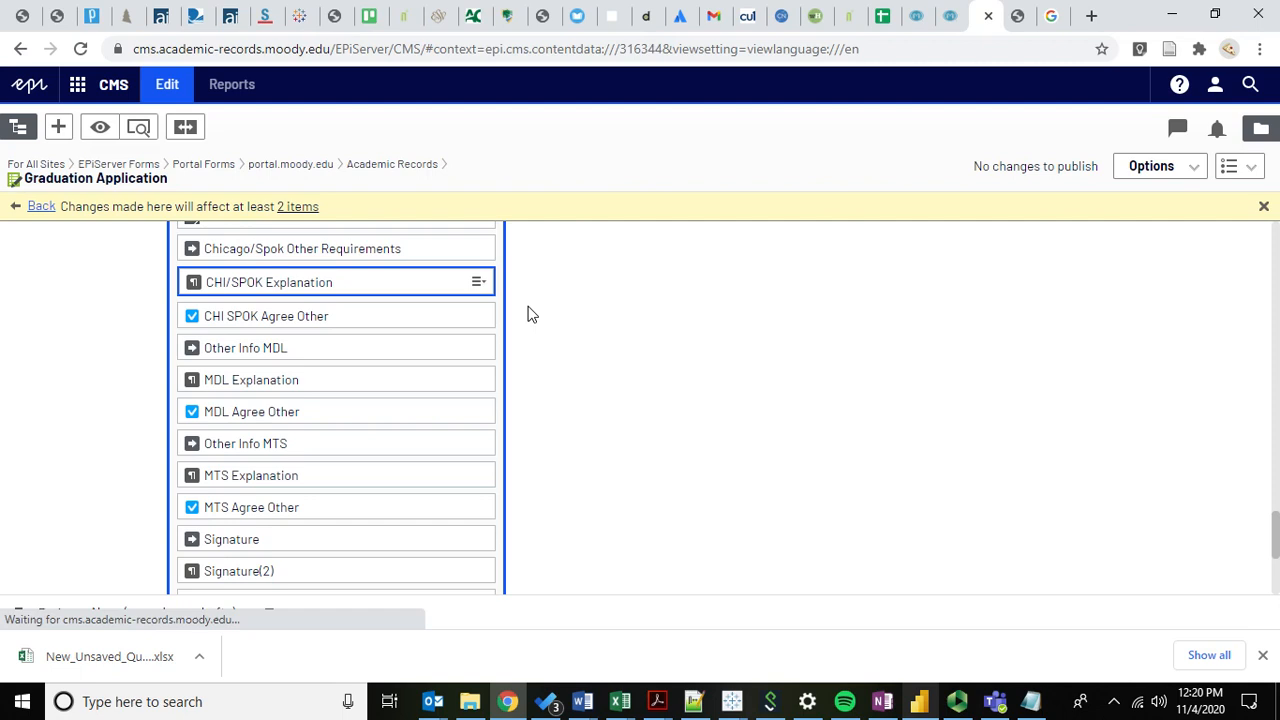
scroll(106, 425, down, 5)
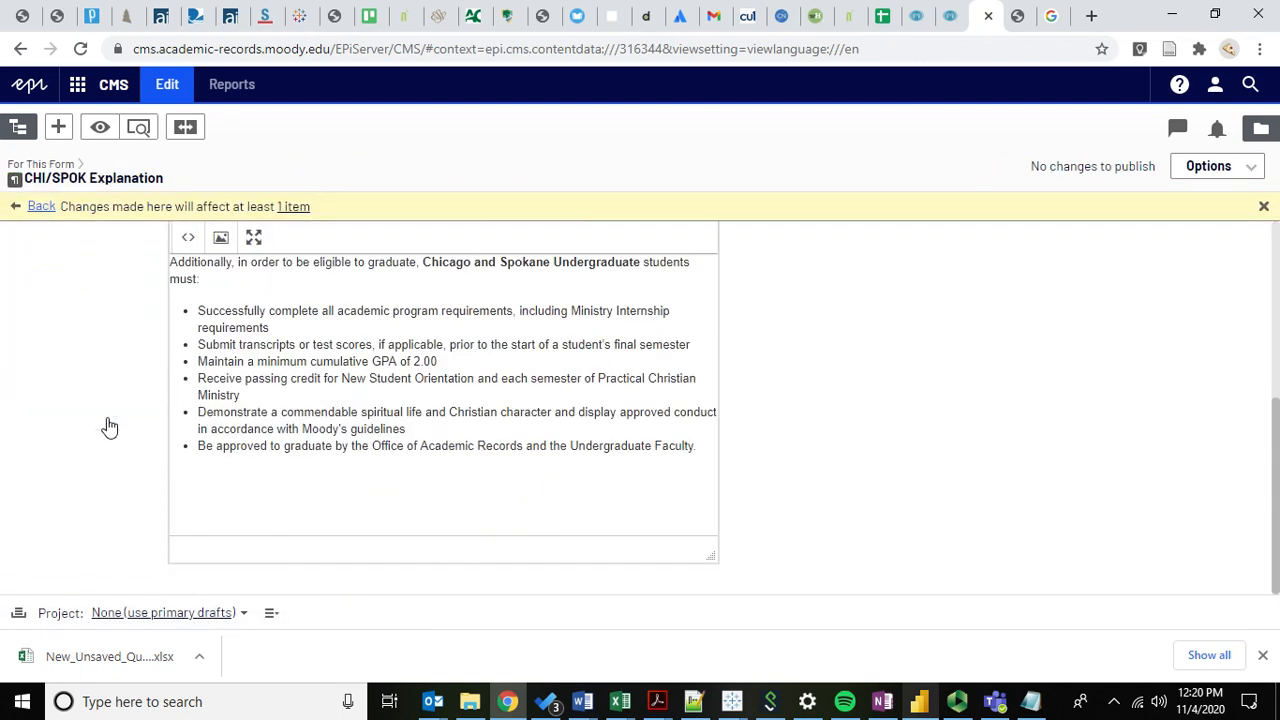
drag(355, 446, 192, 313)
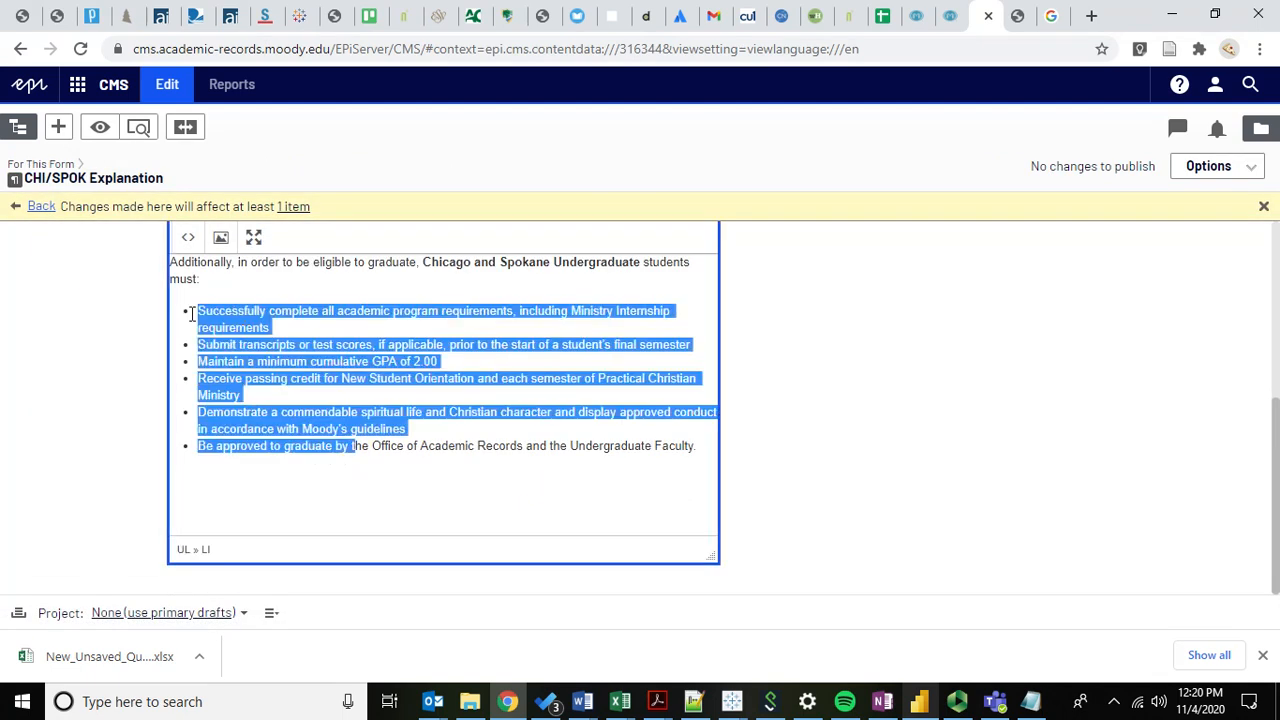
click(190, 312)
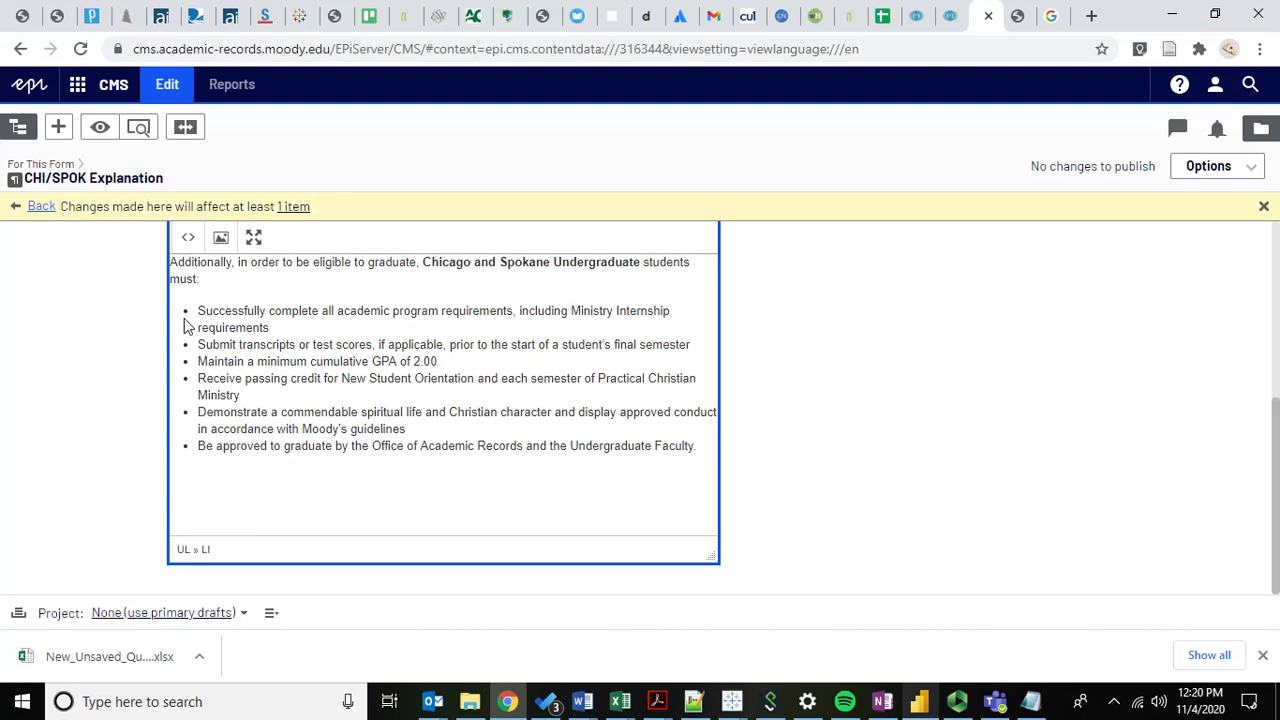
drag(262, 360, 445, 342)
click(467, 355)
Go back to the Graduation Application element list and scroll down to MDL Explanation.
click(44, 208)
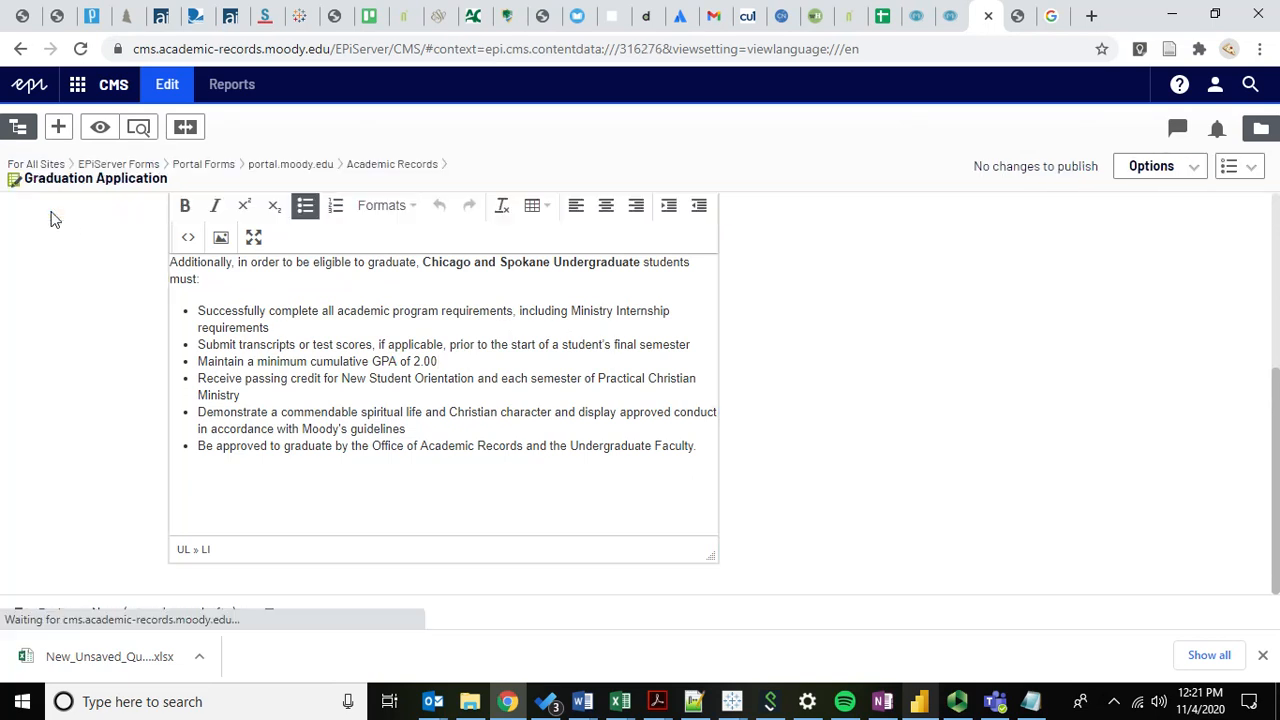
scroll(363, 469, down, 10)
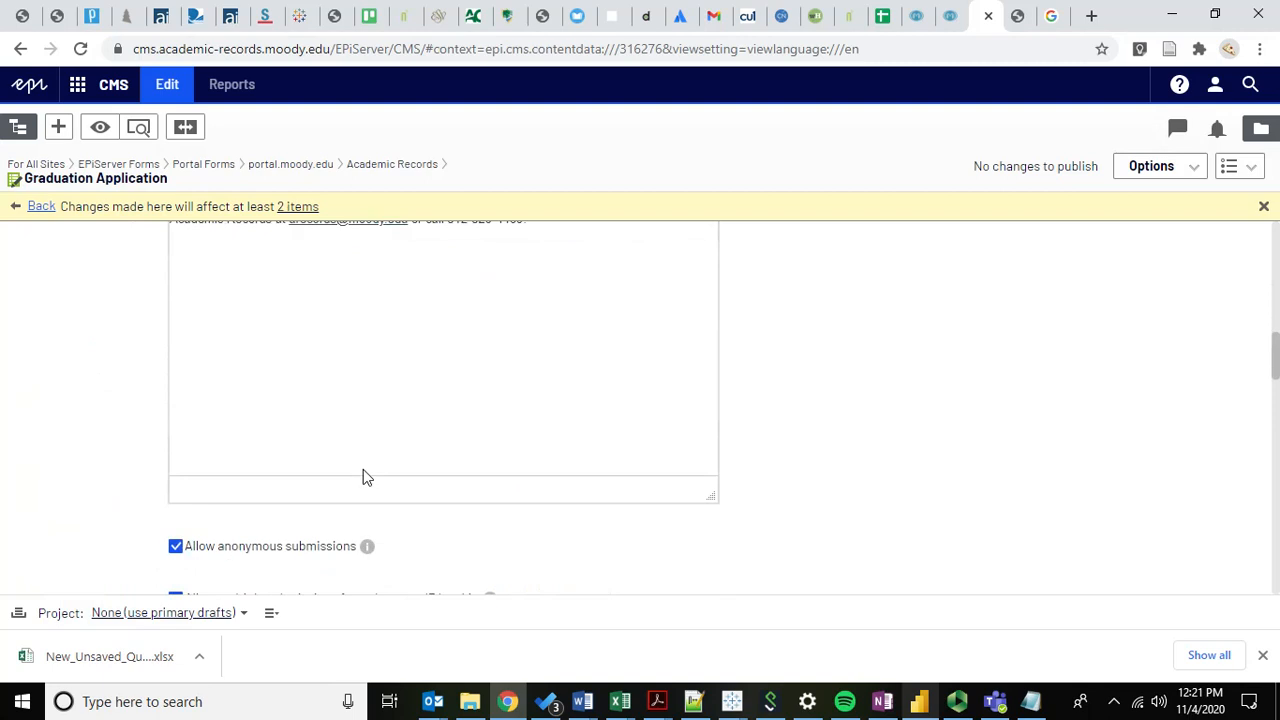
scroll(363, 469, down, 6)
mouse_move(488, 382)
scroll(451, 343, down, 4)
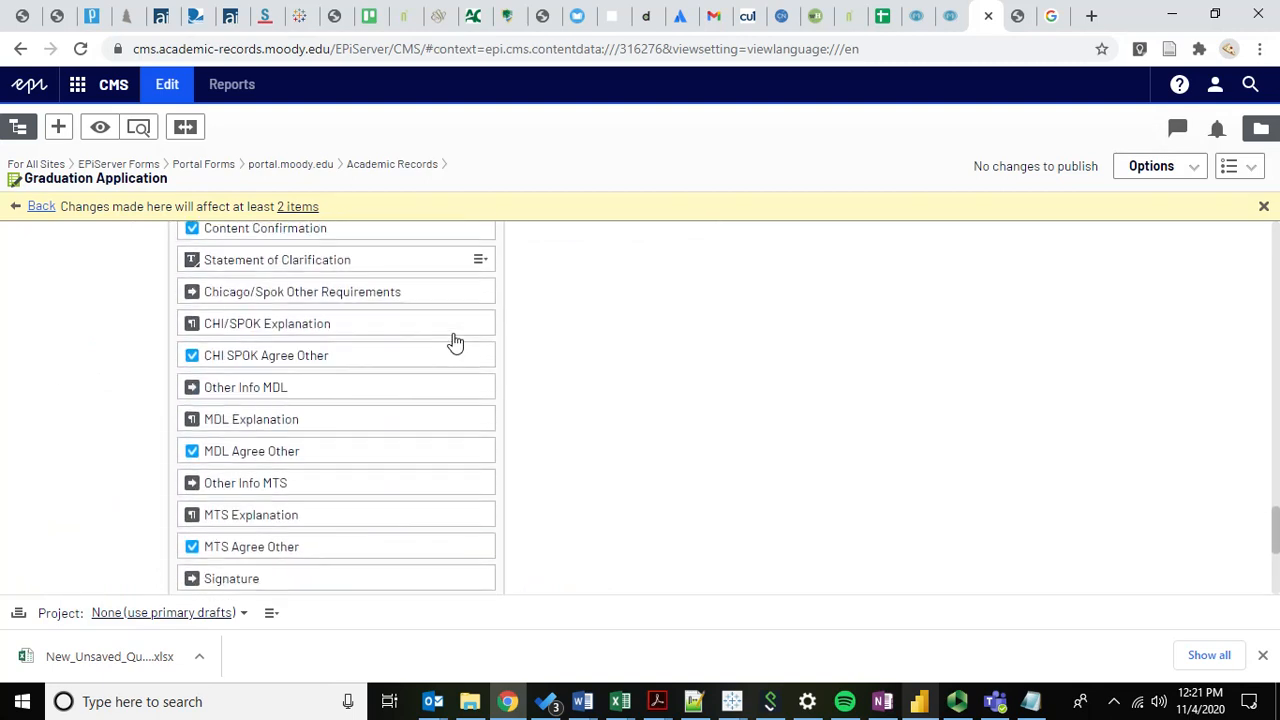
Edit MDL Explanation, read its five Undergraduate Online requirement bullets, and go Back unchanged.
click(482, 391)
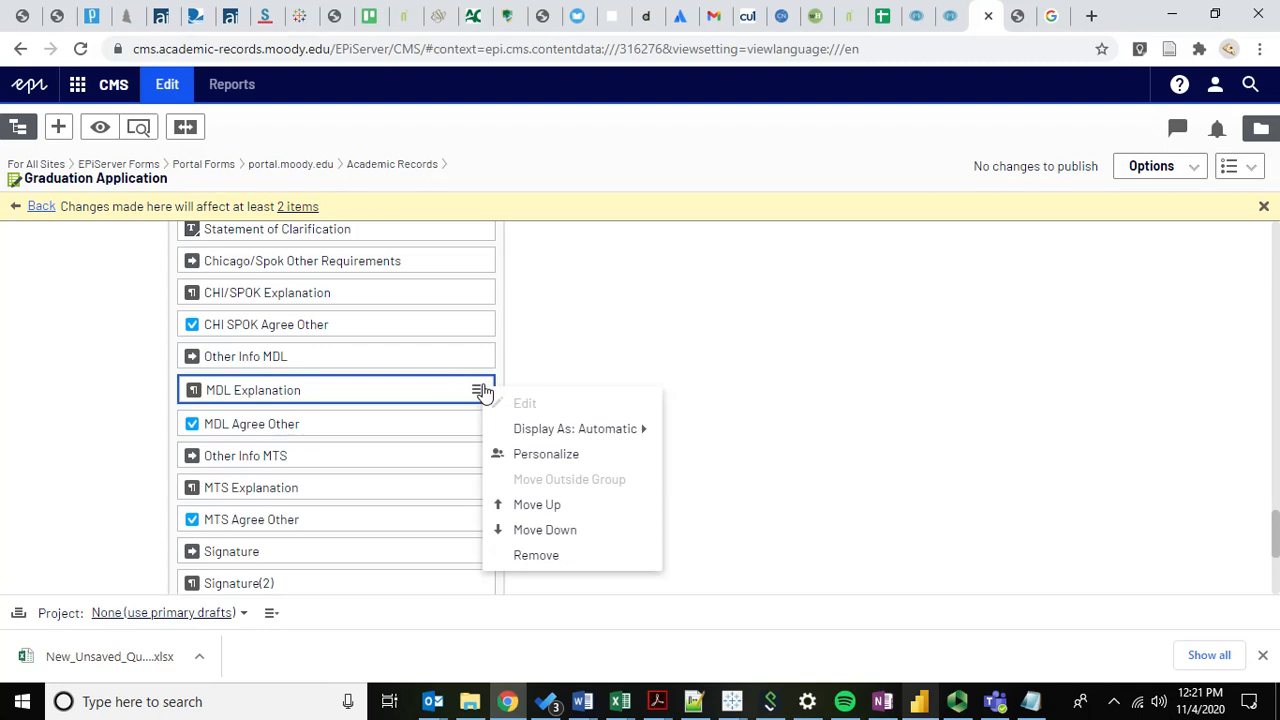
click(542, 405)
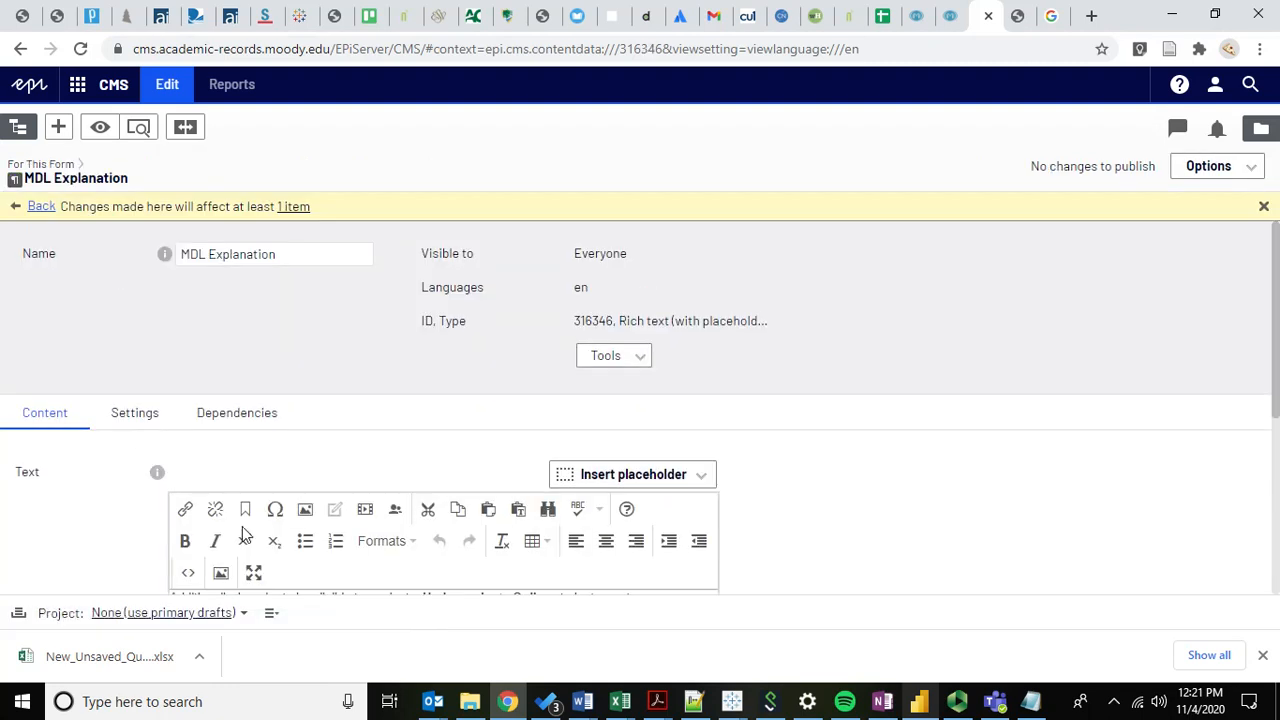
scroll(128, 432, down, 3)
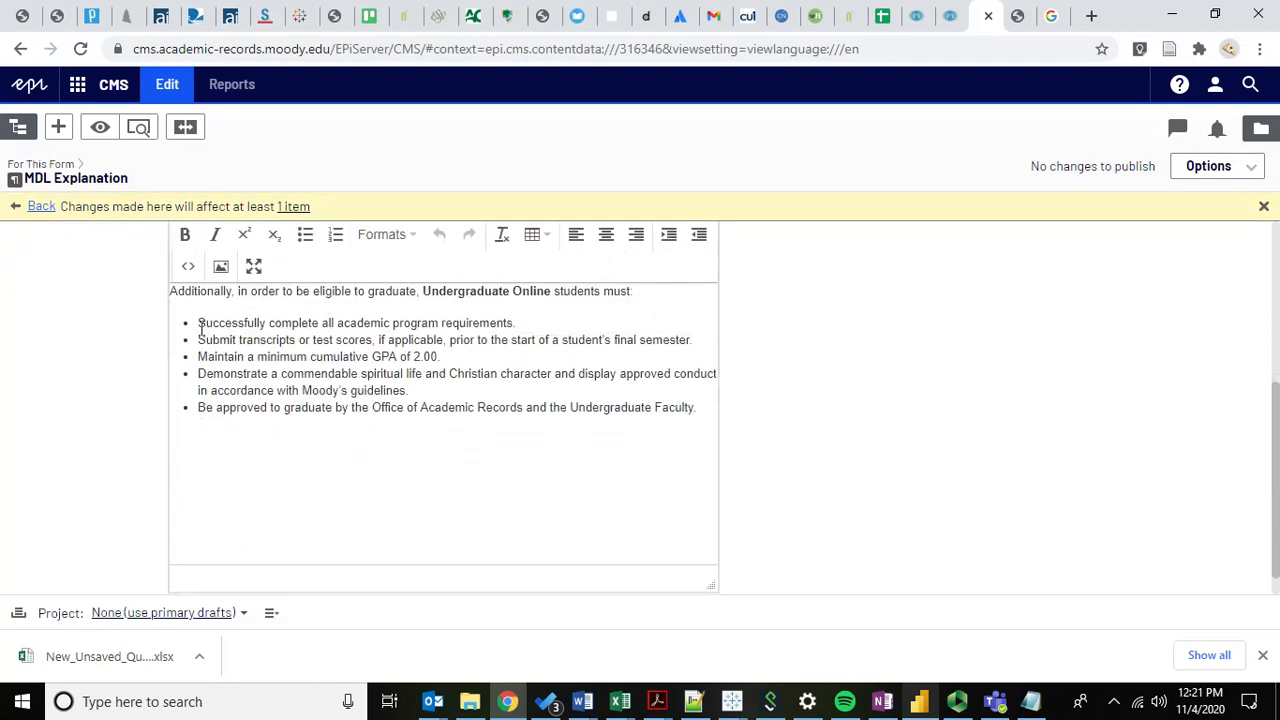
drag(200, 333, 446, 463)
click(446, 463)
drag(452, 359, 580, 303)
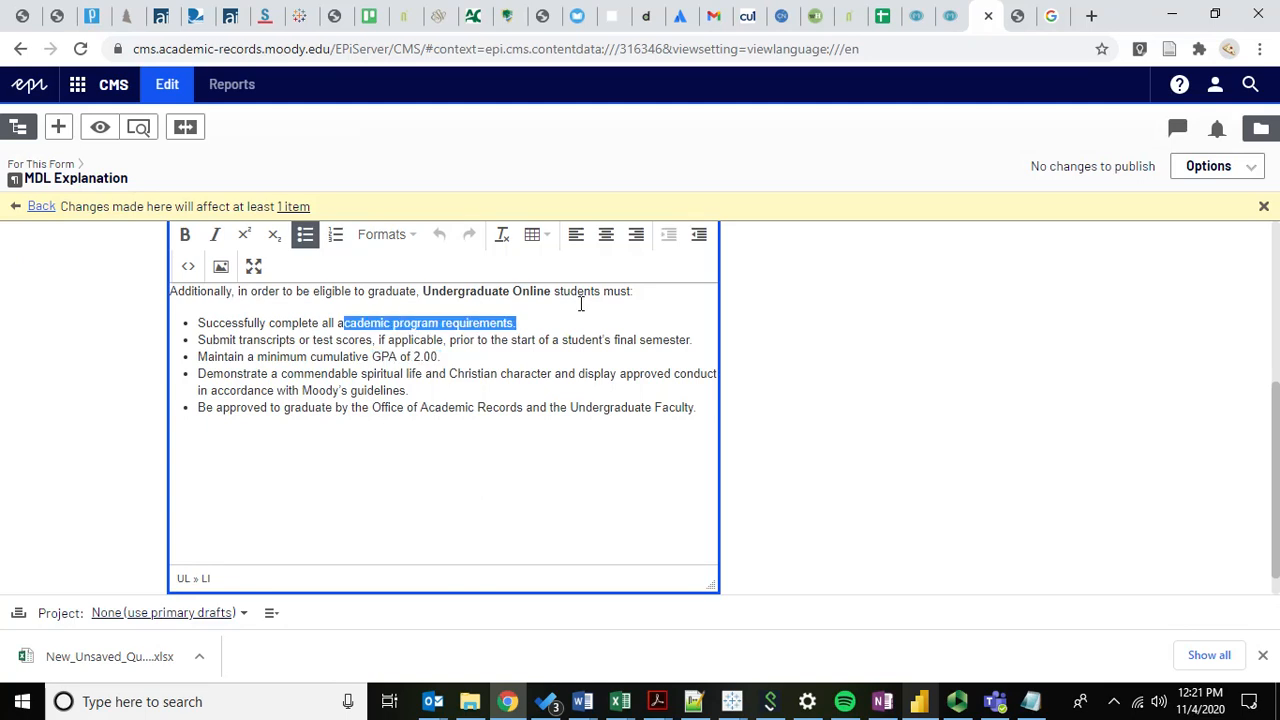
click(530, 432)
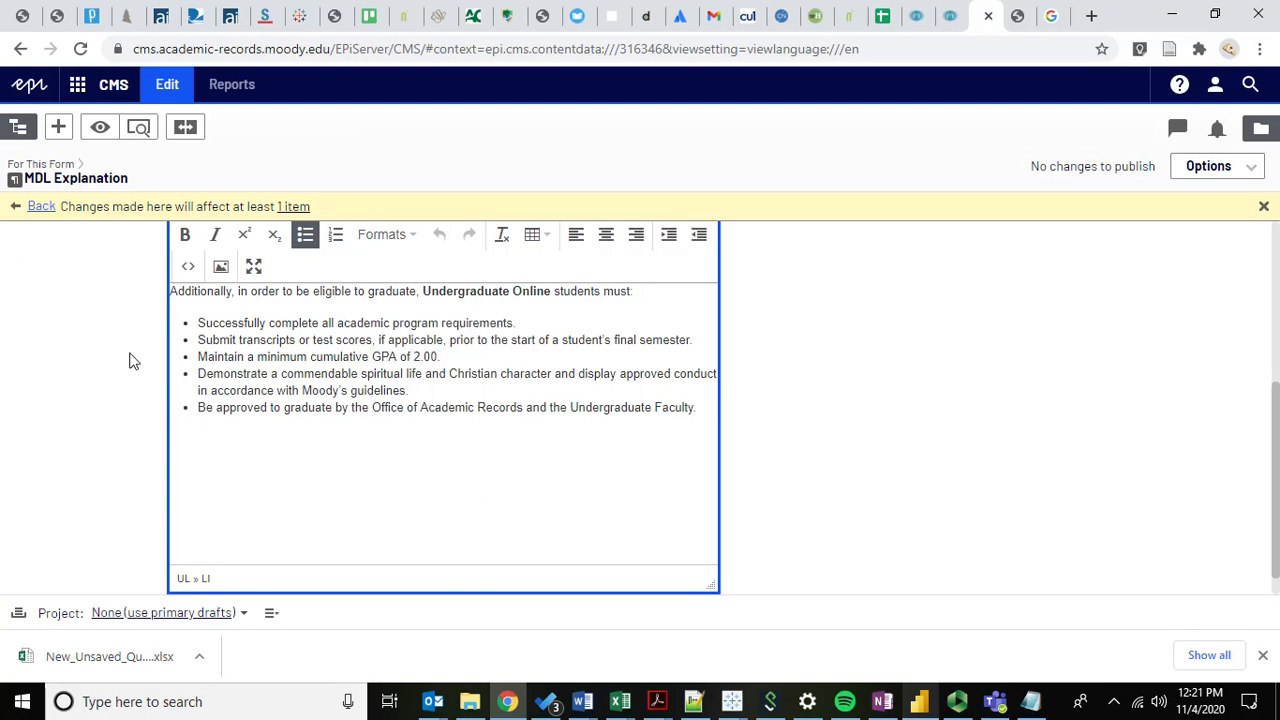
click(42, 208)
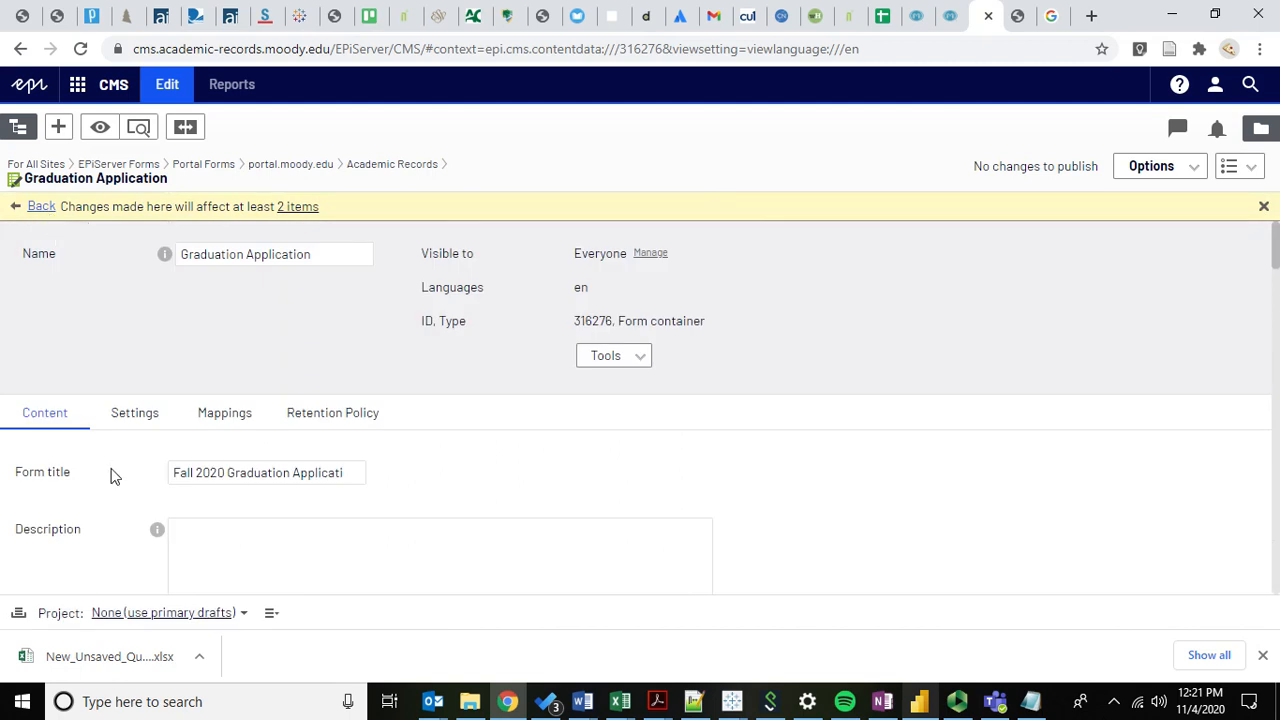
Look over the Form elements list, then bring up the live graduation application tab.
scroll(113, 477, down, 12)
scroll(113, 477, down, 5)
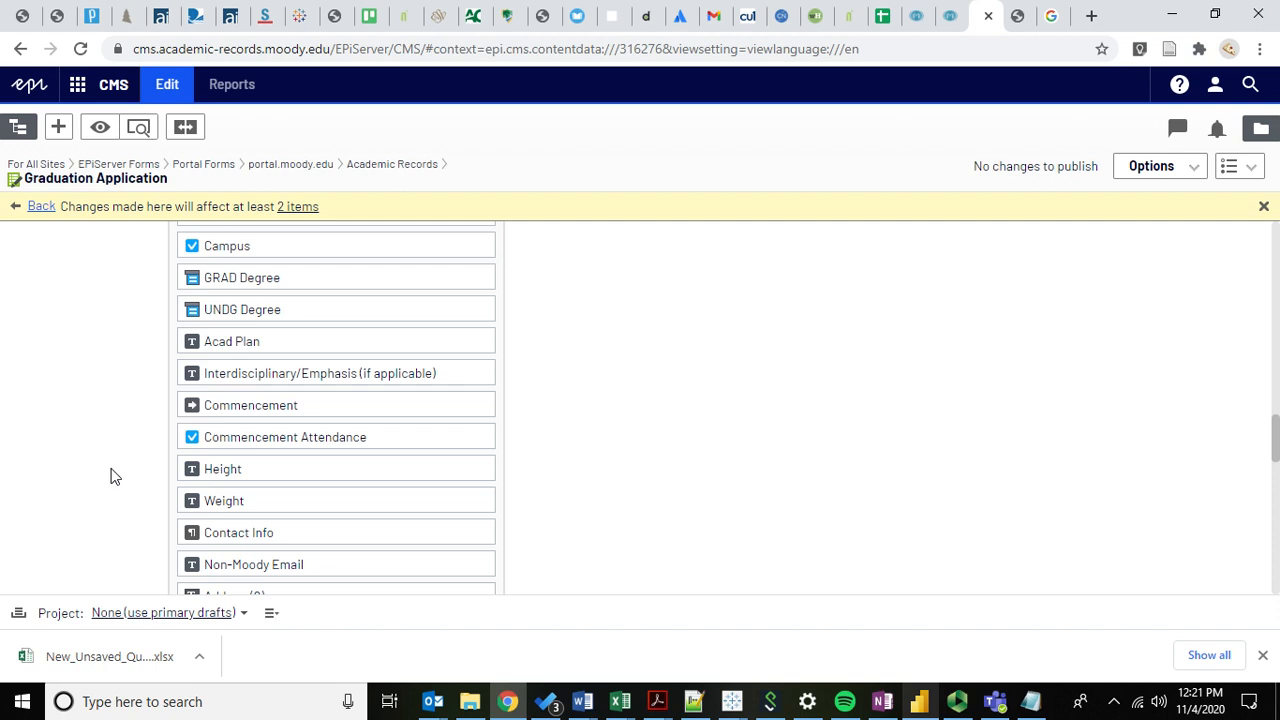
scroll(98, 441, down, 6)
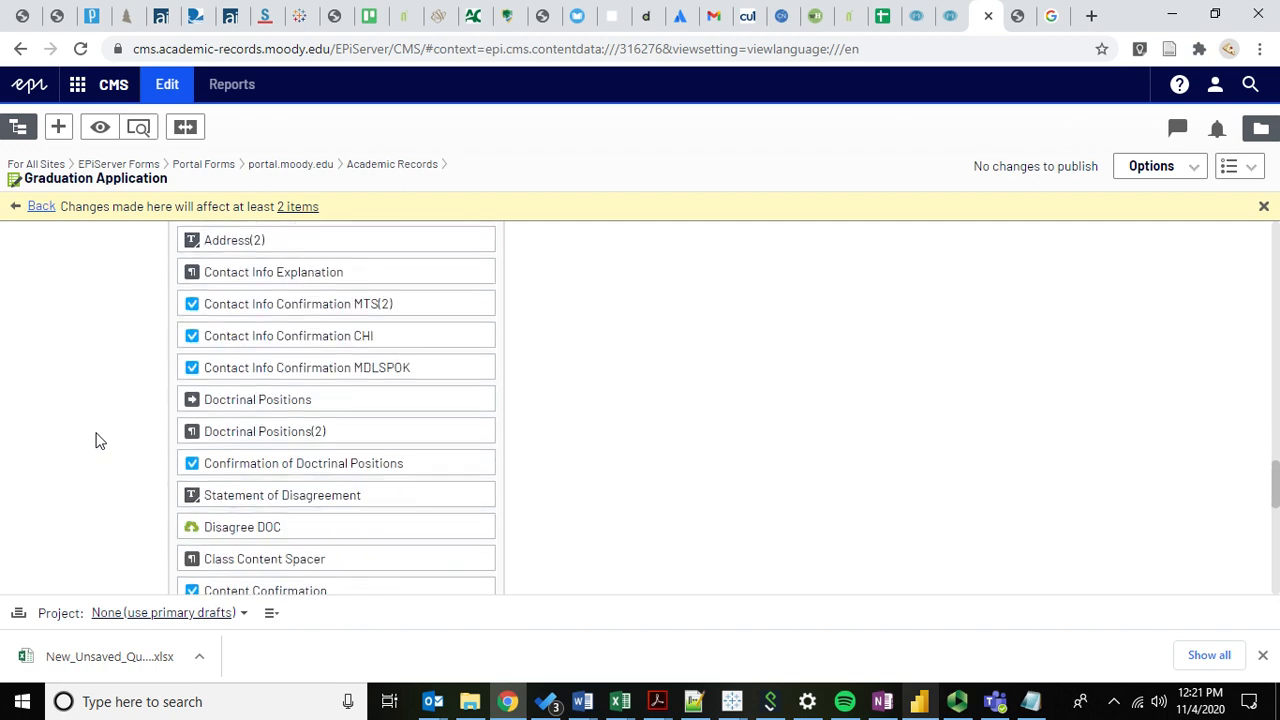
scroll(98, 441, down, 5)
scroll(98, 441, up, 2)
scroll(98, 441, up, 2)
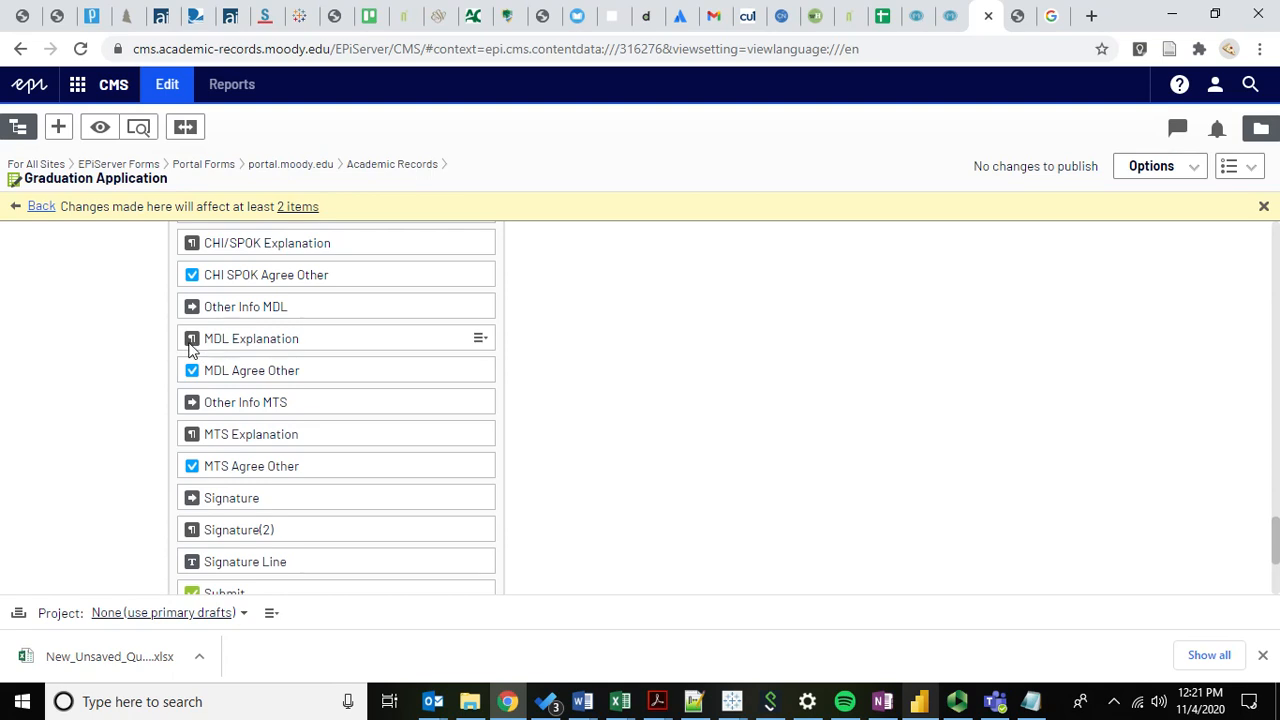
scroll(160, 397, down, 1)
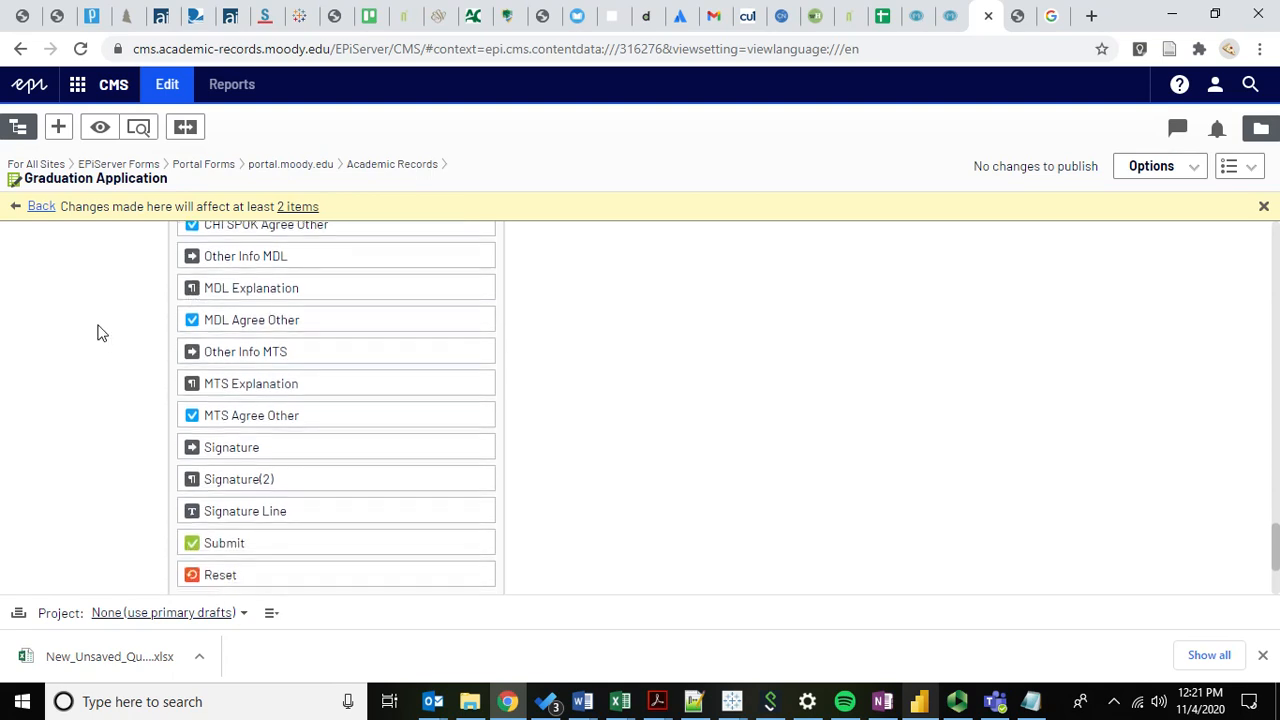
scroll(192, 270, up, 1)
scroll(143, 274, up, 1)
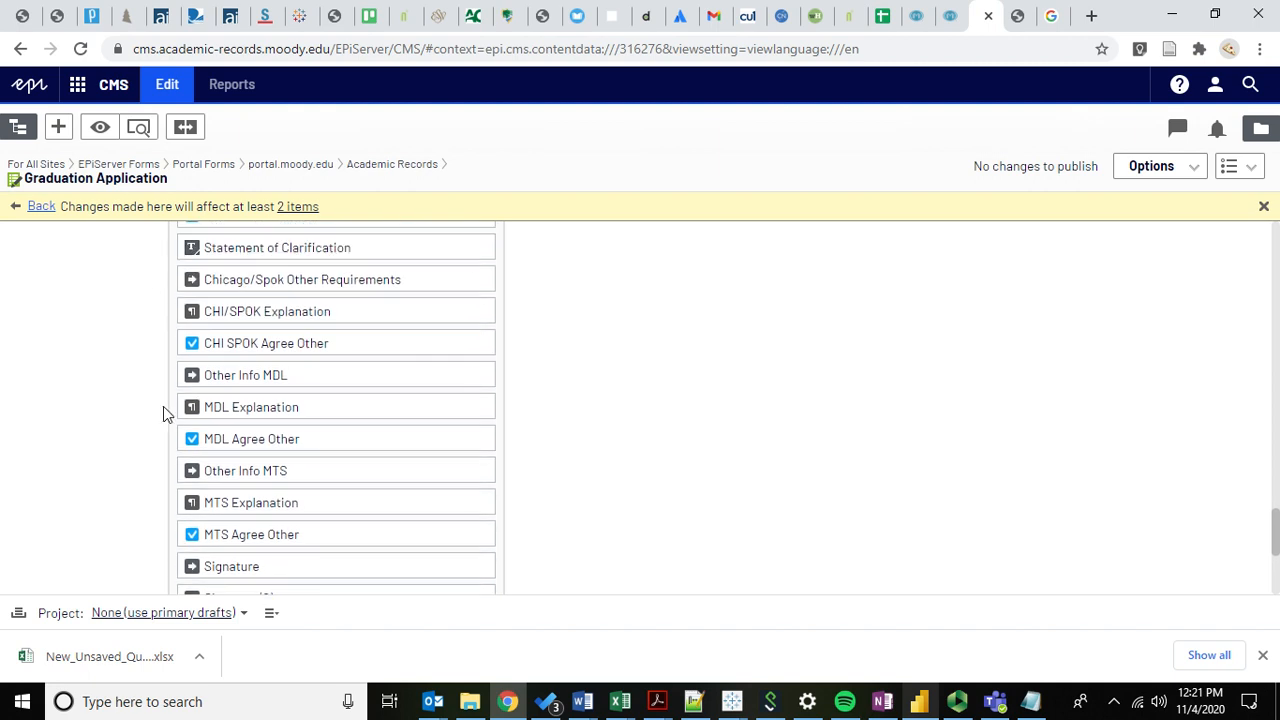
scroll(175, 400, down, 3)
scroll(111, 398, up, 5)
scroll(111, 398, down, 1)
scroll(111, 398, up, 1)
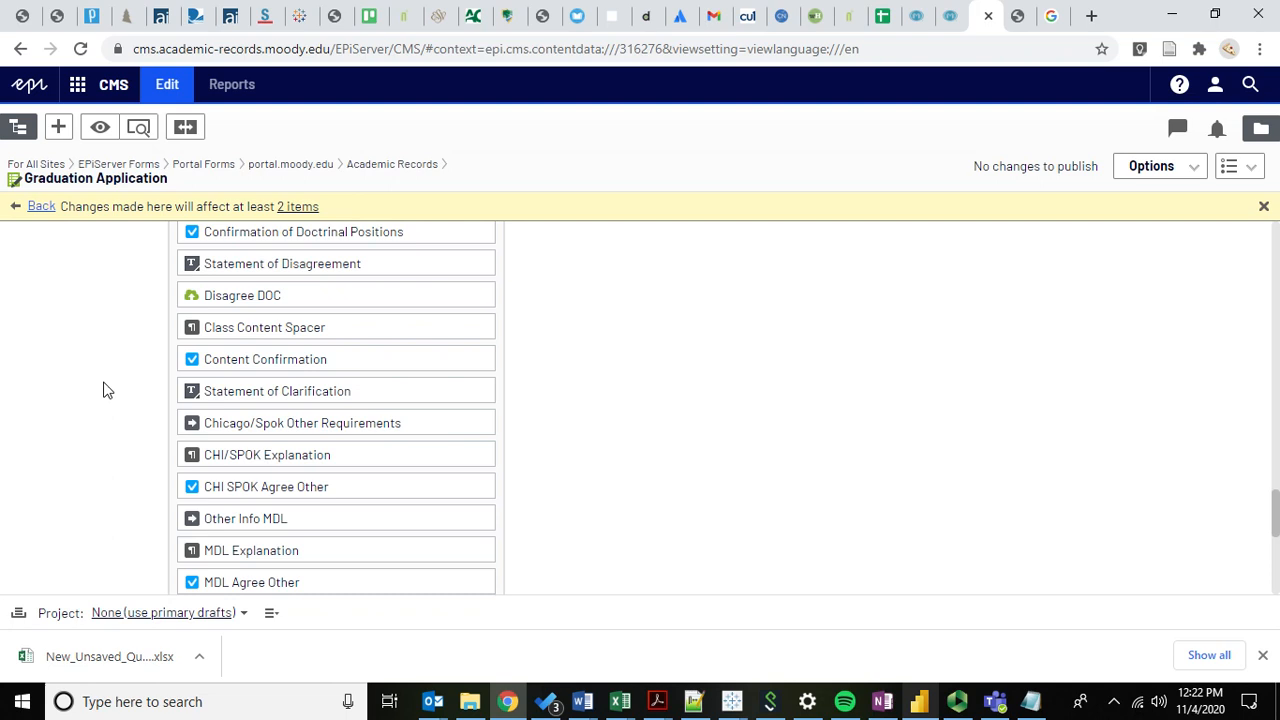
scroll(103, 389, down, 1)
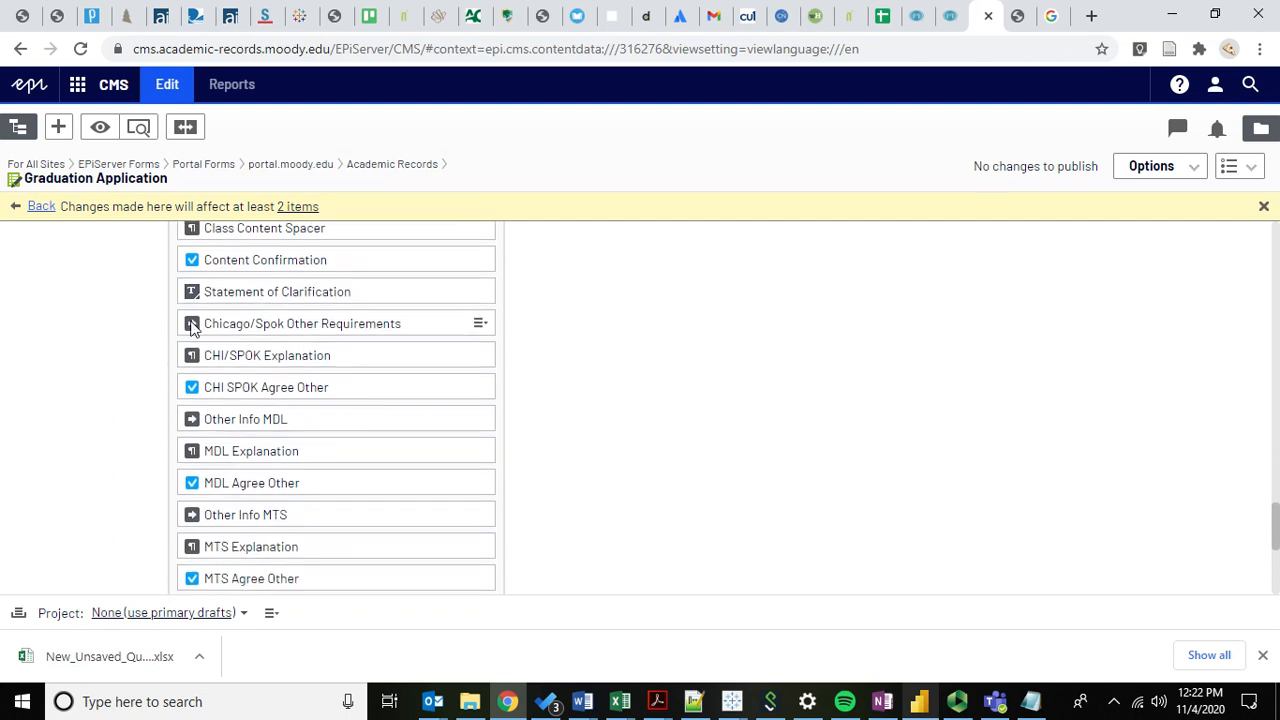
click(1020, 16)
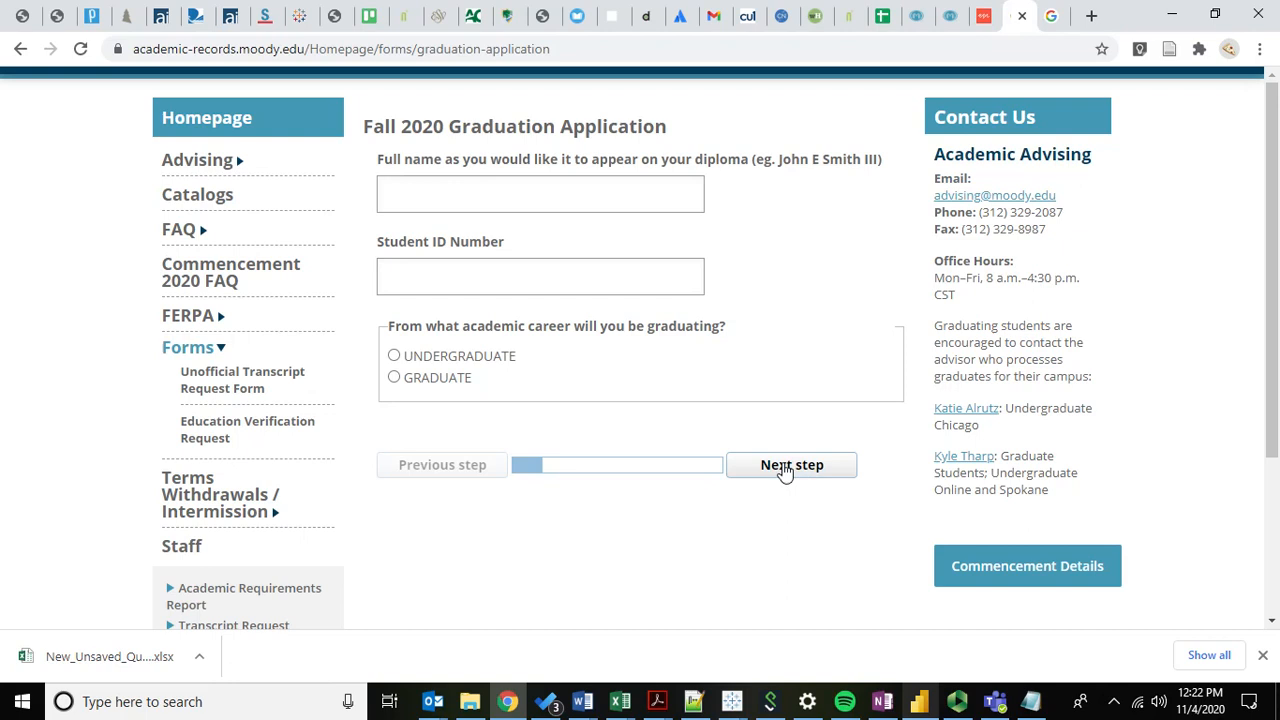
click(984, 18)
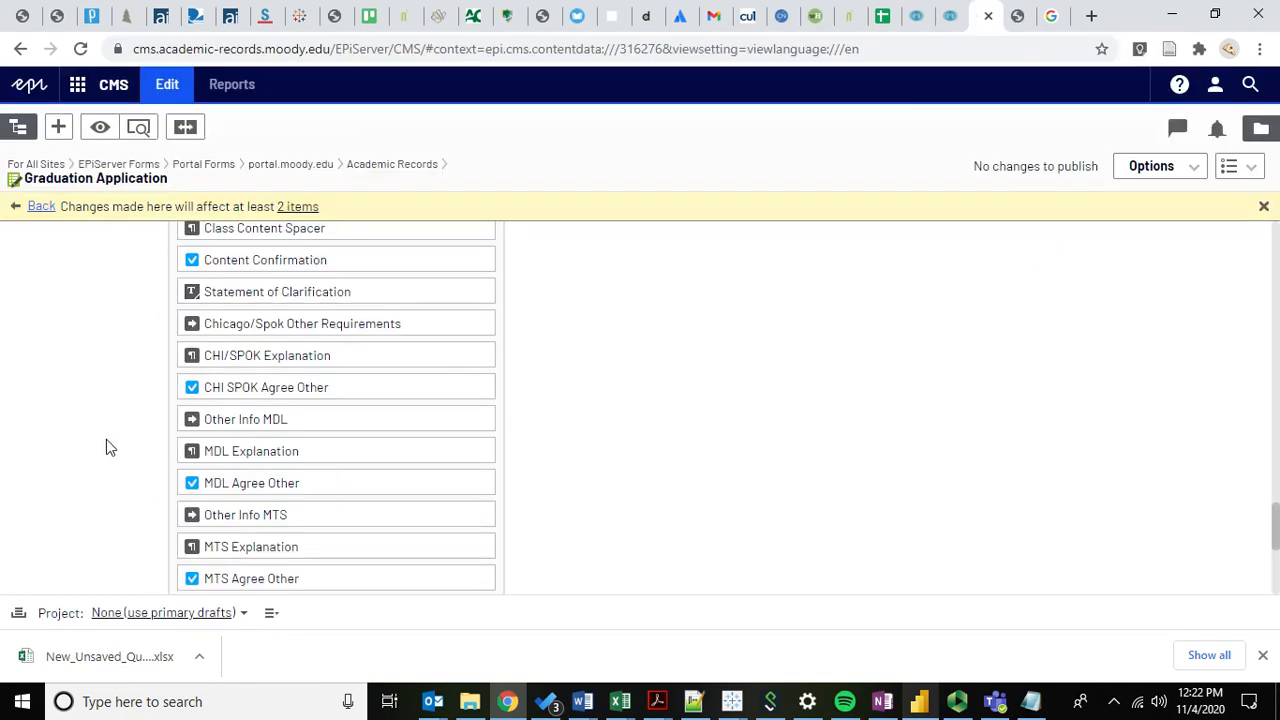
scroll(106, 440, down, 1)
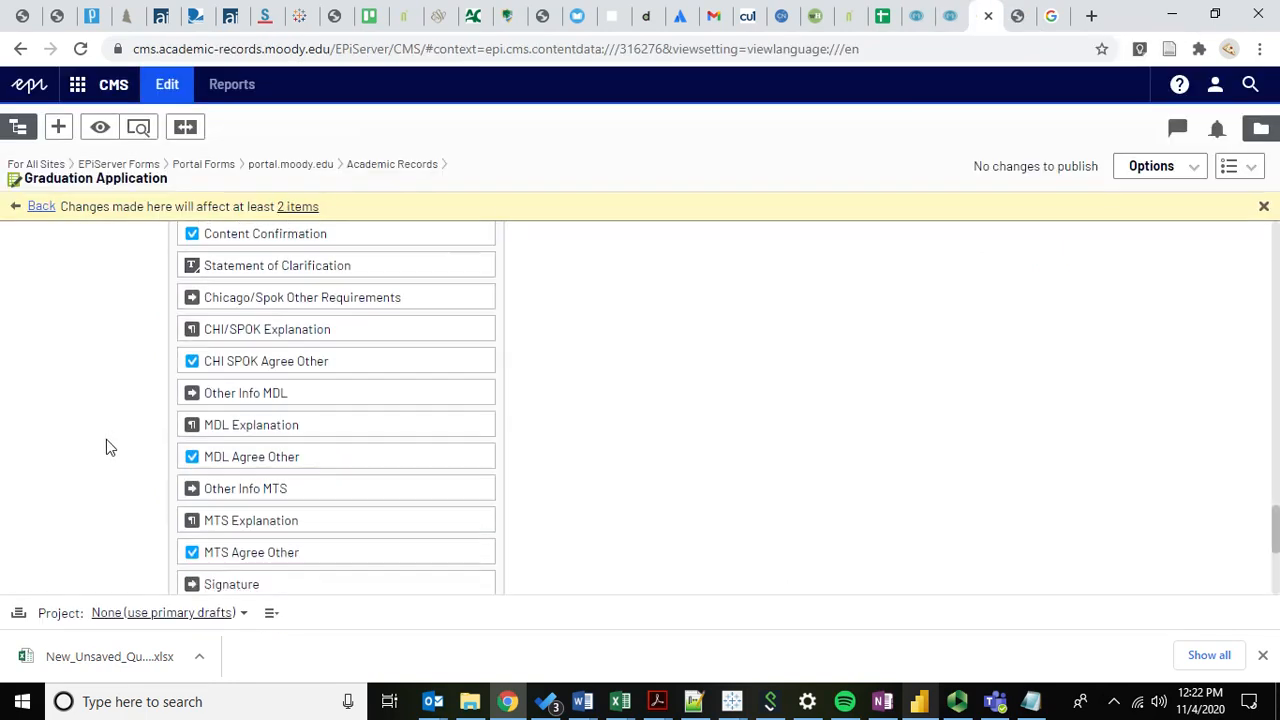
click(1020, 18)
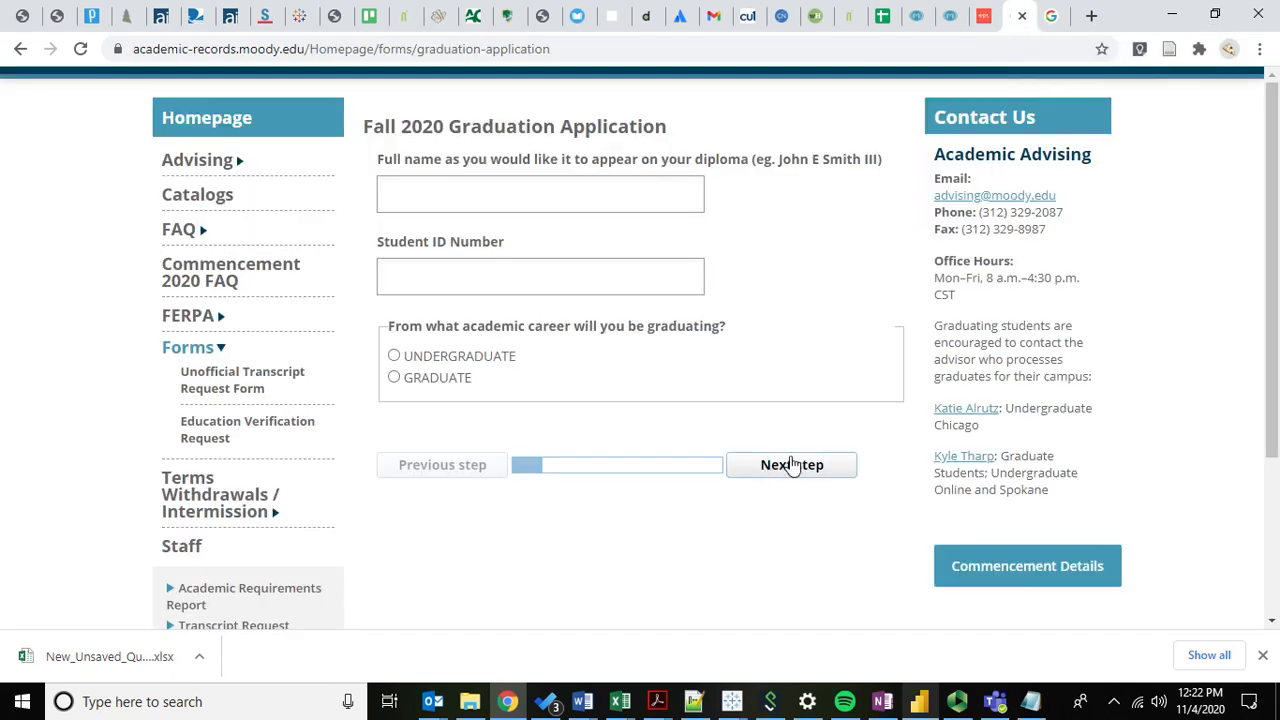
click(985, 20)
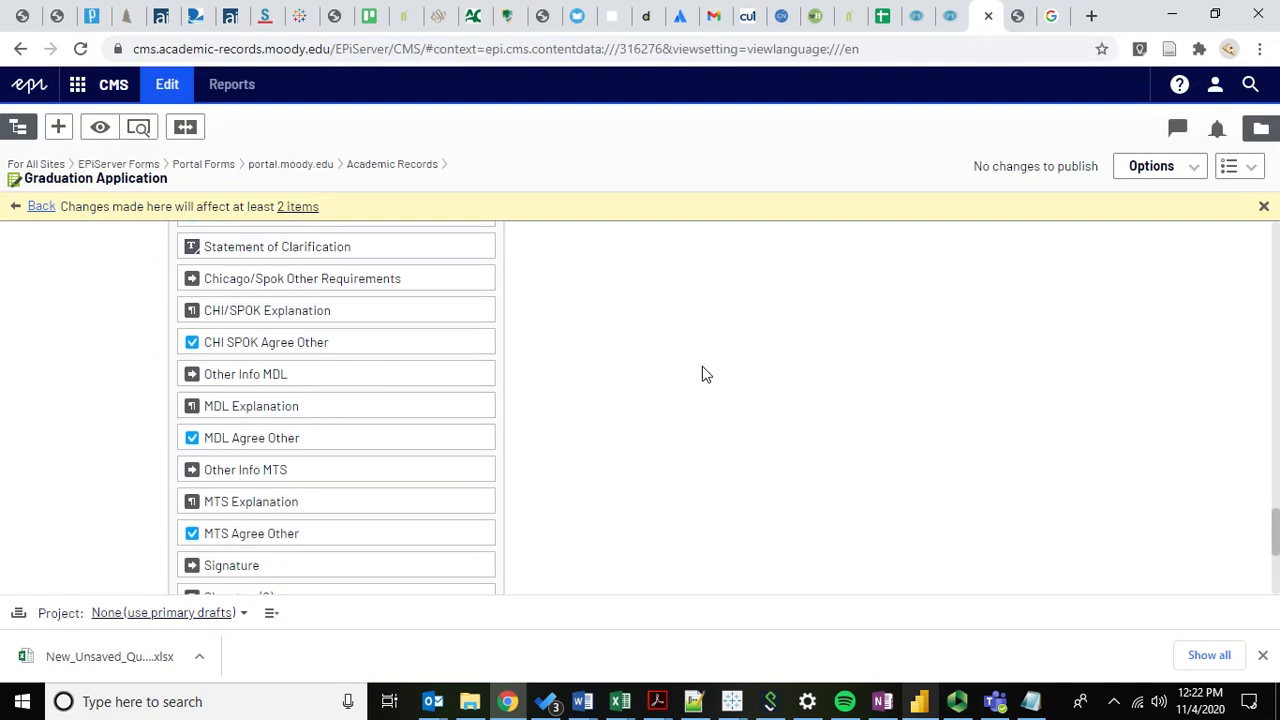
scroll(635, 401, down, 1)
scroll(620, 387, up, 1)
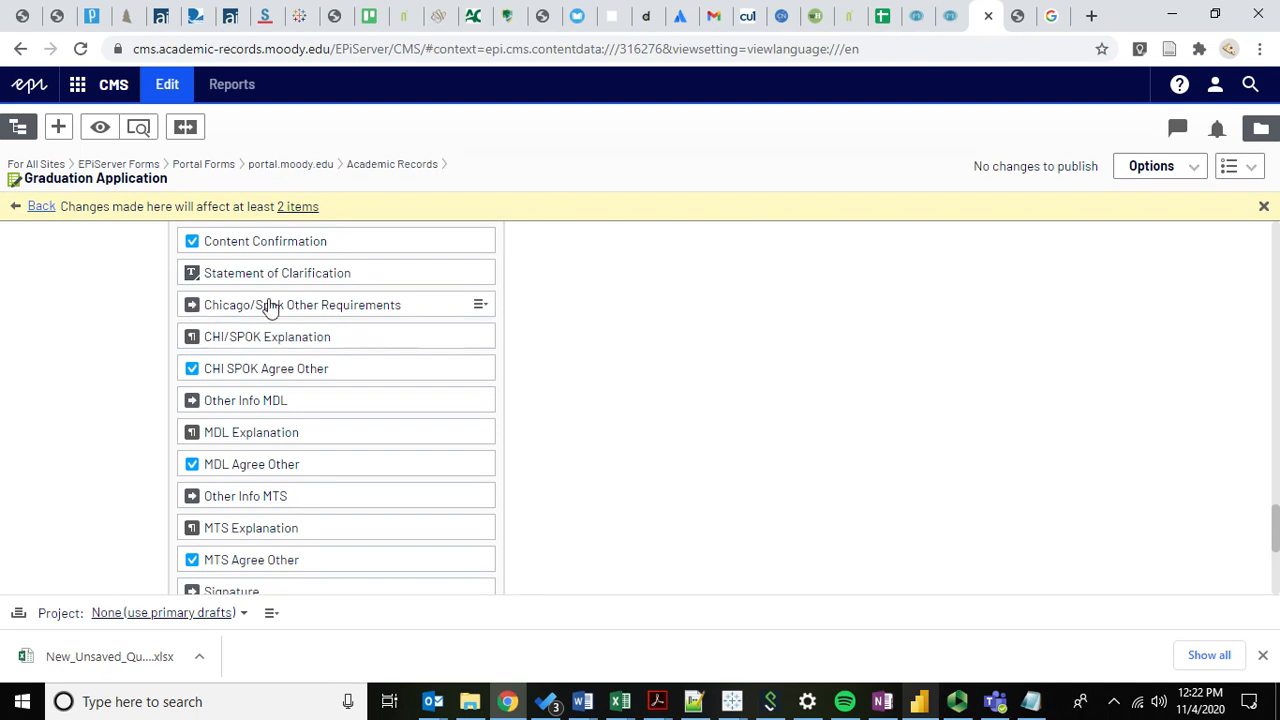
scroll(160, 315, up, 1)
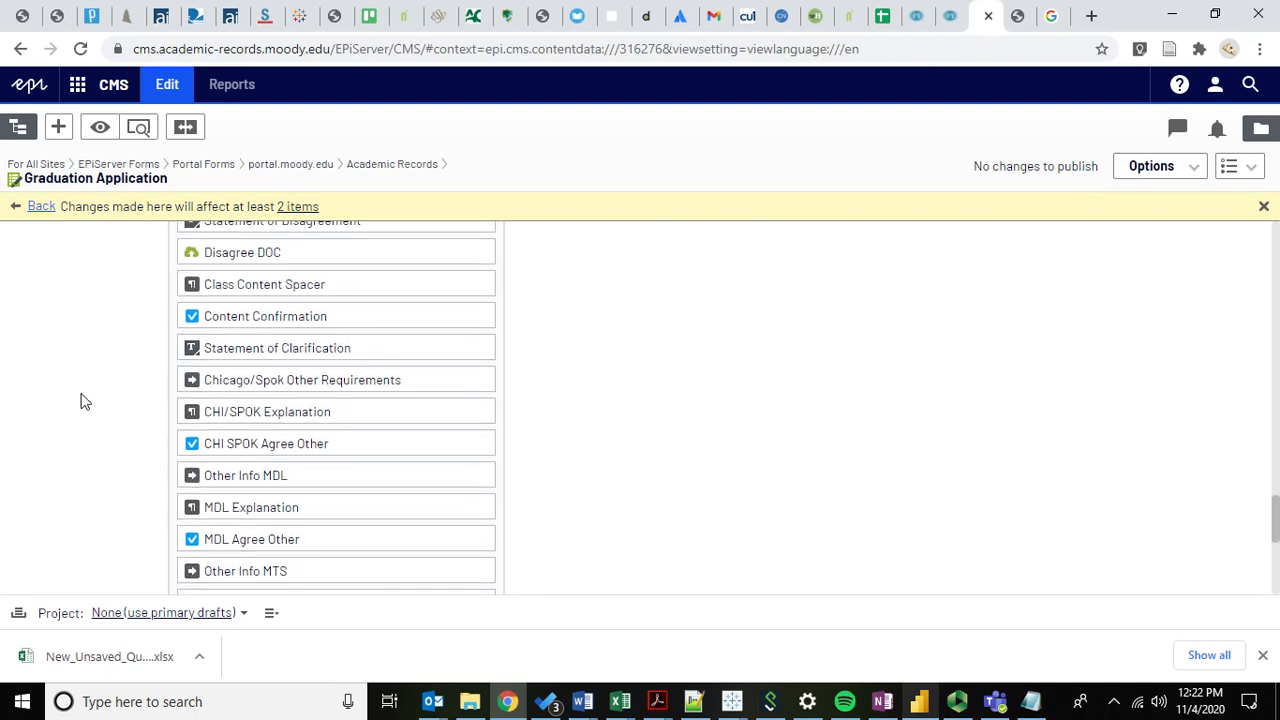
scroll(83, 400, up, 1)
click(1017, 17)
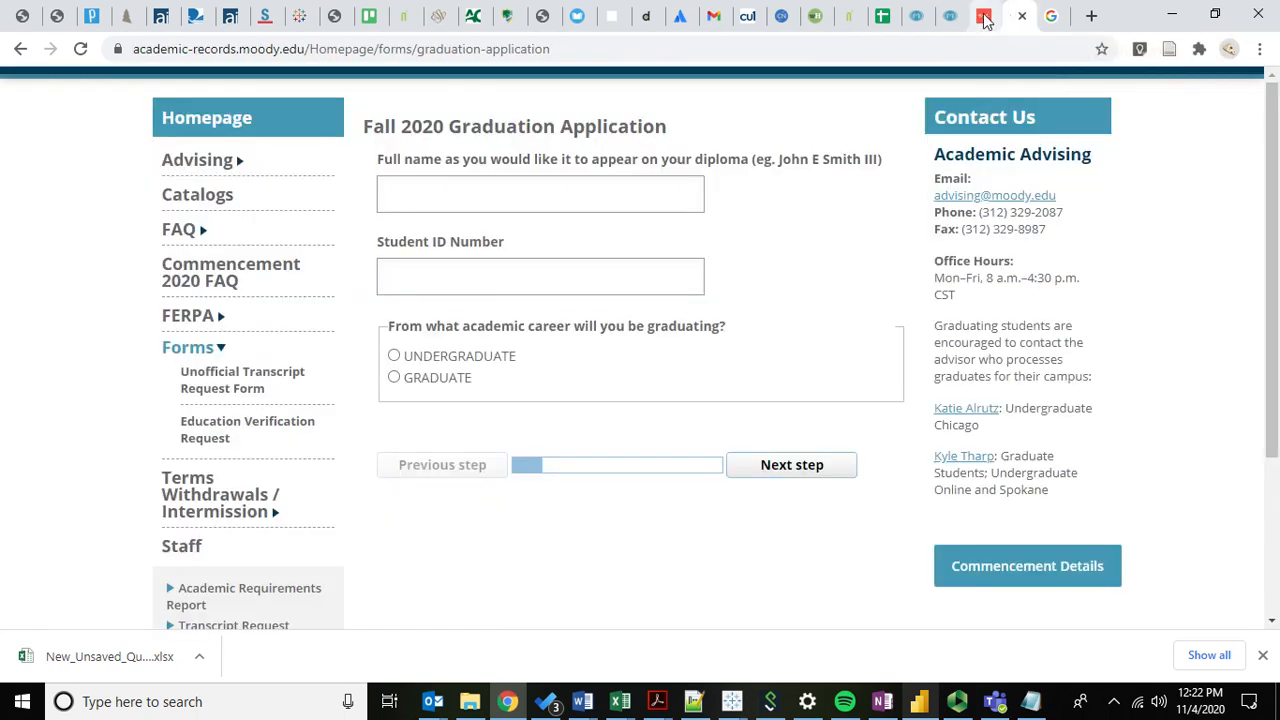
click(975, 17)
scroll(165, 390, up, 1)
scroll(119, 365, up, 3)
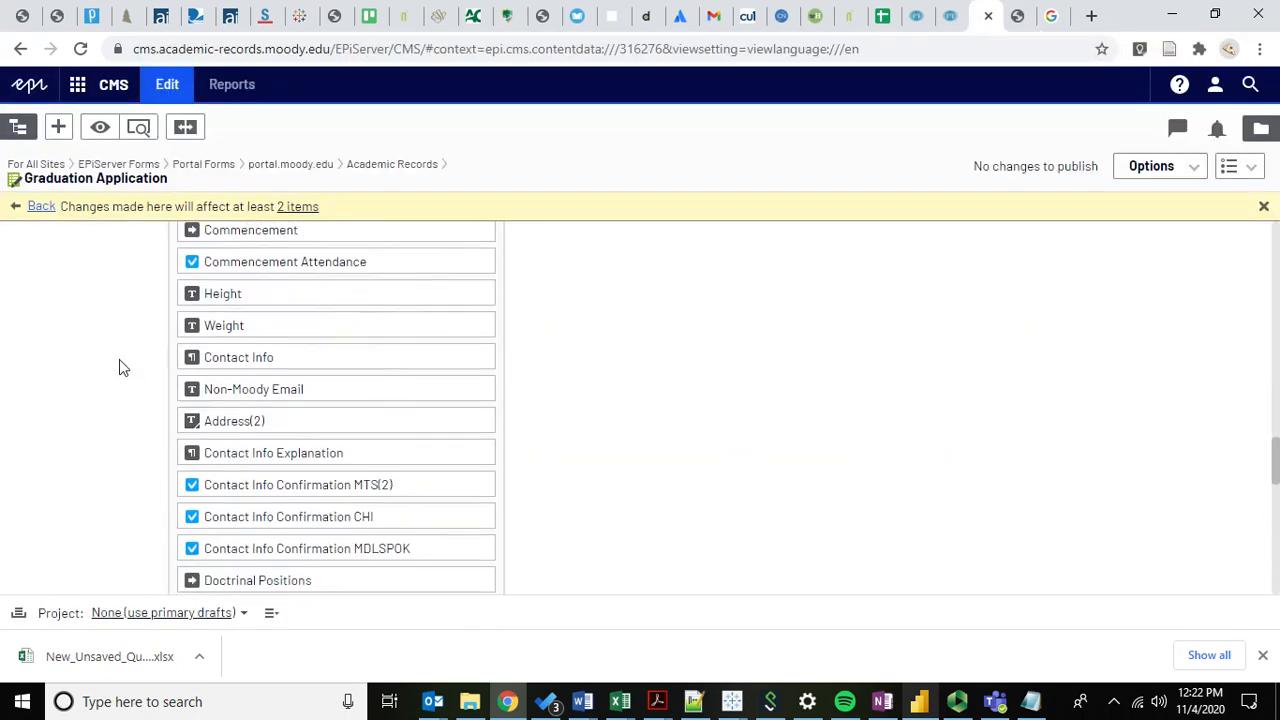
scroll(244, 290, down, 1)
scroll(167, 302, down, 1)
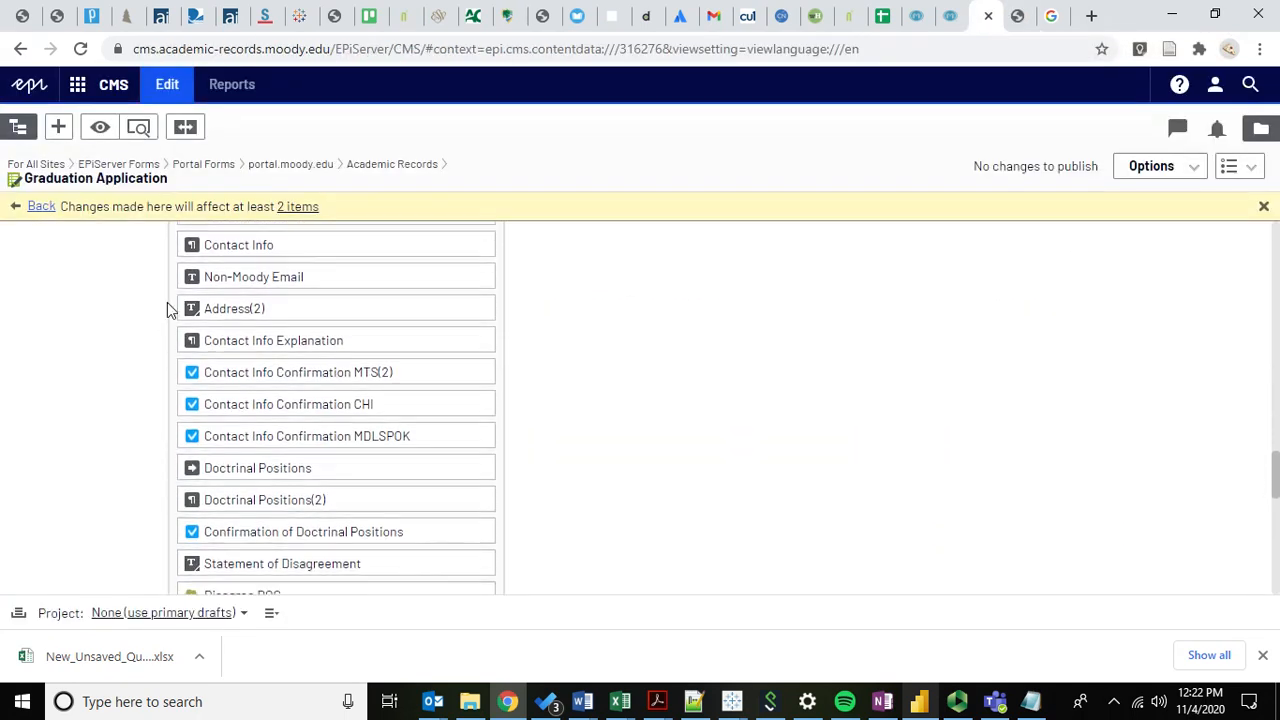
Enter the diploma full name and student ID, and choose UNDERGRADUATE as academic career.
click(1017, 17)
click(446, 192)
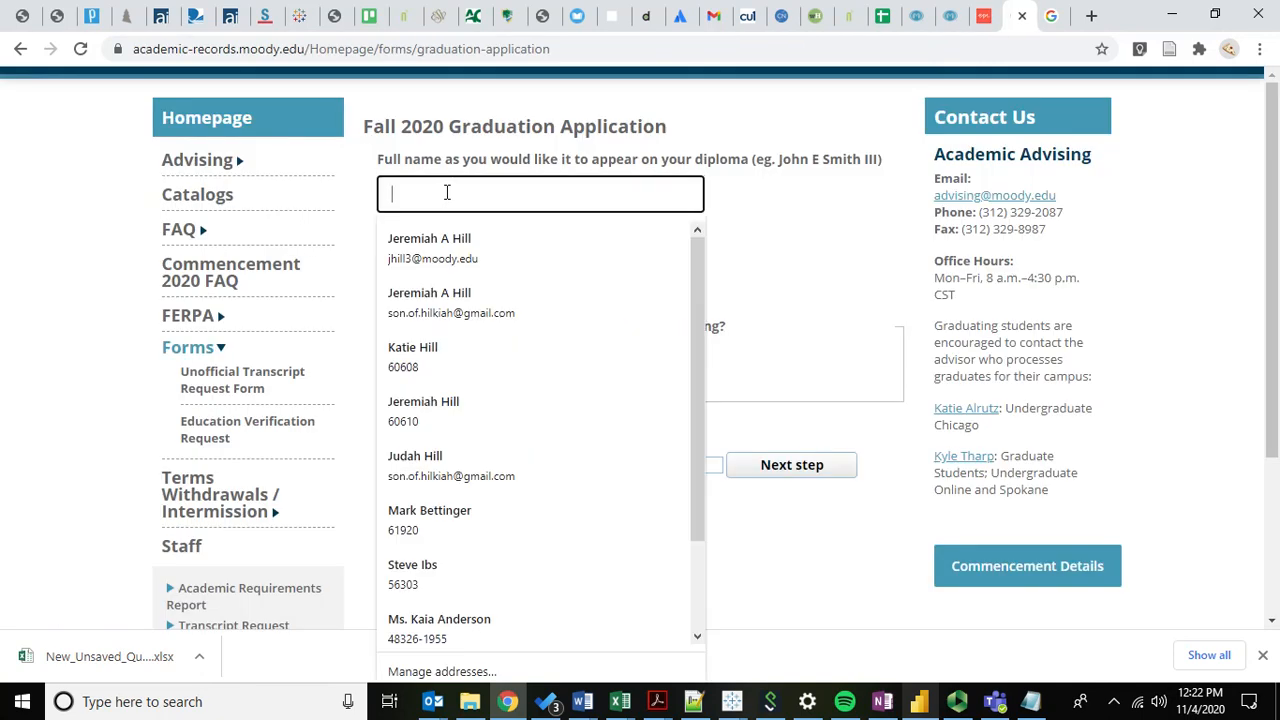
text(Jeremiah)
key(Tab)
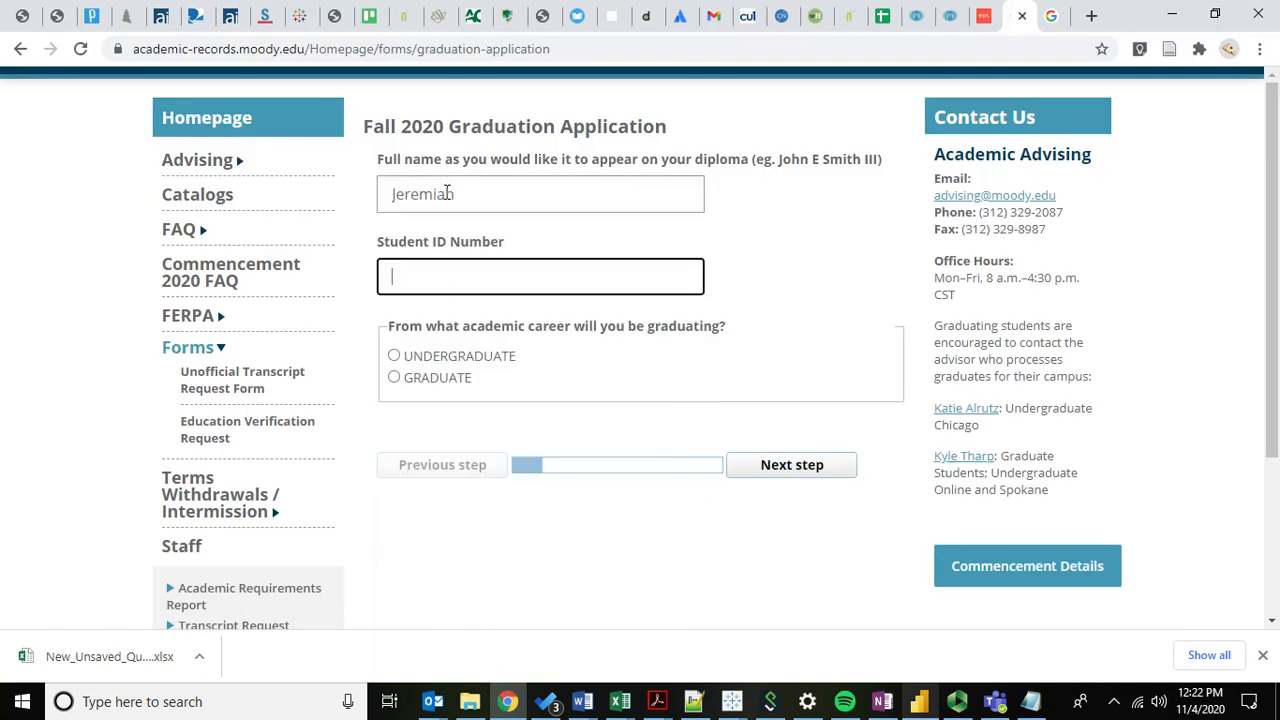
key(Tab)
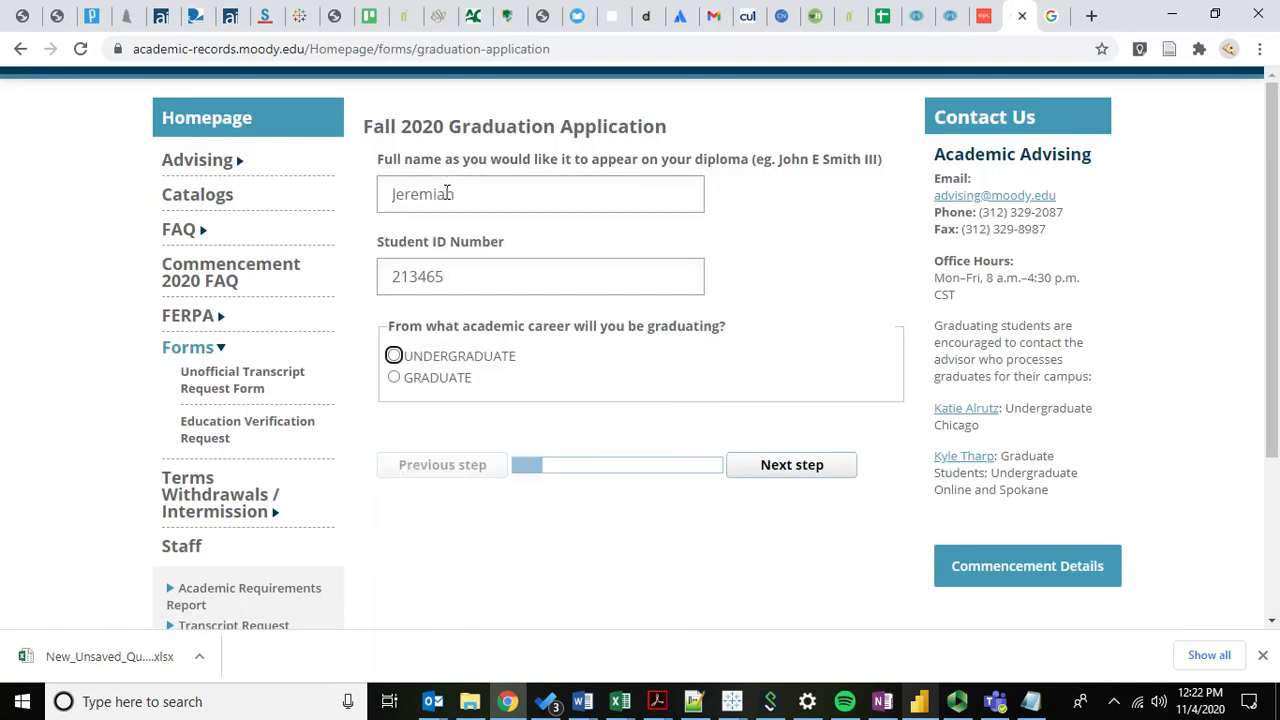
click(393, 359)
Set the campus to Online after trying Chicago and Spokane.
scroll(583, 357, down, 2)
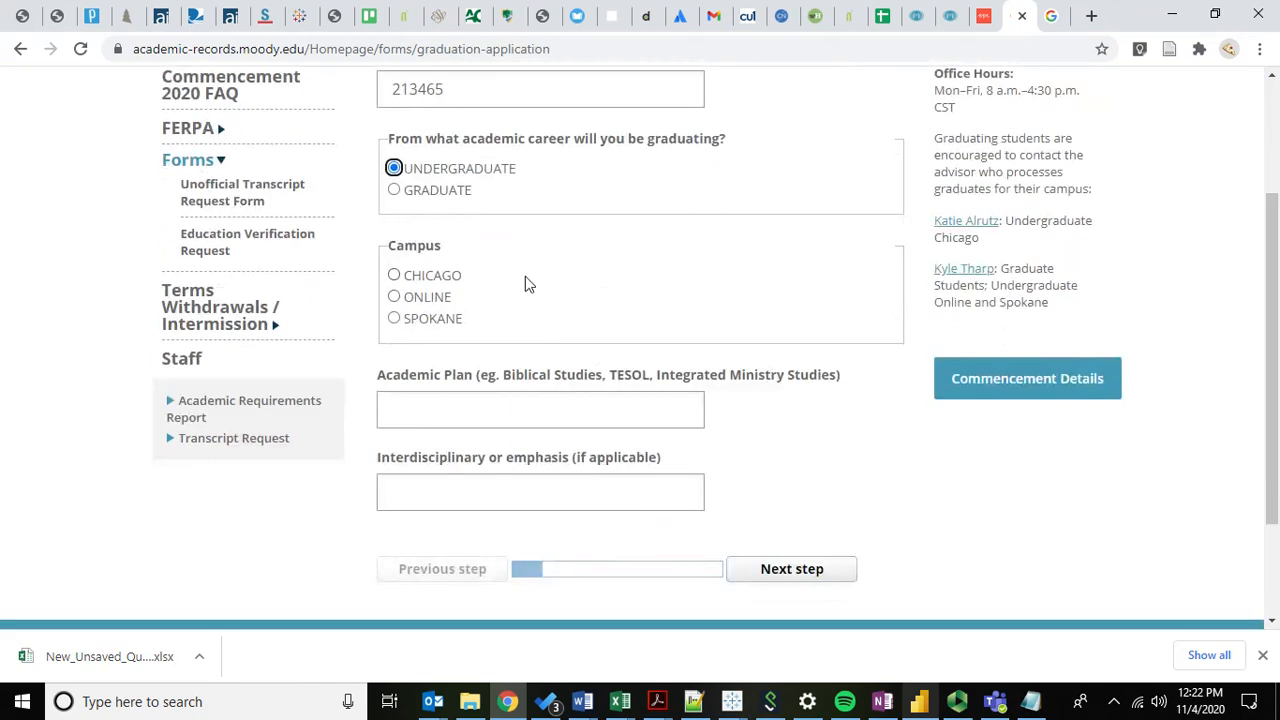
click(409, 276)
click(395, 300)
scroll(422, 330, down, 1)
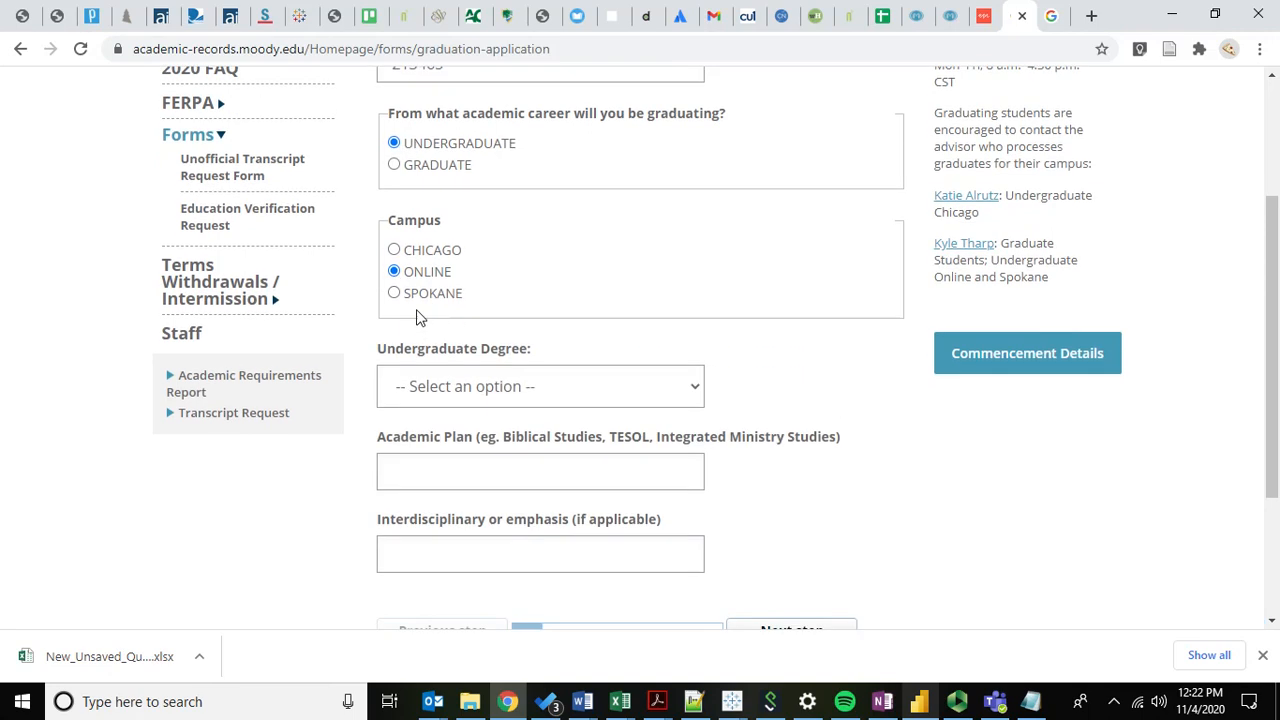
click(425, 294)
click(422, 275)
Choose Bachelor of Science and fill academic plan and emphasis with 'asdf'.
scroll(522, 252, down, 1)
click(494, 367)
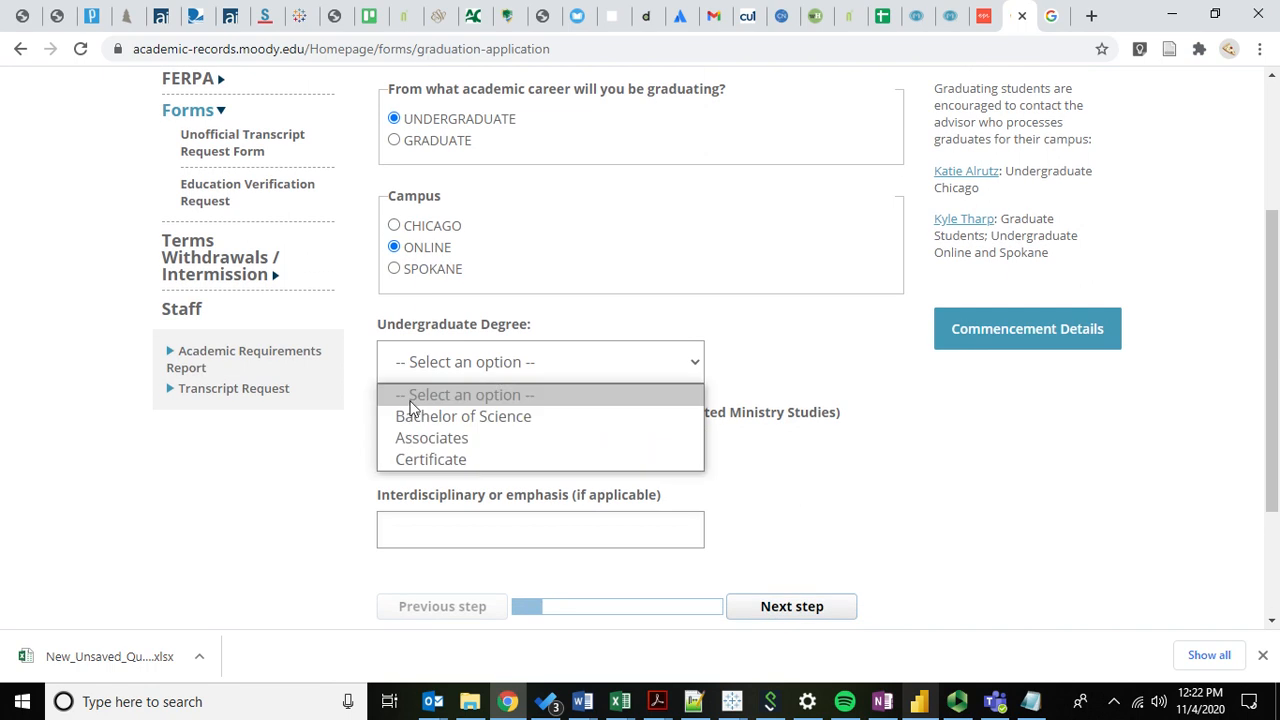
click(425, 418)
click(425, 452)
text(asdf)
key(Tab)
text(asdf)
key(Tab)
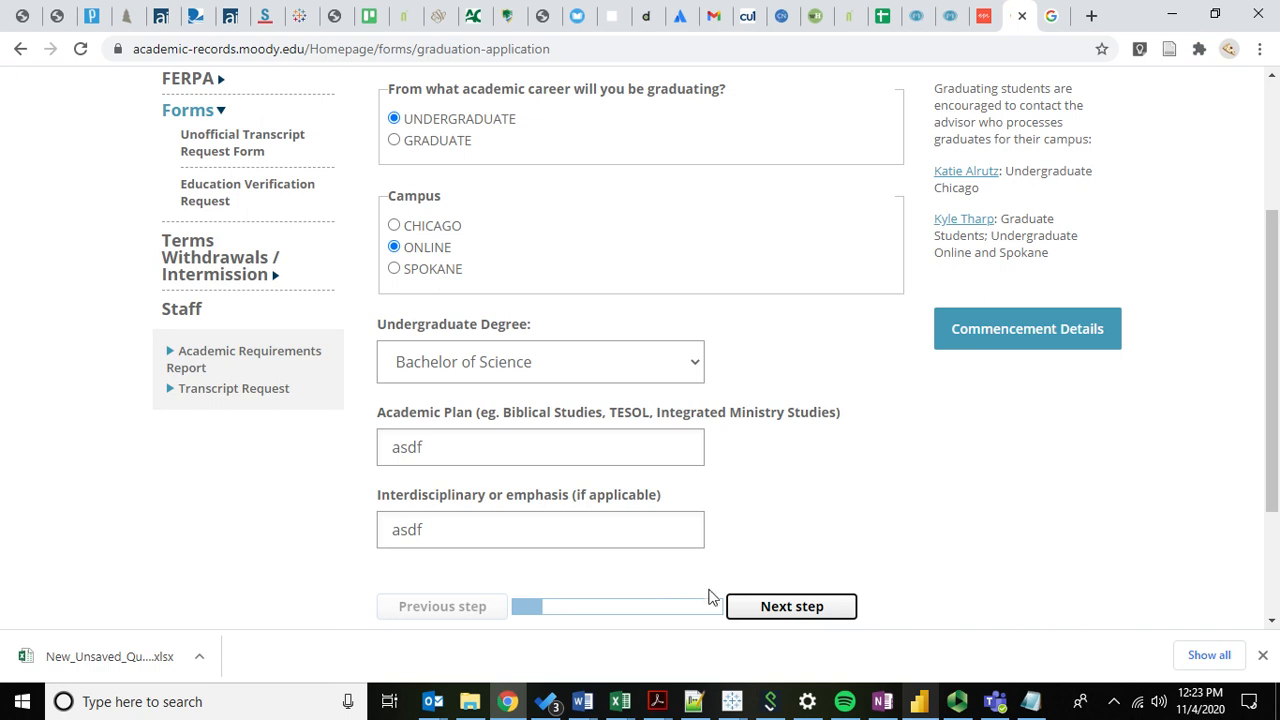
scroll(863, 449, down, 1)
On the commencement step, answer NO and autofill the email and mailing address.
click(778, 557)
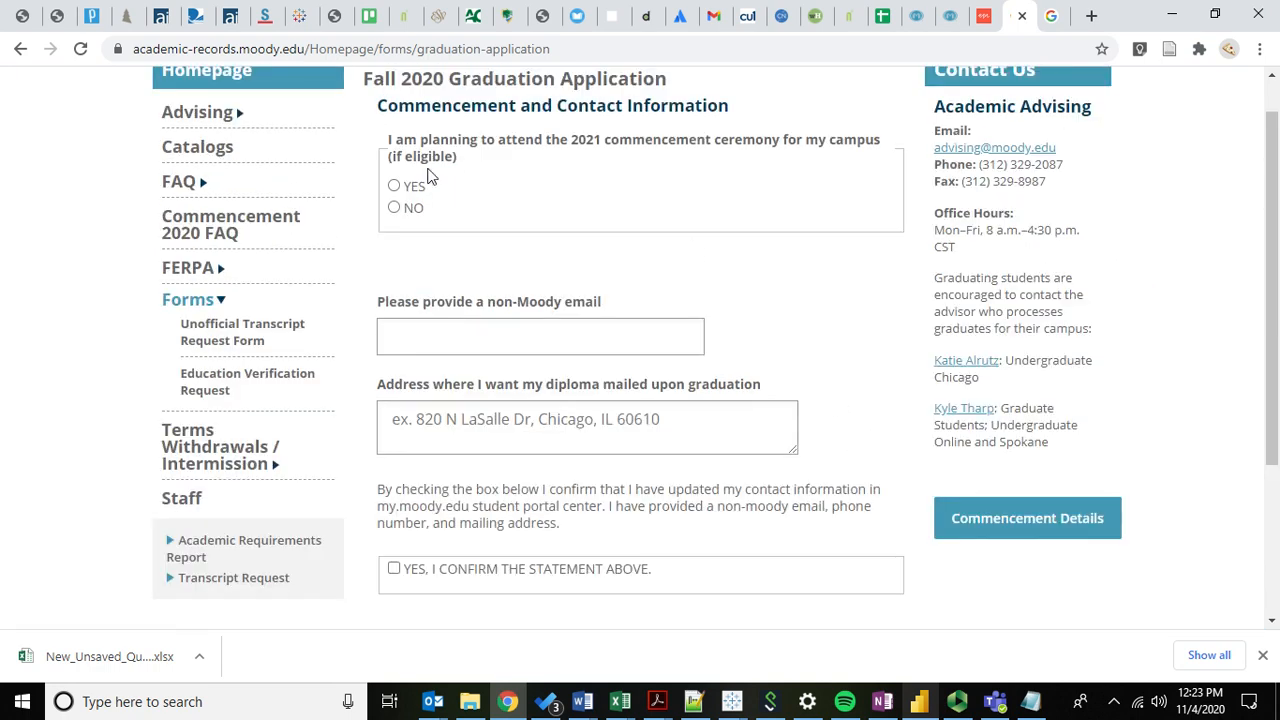
click(414, 191)
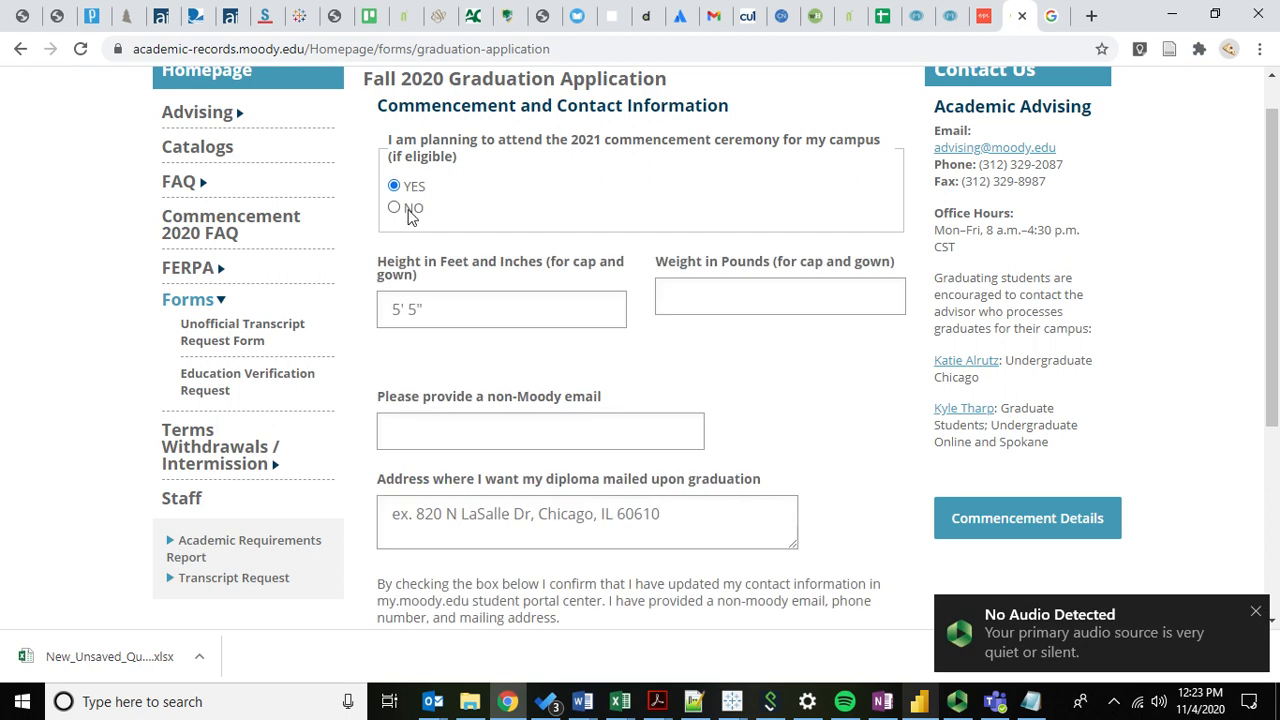
click(410, 214)
click(454, 334)
click(457, 383)
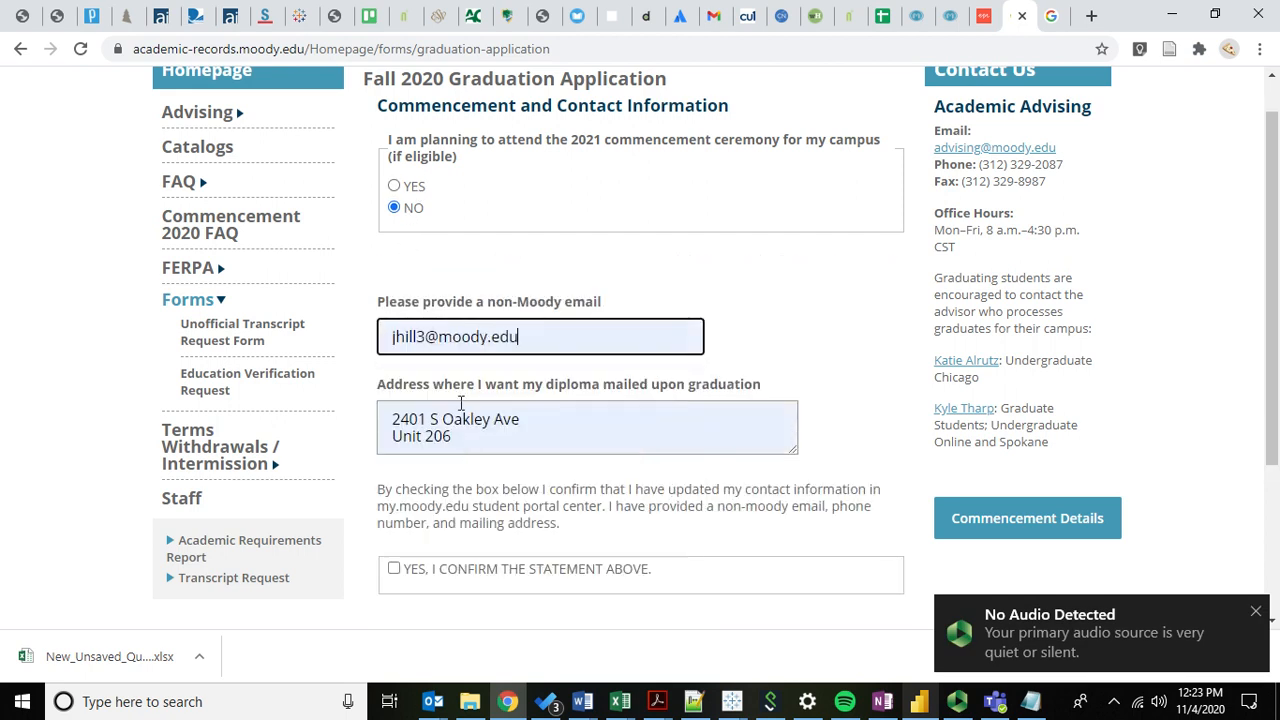
Tick the contact information confirmation and advance to the Doctrinal Positions step.
scroll(472, 422, down, 1)
click(428, 481)
click(792, 566)
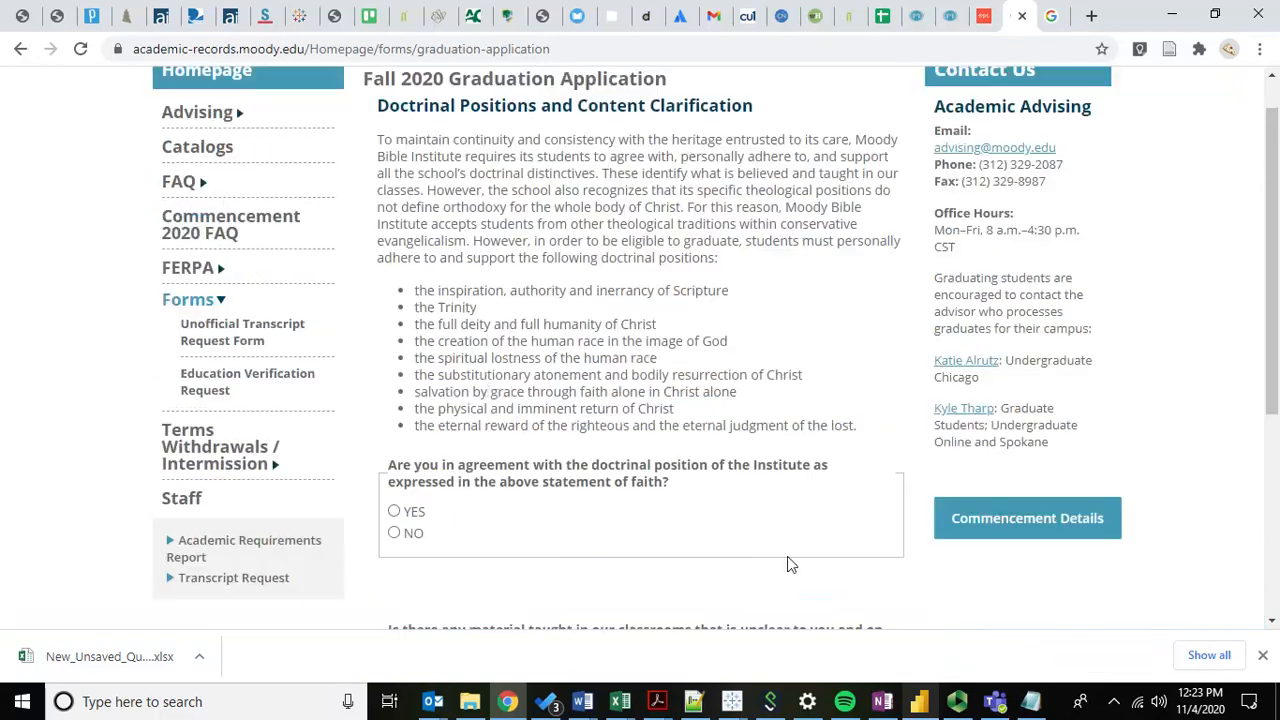
scroll(533, 185, up, 1)
scroll(409, 371, down, 1)
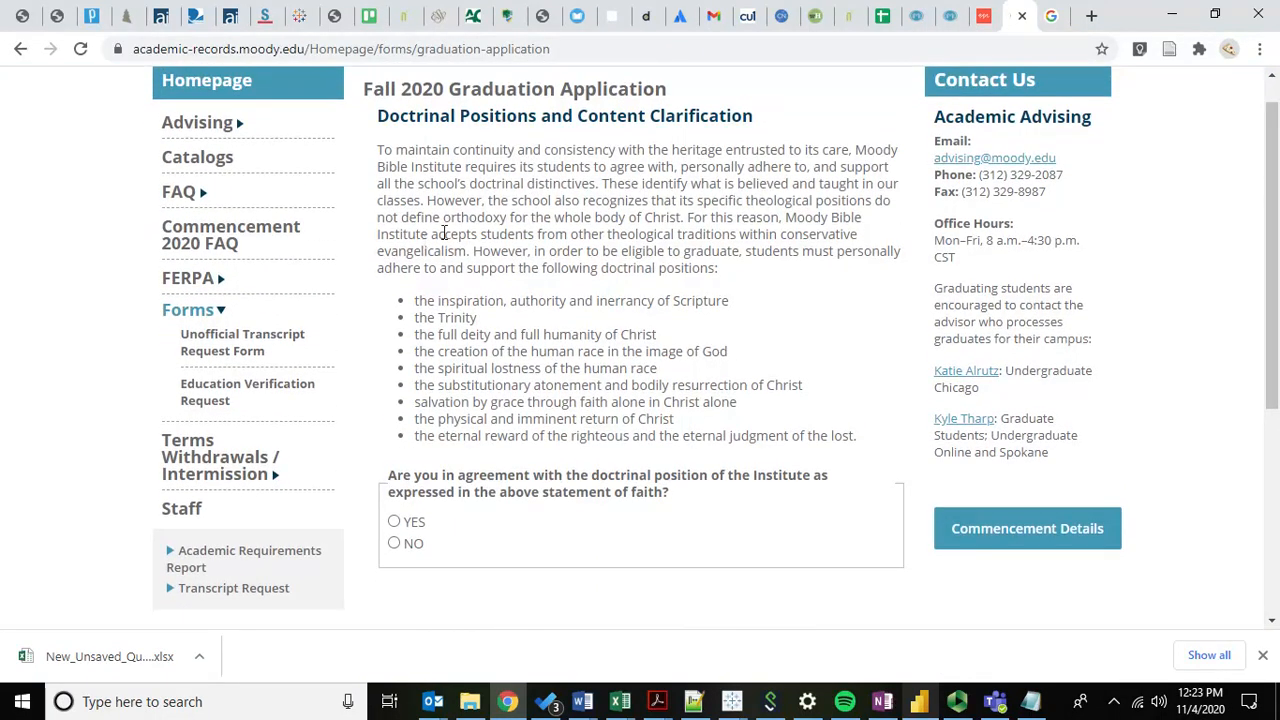
scroll(443, 232, down, 2)
scroll(465, 285, up, 2)
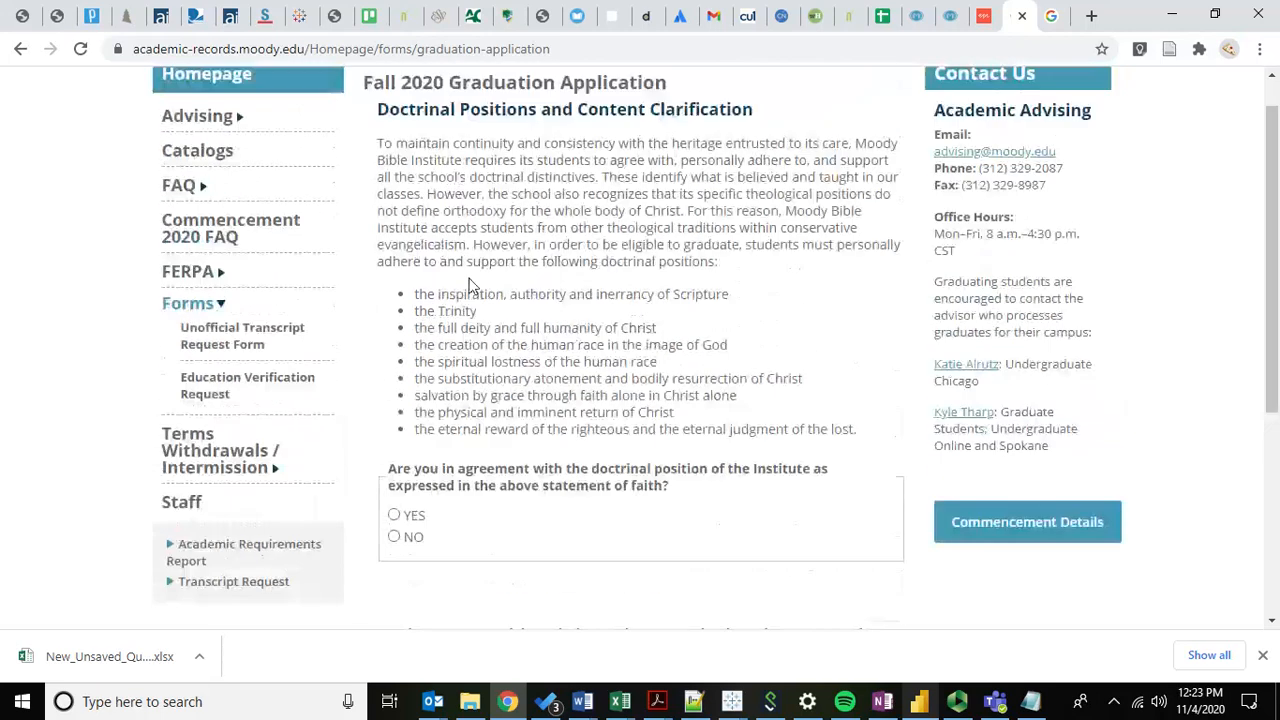
scroll(470, 287, down, 1)
scroll(400, 260, up, 2)
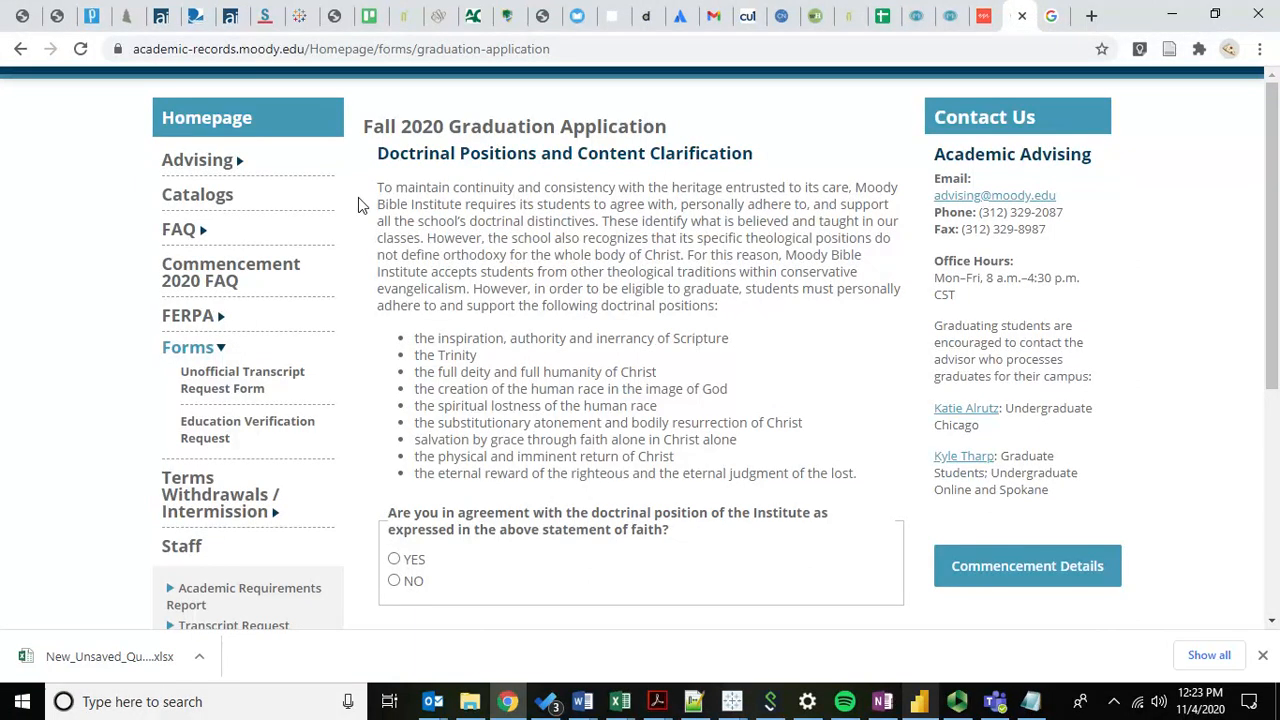
key(ctrl+shift+Tab)
scroll(134, 357, up, 2)
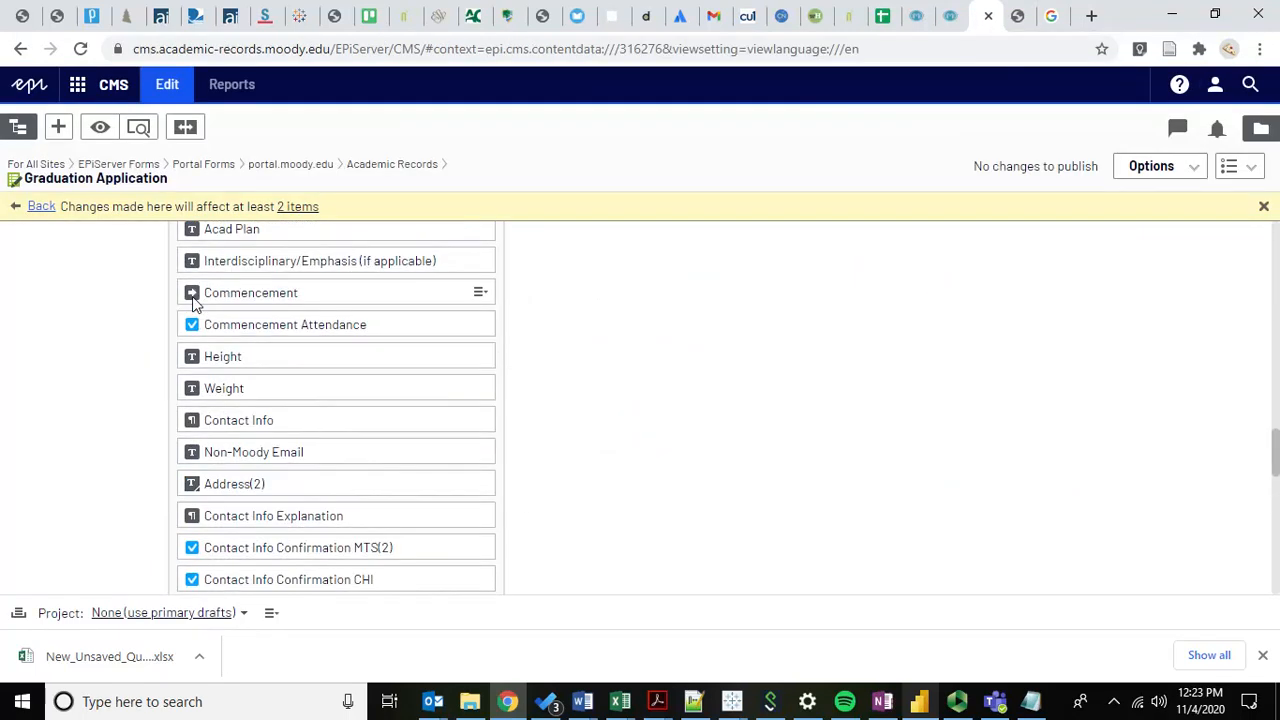
scroll(108, 425, down, 2)
scroll(116, 377, up, 2)
scroll(117, 374, up, 1)
scroll(117, 369, down, 1)
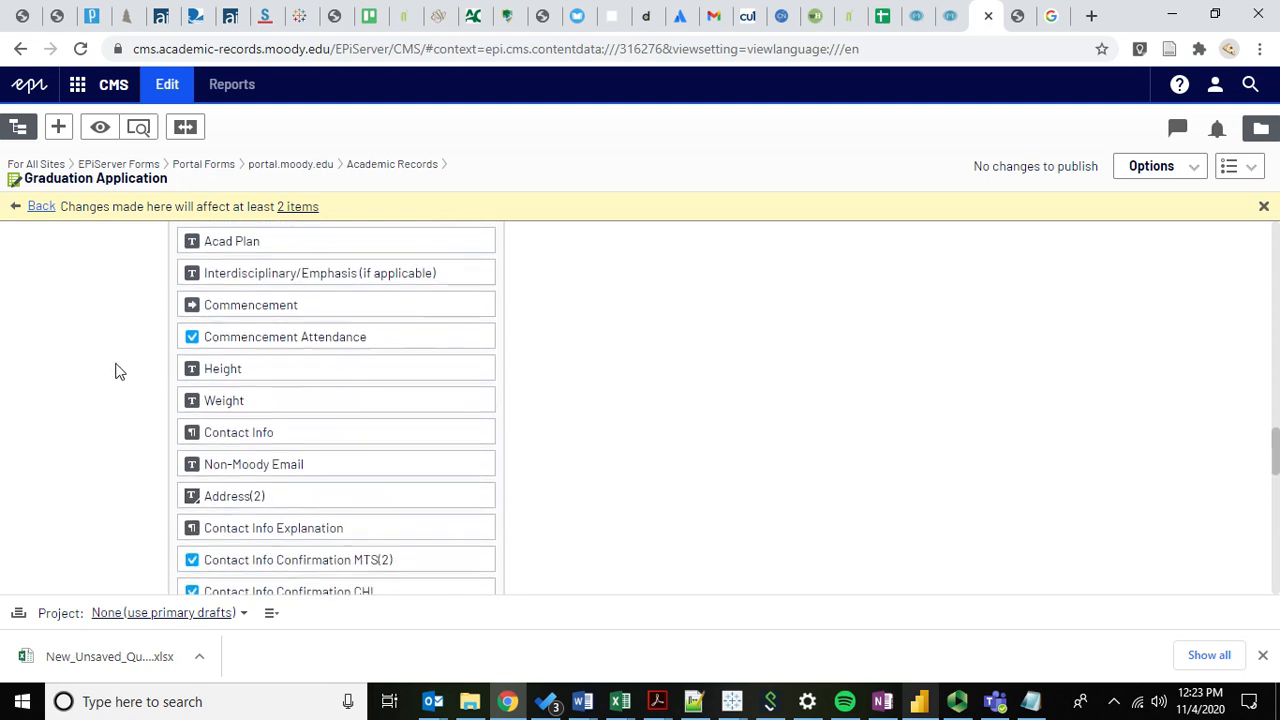
scroll(142, 322, up, 1)
scroll(142, 322, down, 2)
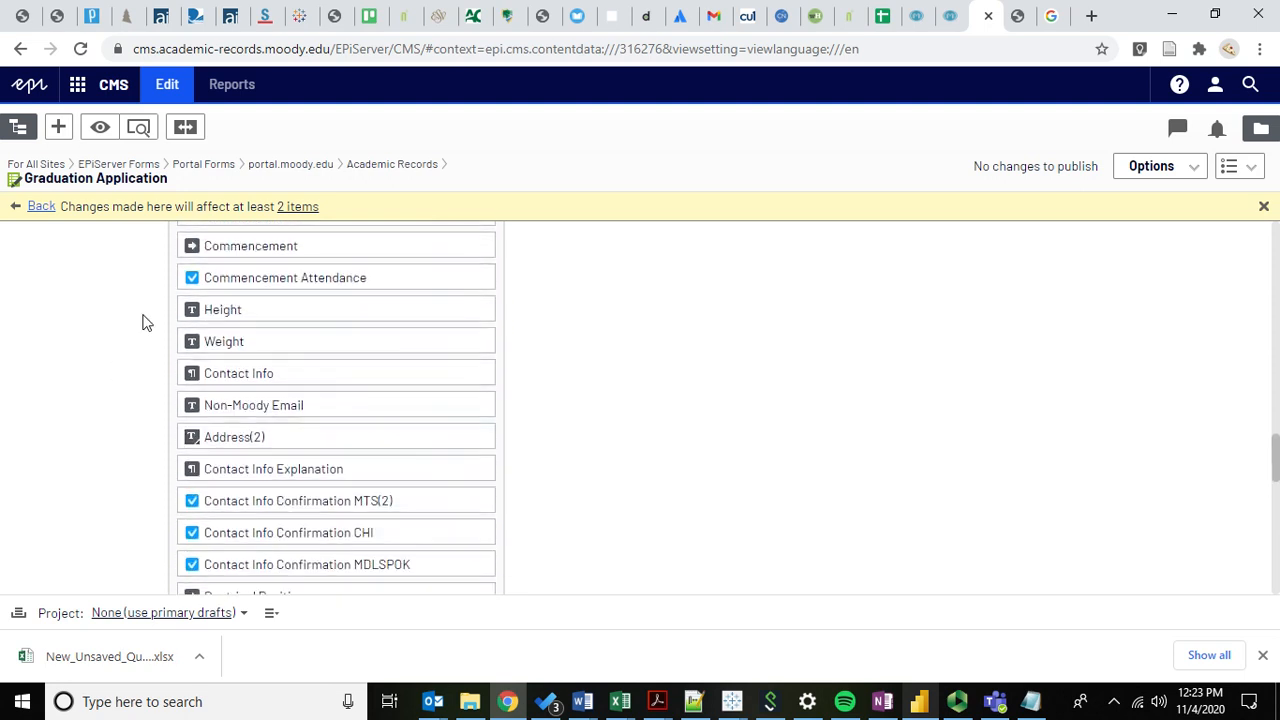
scroll(142, 322, up, 2)
scroll(142, 322, down, 1)
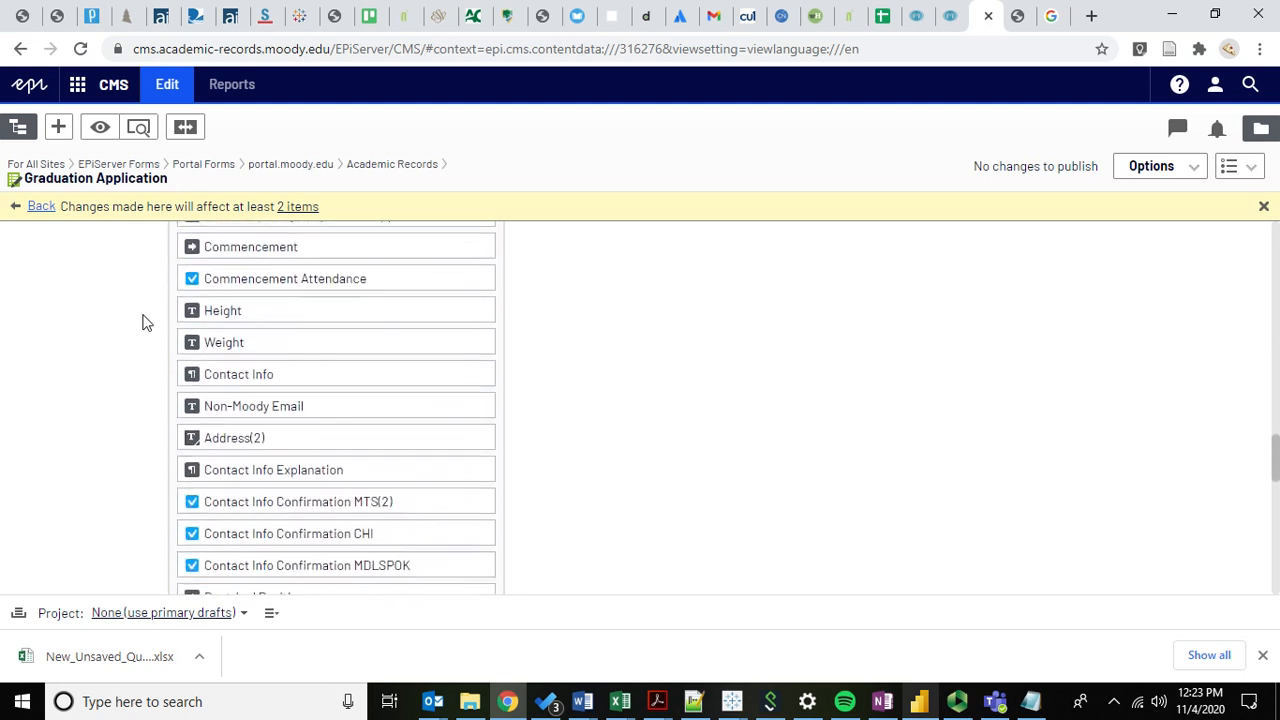
scroll(127, 268, up, 2)
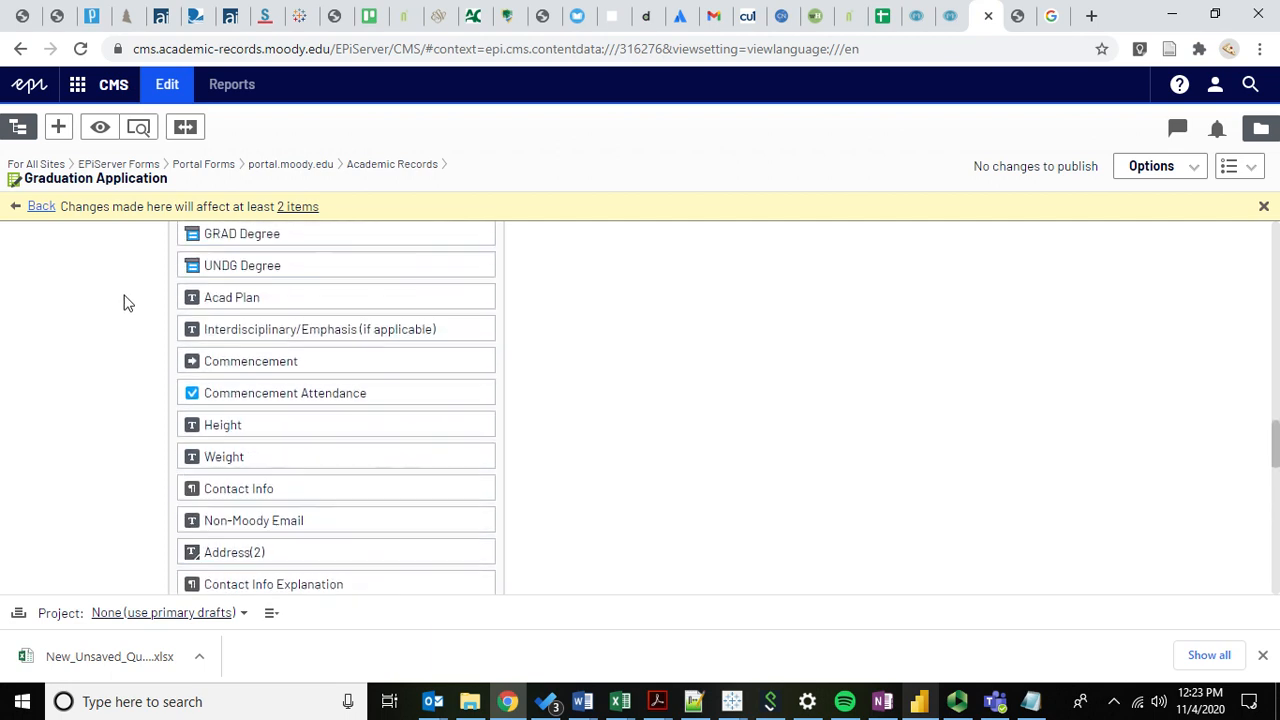
scroll(90, 355, down, 1)
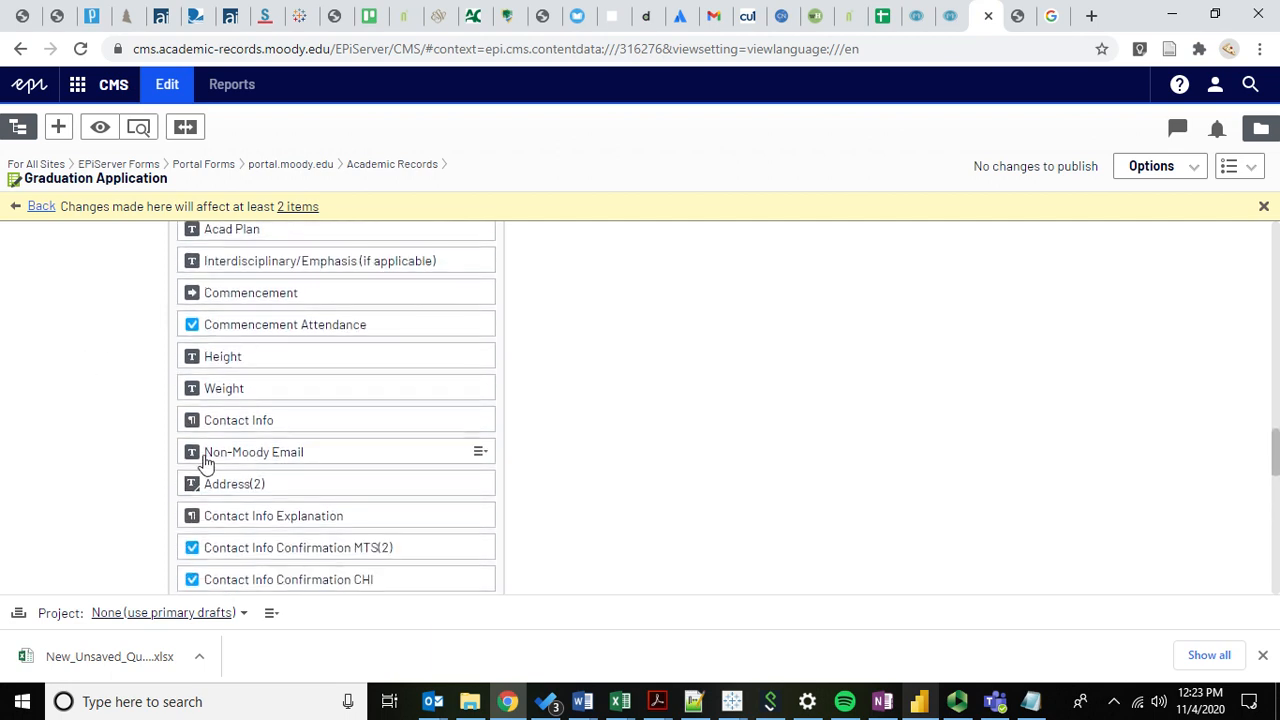
scroll(103, 429, down, 2)
scroll(104, 430, down, 1)
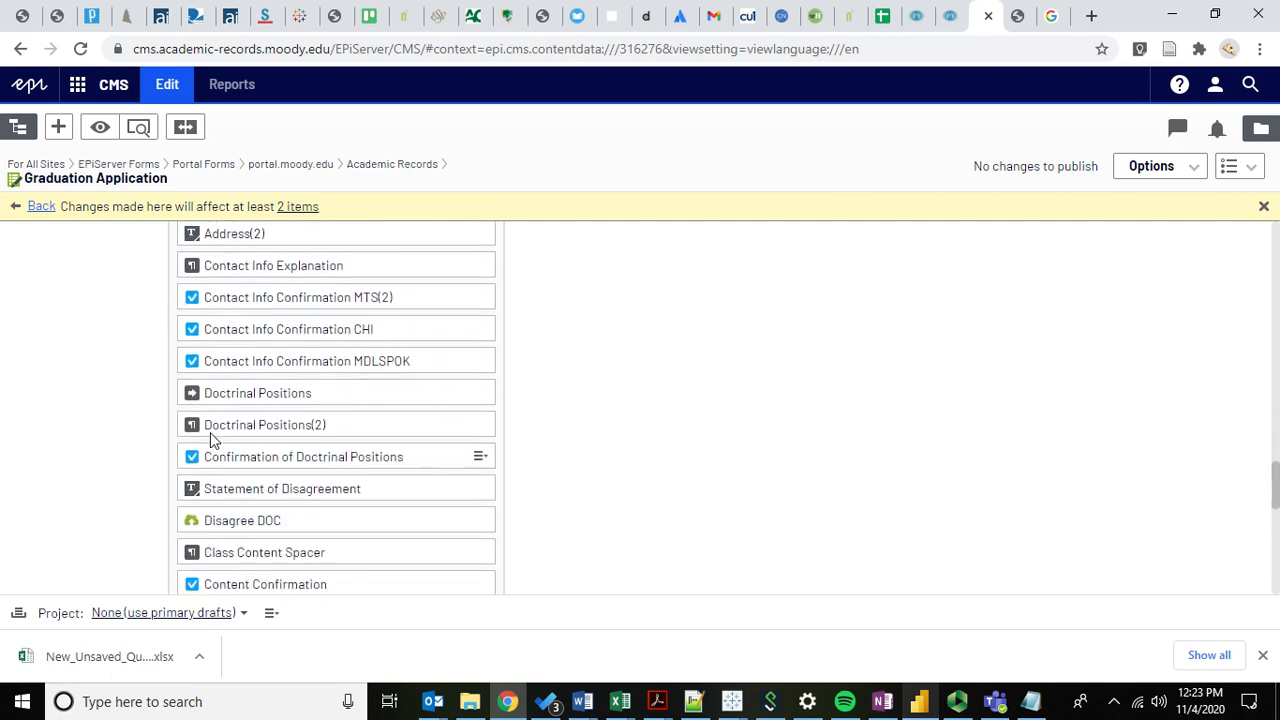
scroll(129, 443, down, 1)
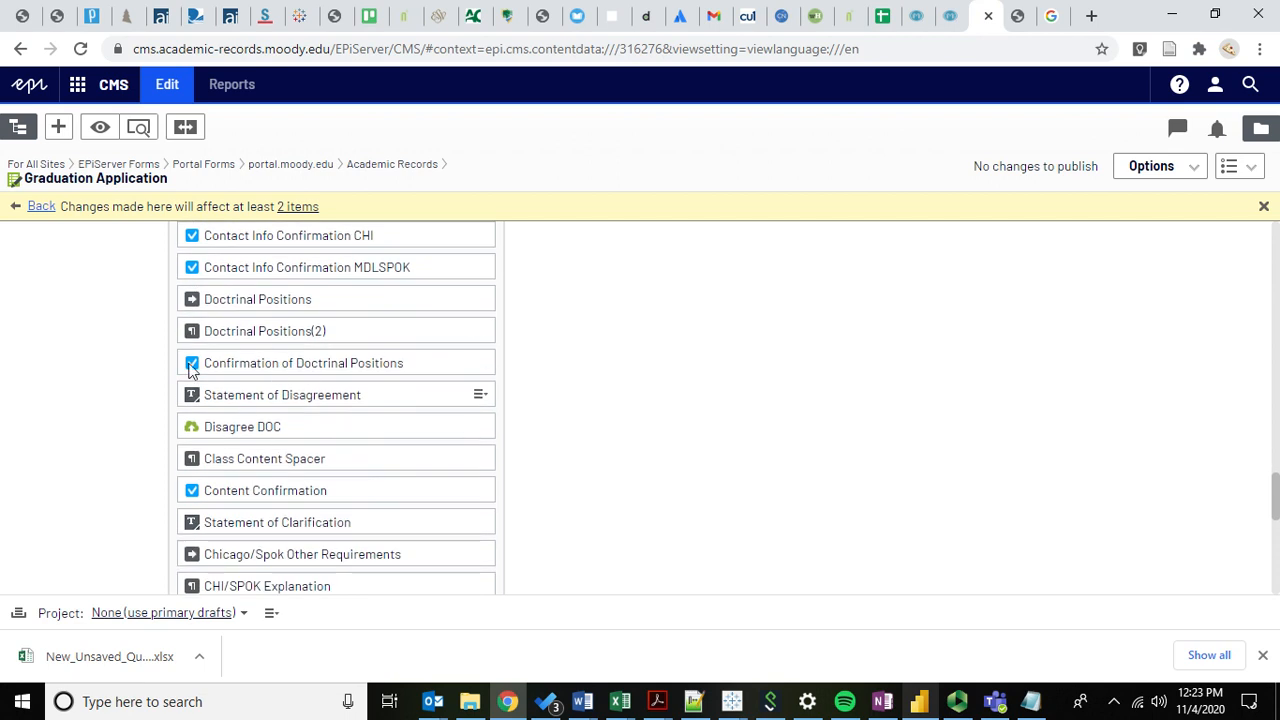
scroll(70, 372, down, 1)
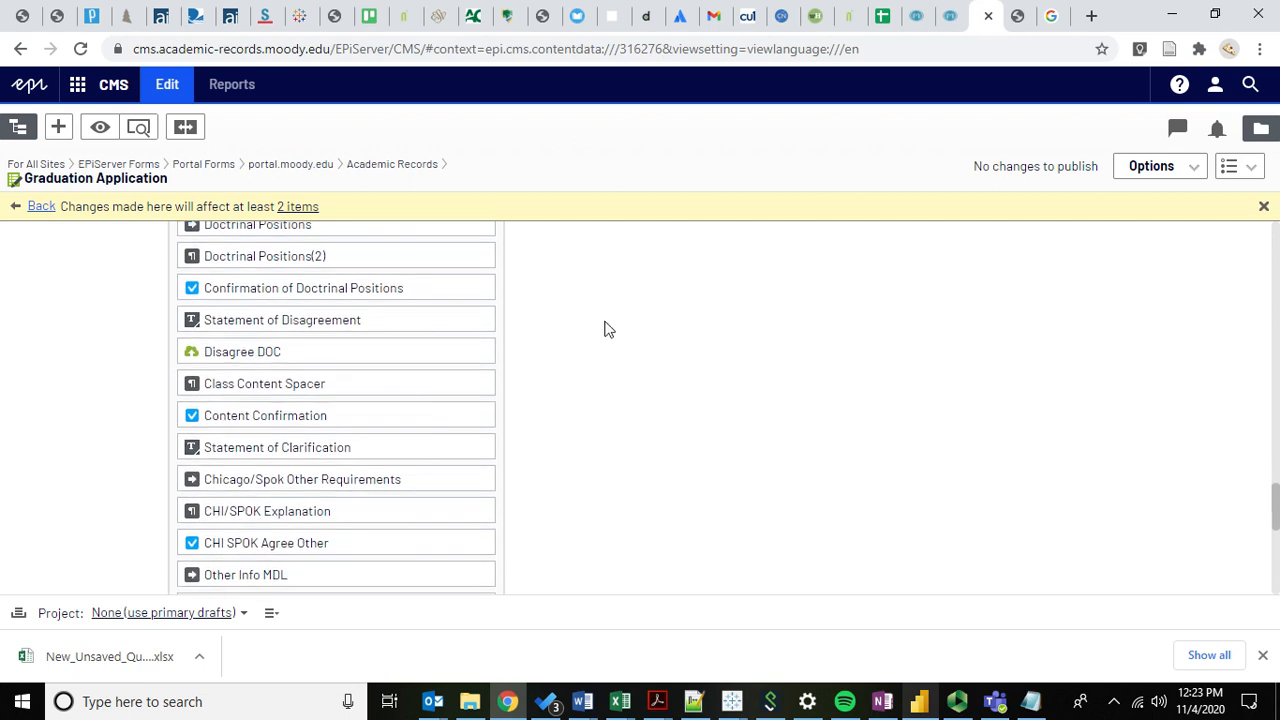
scroll(35, 364, up, 1)
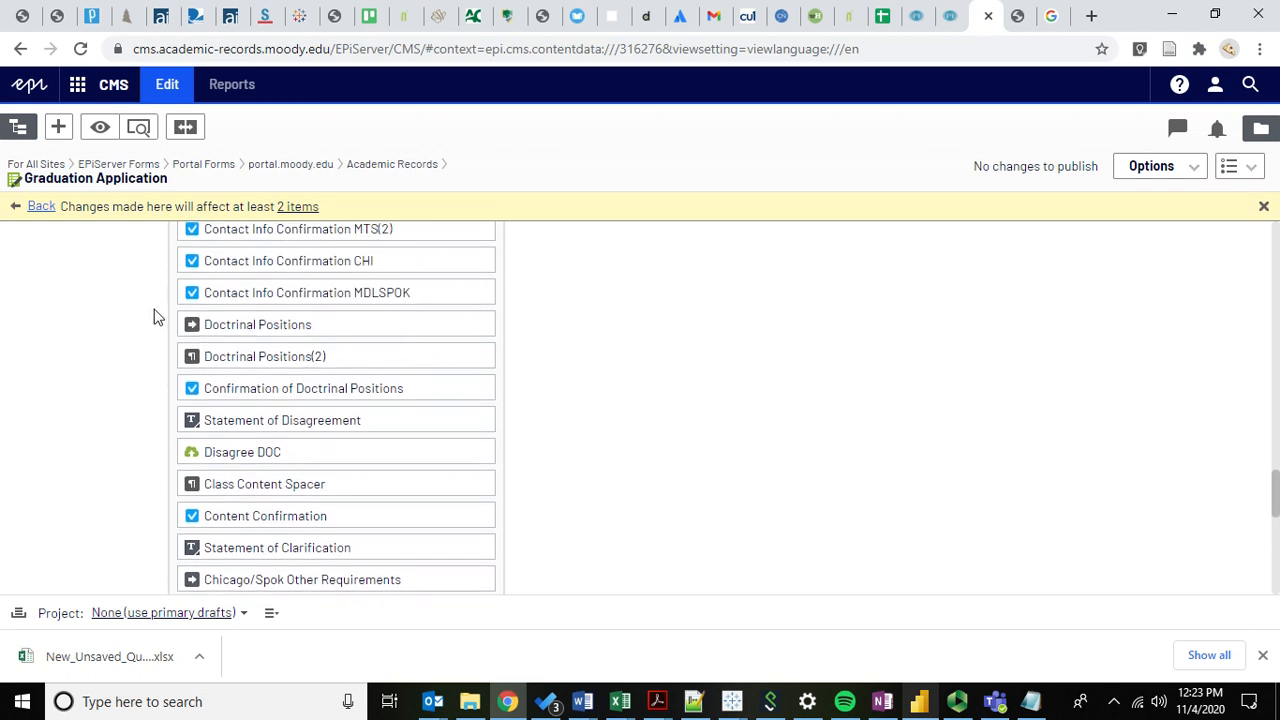
scroll(153, 466, down, 1)
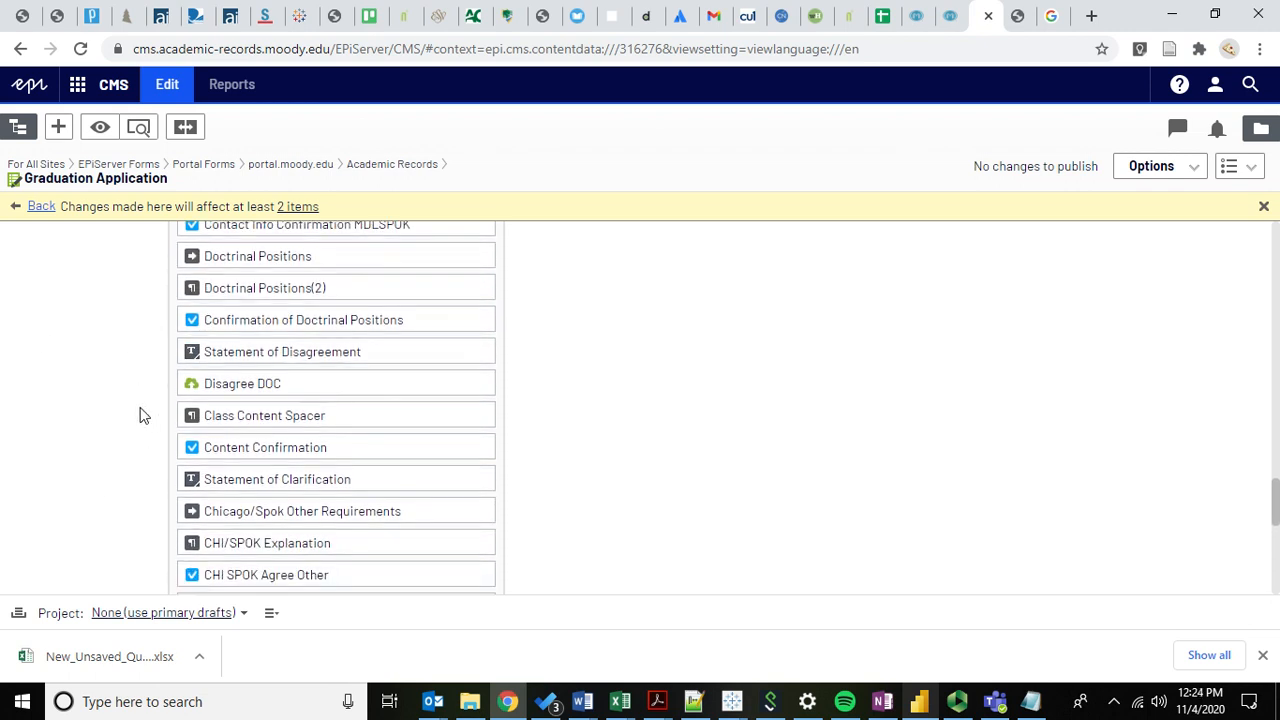
click(1020, 16)
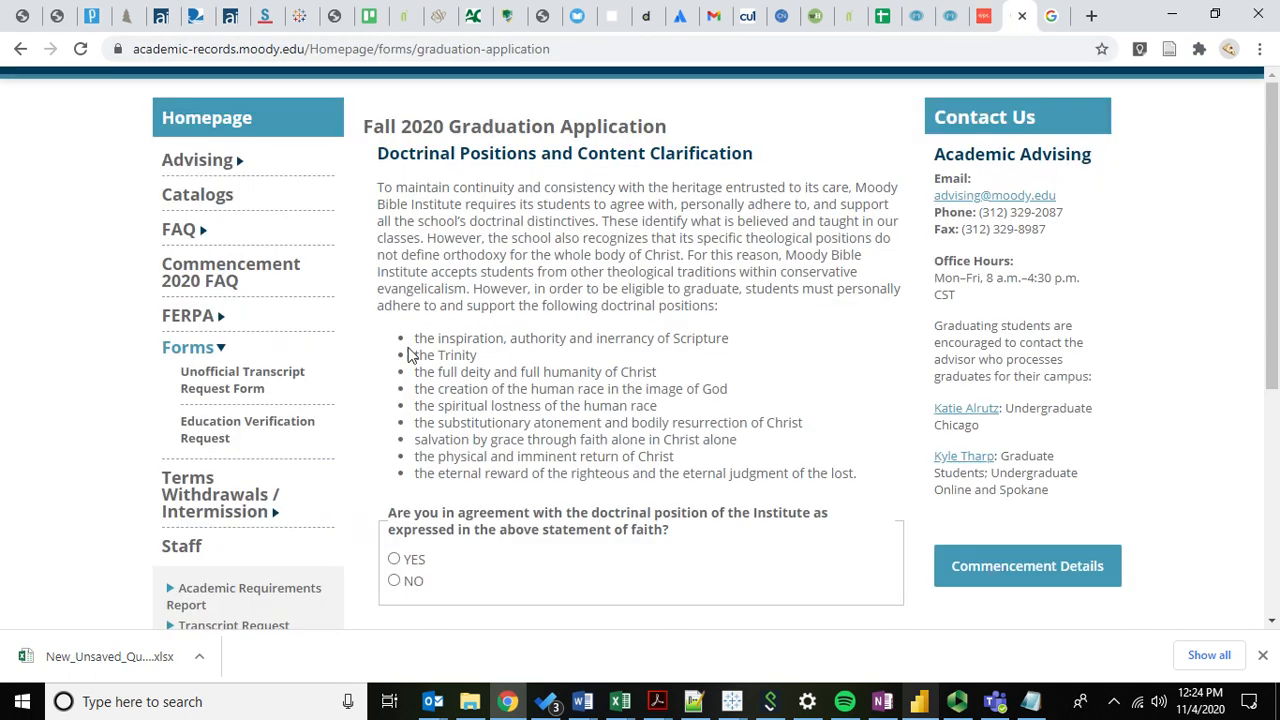
Switch back to Episerver CMS and scroll the Graduation Application element list.
scroll(430, 238, down, 4)
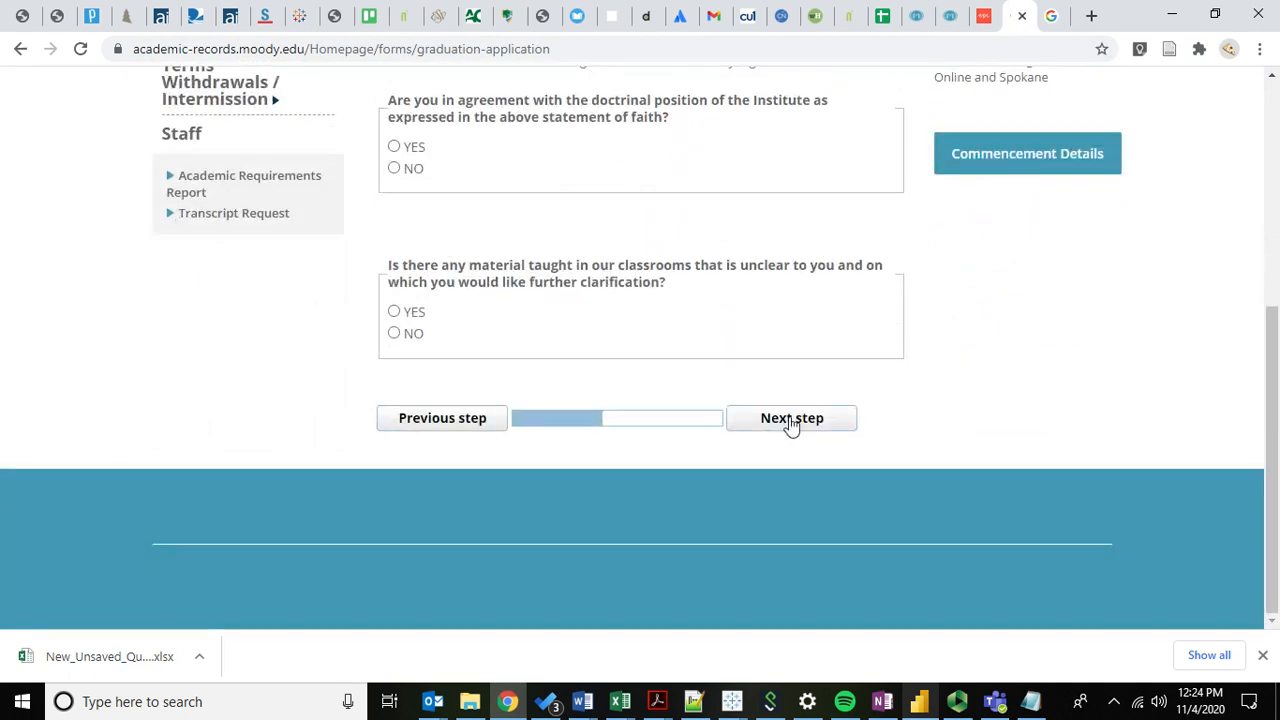
click(985, 17)
scroll(80, 434, down, 2)
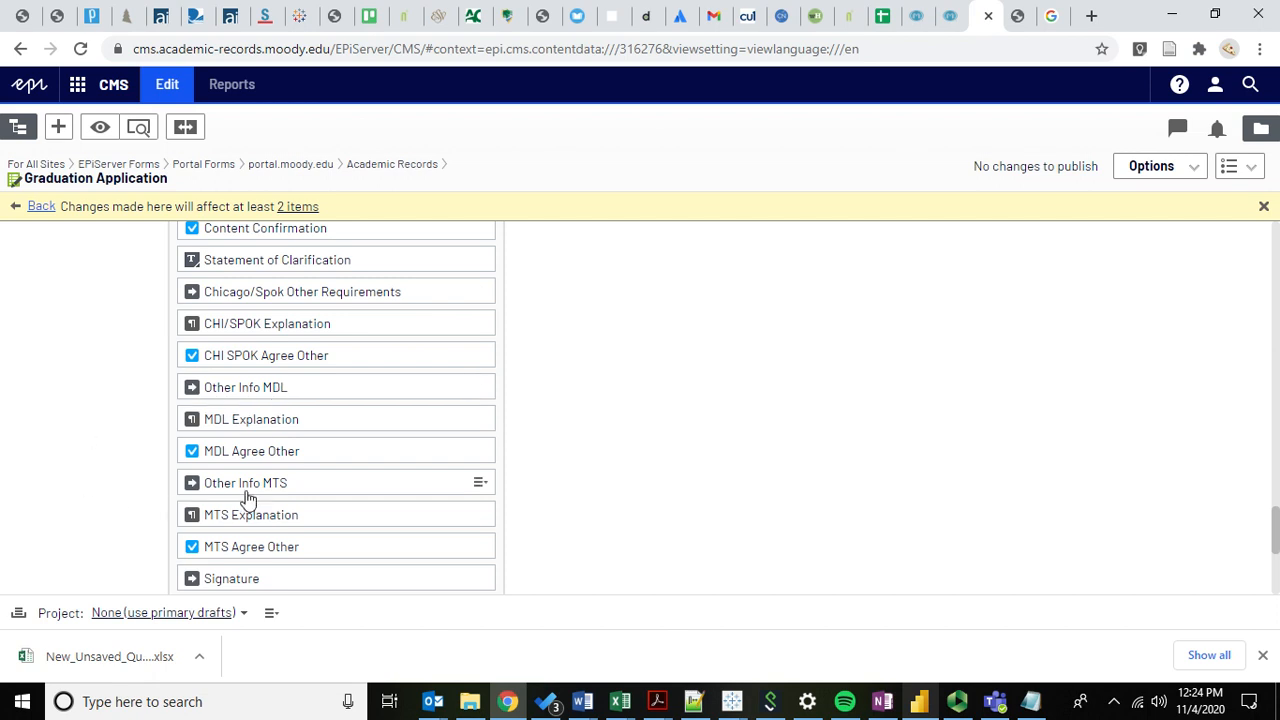
Return to the live application and click Next step with both doctrinal questions unanswered.
scroll(120, 470, down, 1)
scroll(118, 468, up, 1)
scroll(118, 468, up, 1)
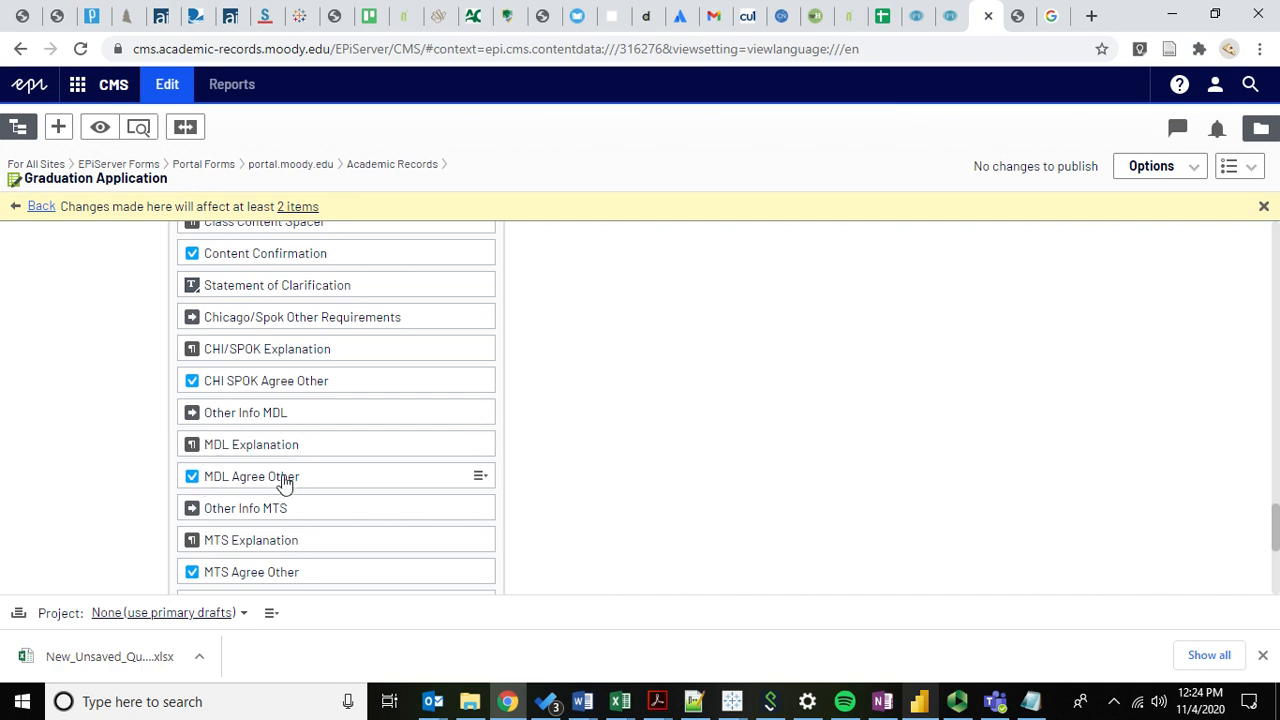
click(1018, 15)
click(778, 420)
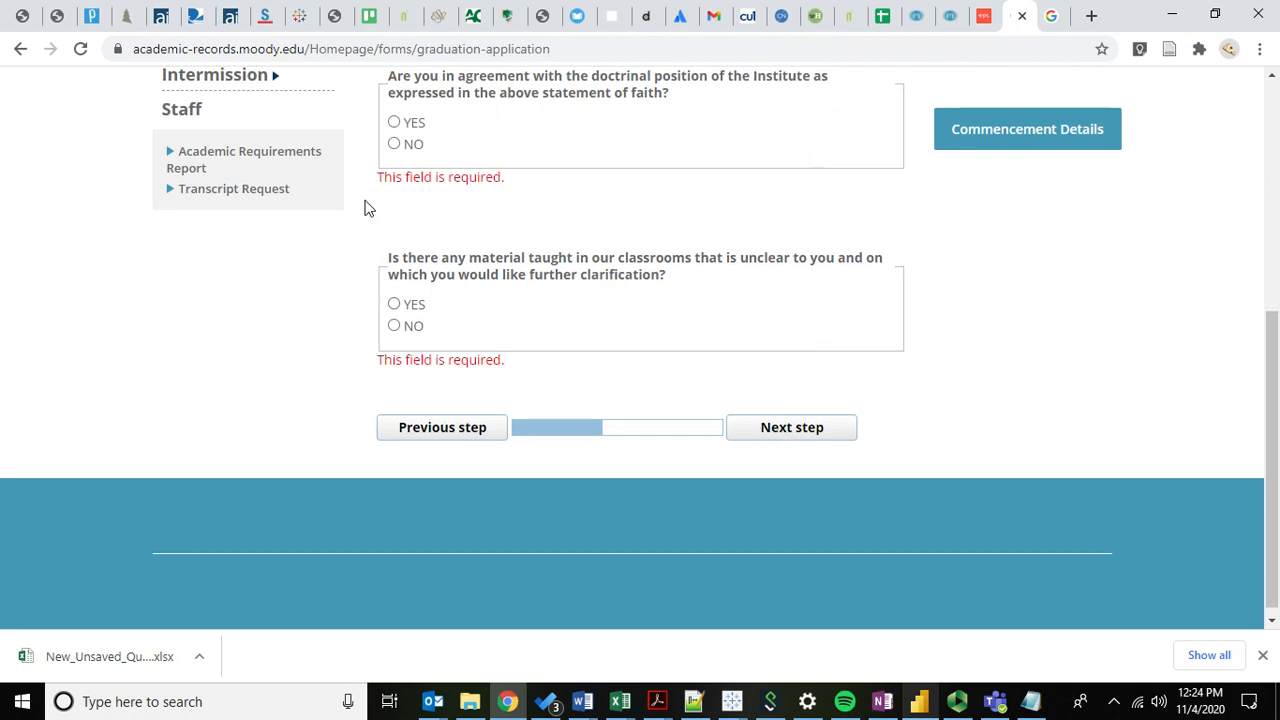
Advance to the Undergraduate Online requirements step and highlight its intro line.
scroll(470, 172, up, 1)
scroll(508, 151, up, 1)
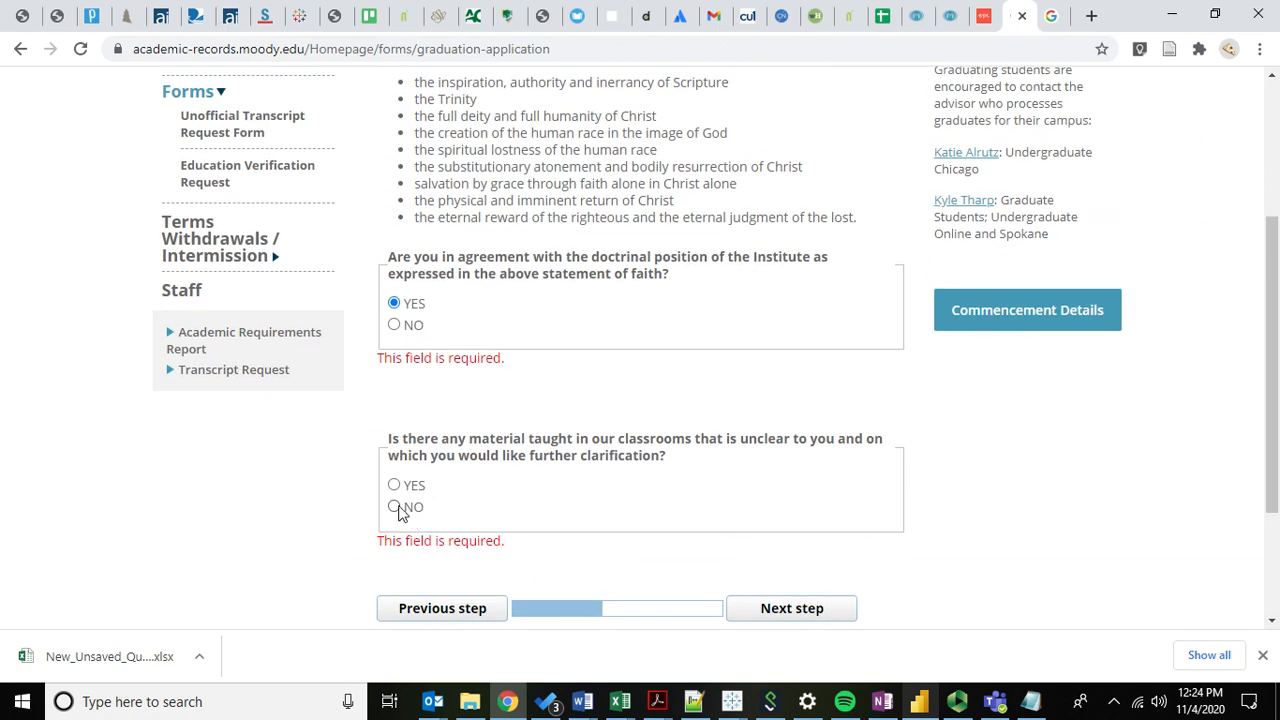
click(792, 610)
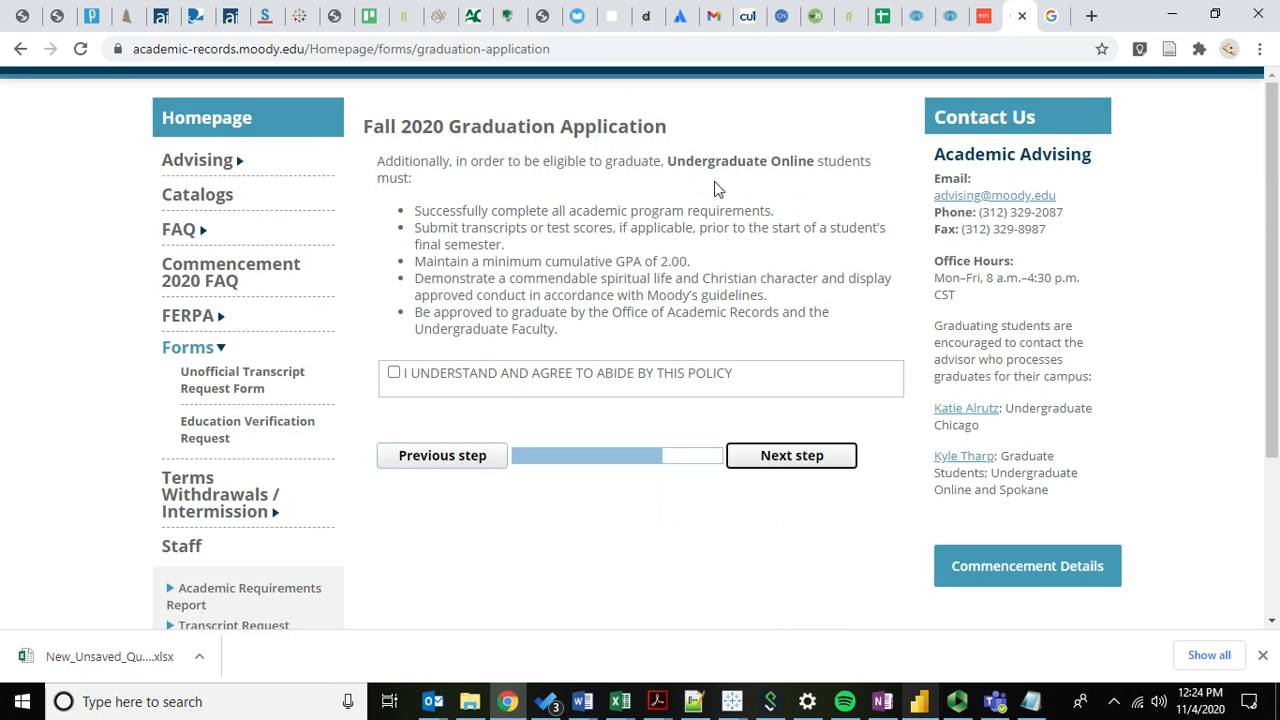
drag(678, 168, 802, 178)
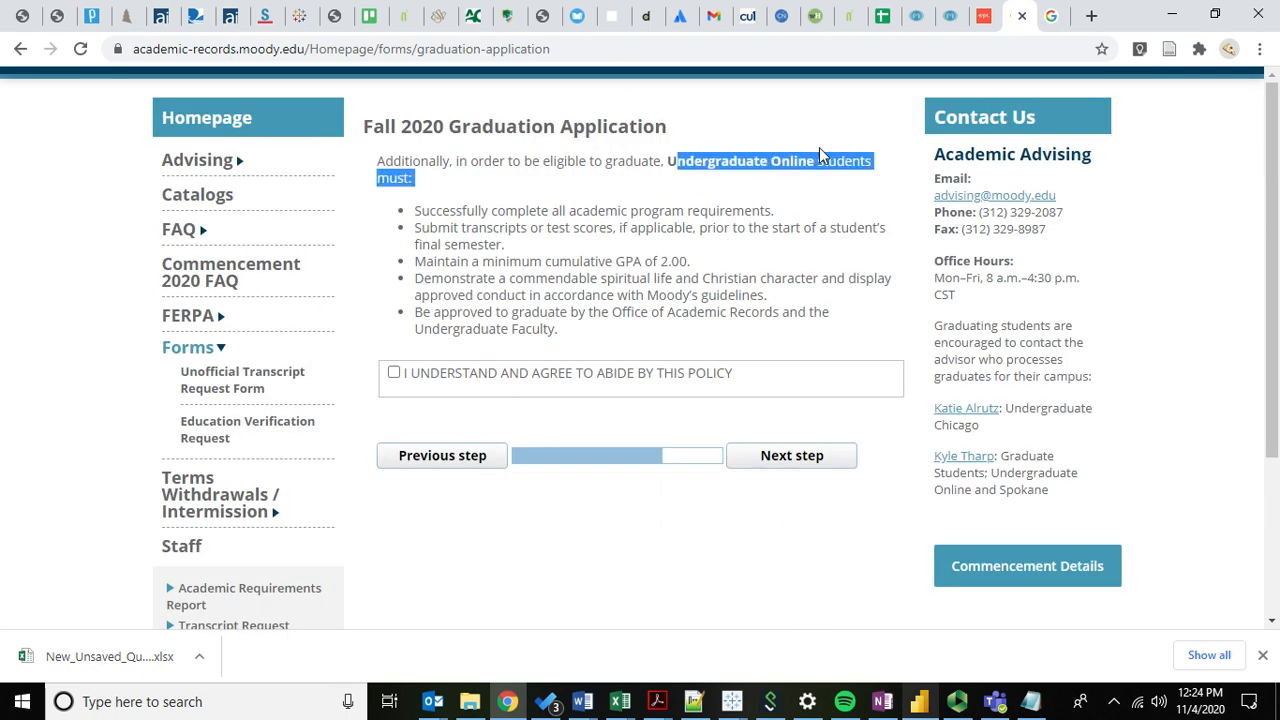
click(819, 147)
In the CMS, scroll the element list through the Chicago/Spok, MDL and MTS items to Signature(2).
click(984, 16)
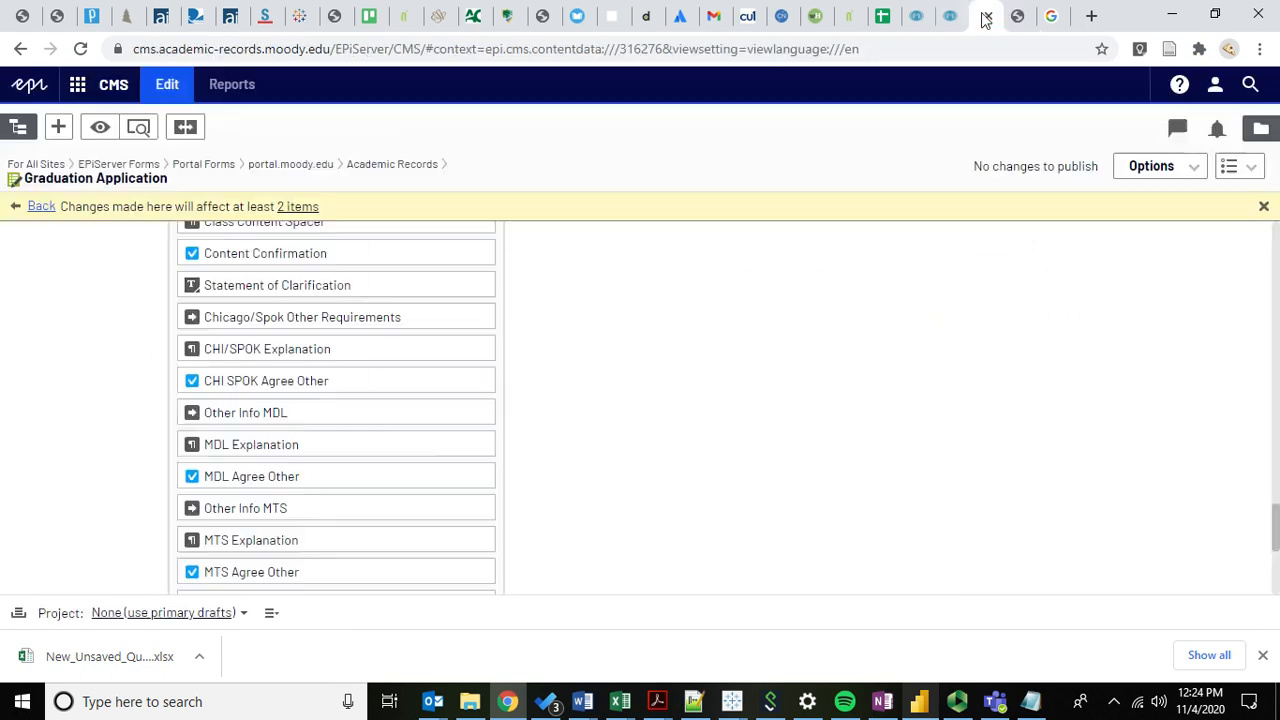
scroll(110, 356, up, 1)
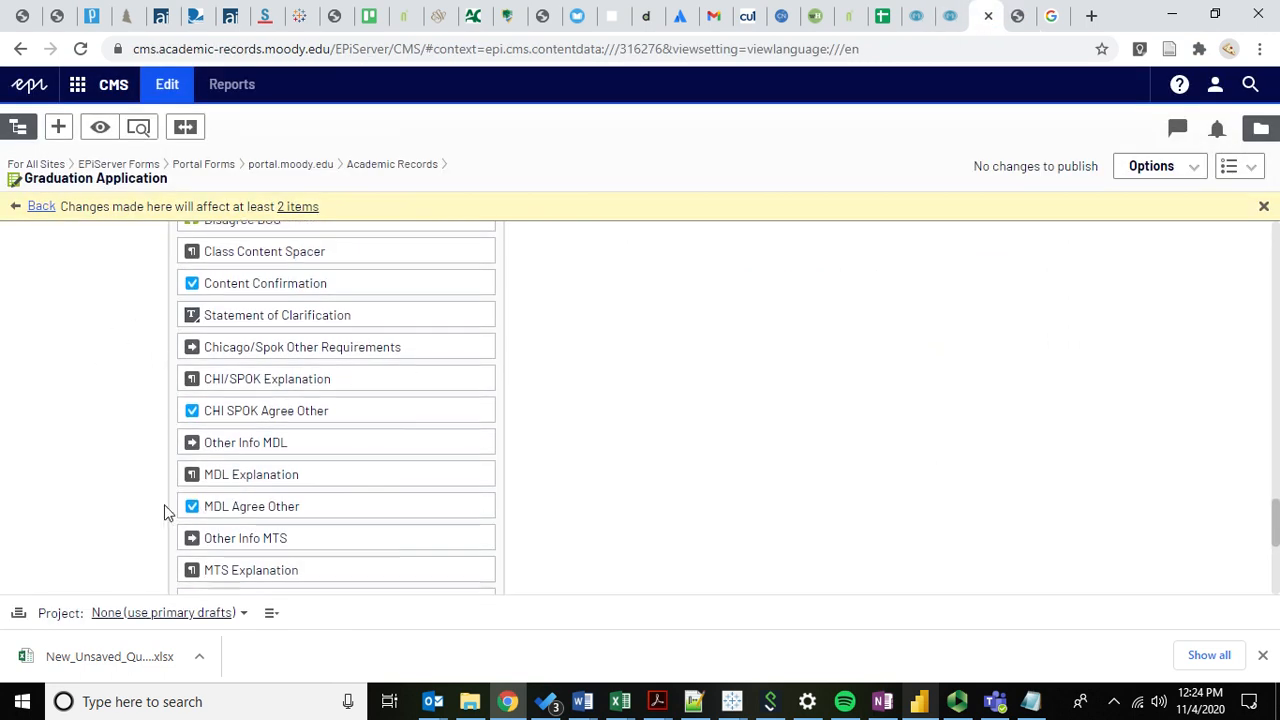
scroll(160, 500, down, 1)
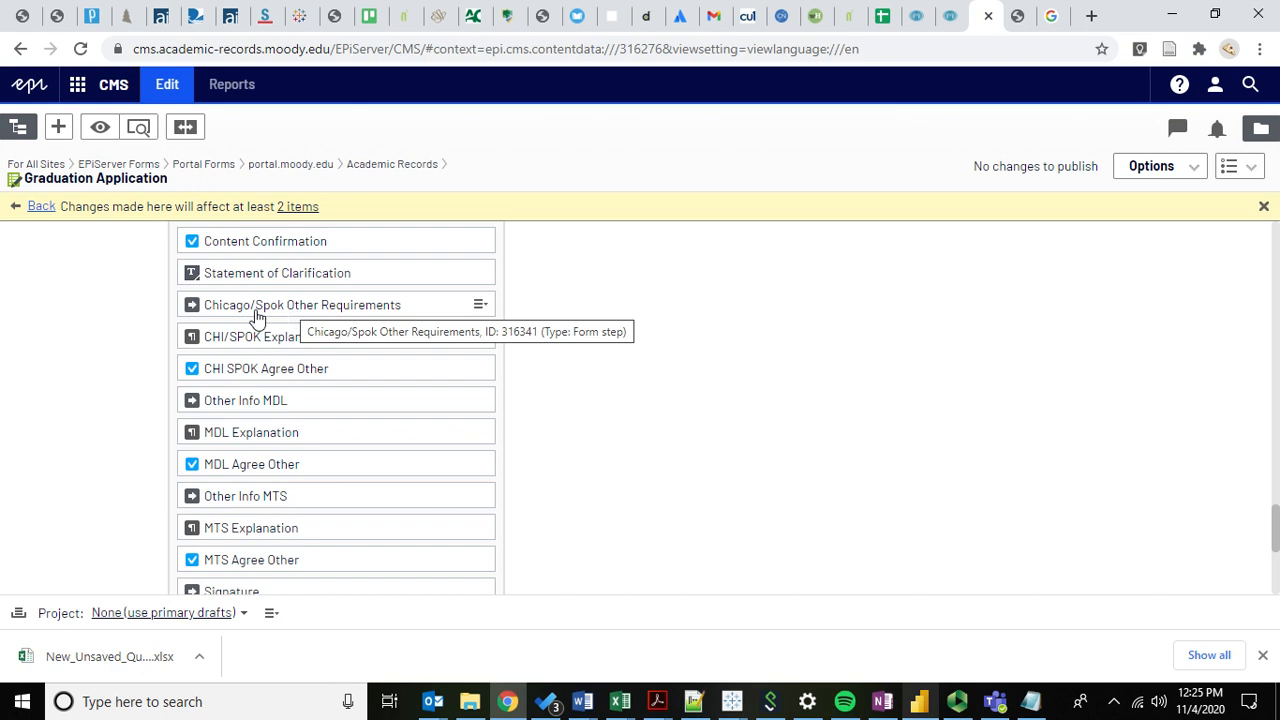
scroll(193, 290, up, 1)
scroll(121, 435, up, 1)
scroll(121, 435, down, 2)
scroll(121, 389, down, 1)
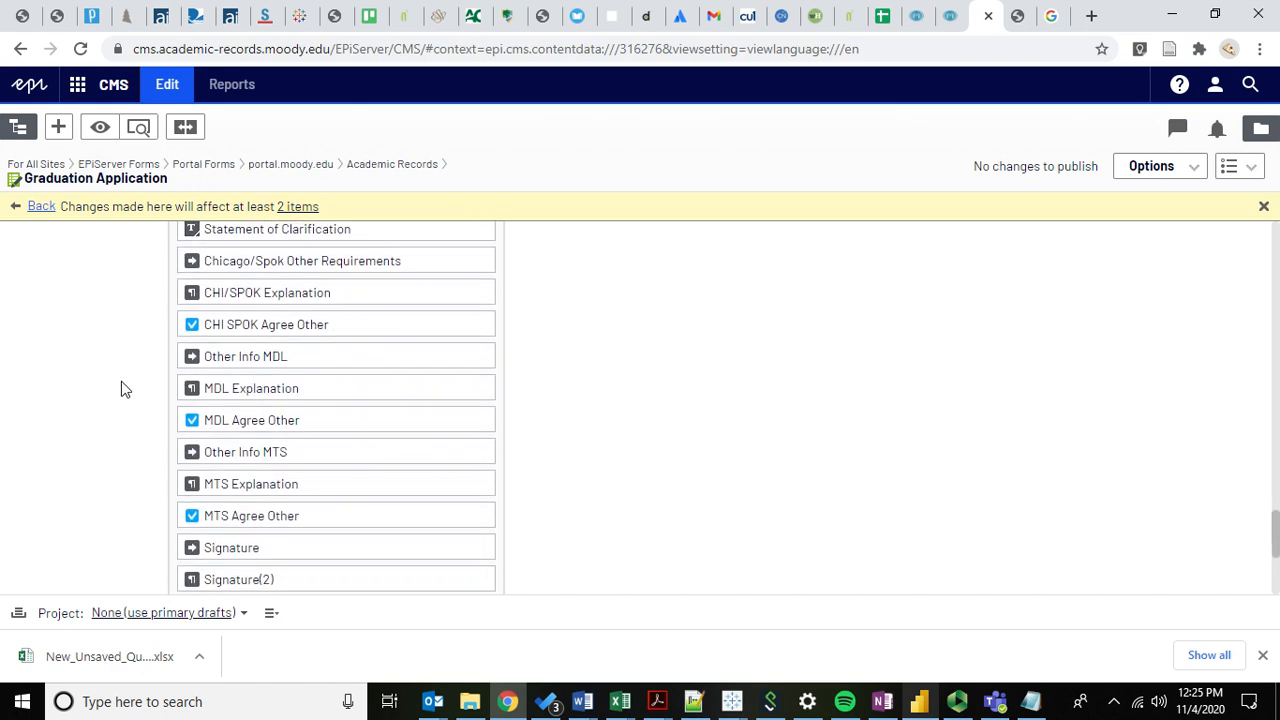
On the live form, step back through Doctrinal Positions and contact information to the first page.
click(1018, 16)
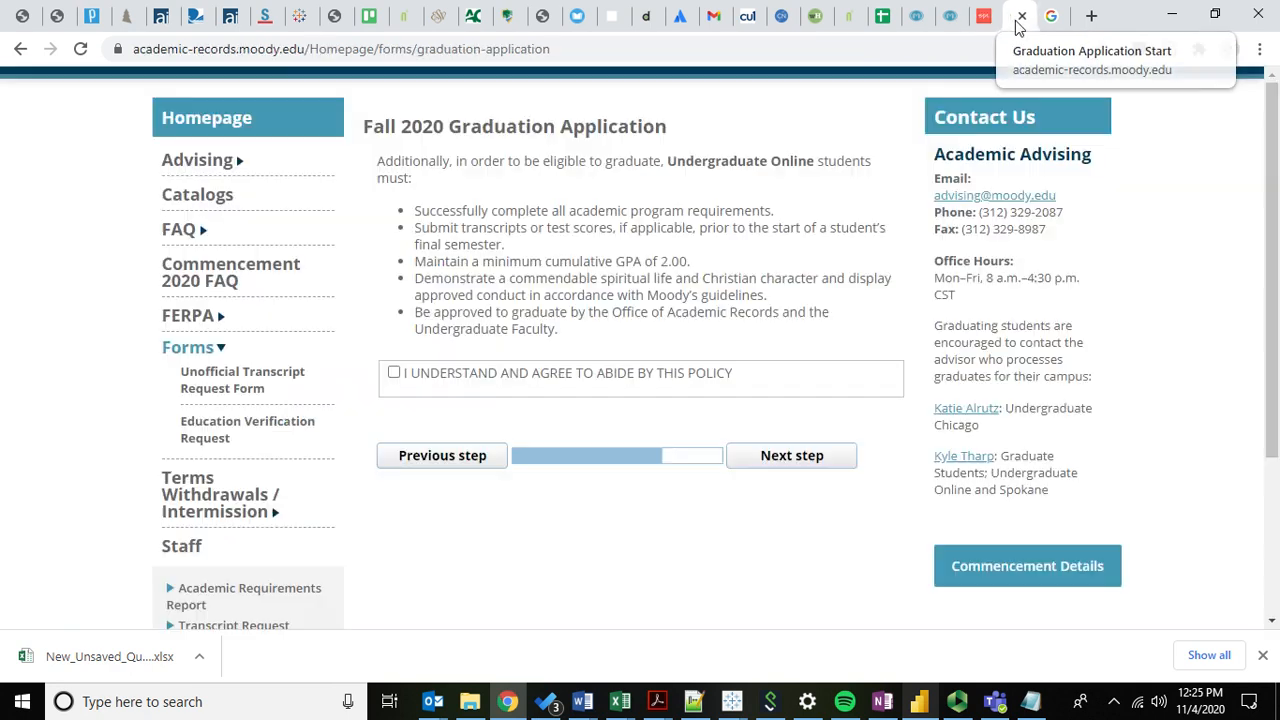
click(460, 462)
scroll(451, 454, down, 4)
click(453, 418)
scroll(419, 560, down, 3)
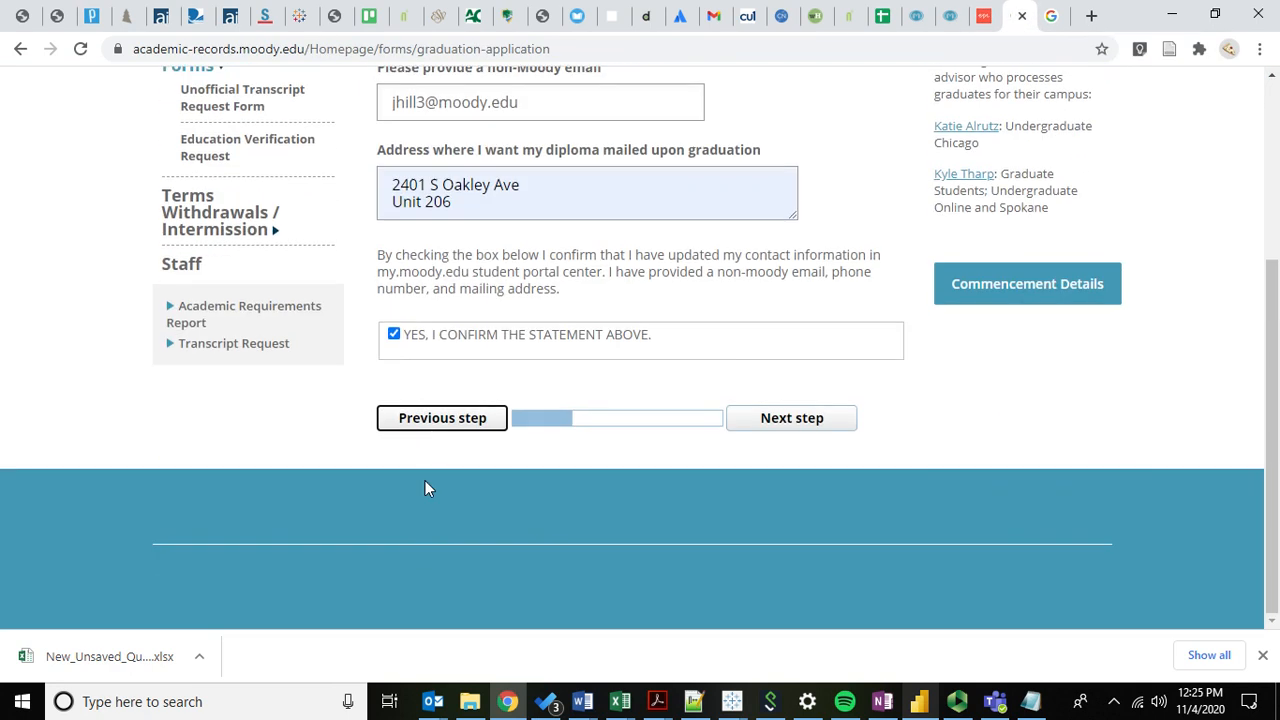
click(432, 430)
Choose Graduate as the academic career and advance to Commencement and Contact Information.
click(437, 330)
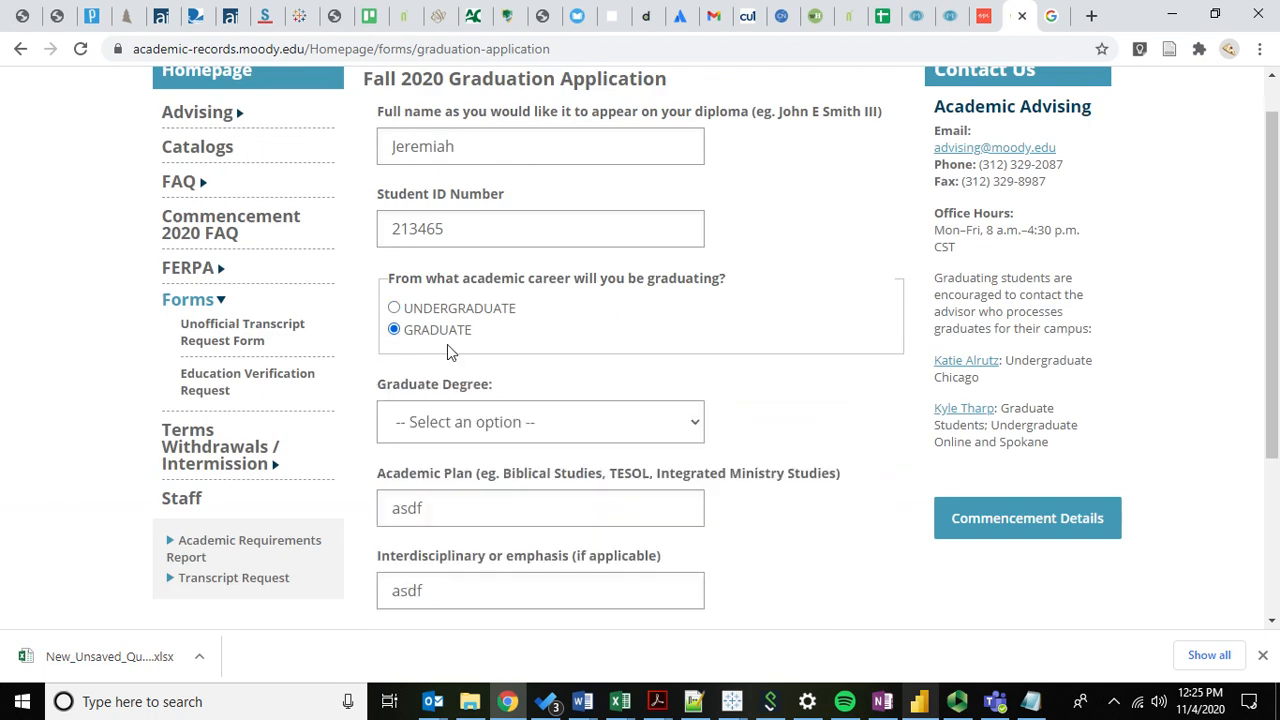
click(452, 424)
scroll(603, 414, down, 2)
click(803, 517)
Confirm the contact statement and advance through Doctrinal Positions to the Moody Theological Seminary requirements step.
scroll(500, 363, down, 3)
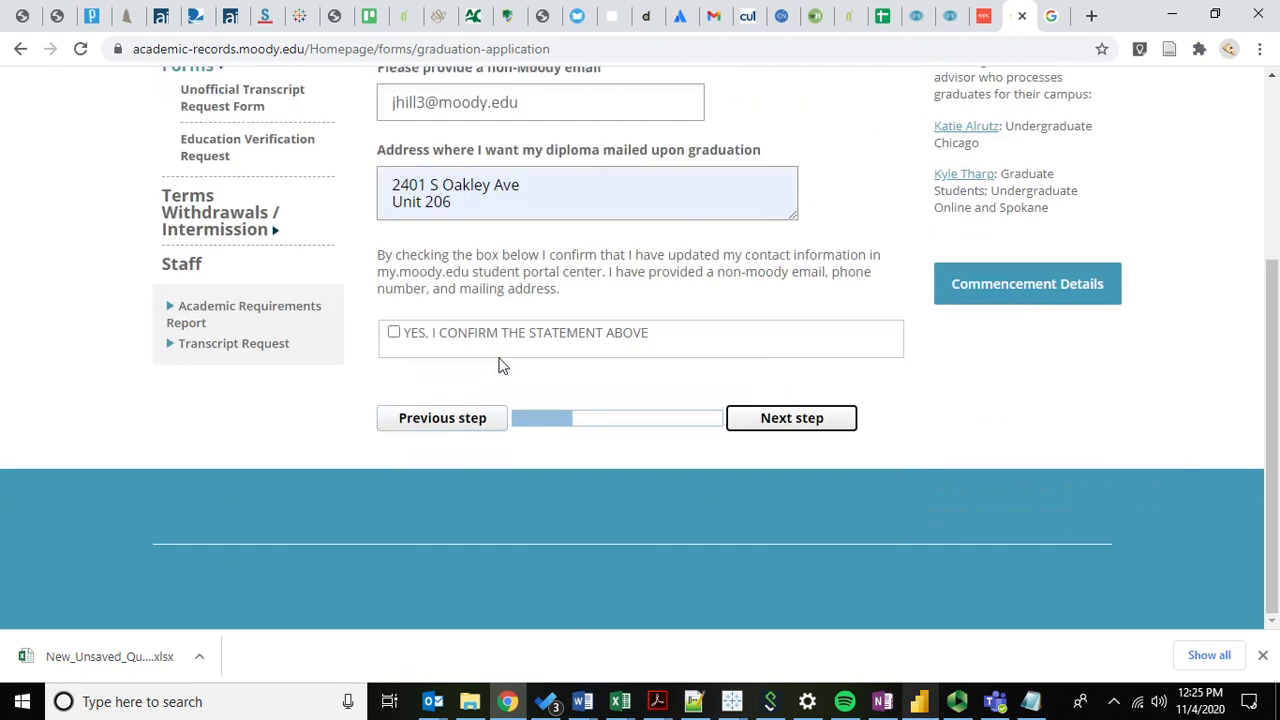
click(514, 334)
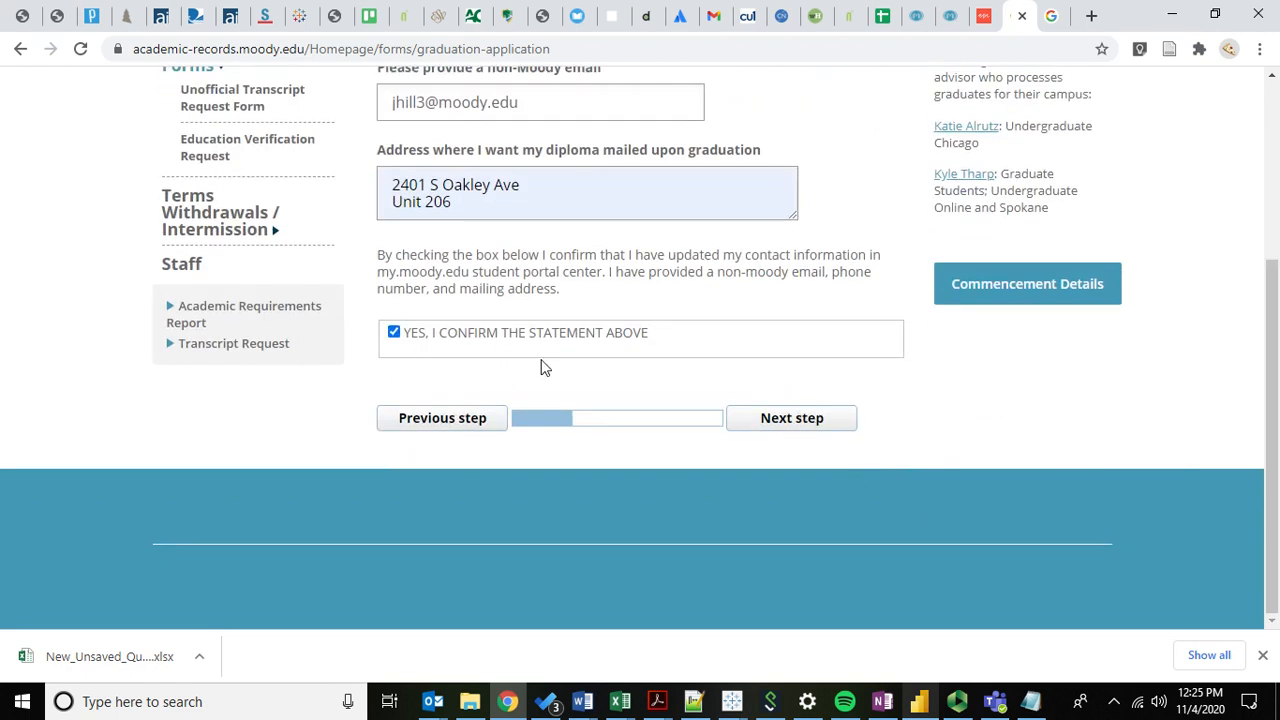
click(775, 433)
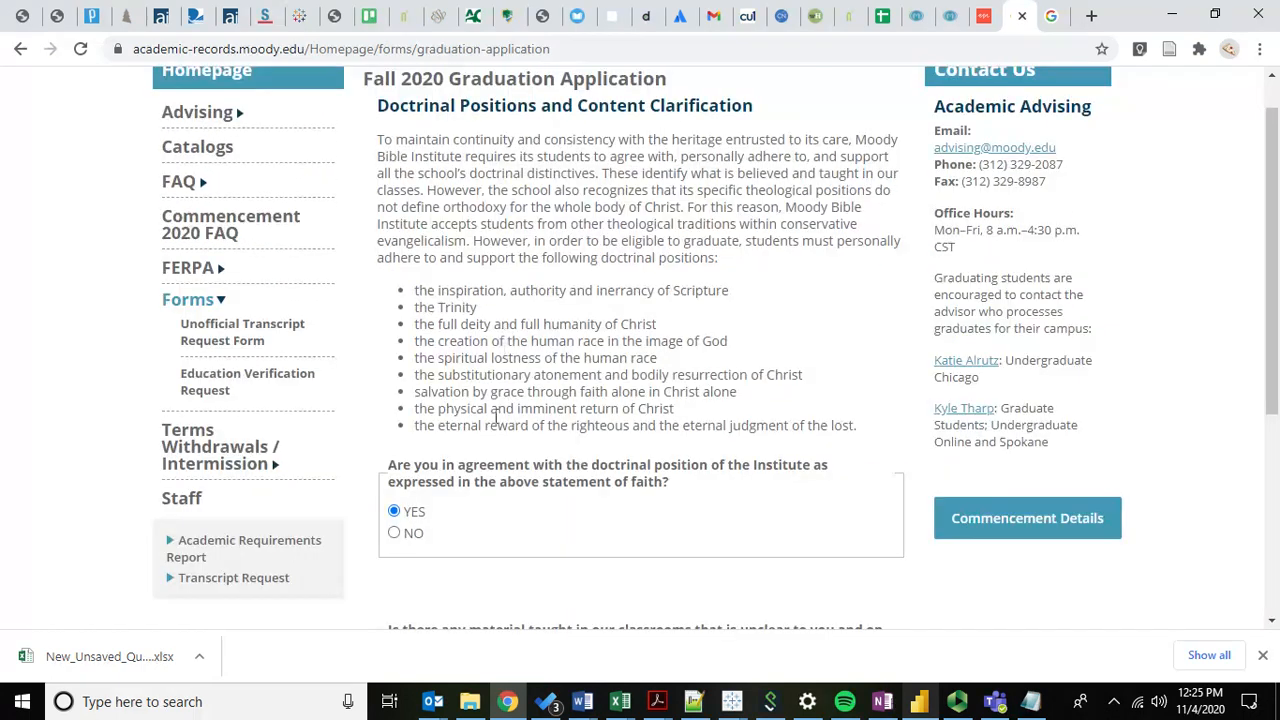
scroll(495, 415, down, 2)
scroll(560, 480, down, 1)
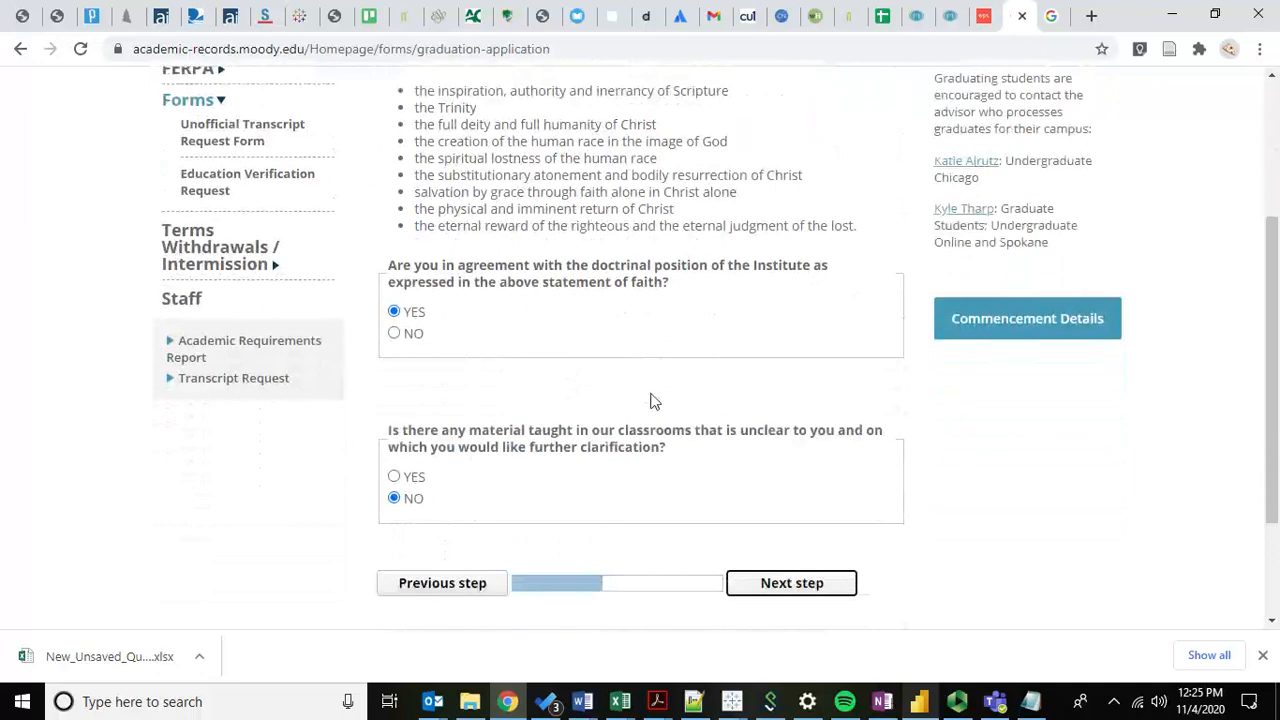
click(800, 588)
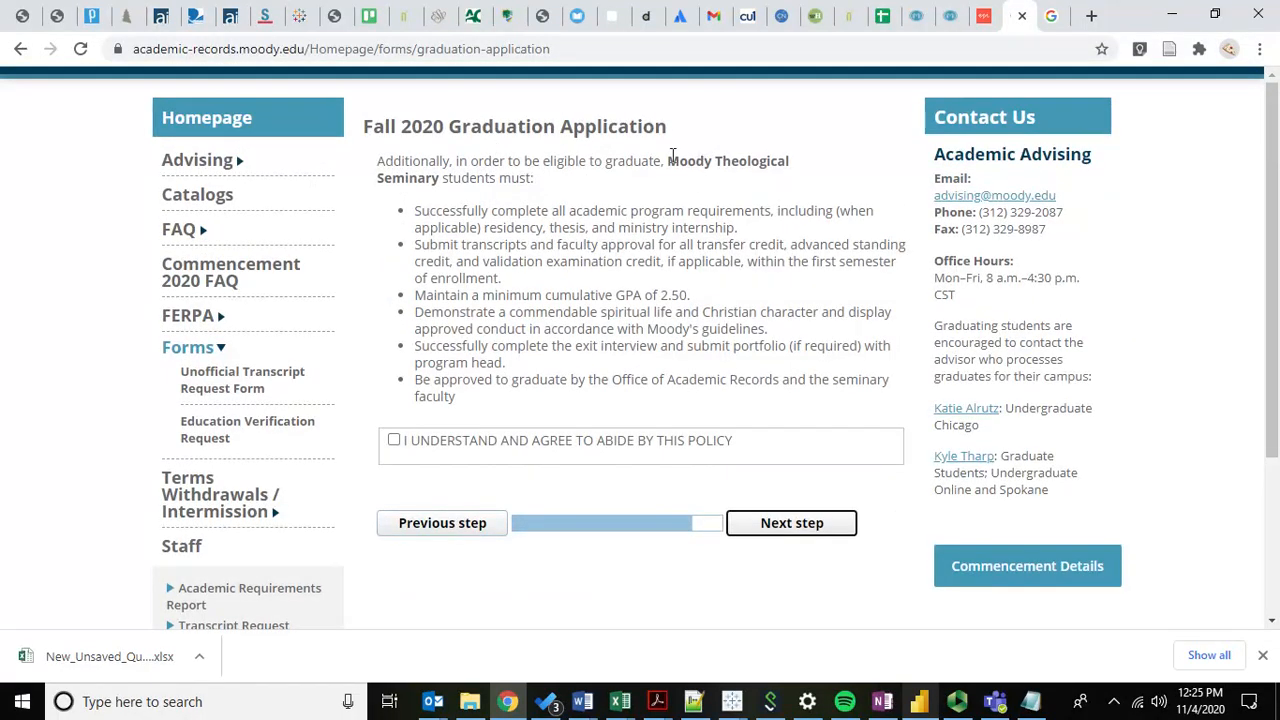
drag(668, 160, 672, 190)
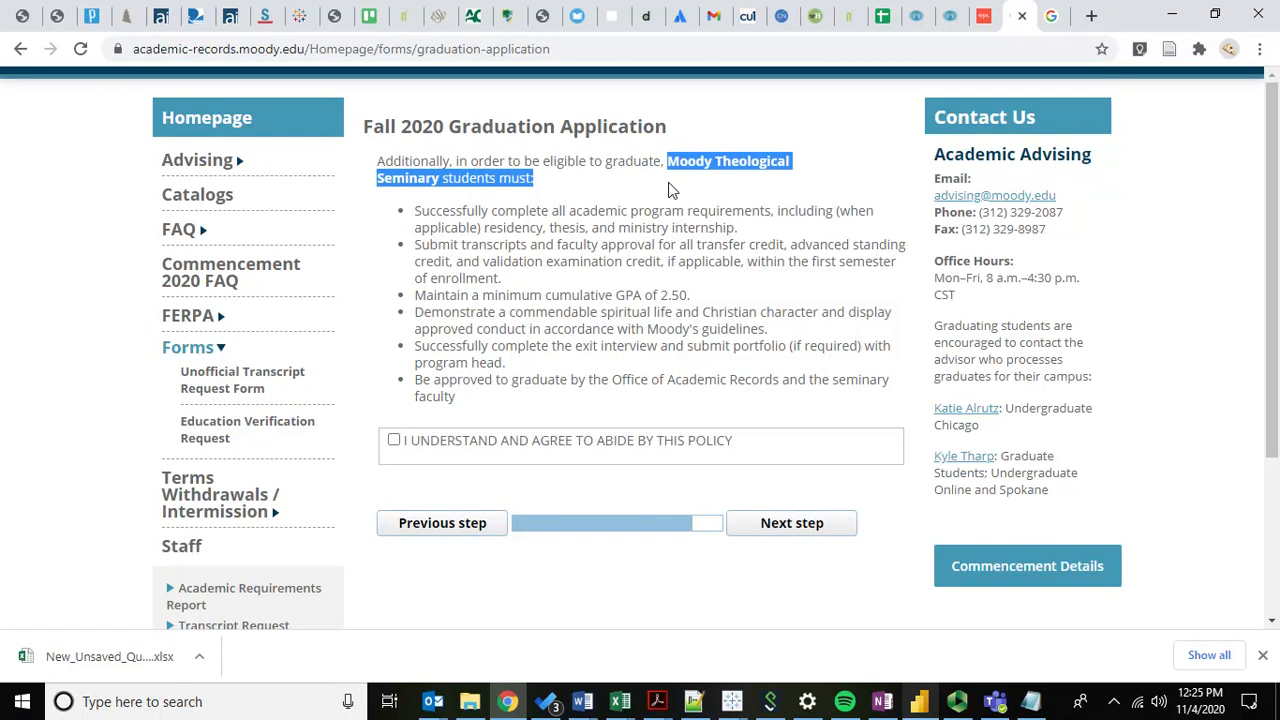
click(985, 16)
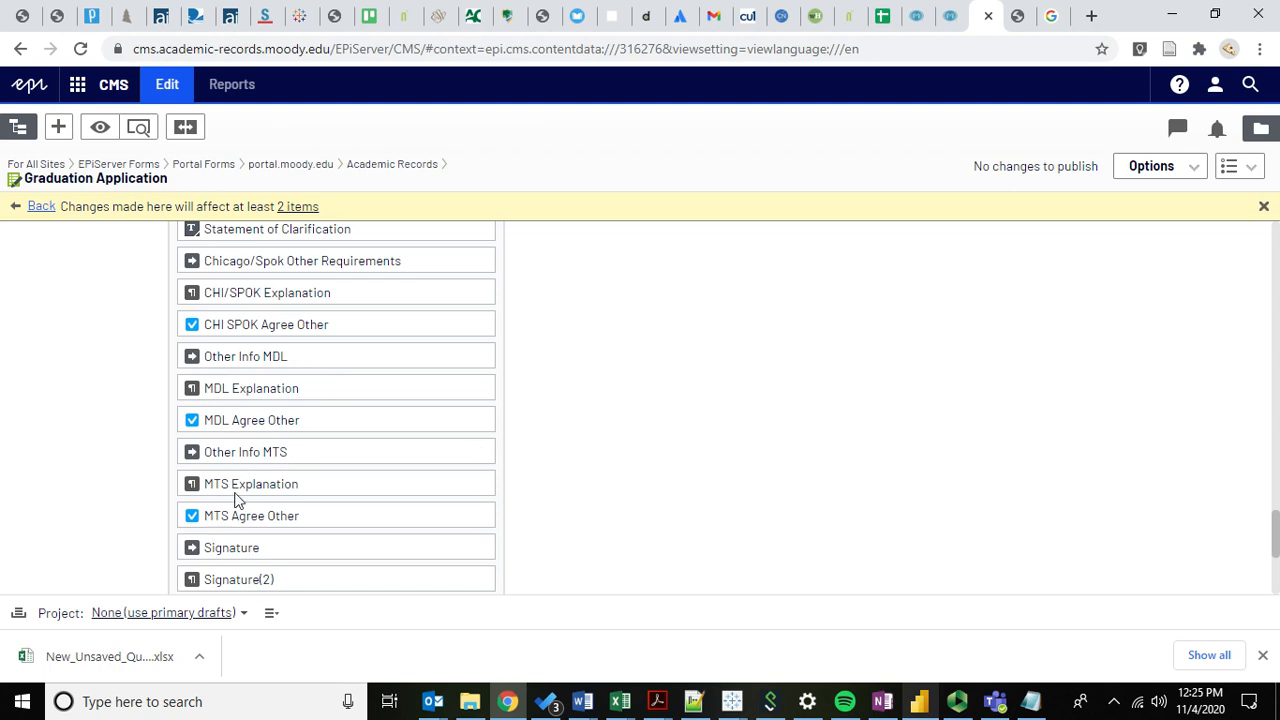
Open the MTS Explanation text block for editing and review its Moody Theological Seminary wording.
click(478, 486)
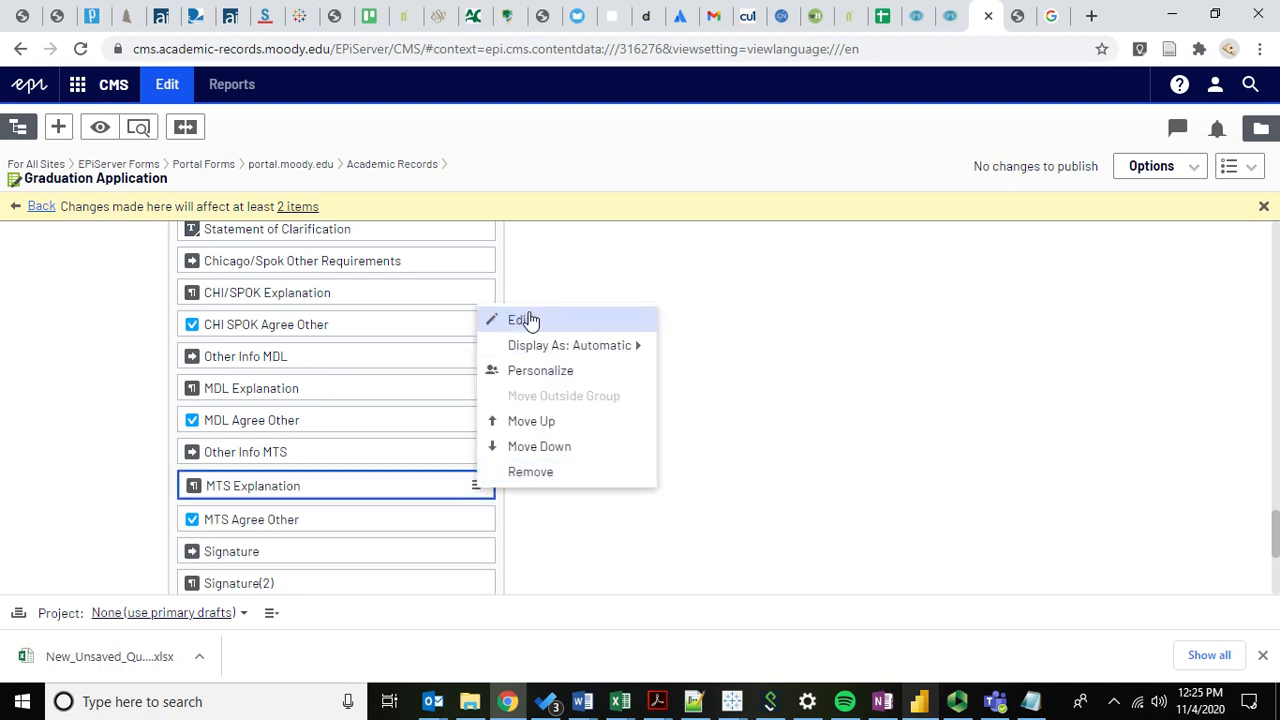
click(528, 319)
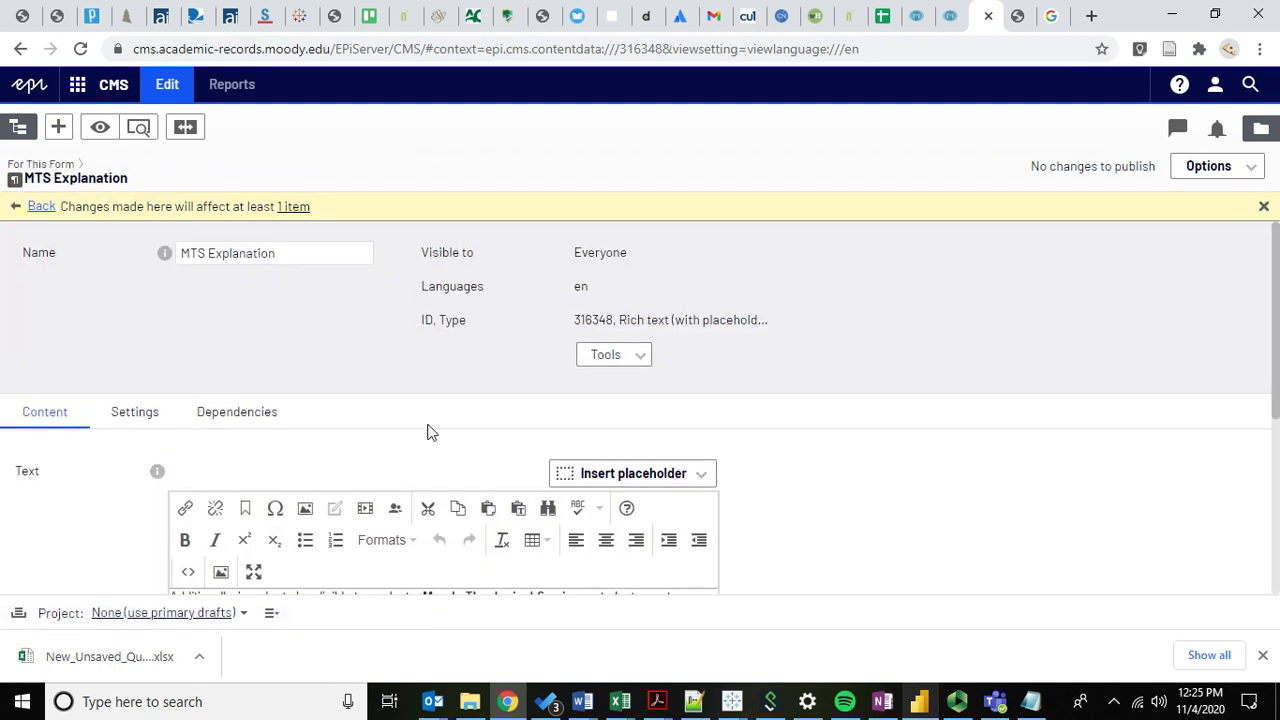
scroll(425, 445, down, 3)
drag(424, 366, 598, 368)
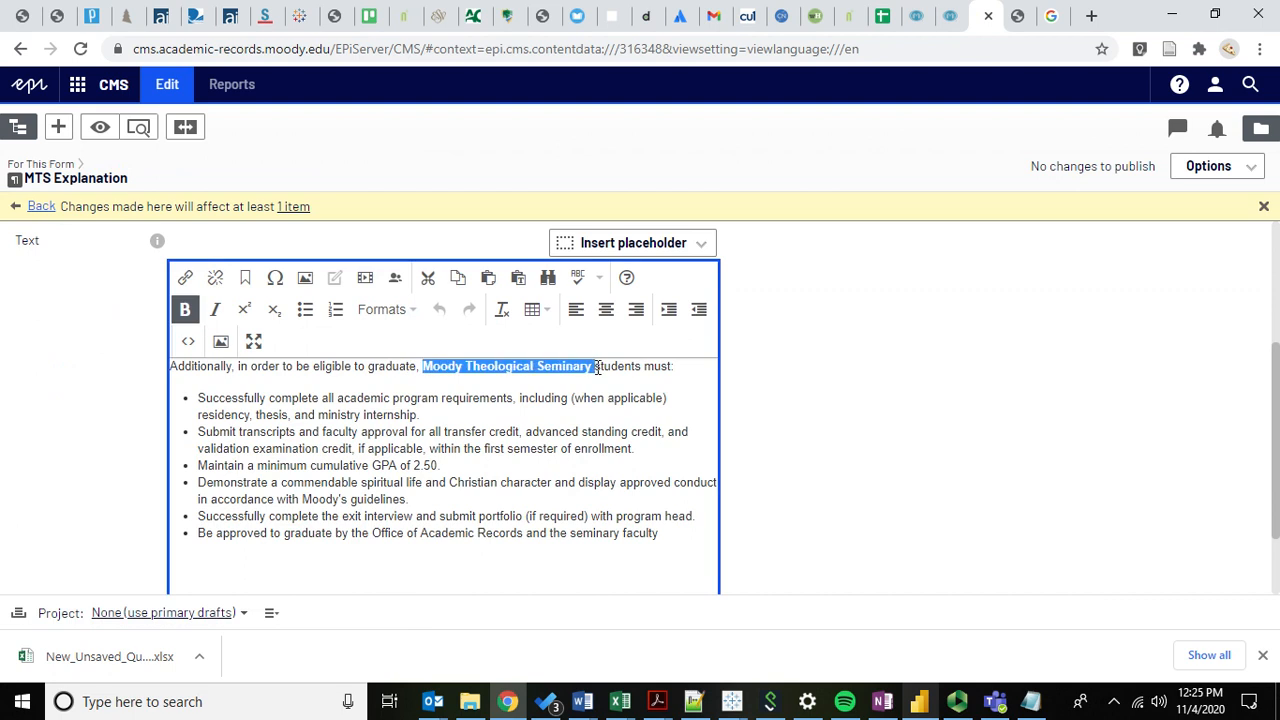
scroll(687, 270, up, 3)
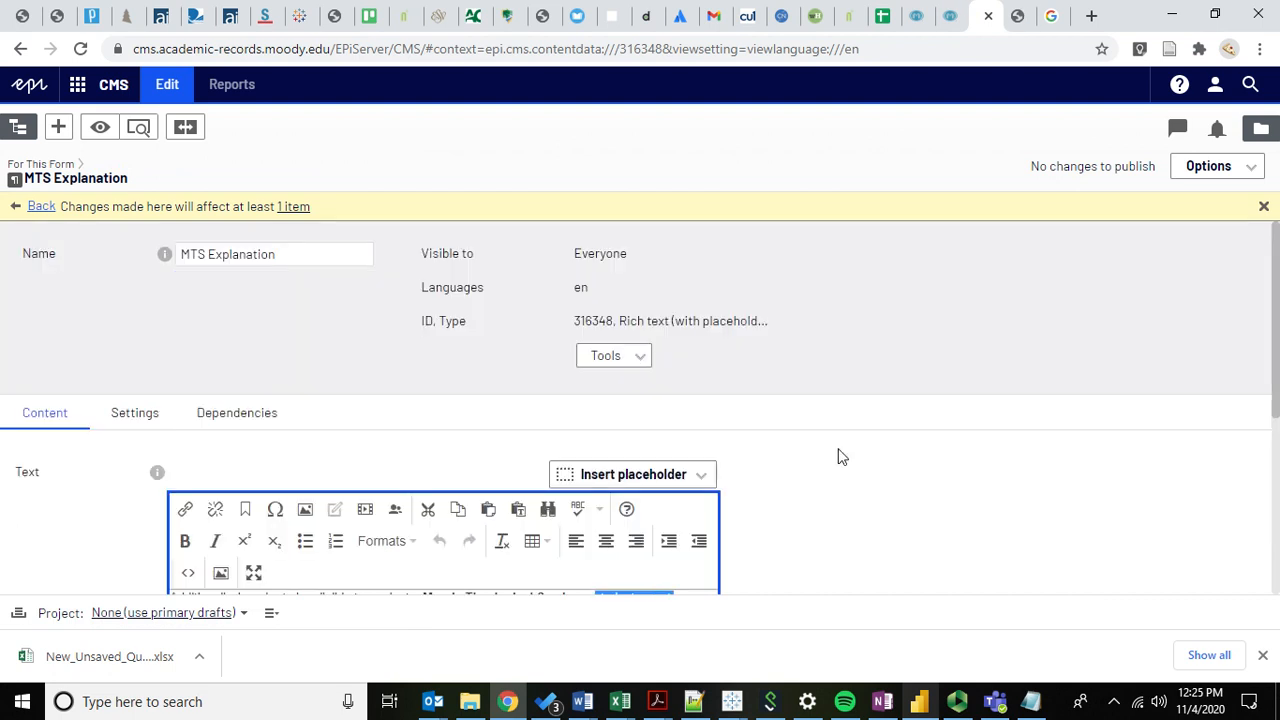
scroll(845, 432, down, 3)
Compare the block's text with the live step's requirement bullets, then return to the editor.
key(ctrl+Tab)
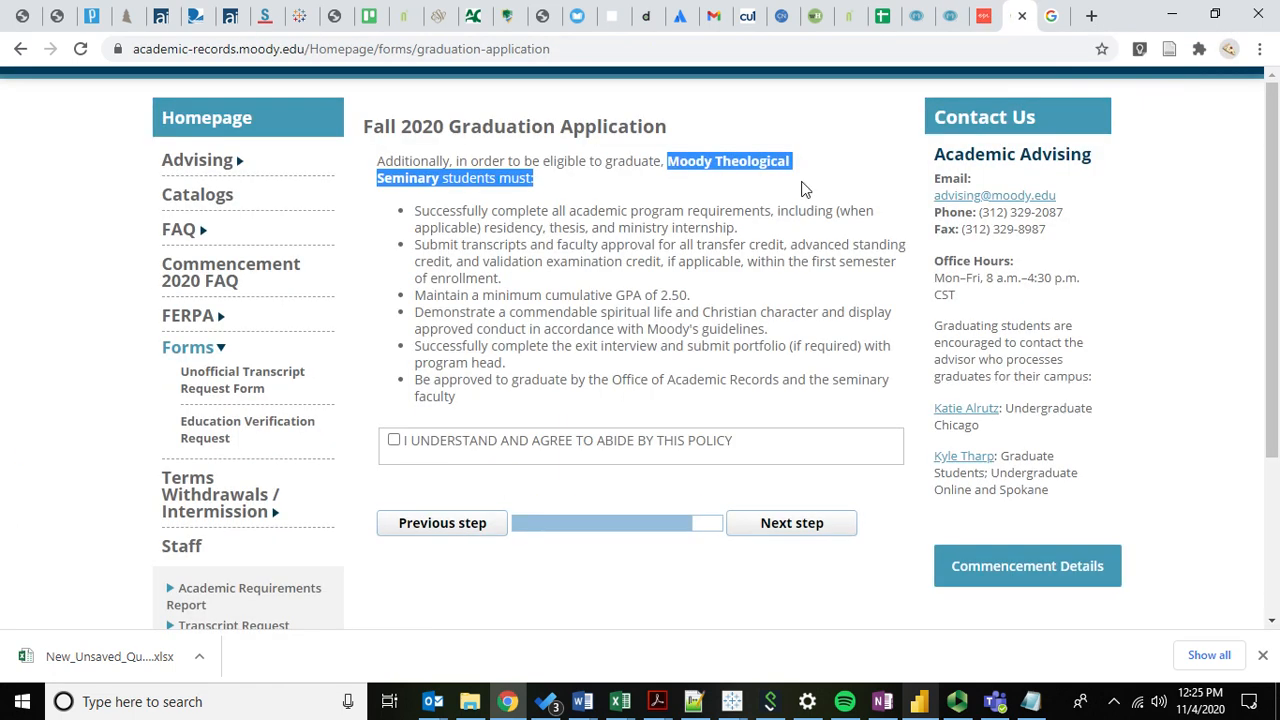
click(958, 14)
scroll(108, 358, down, 2)
click(1014, 14)
scroll(506, 317, down, 1)
double_click(502, 317)
drag(502, 317, 507, 266)
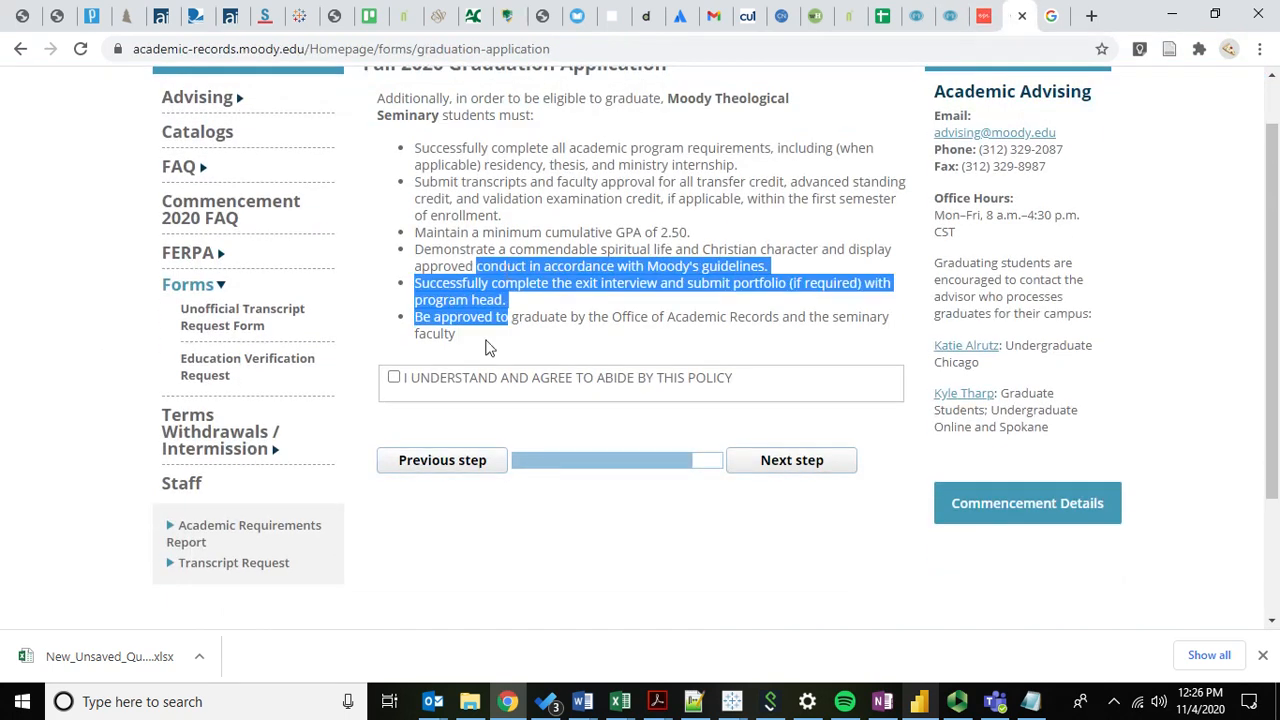
click(439, 218)
click(984, 16)
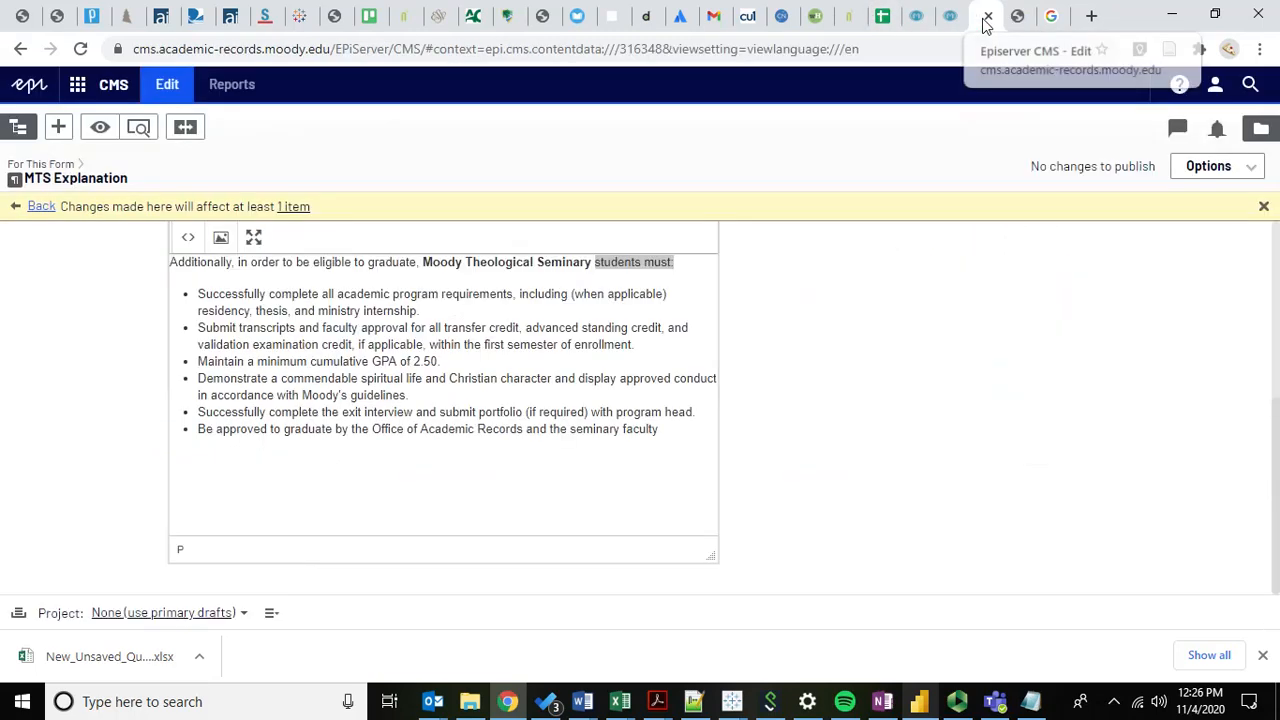
scroll(92, 453, up, 4)
Return to the Graduation Application element list and edit the Chicago/Spok Other Requirements step.
click(33, 208)
scroll(35, 495, down, 8)
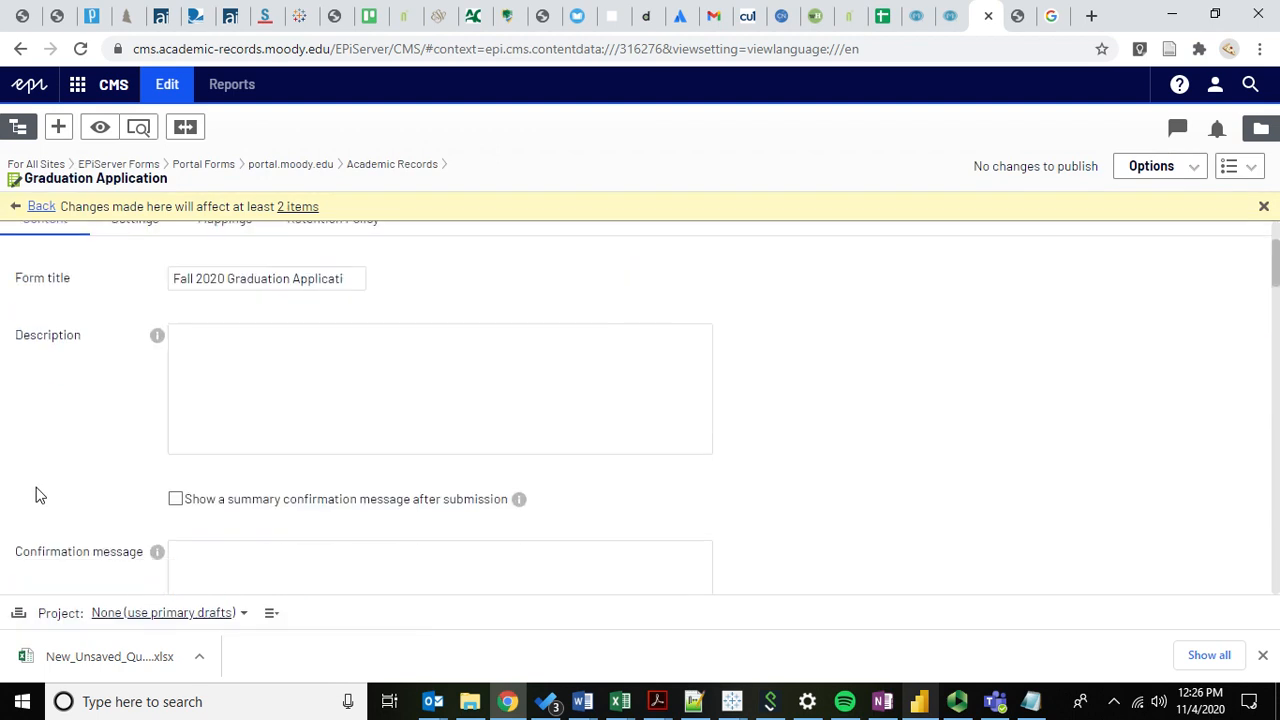
scroll(37, 487, down, 5)
scroll(78, 438, down, 3)
scroll(74, 437, down, 1)
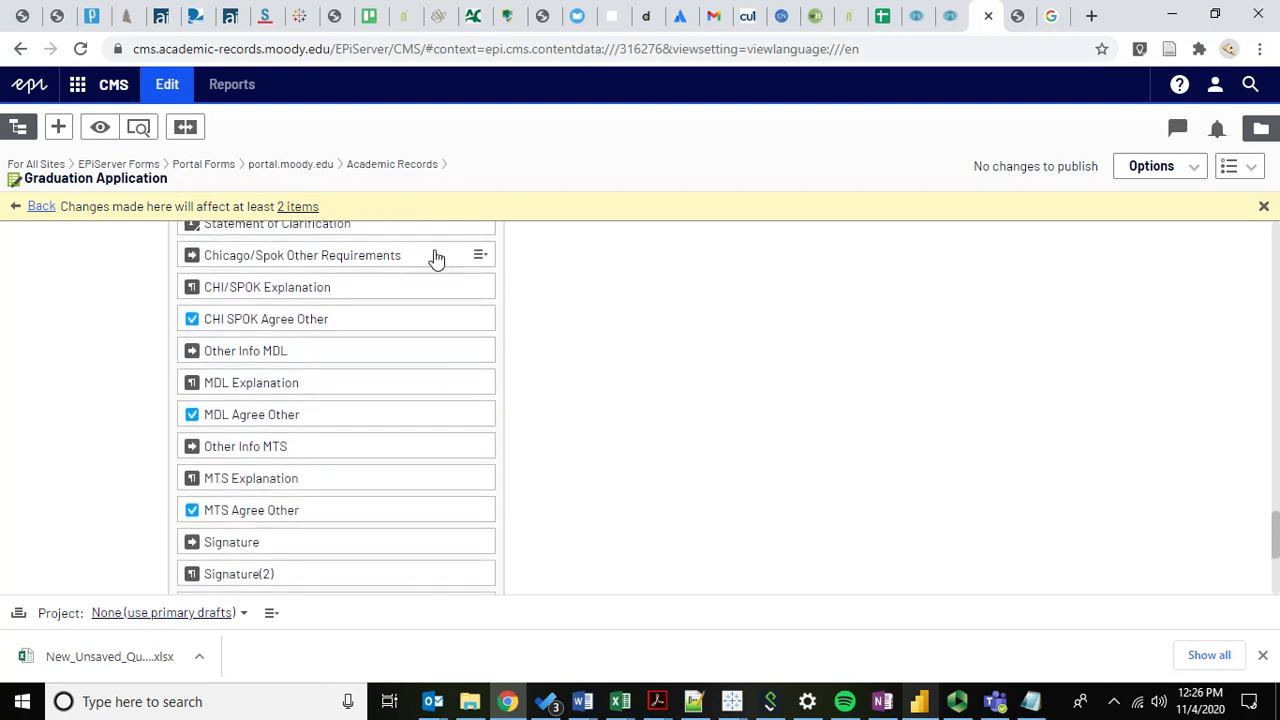
click(479, 257)
click(522, 274)
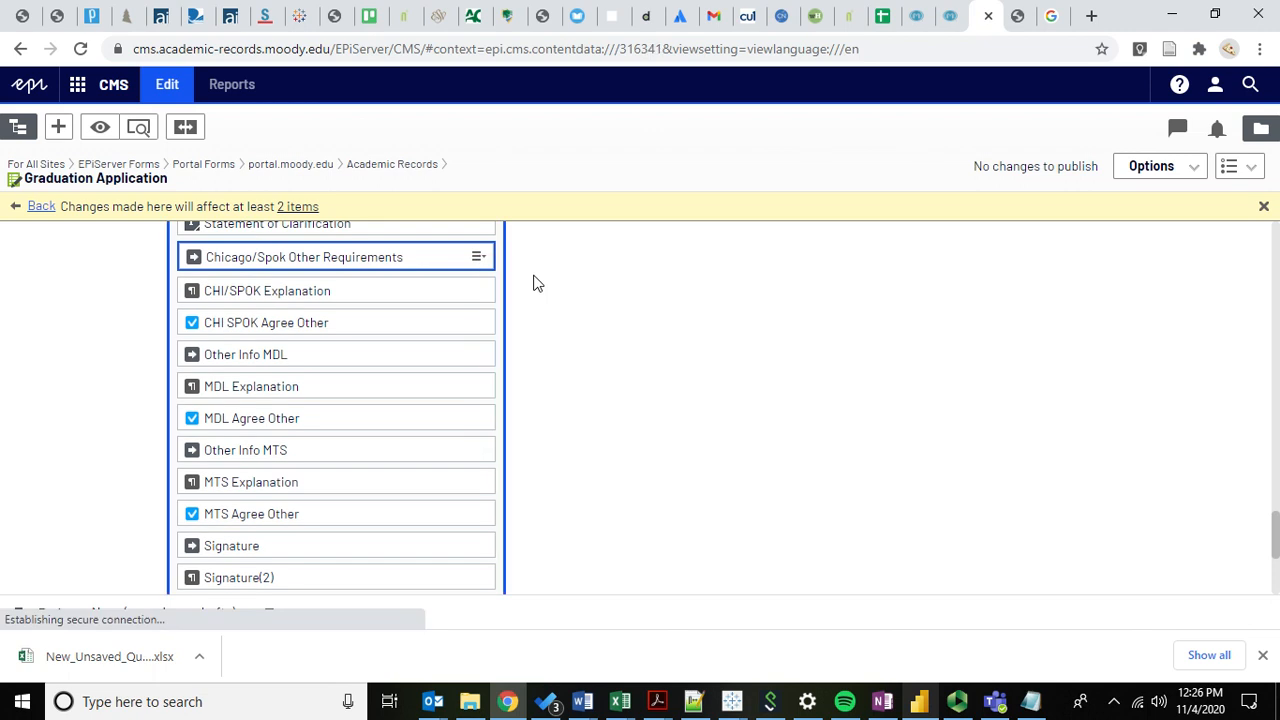
Look over the step's settings and its empty Step title field.
click(118, 410)
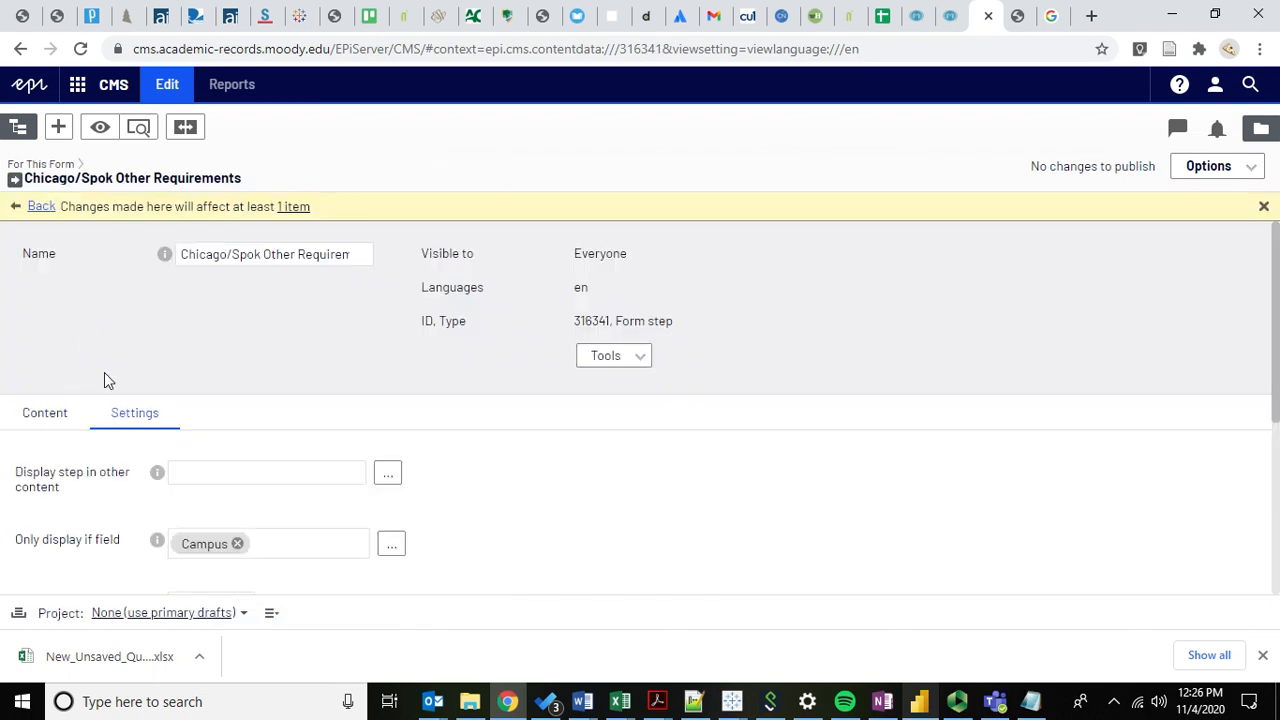
click(50, 427)
scroll(175, 350, down, 1)
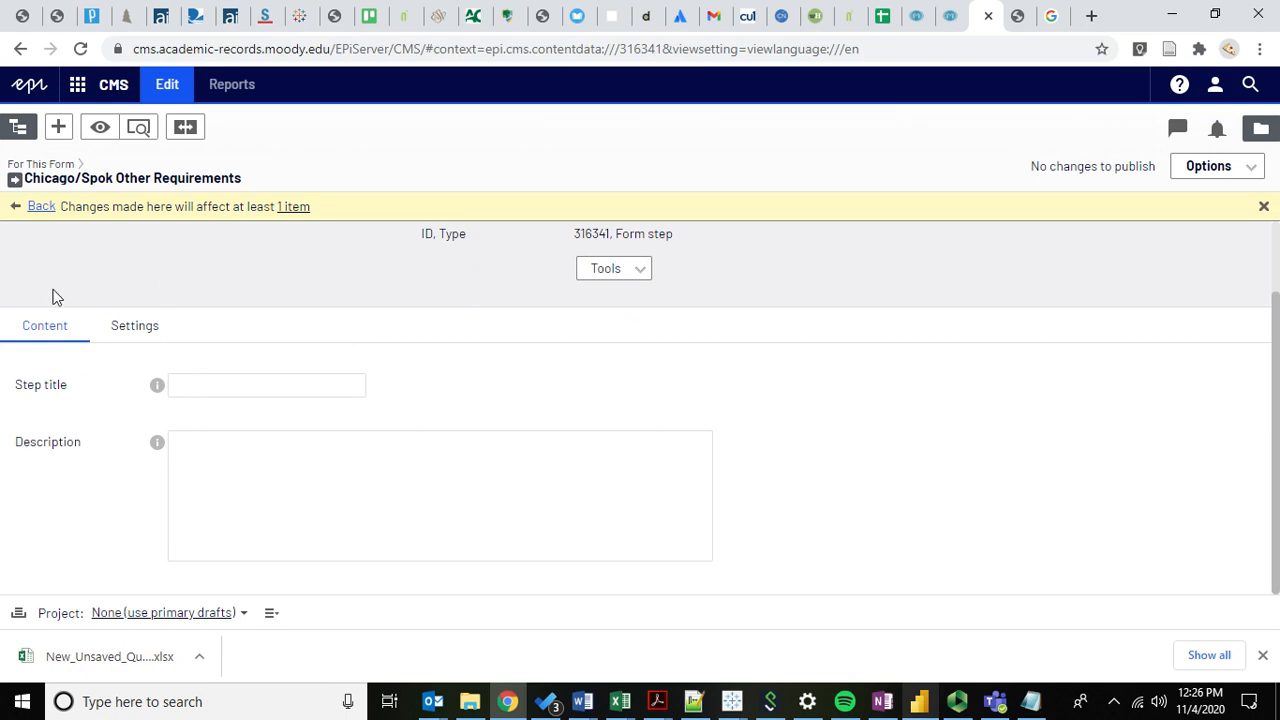
click(205, 390)
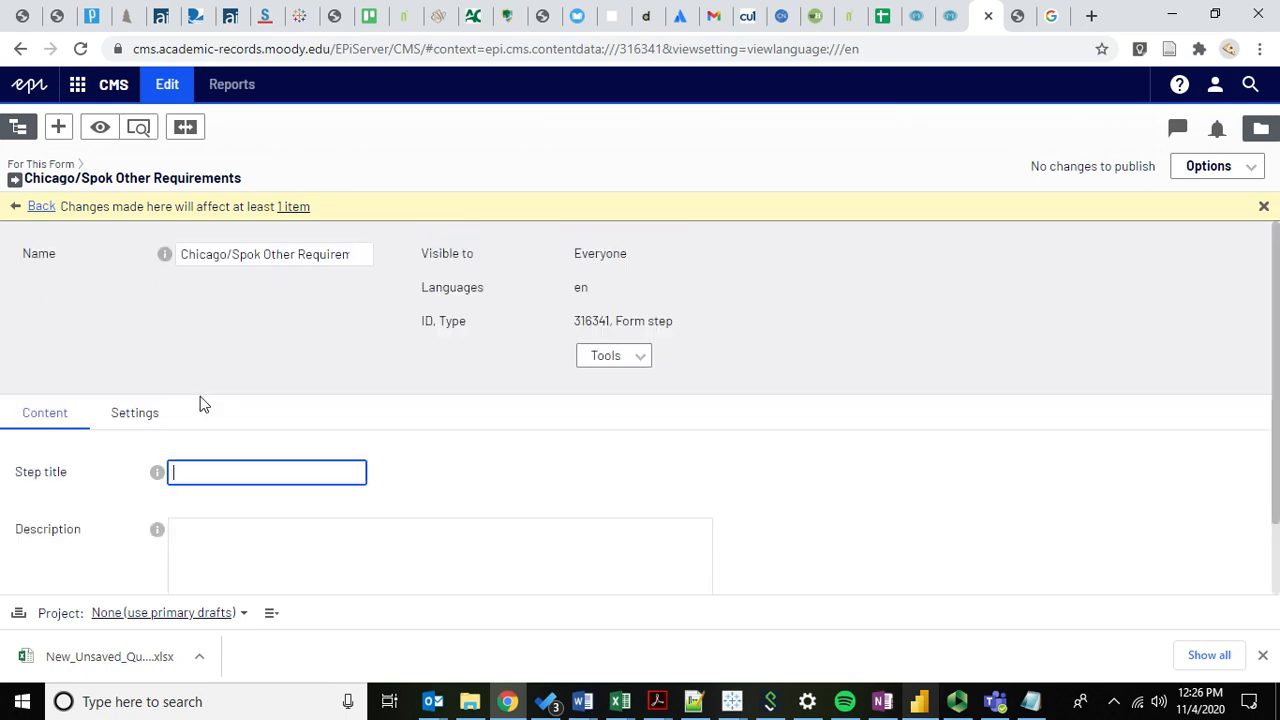
scroll(63, 571, down, 1)
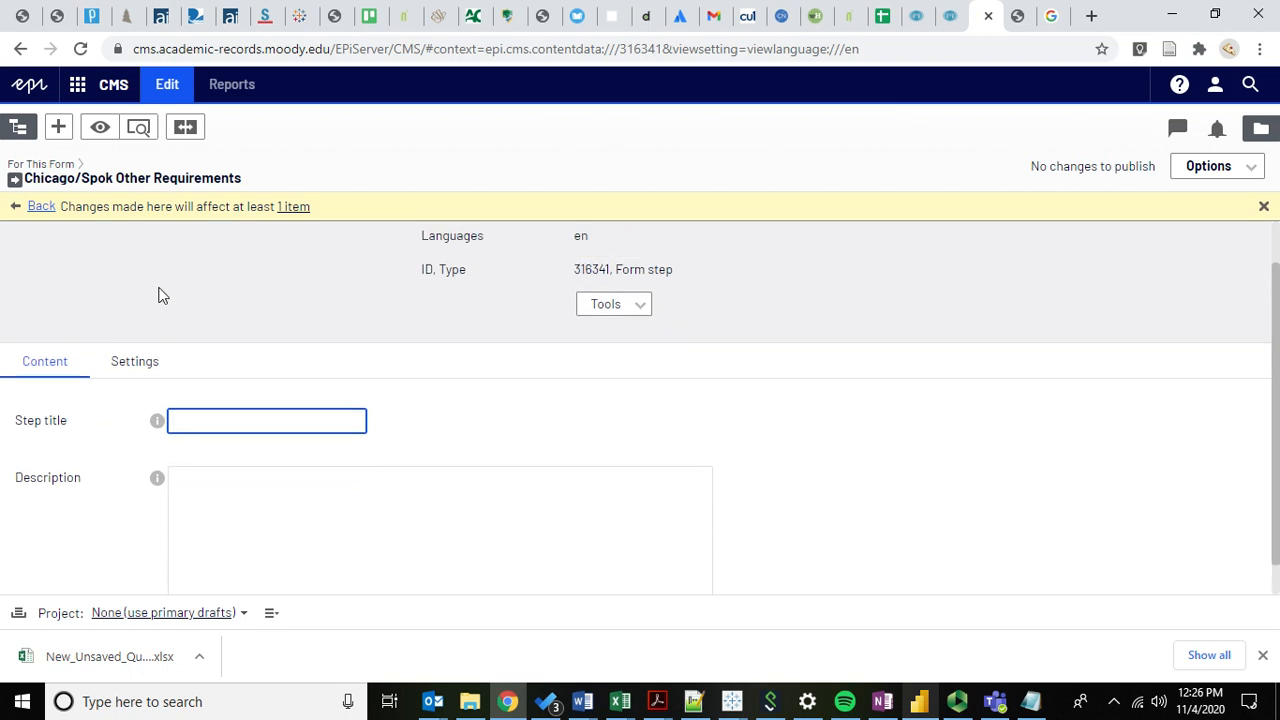
scroll(120, 410, down, 1)
Review the Campus contains CHISPOK condition and open the 'Display step in other content' page chooser.
click(141, 324)
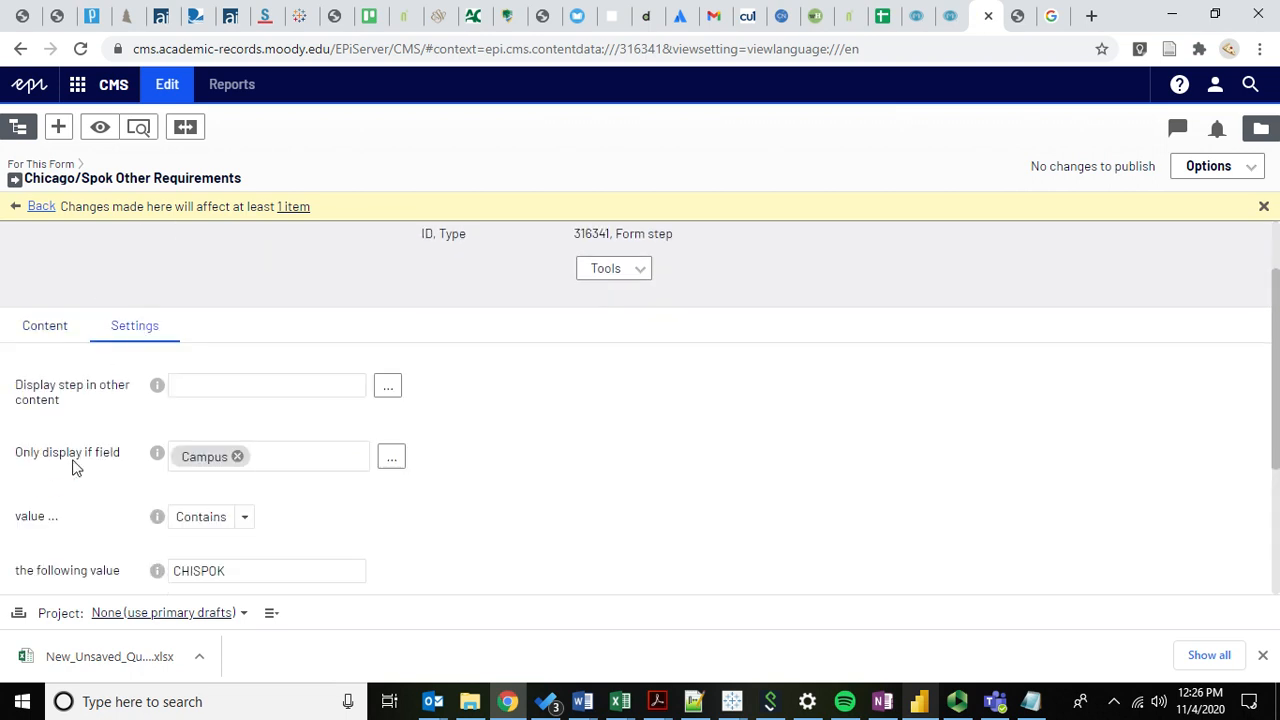
scroll(94, 425, down, 1)
scroll(97, 360, up, 1)
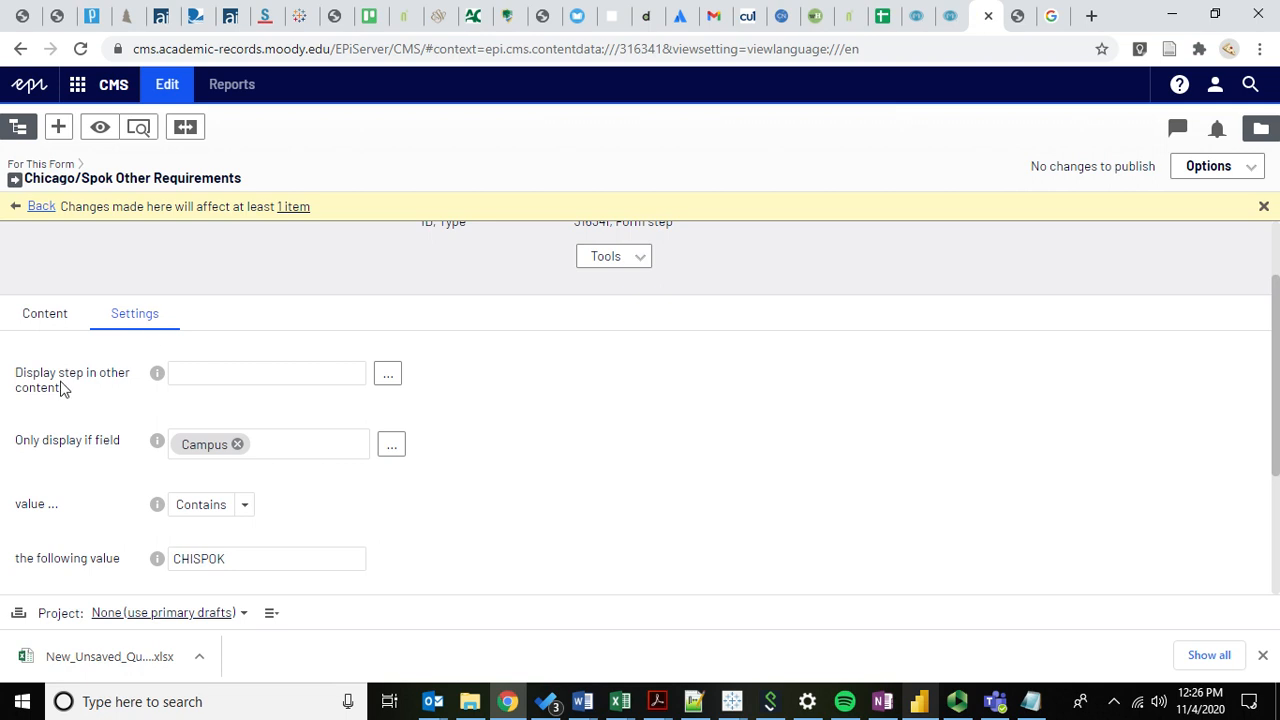
scroll(60, 397, down, 1)
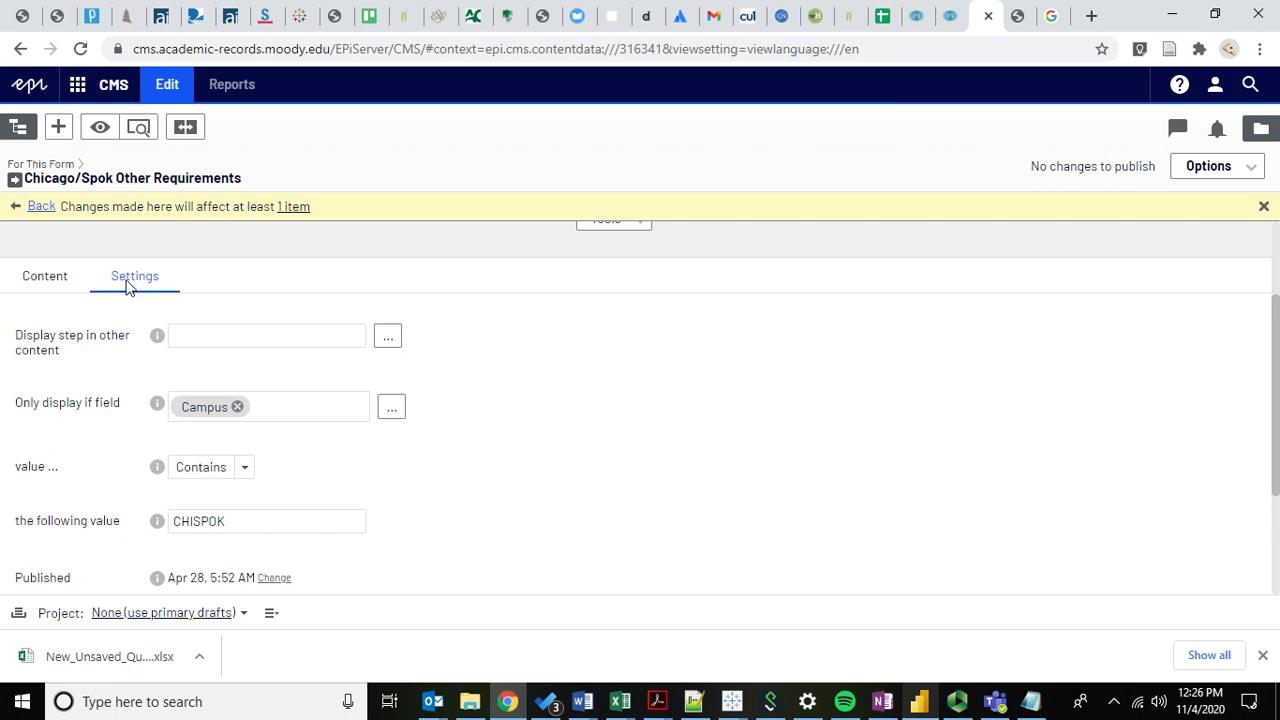
scroll(109, 348, down, 1)
scroll(55, 324, down, 1)
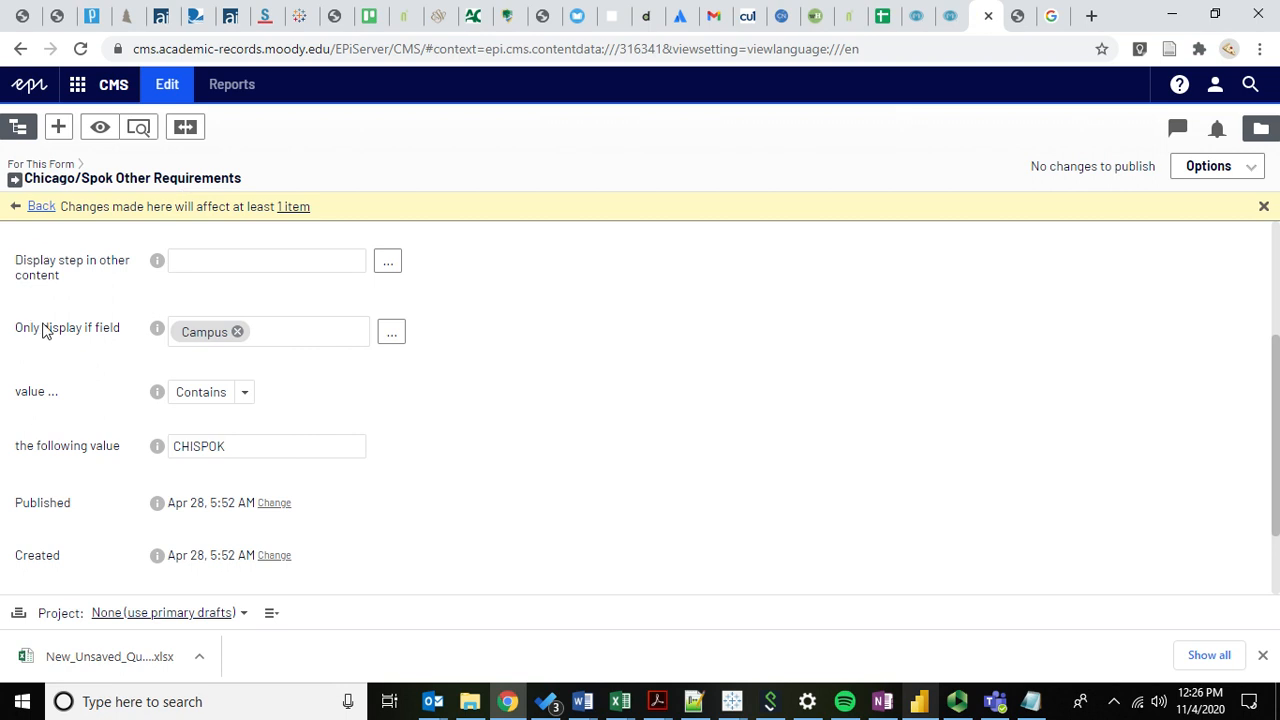
drag(14, 262, 62, 278)
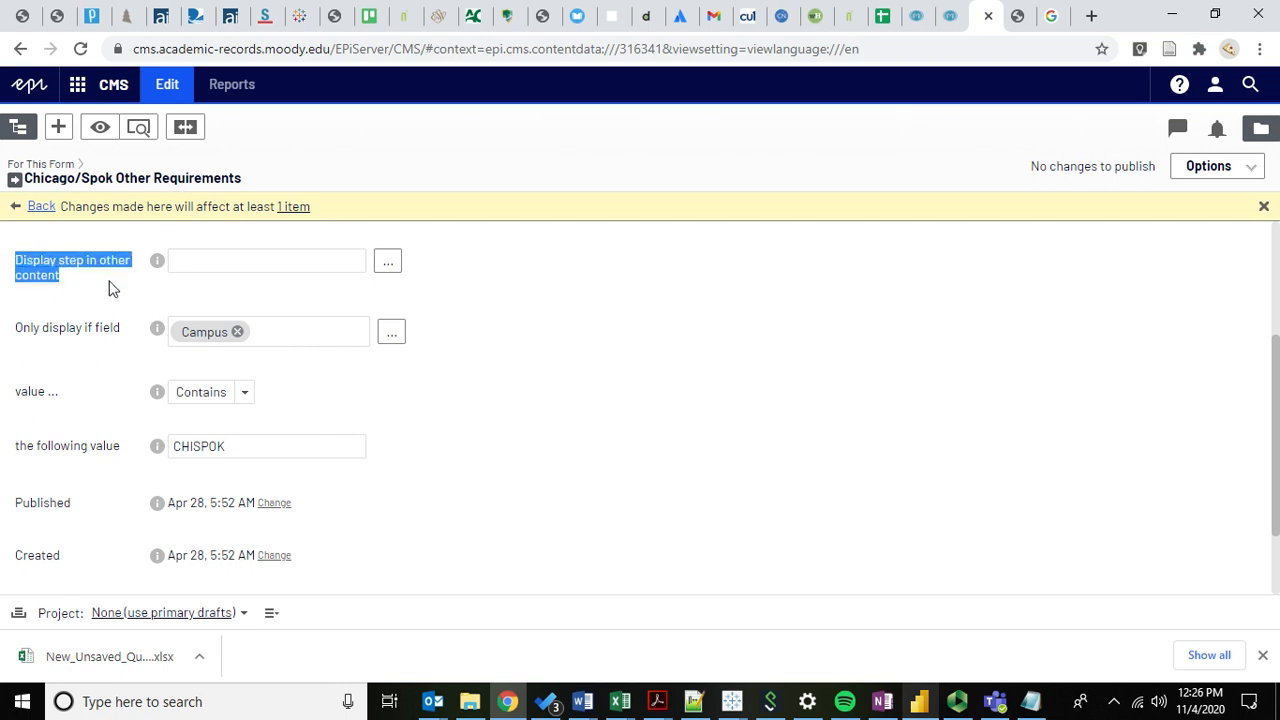
click(398, 268)
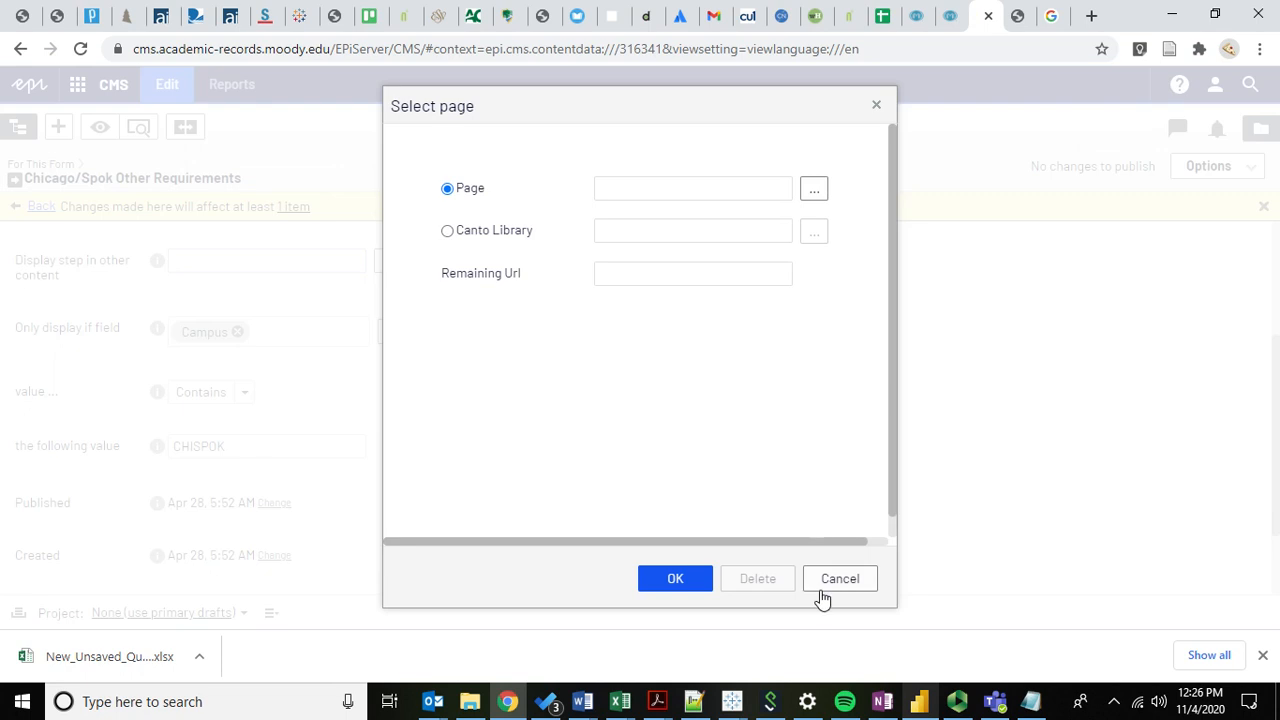
Cancel the page chooser and read the 'Display step in other content' and 'Only display if' labels.
click(838, 584)
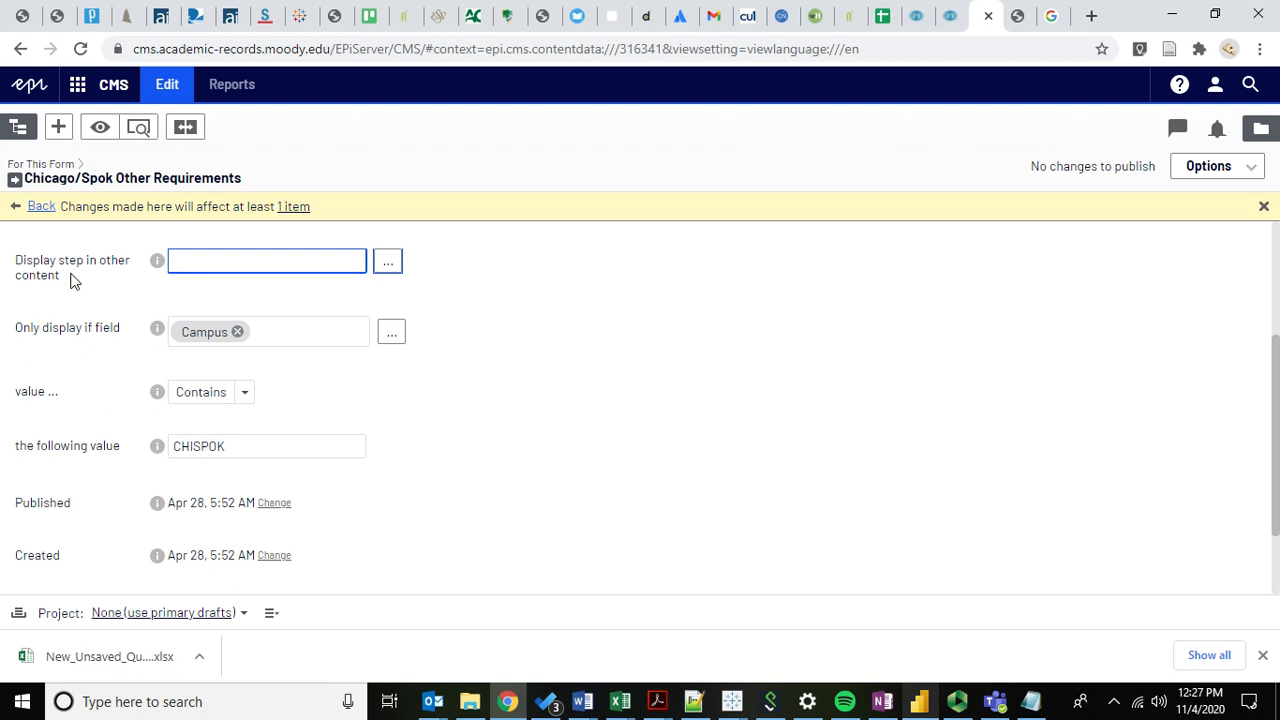
mouse_move(37, 285)
drag(12, 259, 70, 284)
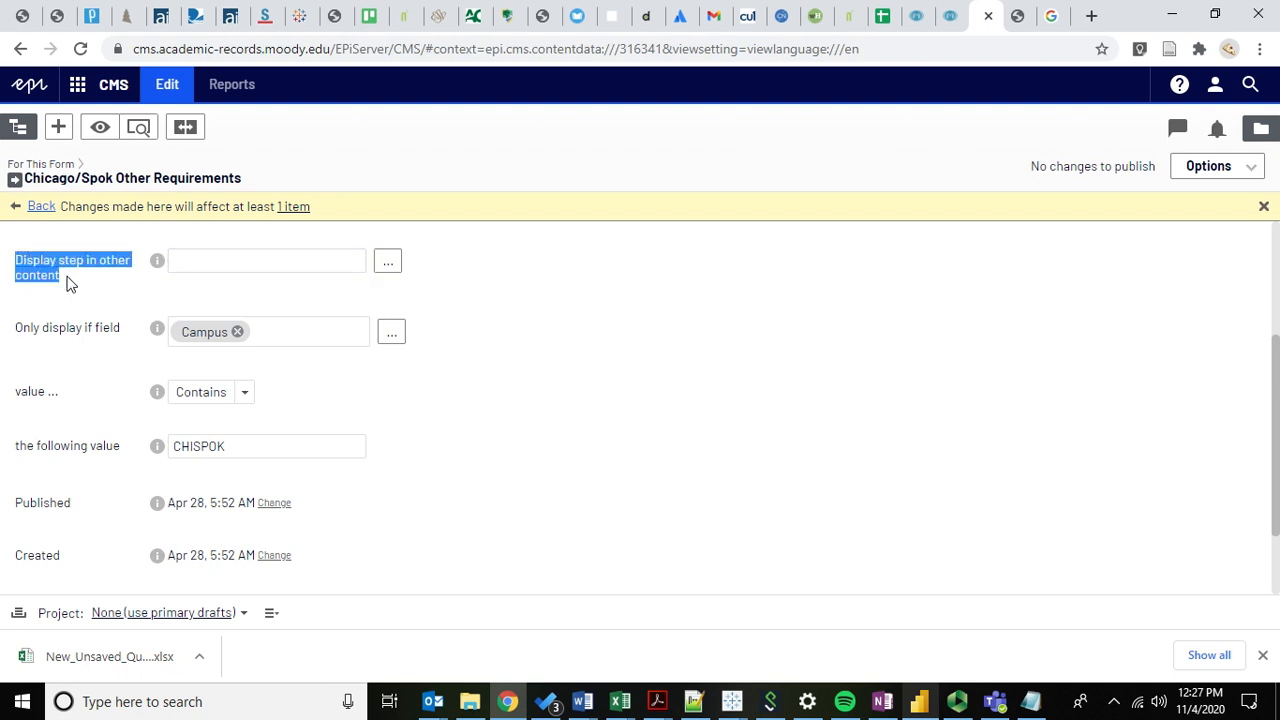
click(75, 288)
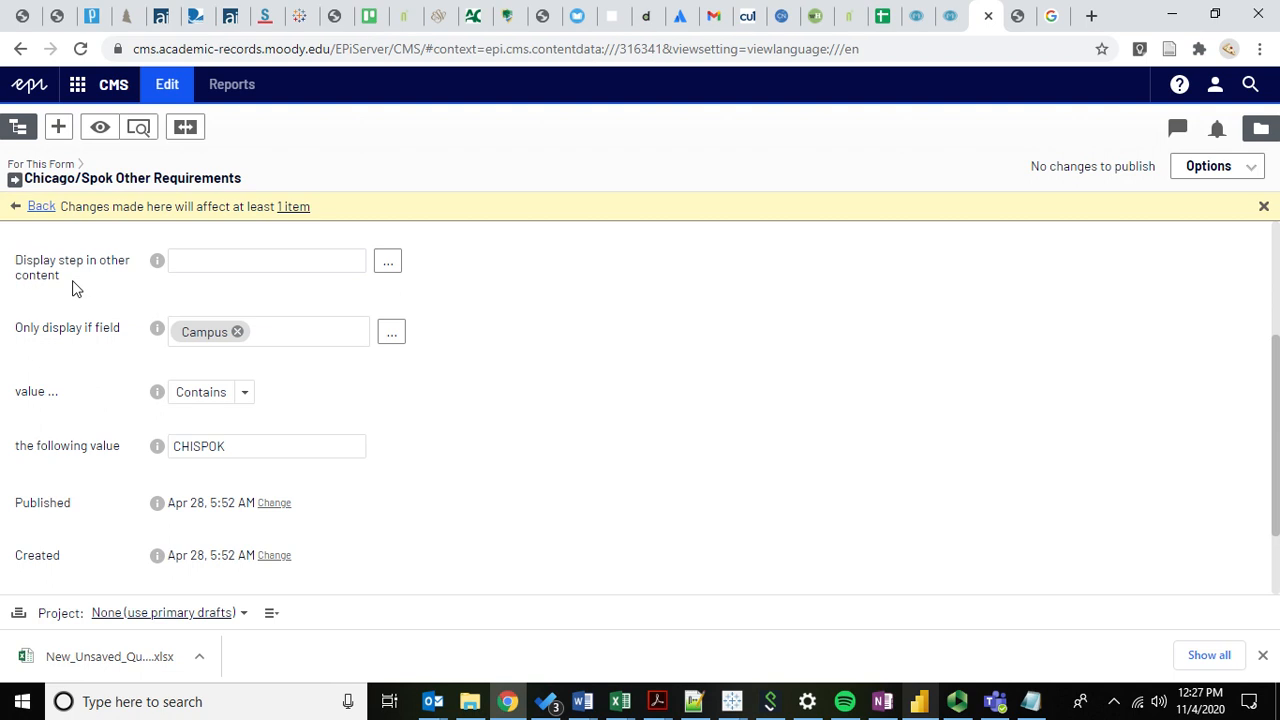
drag(24, 337, 112, 337)
click(112, 337)
scroll(371, 371, up, 1)
scroll(346, 386, down, 2)
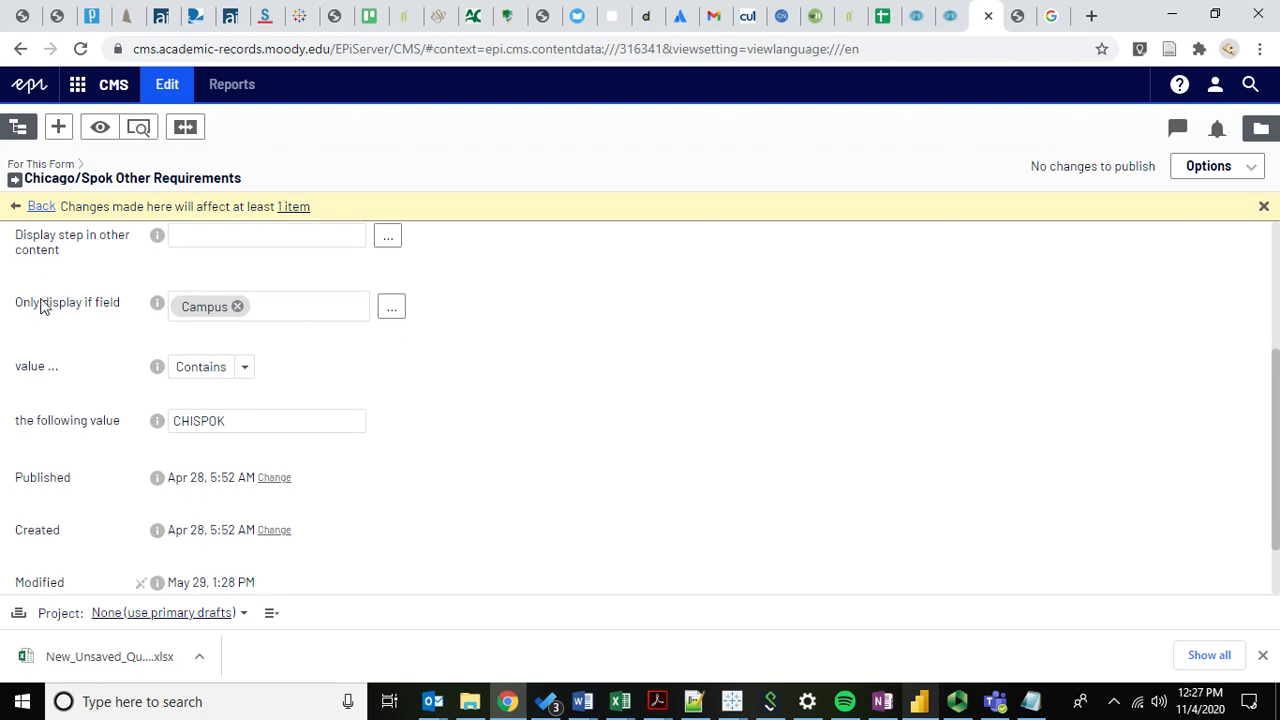
drag(18, 309, 108, 316)
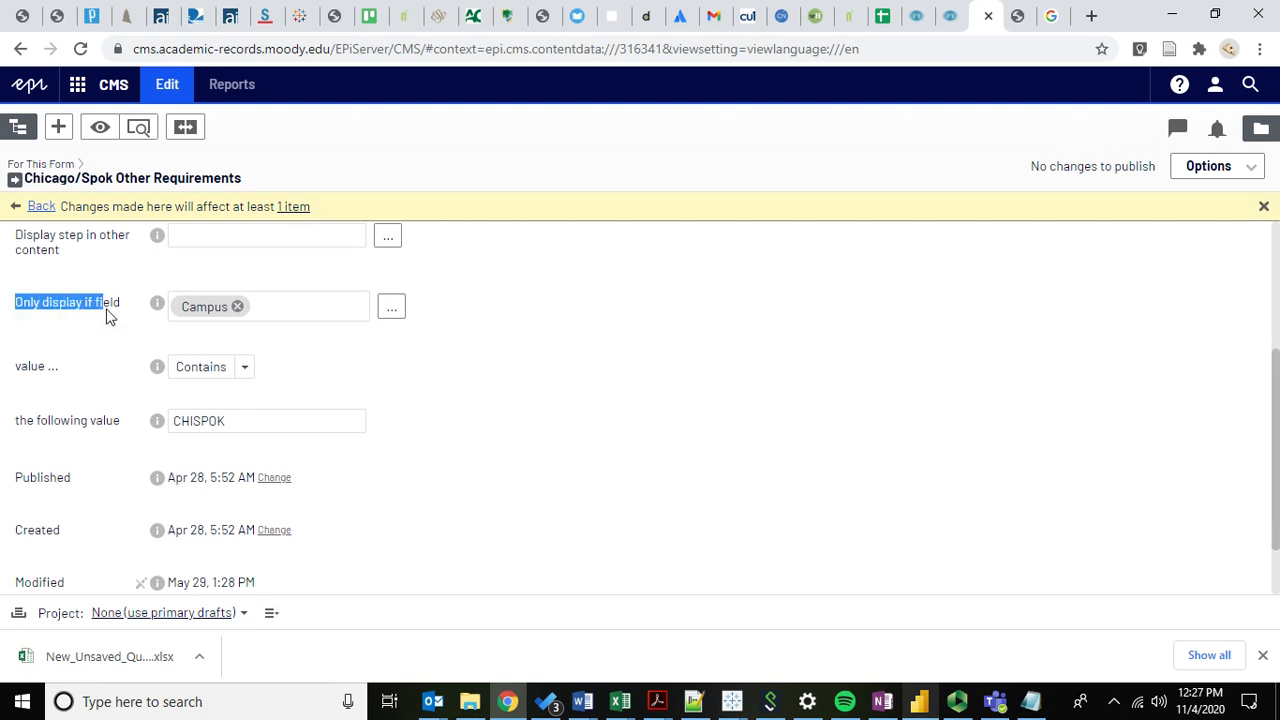
click(88, 307)
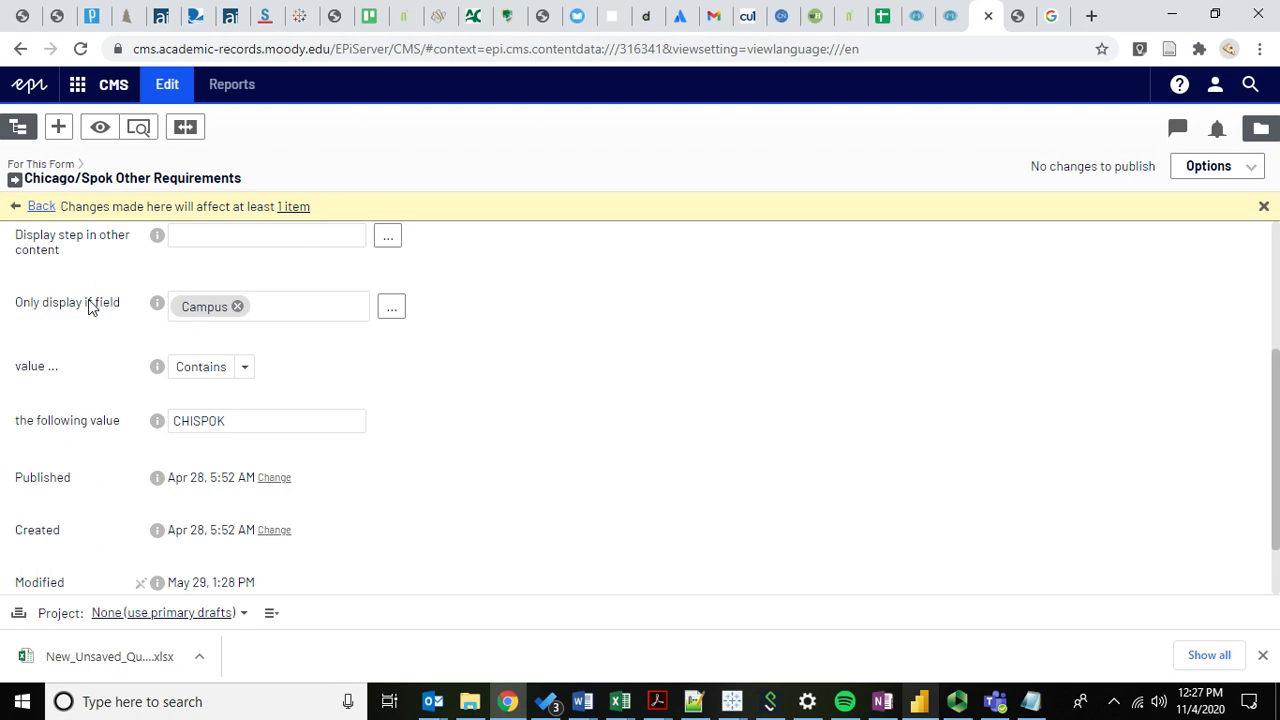
scroll(63, 318, up, 1)
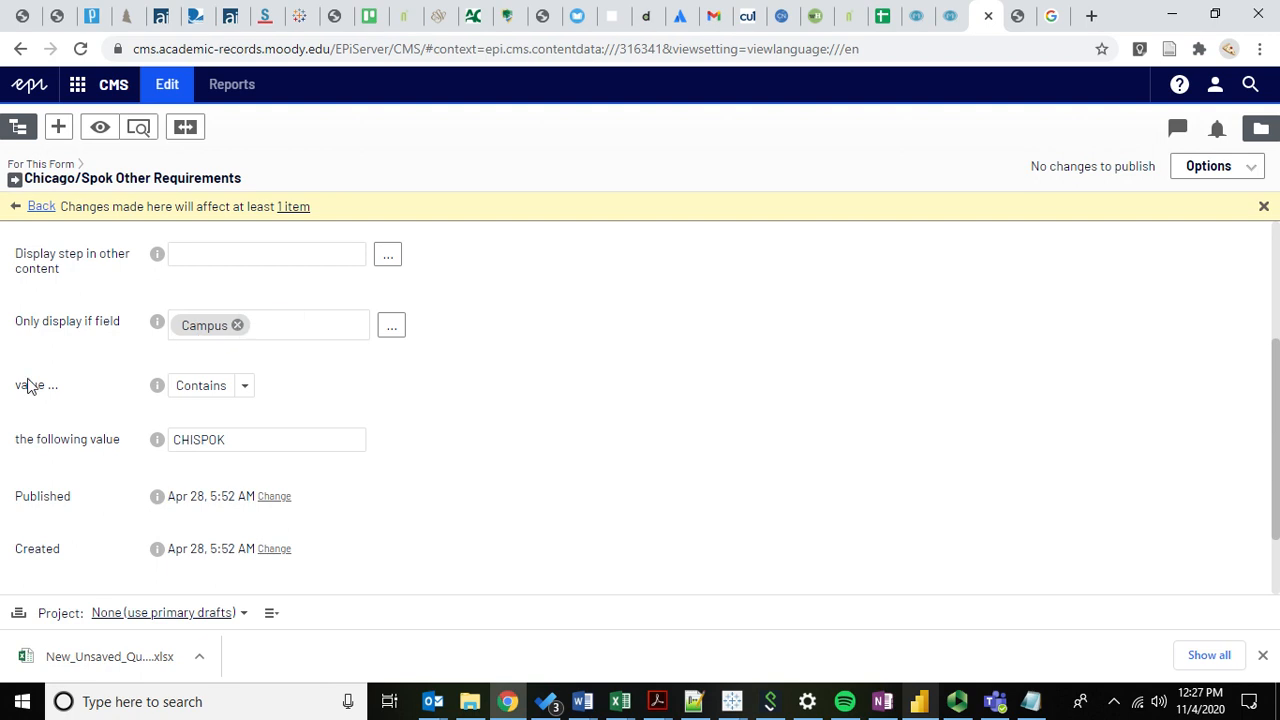
Inspect the Contains condition list and dependent field chooser, leaving Campus contains CHISPOK unchanged.
click(220, 385)
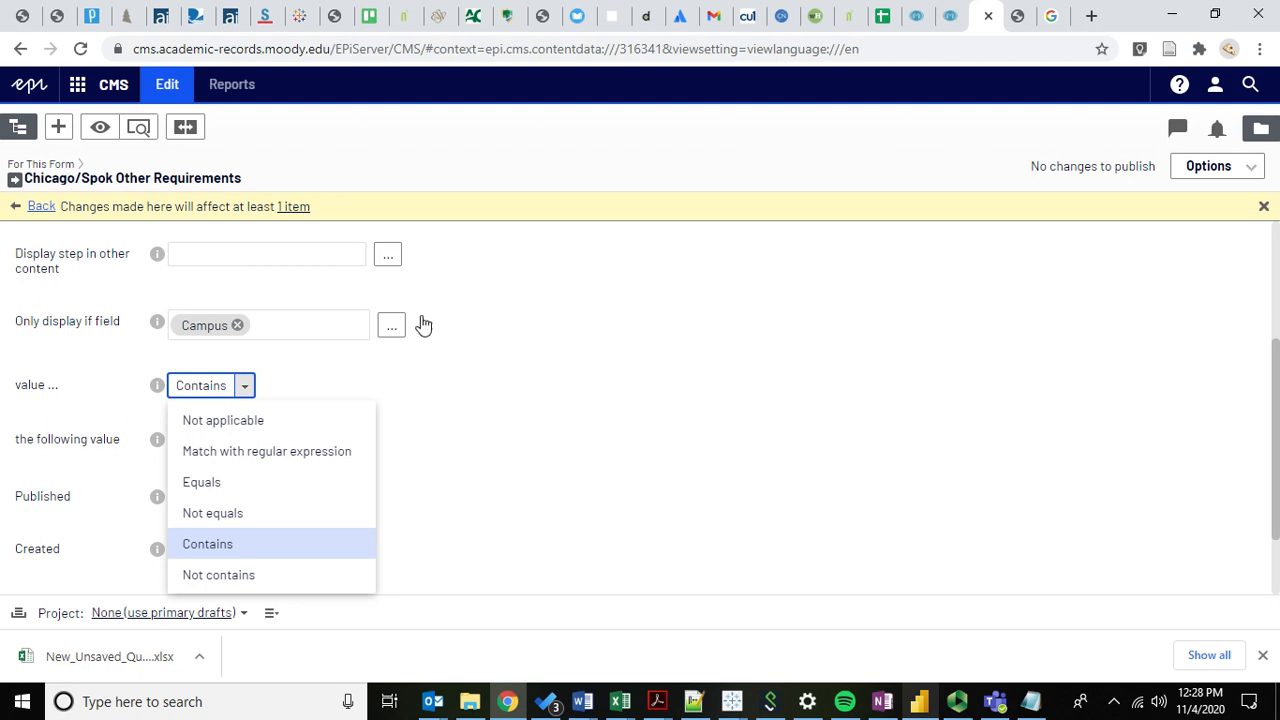
click(389, 346)
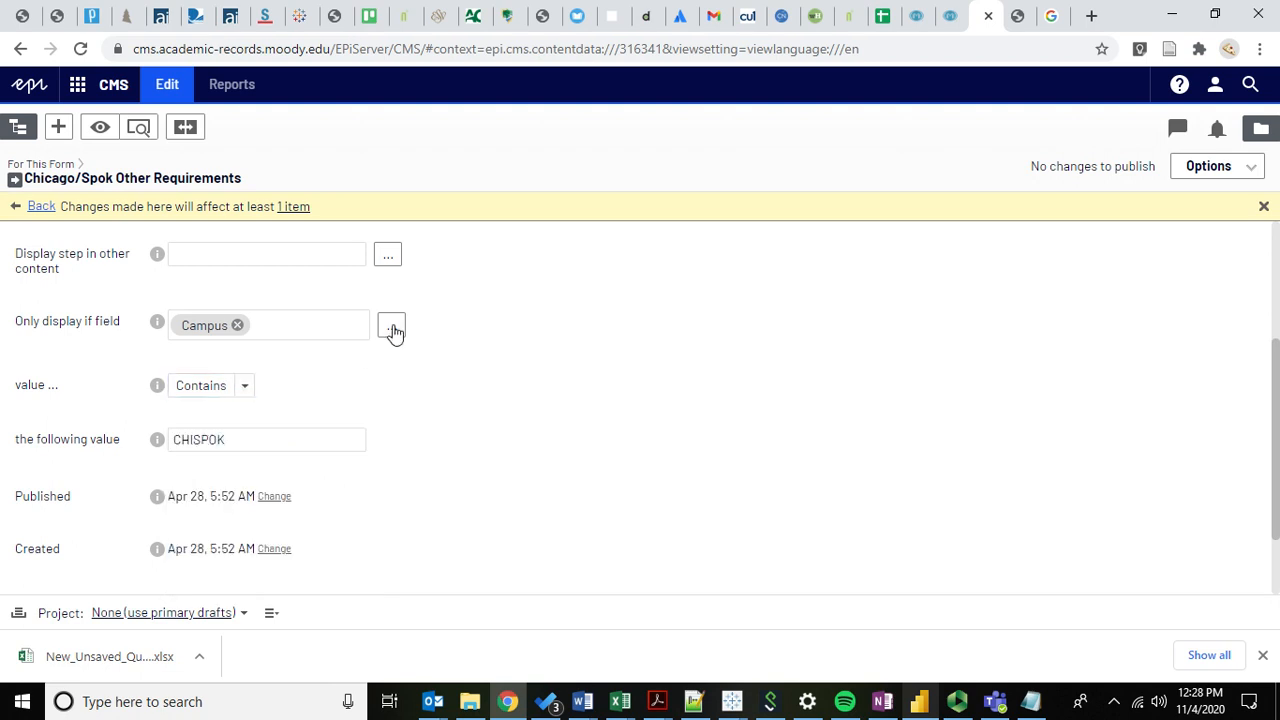
click(391, 328)
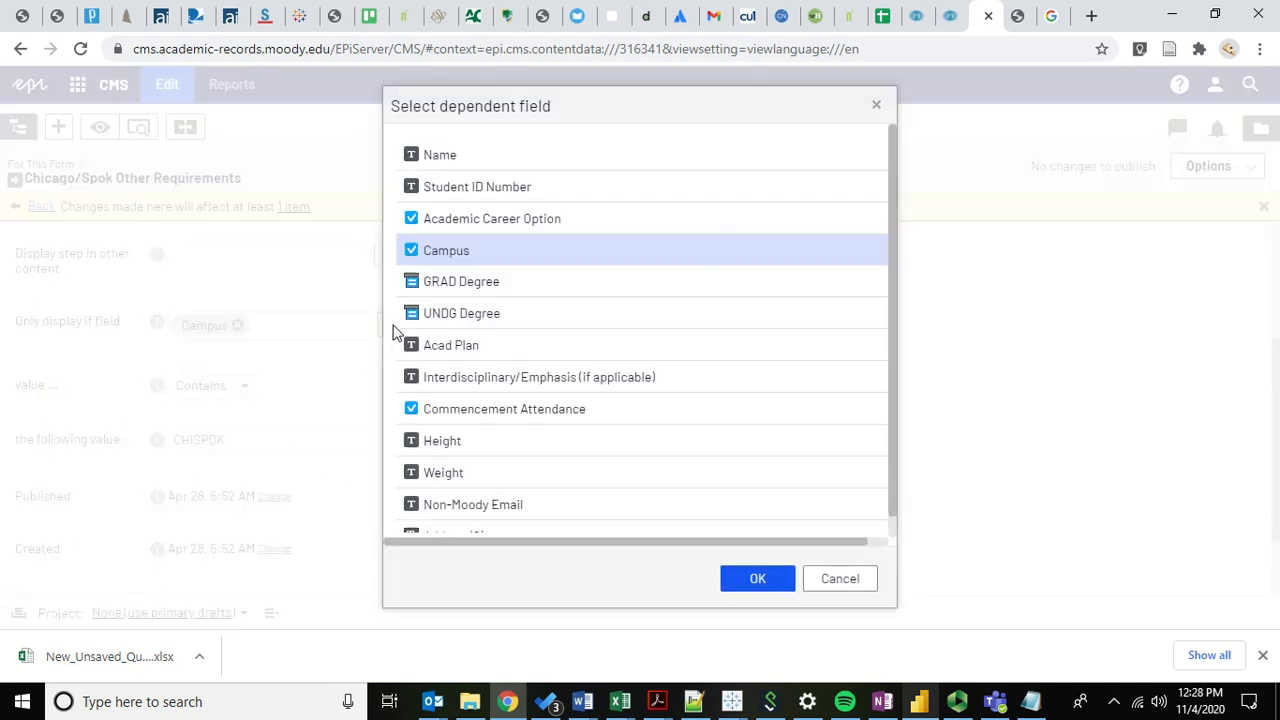
click(840, 579)
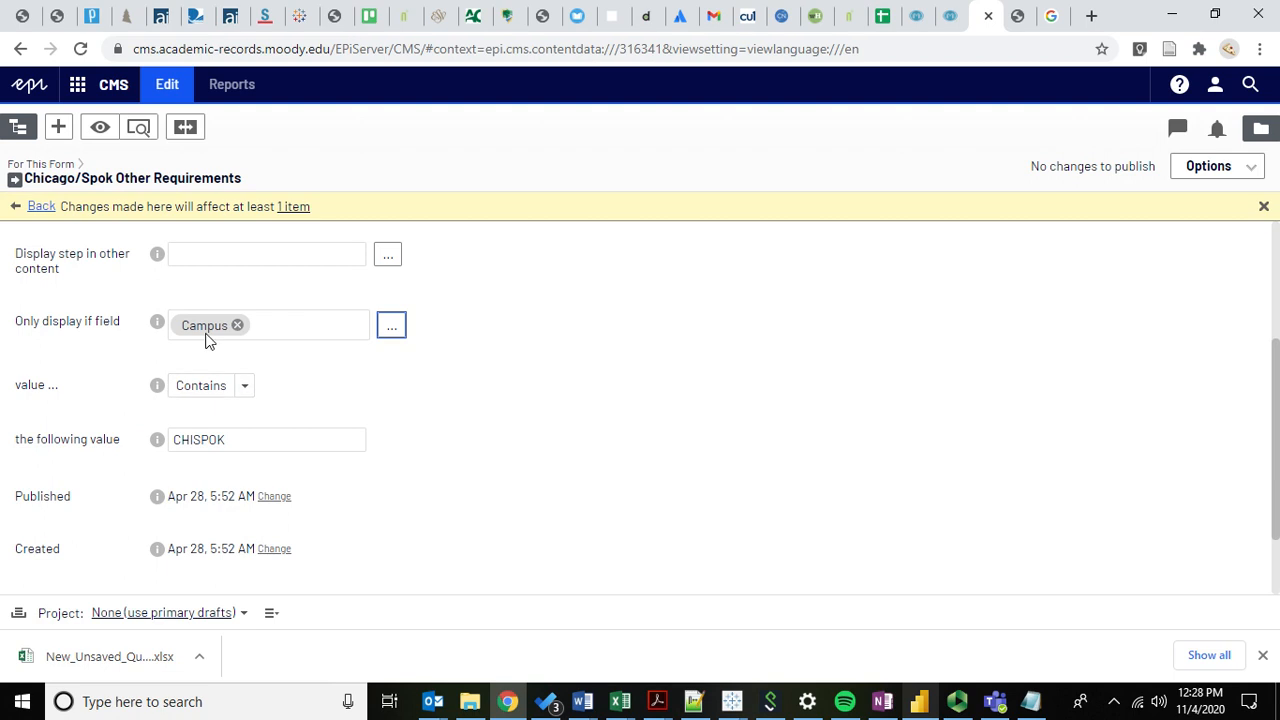
click(206, 387)
click(588, 415)
click(306, 437)
scroll(251, 444, down, 1)
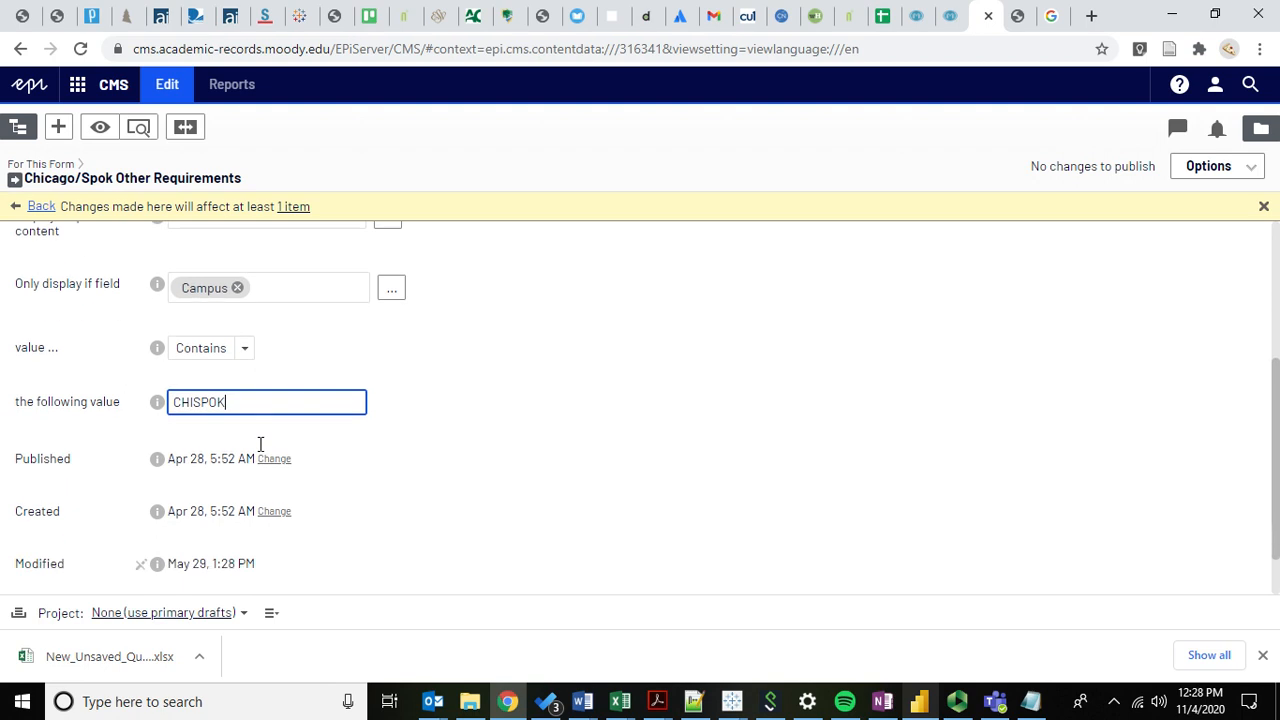
scroll(260, 445, up, 1)
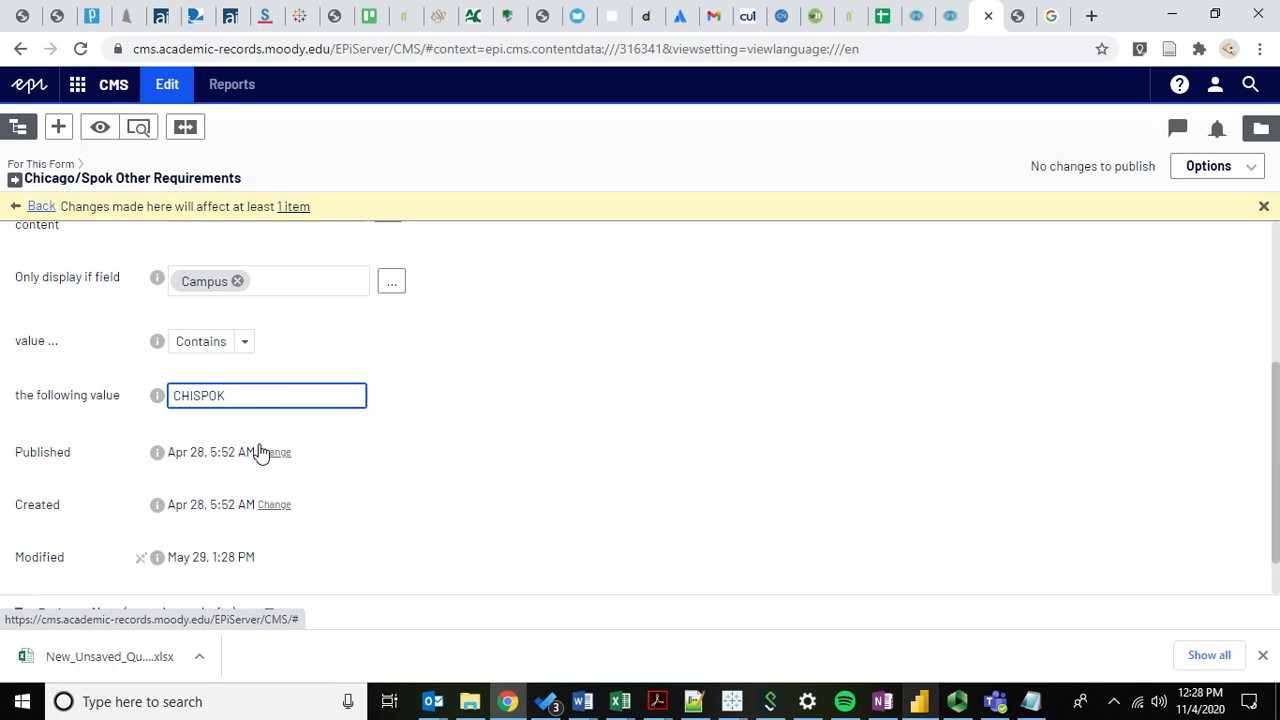
click(84, 327)
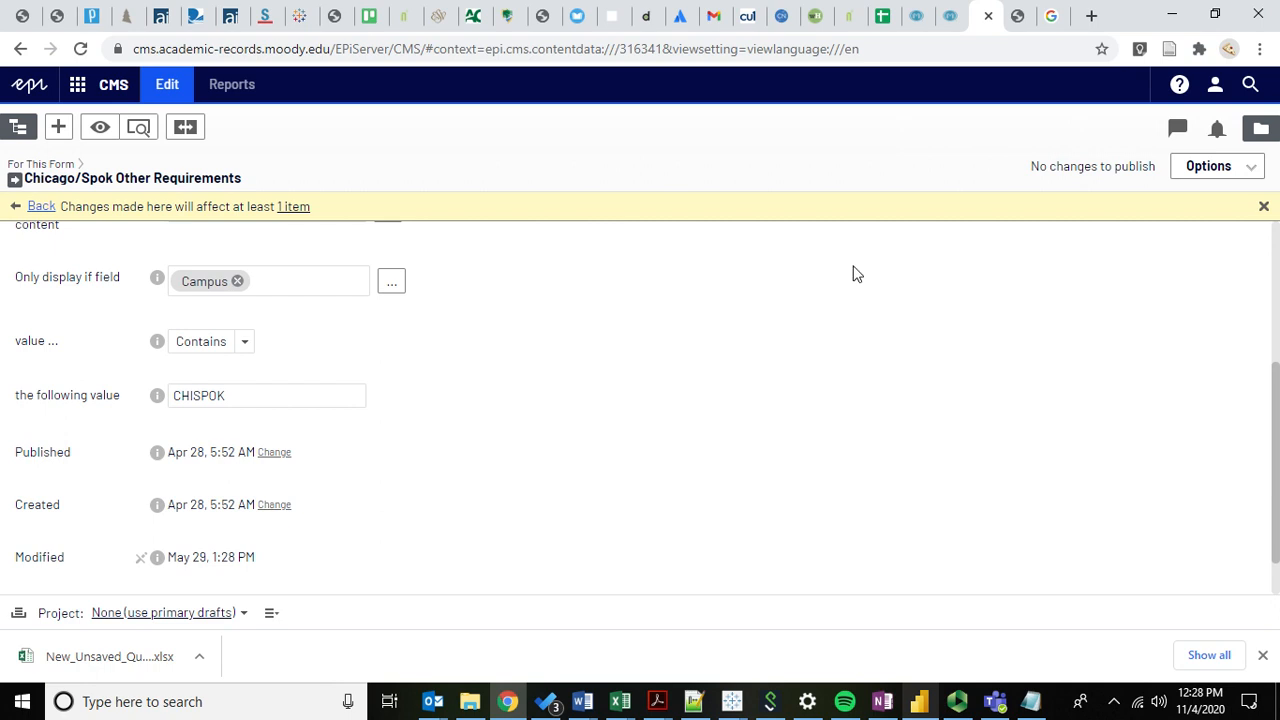
click(1018, 15)
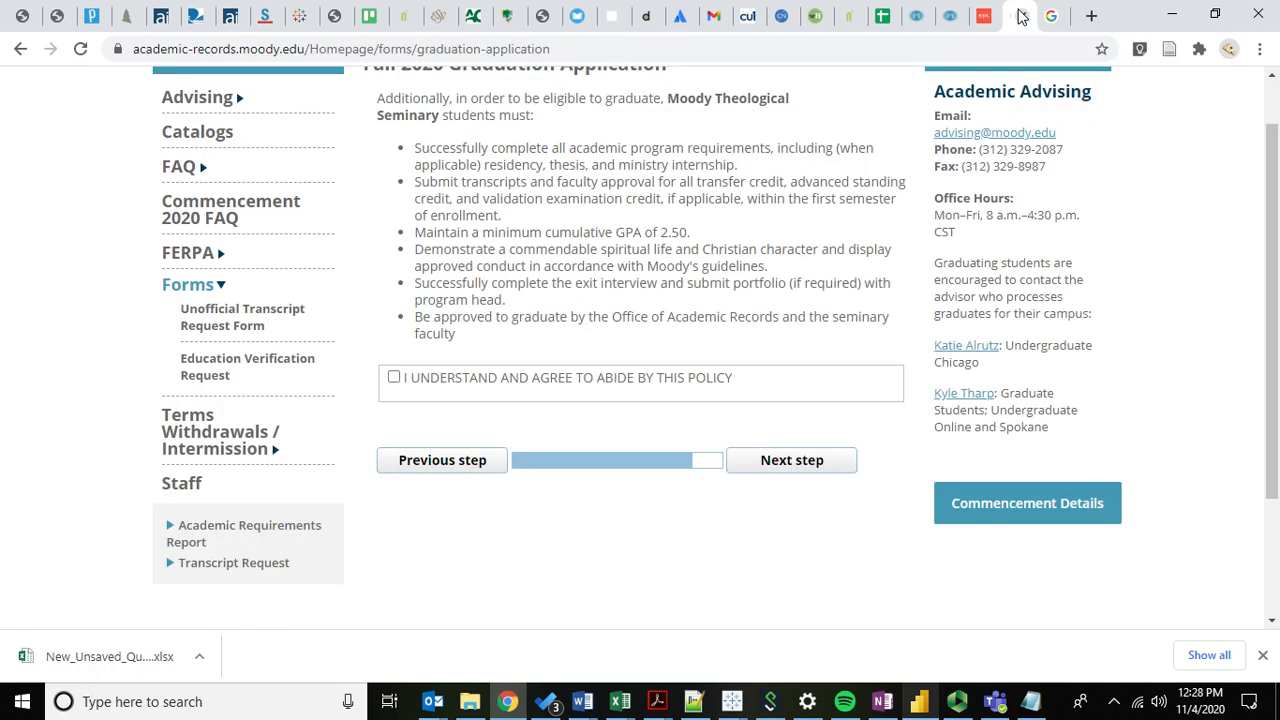
click(395, 466)
scroll(430, 540, down, 3)
click(434, 417)
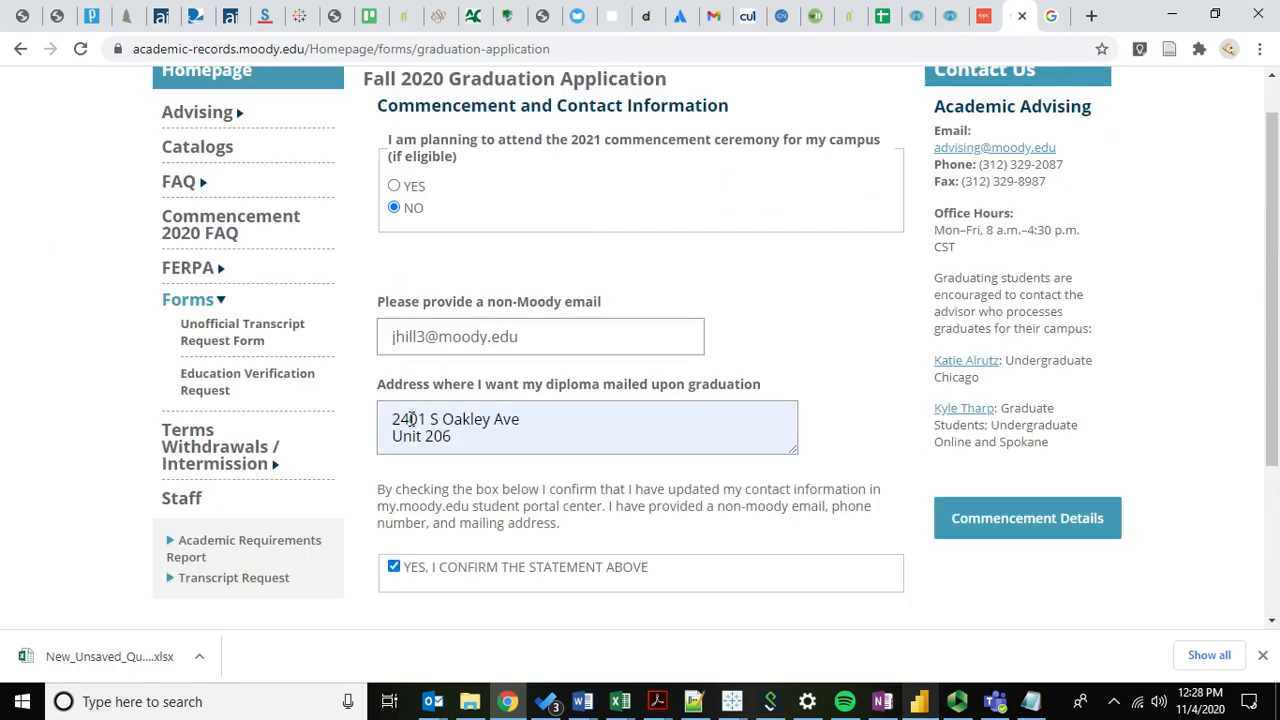
scroll(411, 419, down, 2)
click(432, 428)
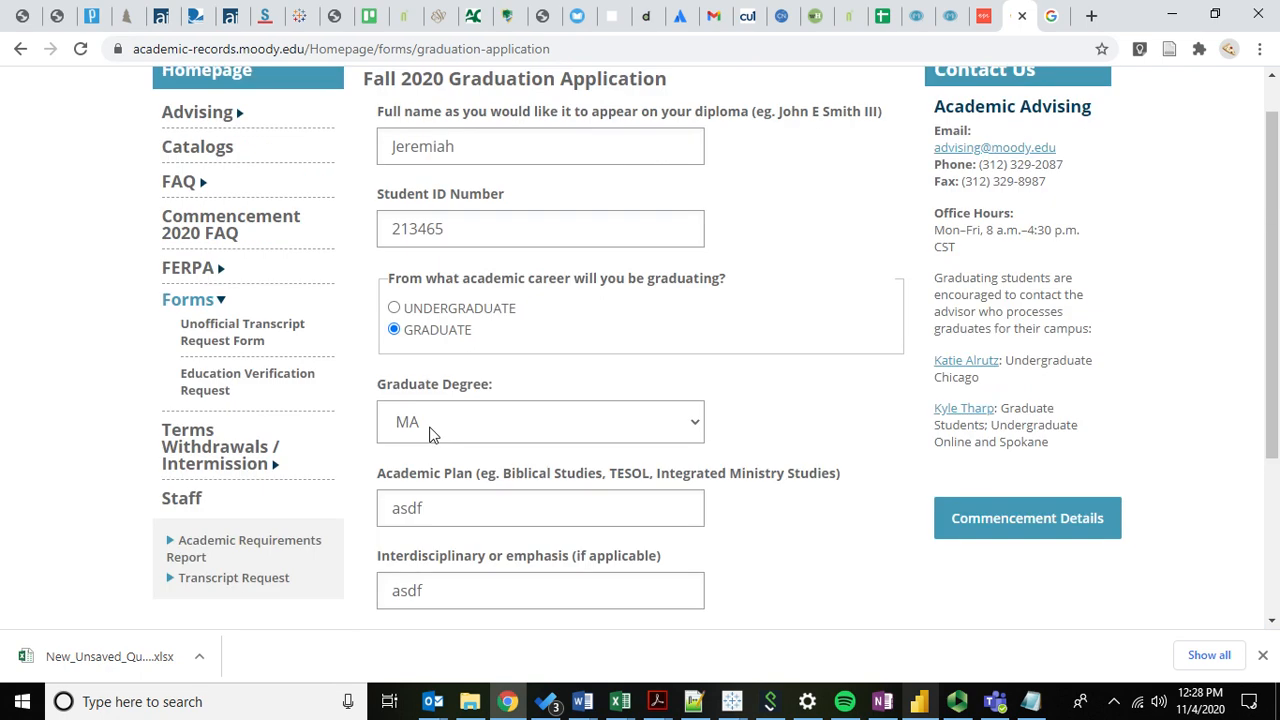
click(395, 308)
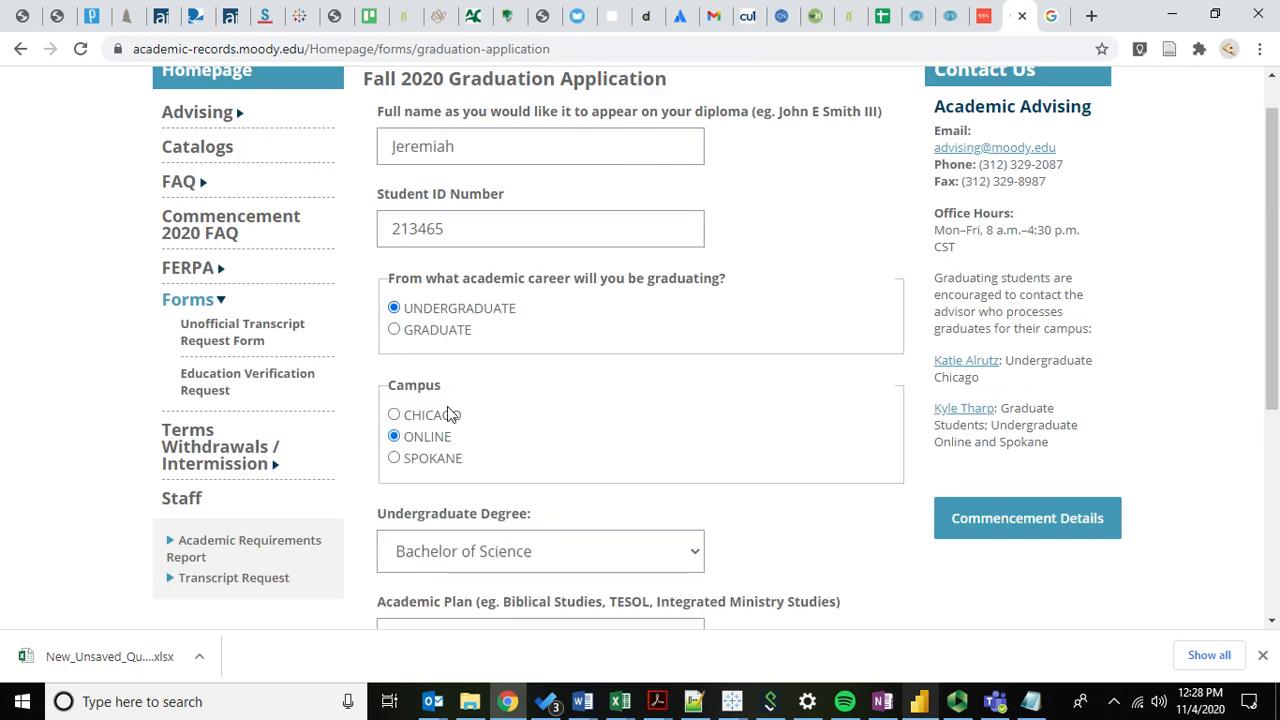
click(420, 458)
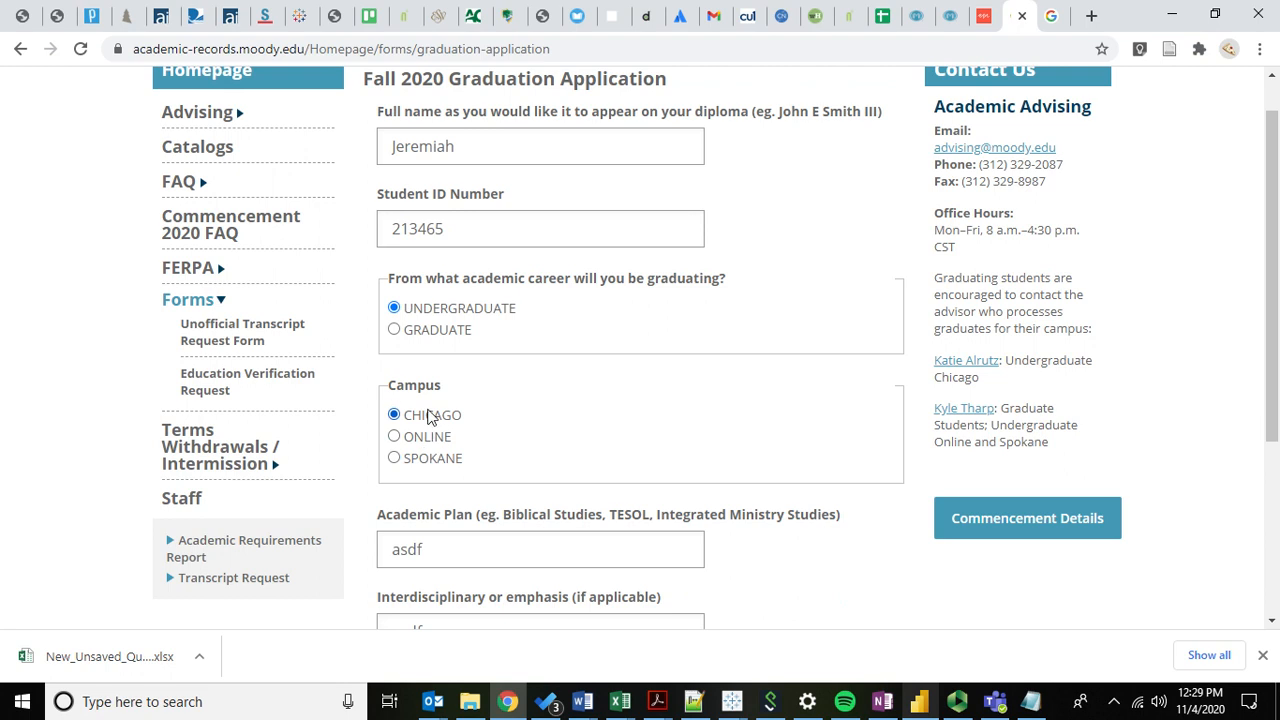
click(437, 331)
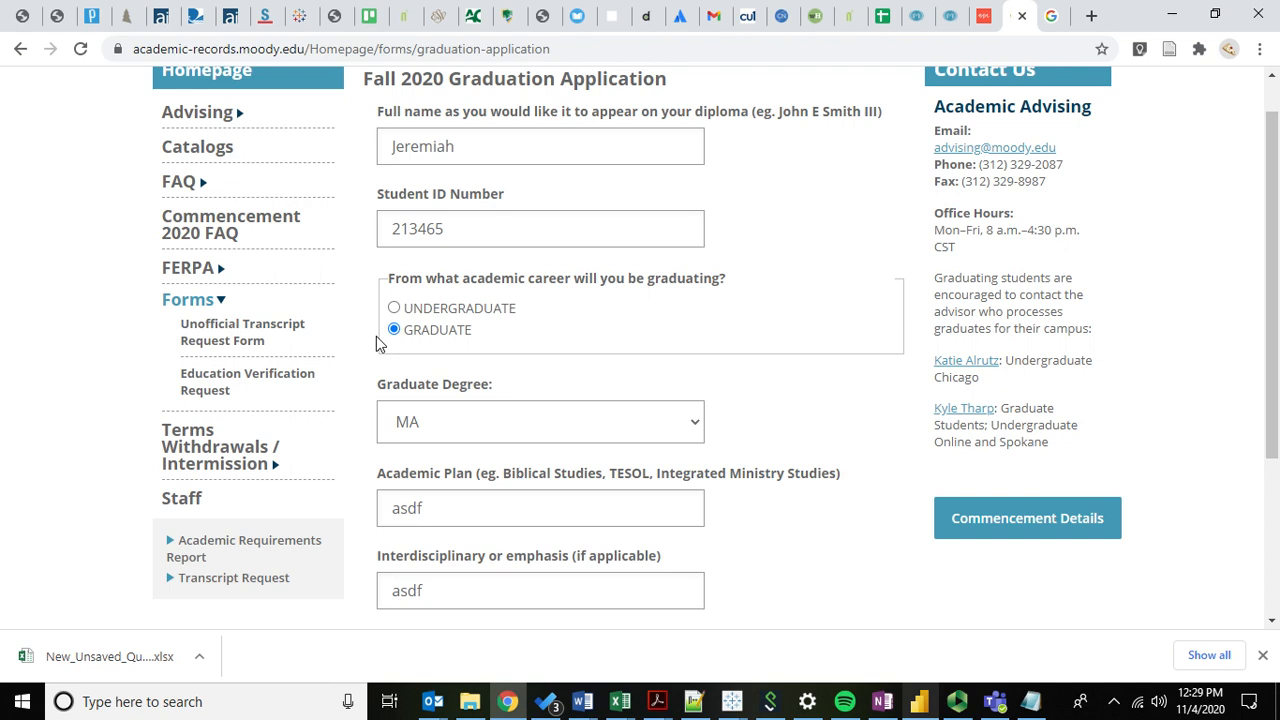
click(989, 12)
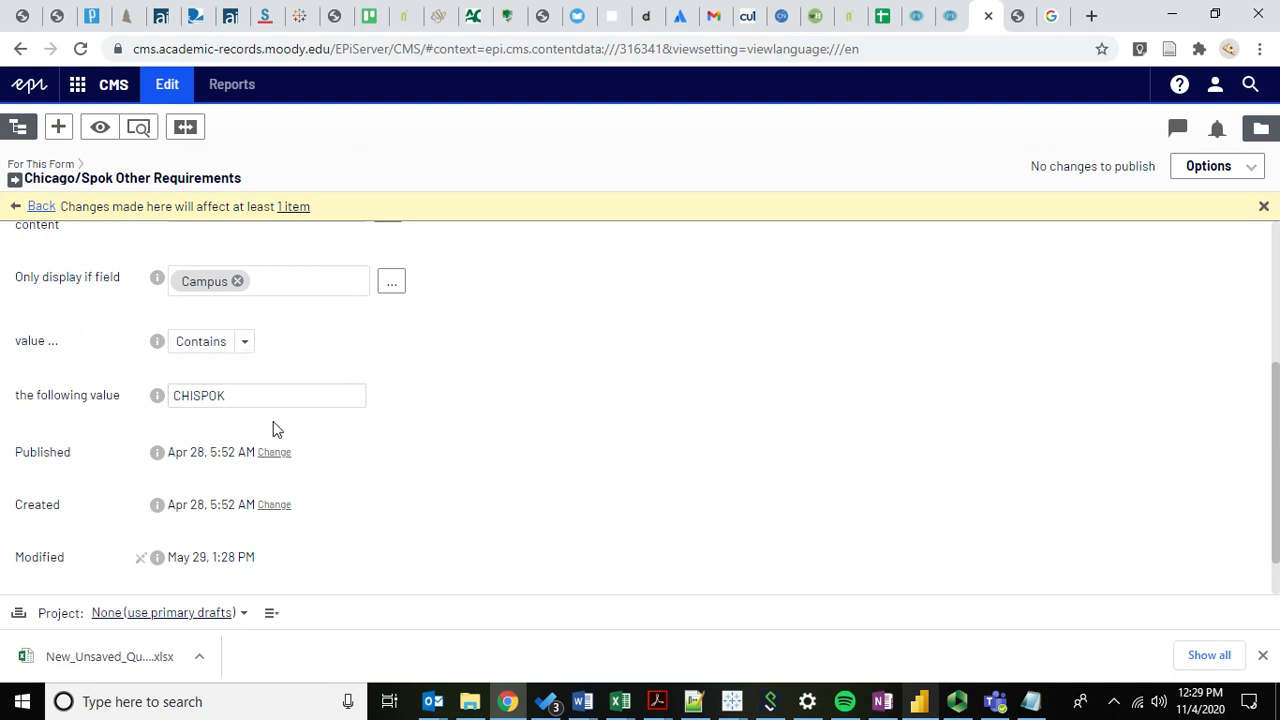
Return to the form's element list, scroll to the Campus field and choose Edit from its menu.
click(178, 396)
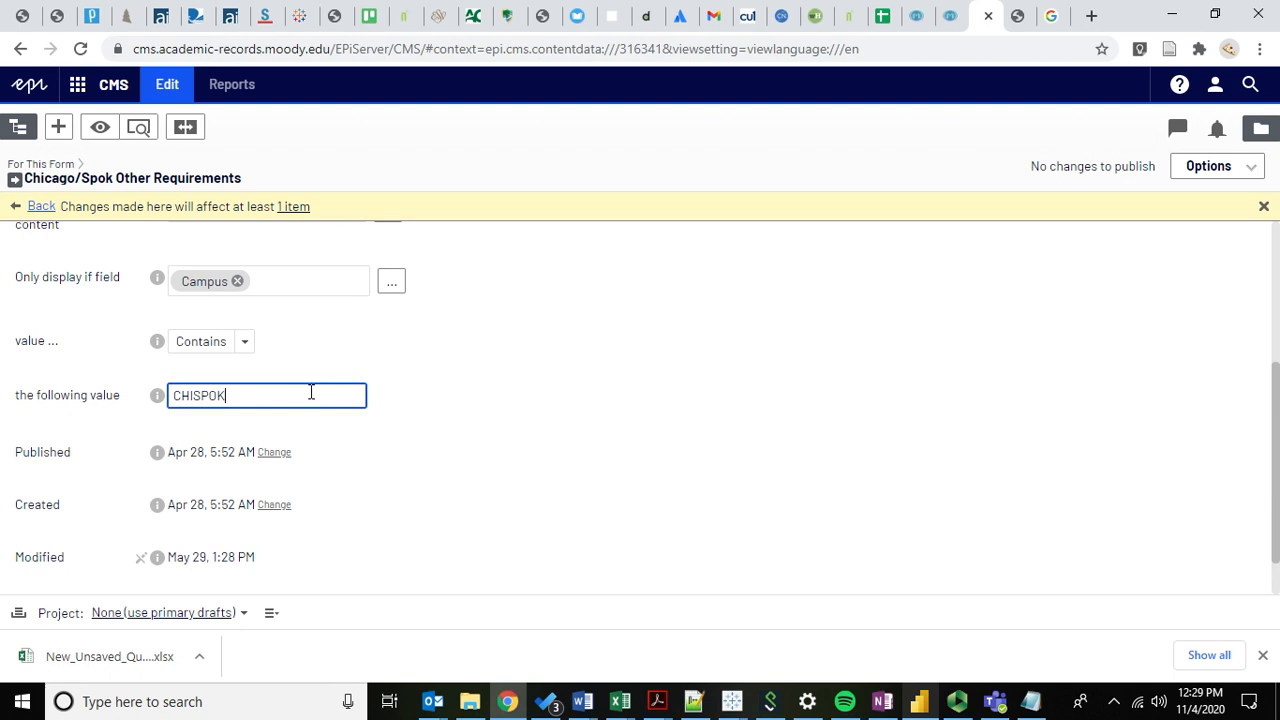
click(41, 207)
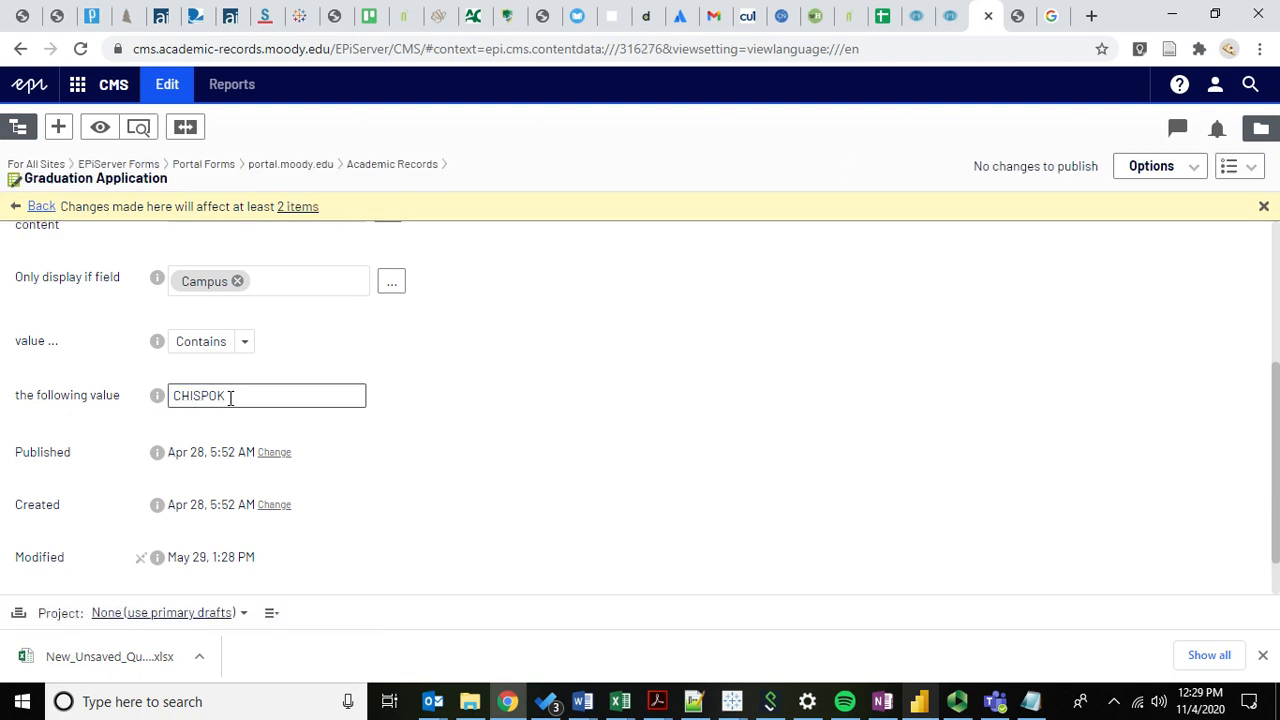
scroll(80, 469, down, 2)
scroll(75, 451, down, 10)
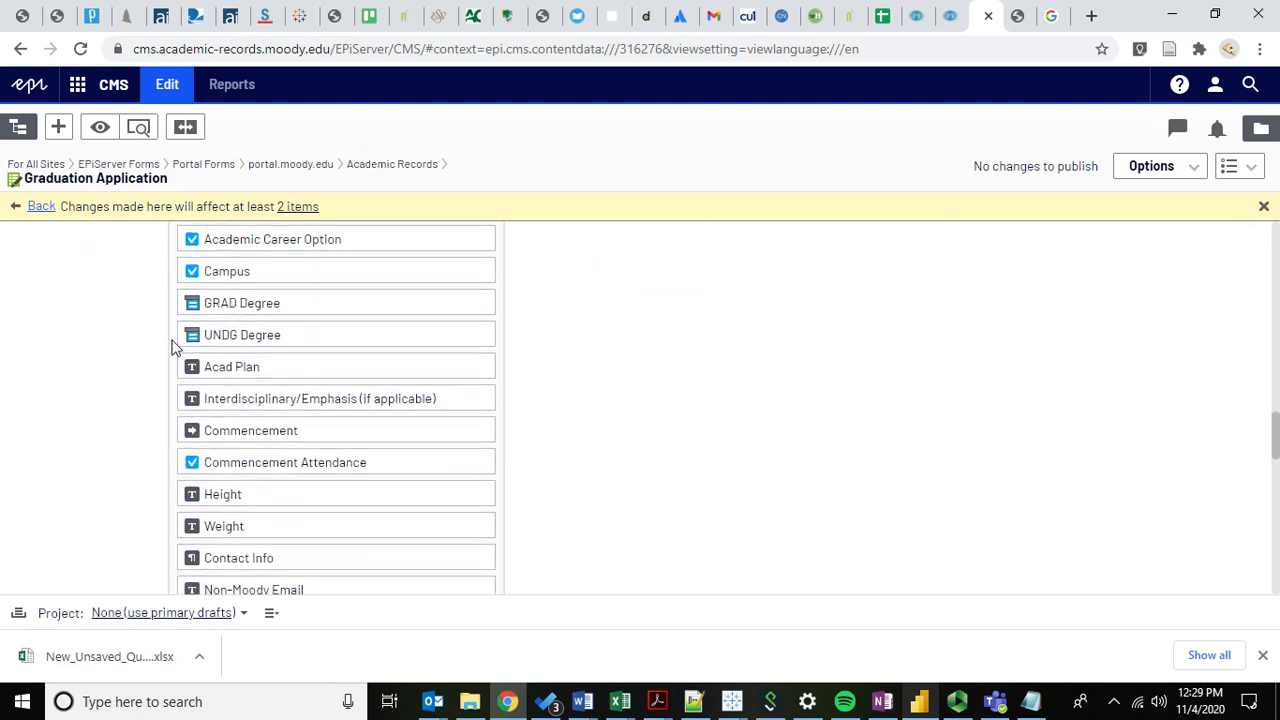
scroll(670, 374, down, 1)
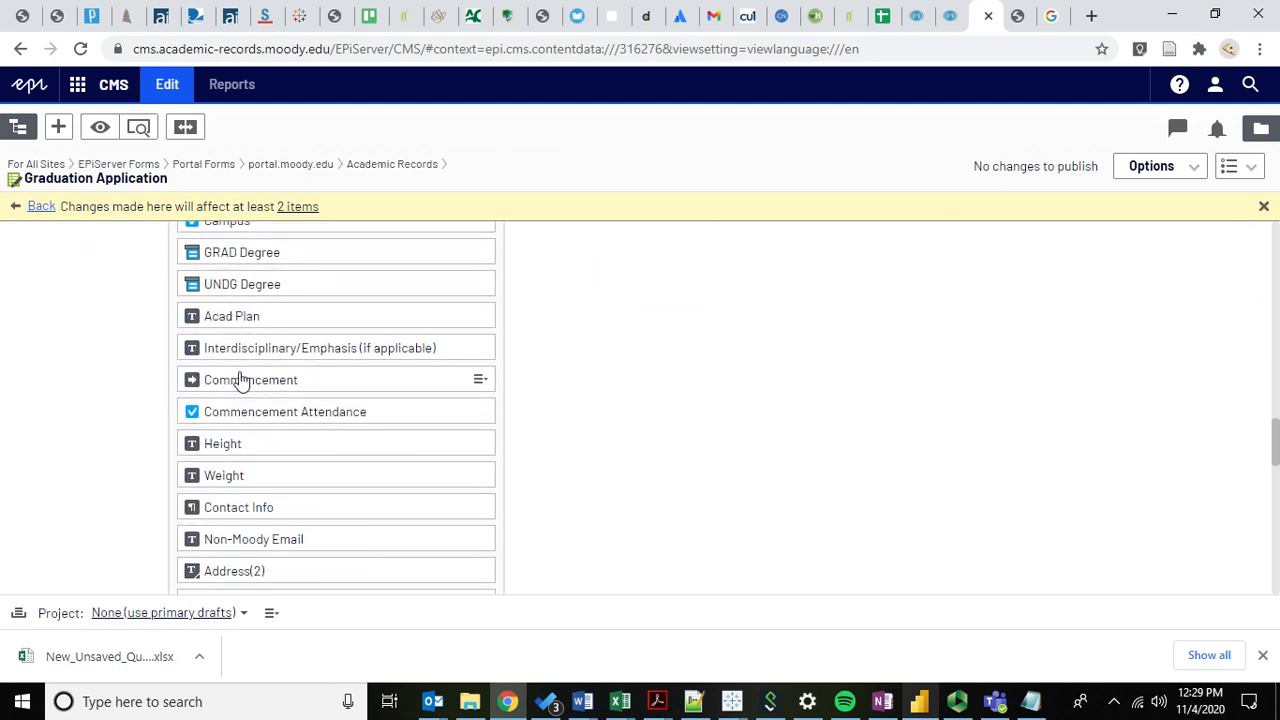
scroll(96, 365, down, 1)
scroll(96, 365, up, 3)
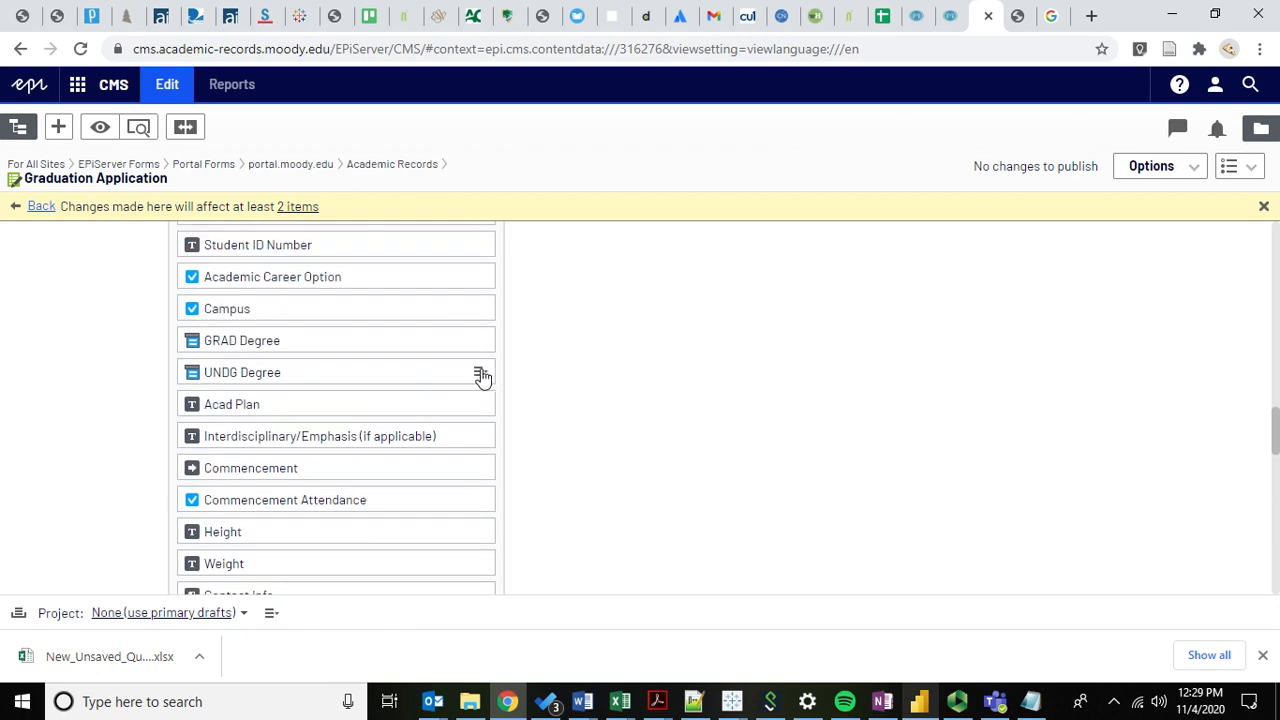
click(481, 311)
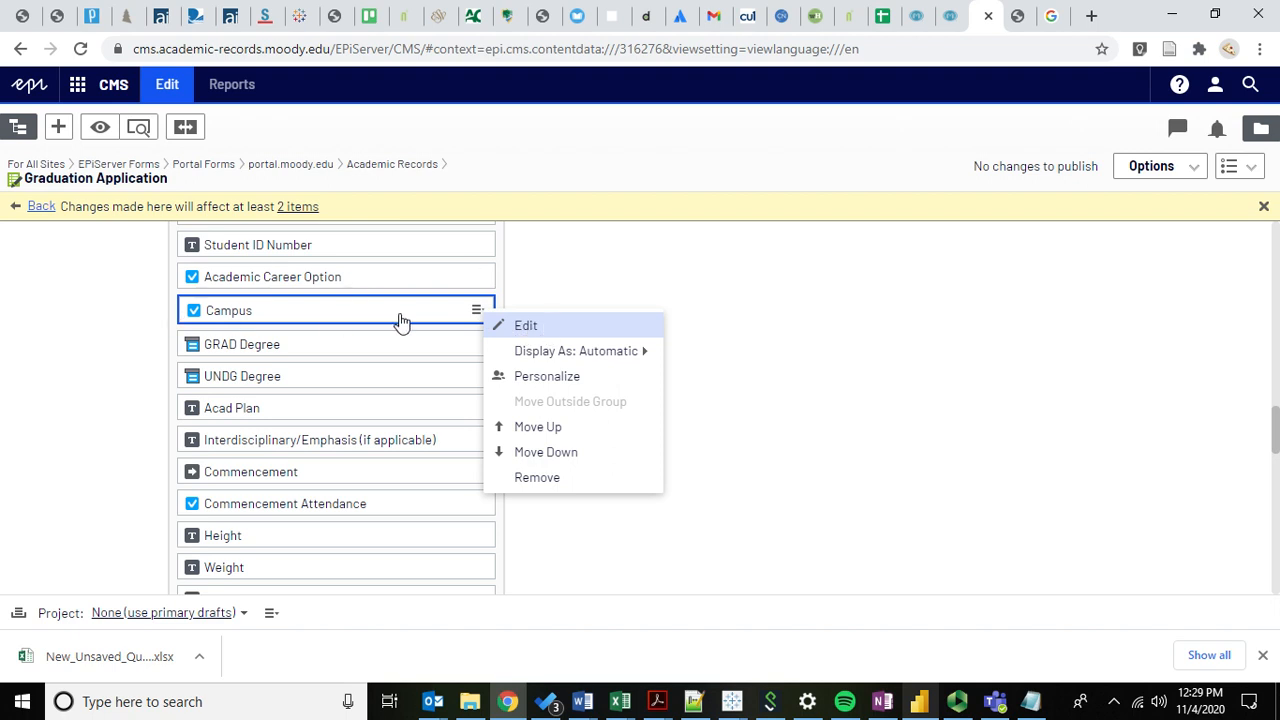
click(126, 318)
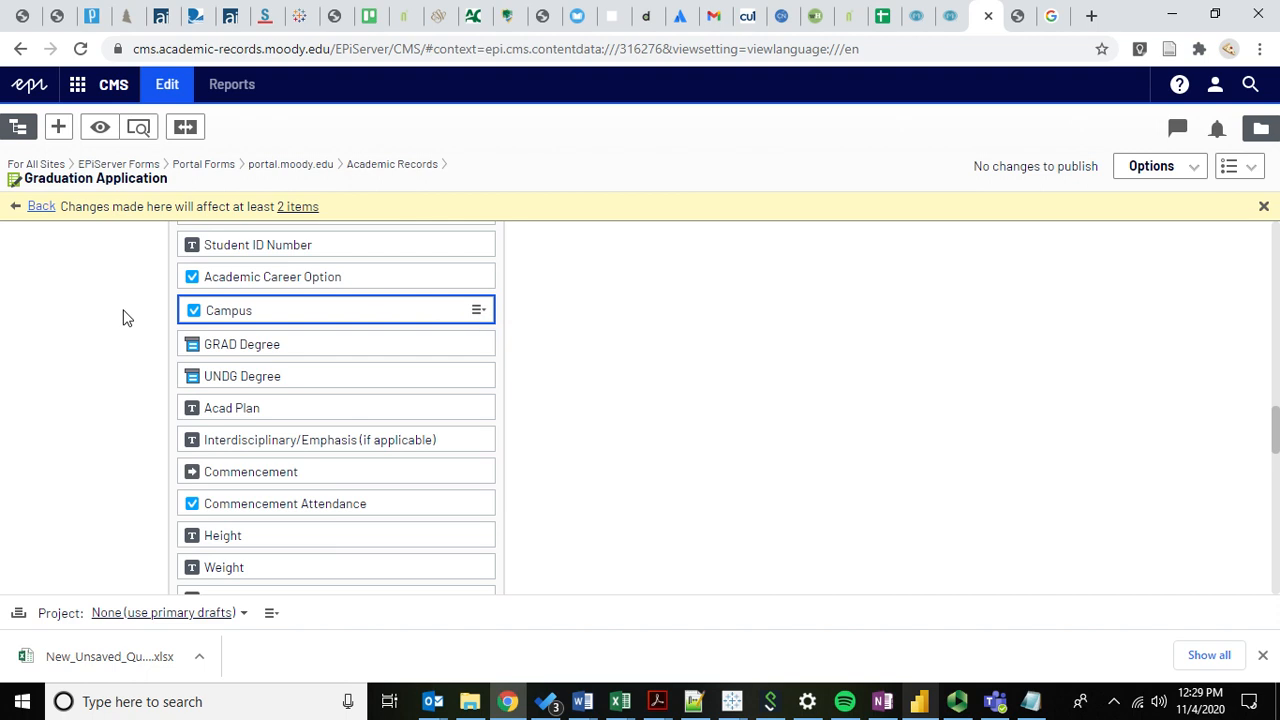
click(478, 310)
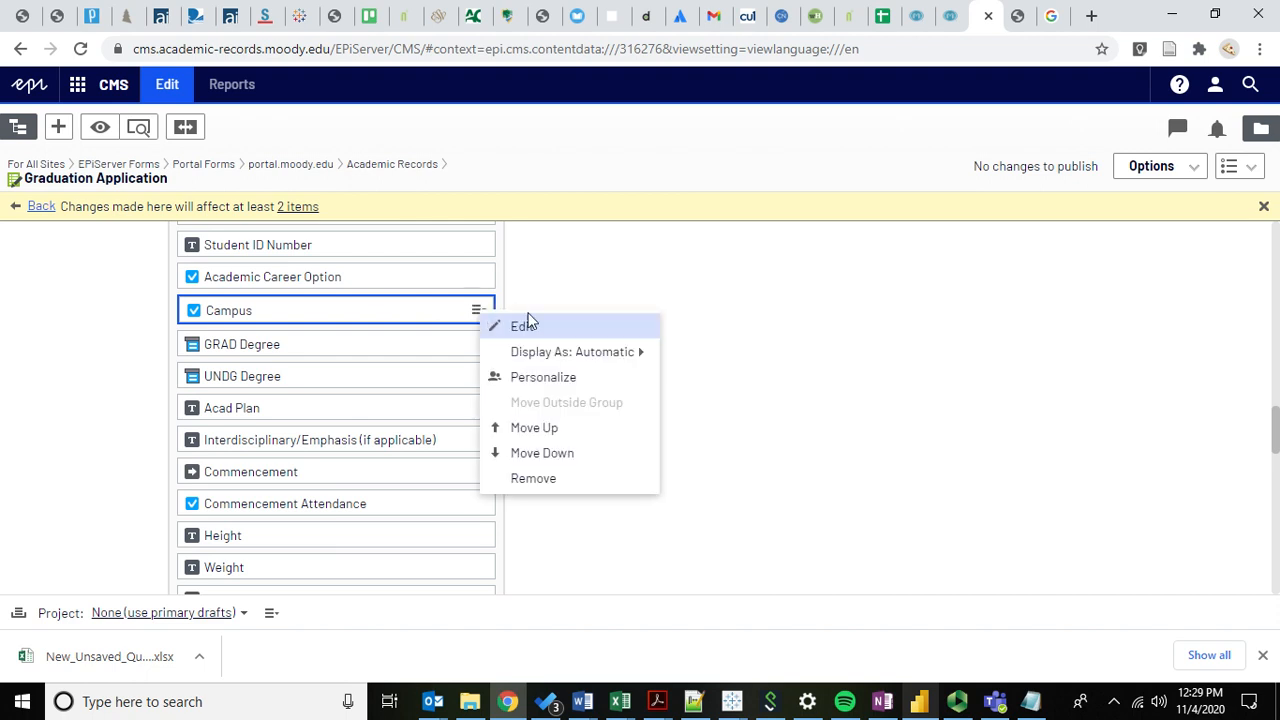
click(528, 331)
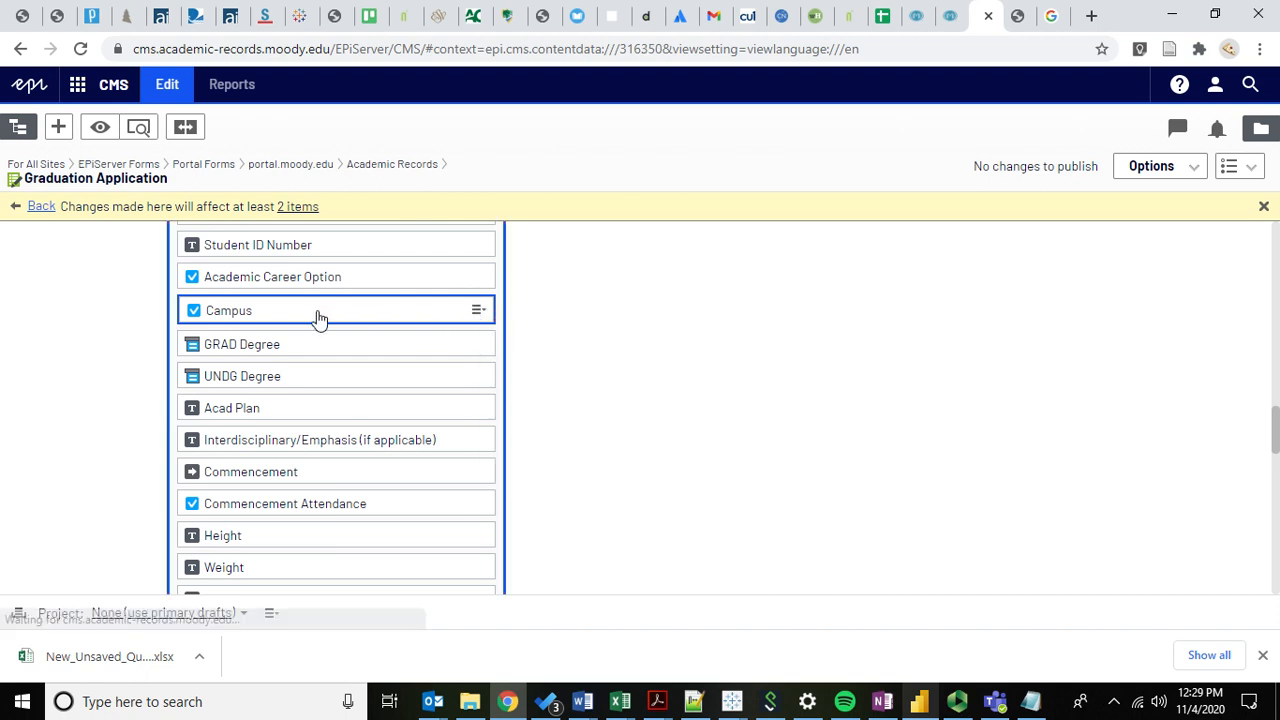
Scroll through the Campus Items table (Chicago, Online, Spokane), then go back to the form.
scroll(100, 390, down, 5)
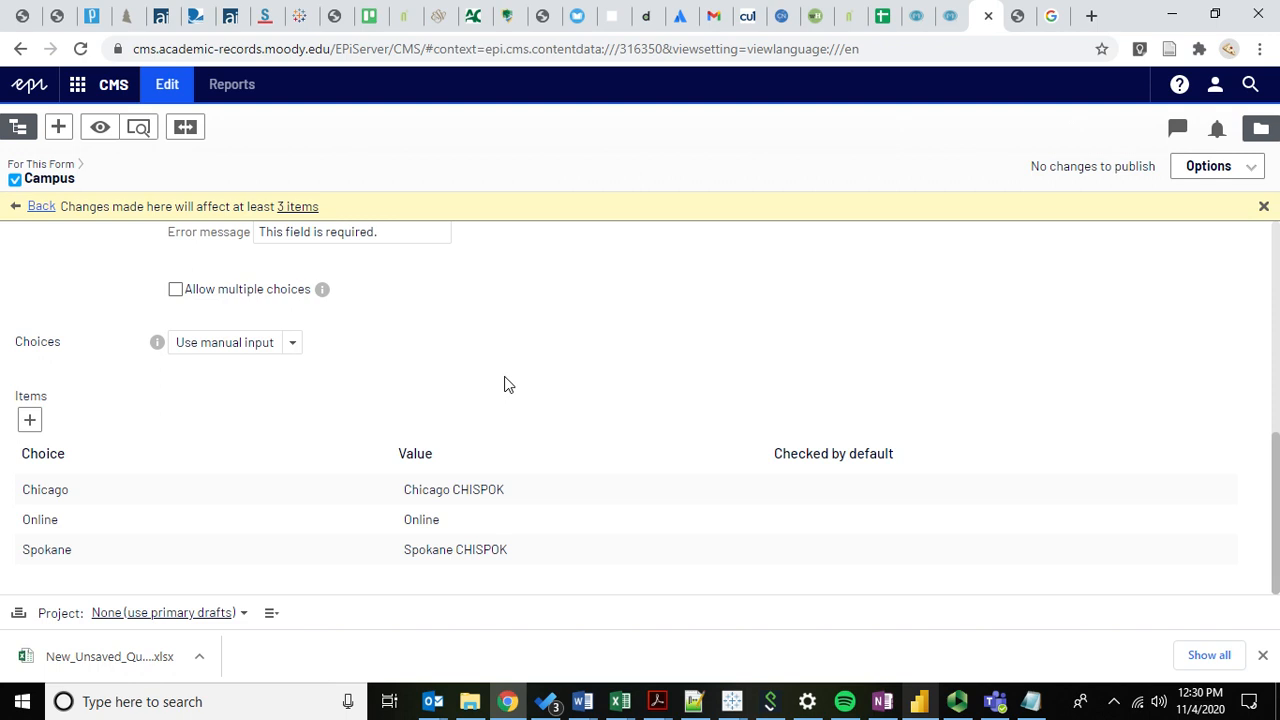
scroll(167, 371, up, 3)
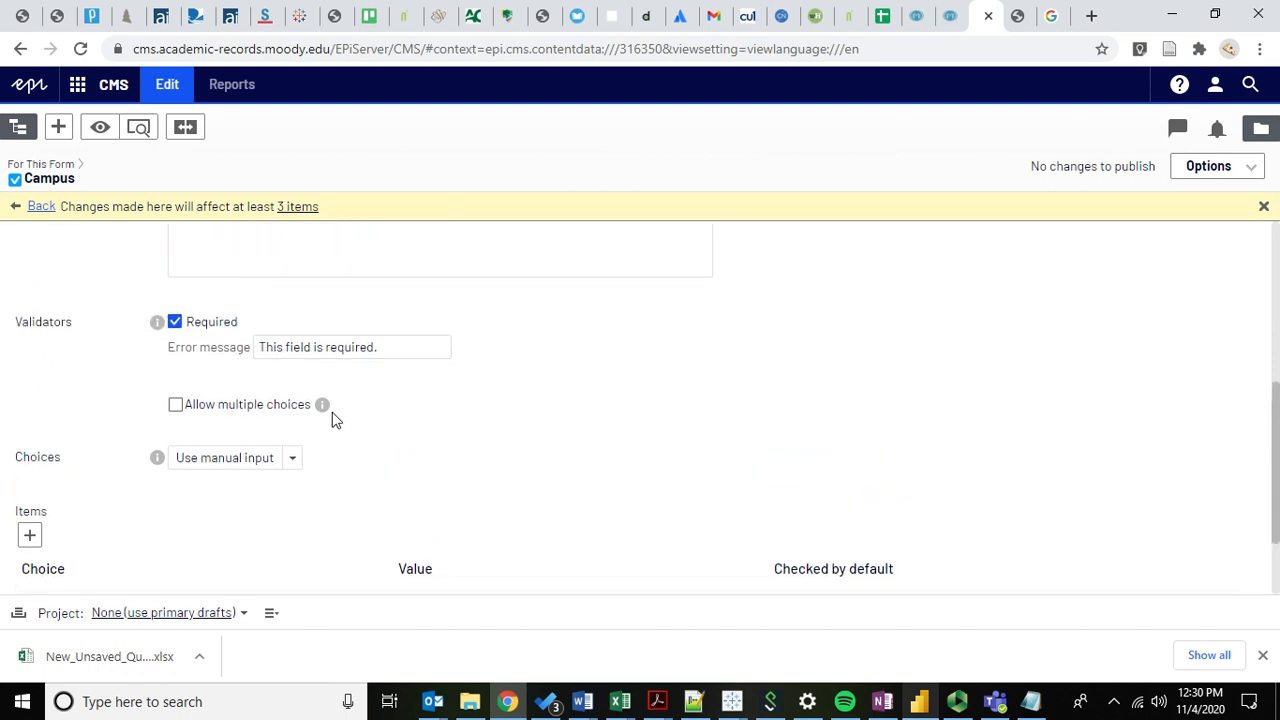
scroll(100, 394, down, 1)
scroll(100, 394, up, 3)
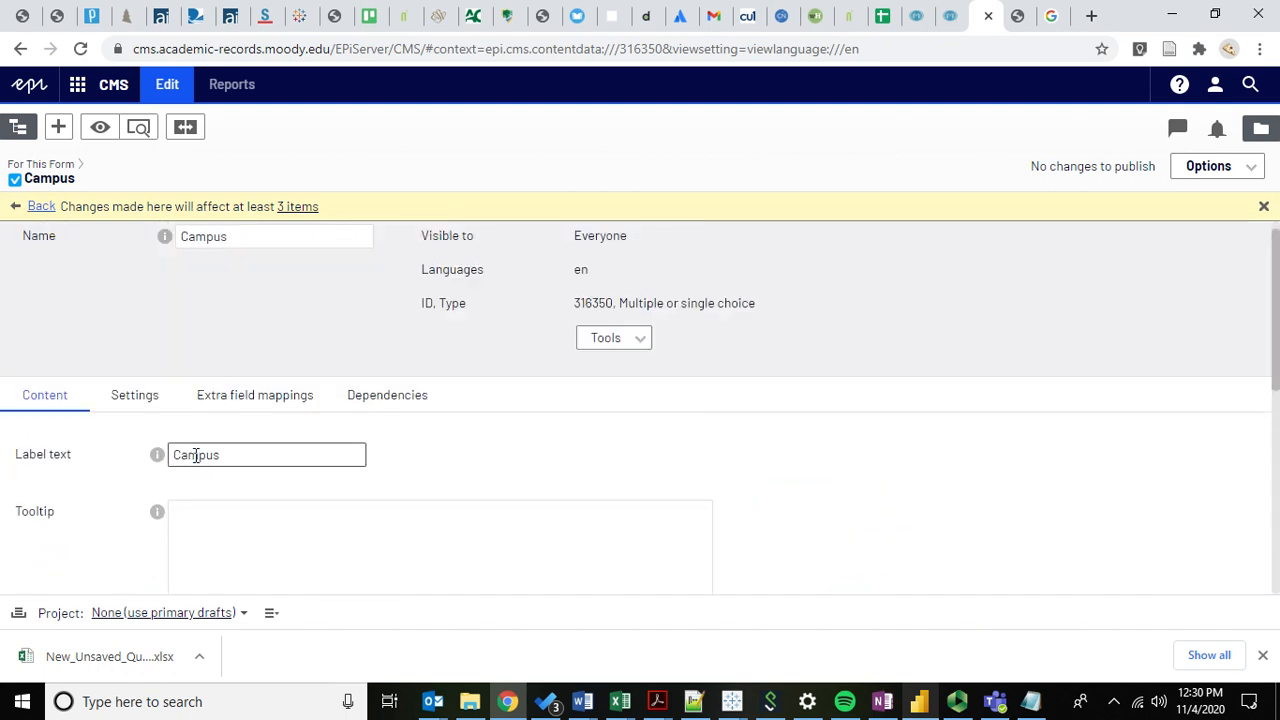
scroll(195, 453, down, 3)
scroll(195, 455, down, 2)
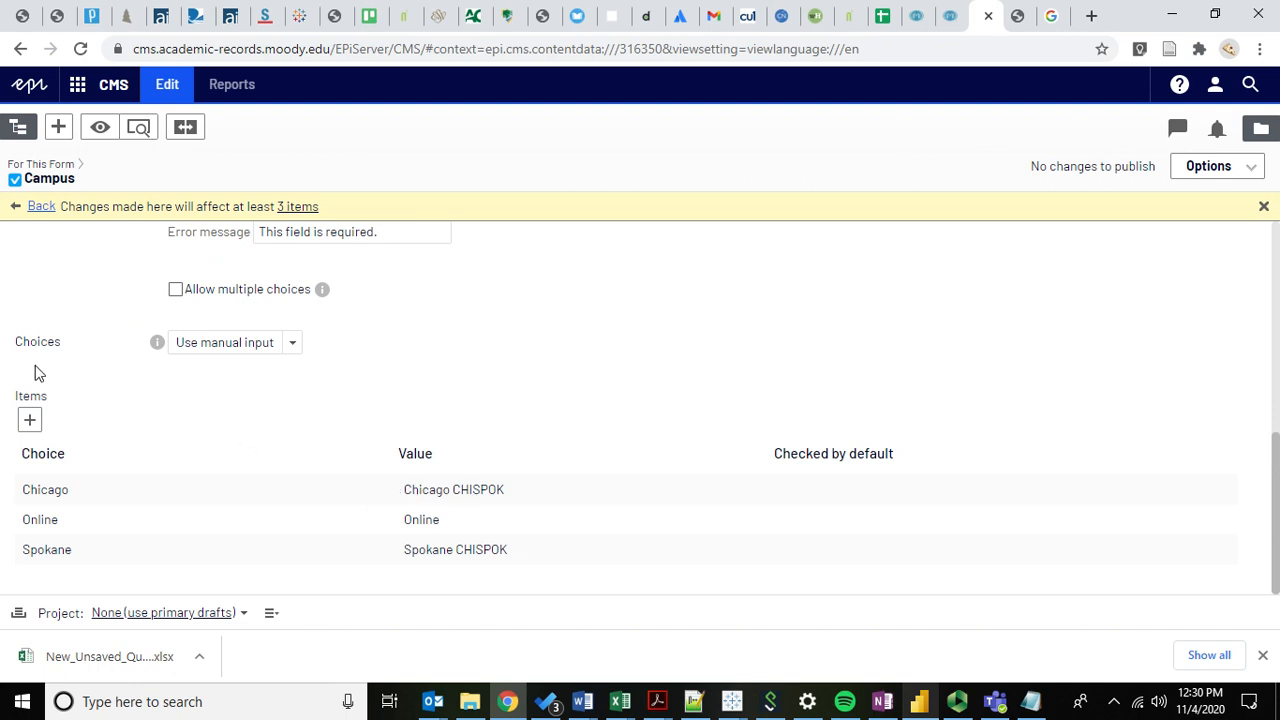
scroll(104, 280, up, 5)
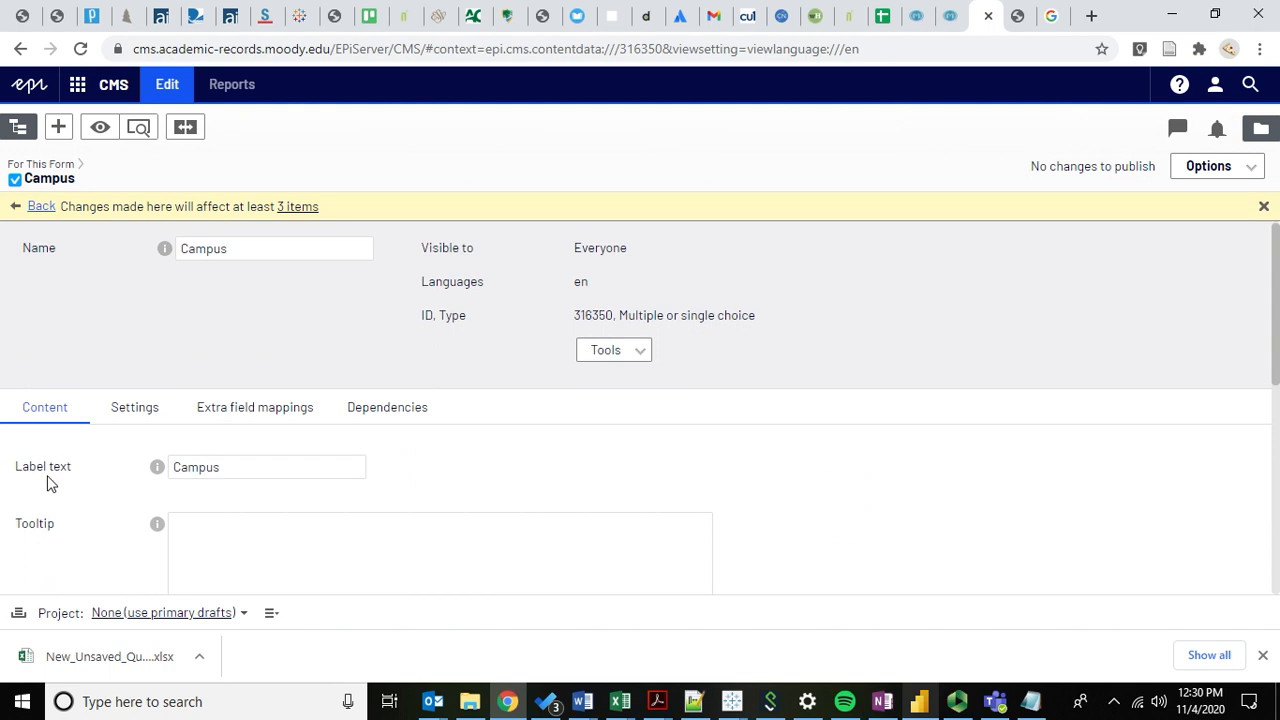
scroll(48, 440, down, 6)
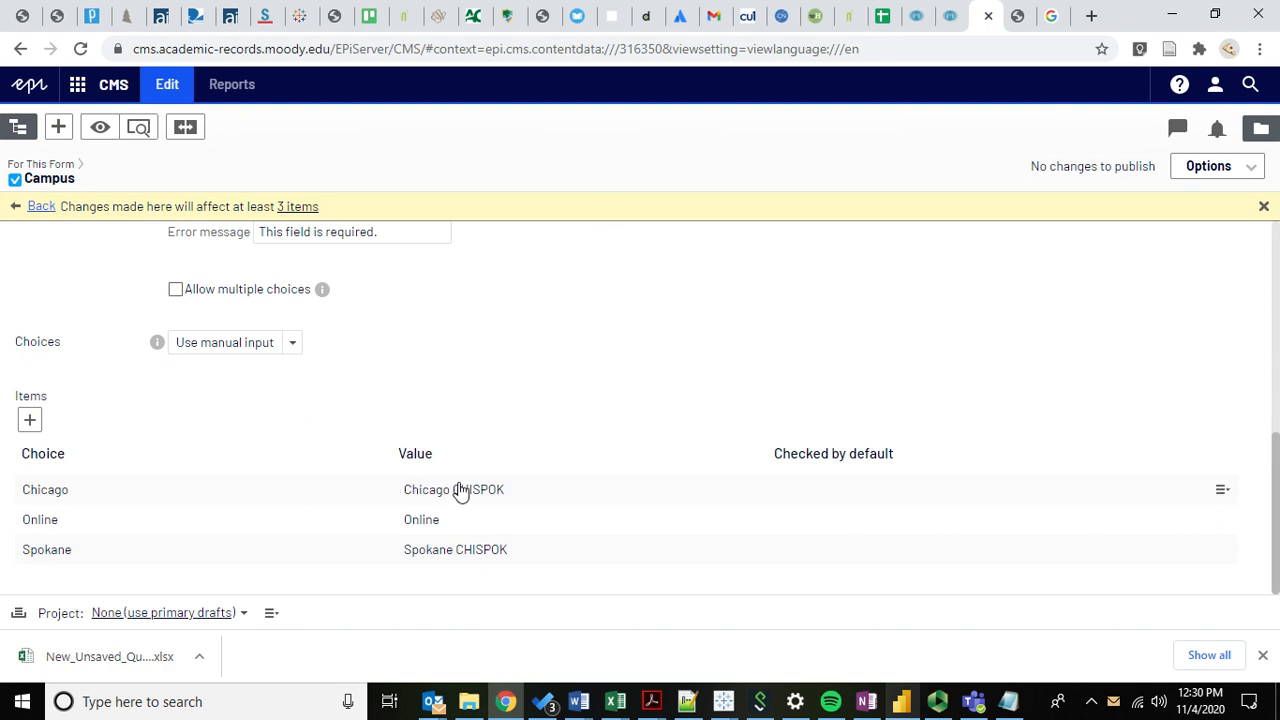
scroll(349, 335, up, 2)
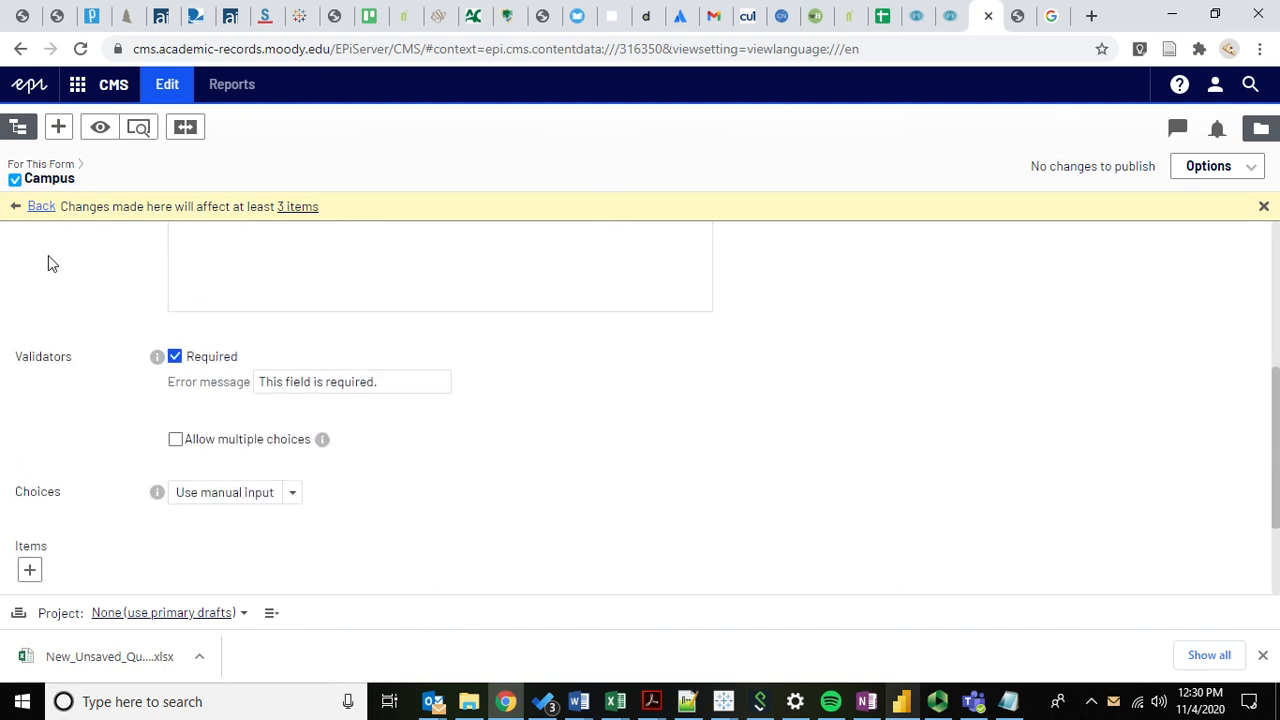
scroll(52, 263, down, 2)
click(38, 208)
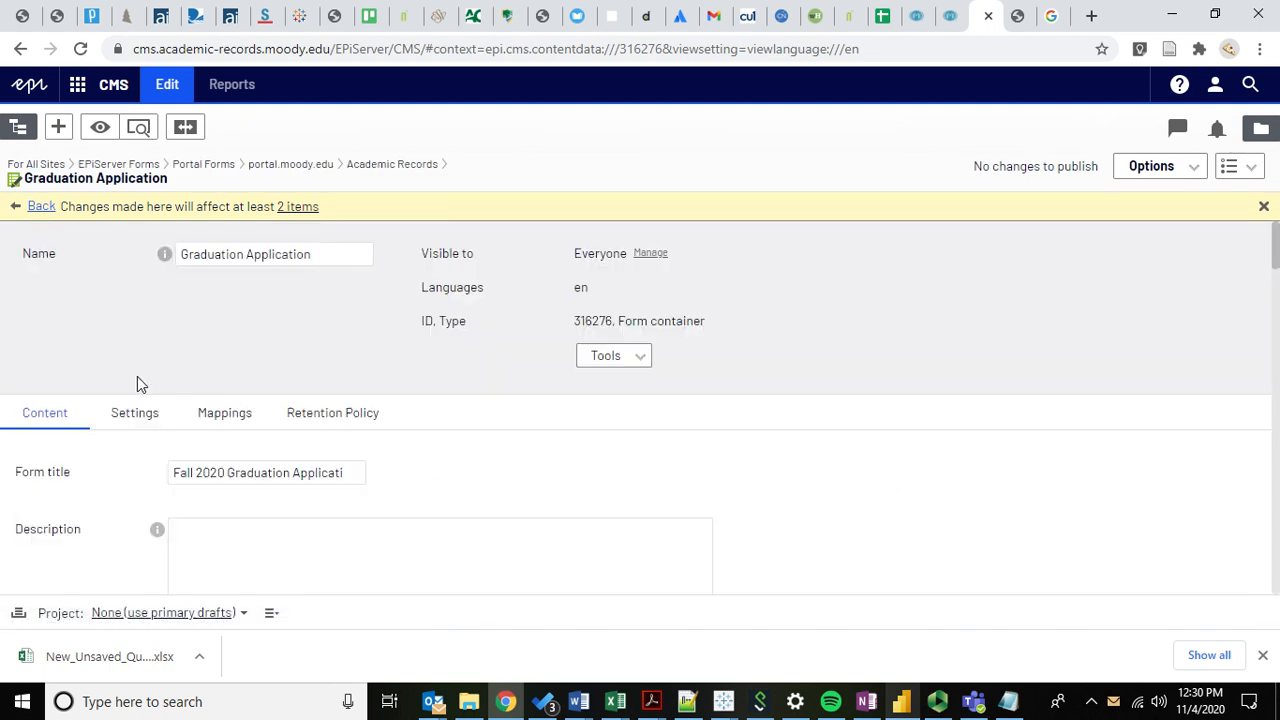
Open the Other Info MDL step and confirm it displays only when Campus equals Online.
scroll(95, 472, down, 10)
scroll(95, 468, down, 15)
scroll(139, 498, down, 2)
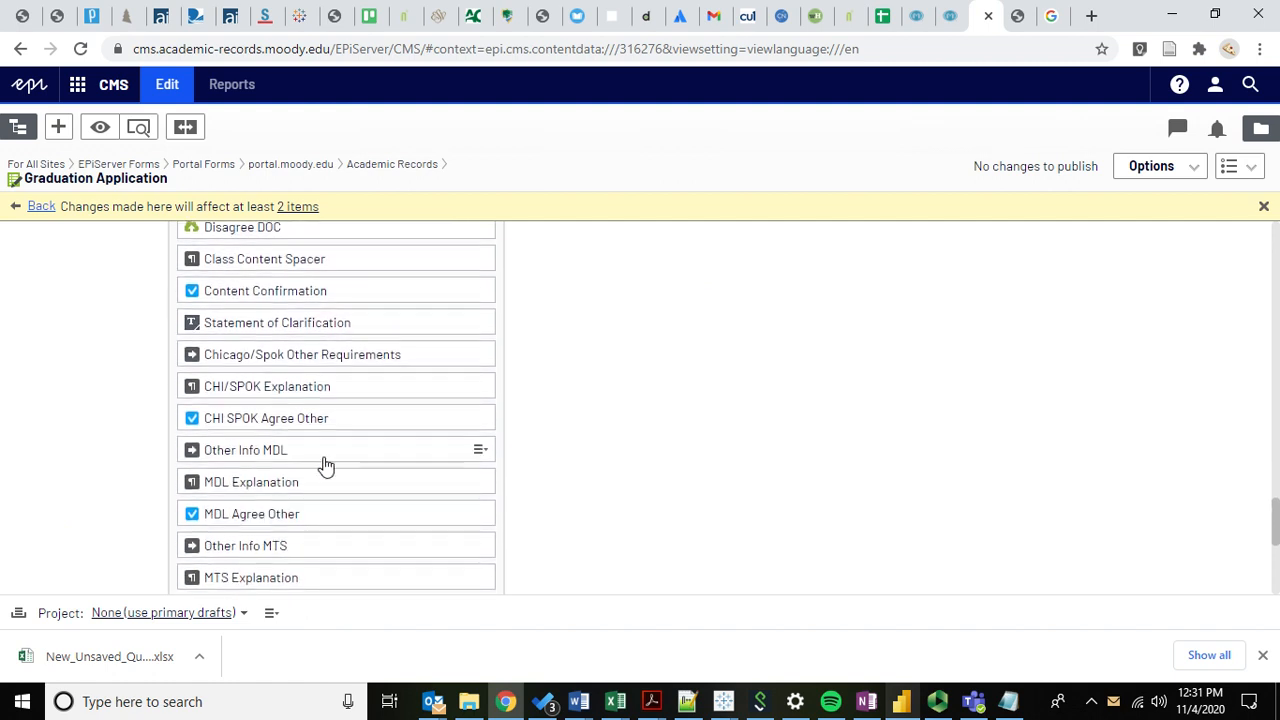
click(479, 451)
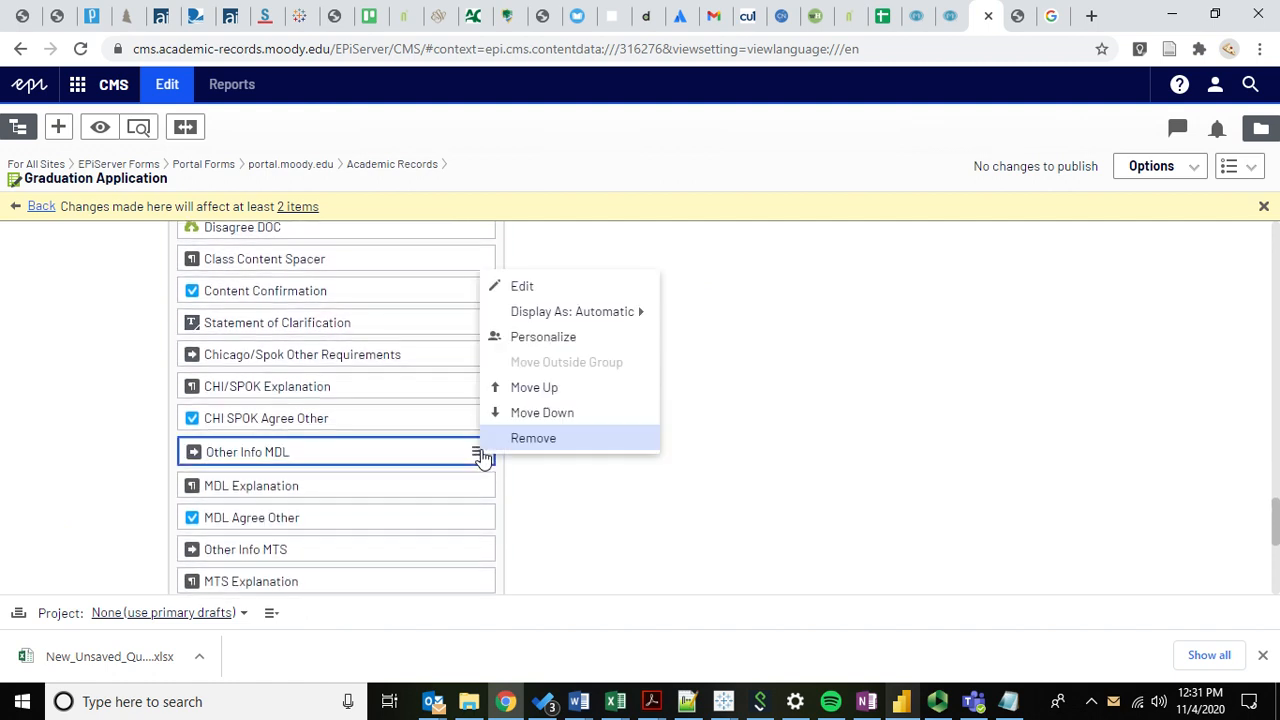
click(548, 290)
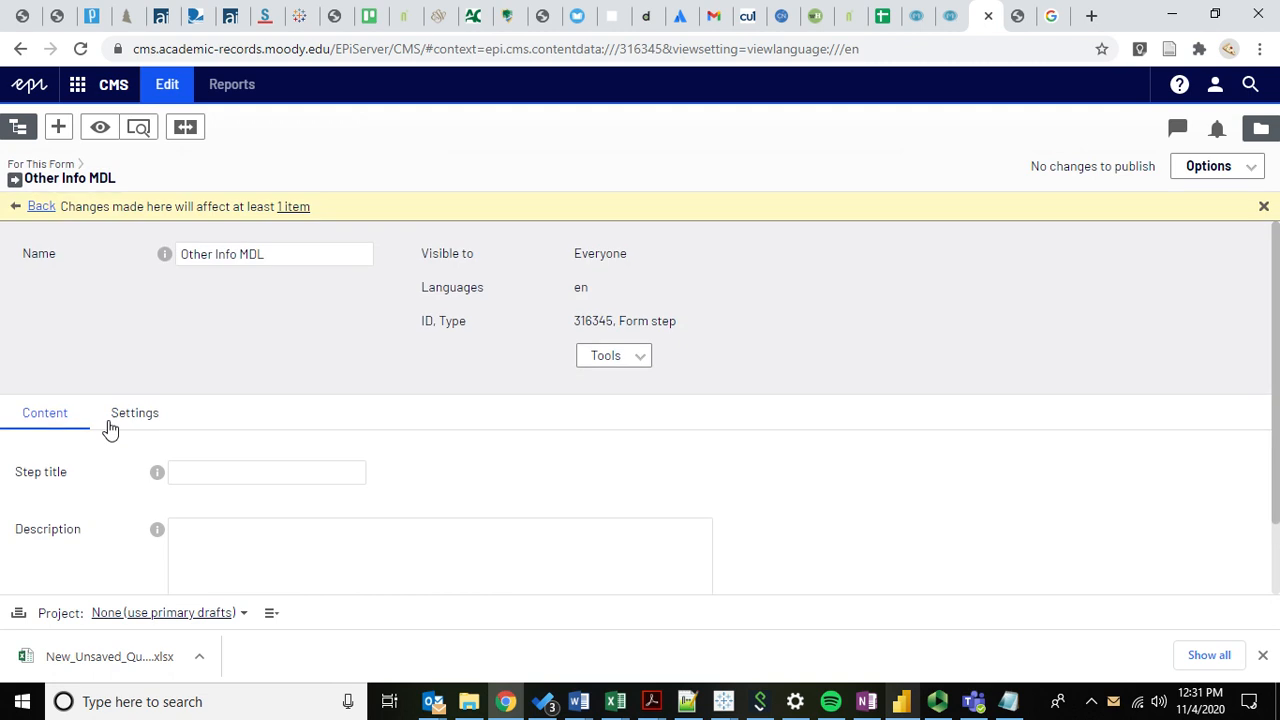
click(128, 422)
scroll(75, 478, down, 2)
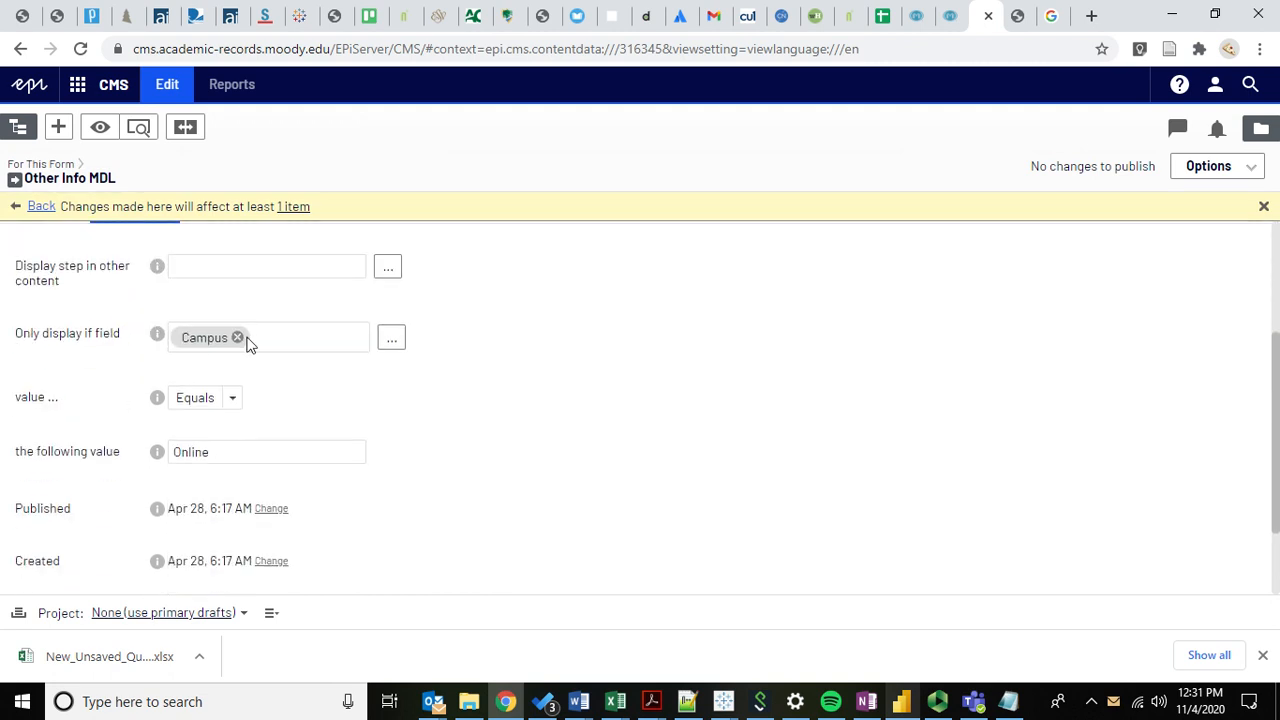
scroll(109, 443, down, 1)
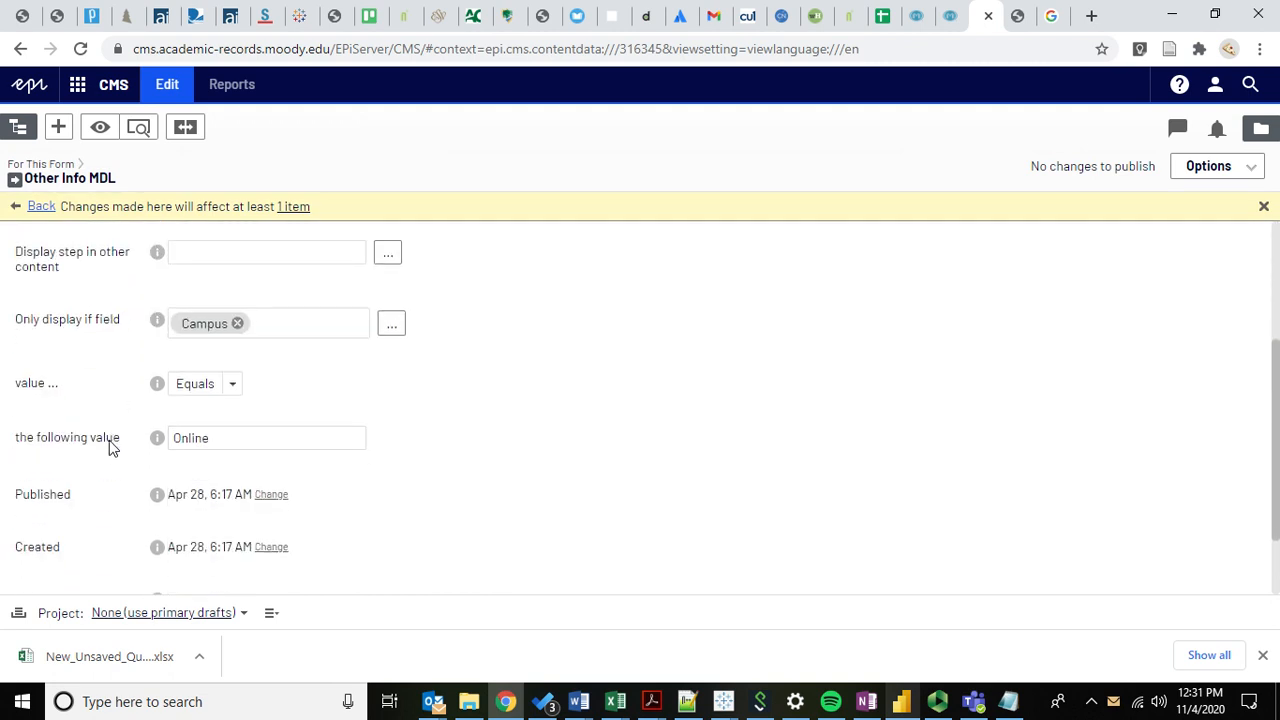
scroll(104, 348, up, 2)
click(40, 271)
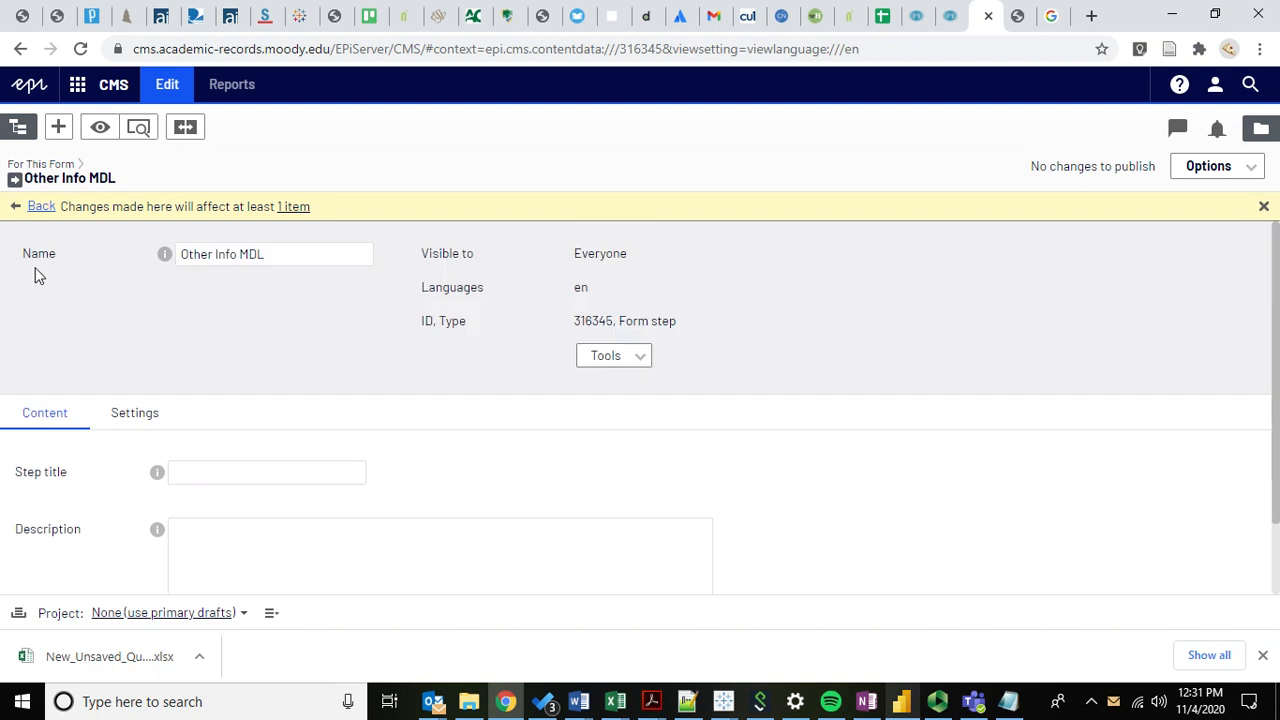
click(41, 208)
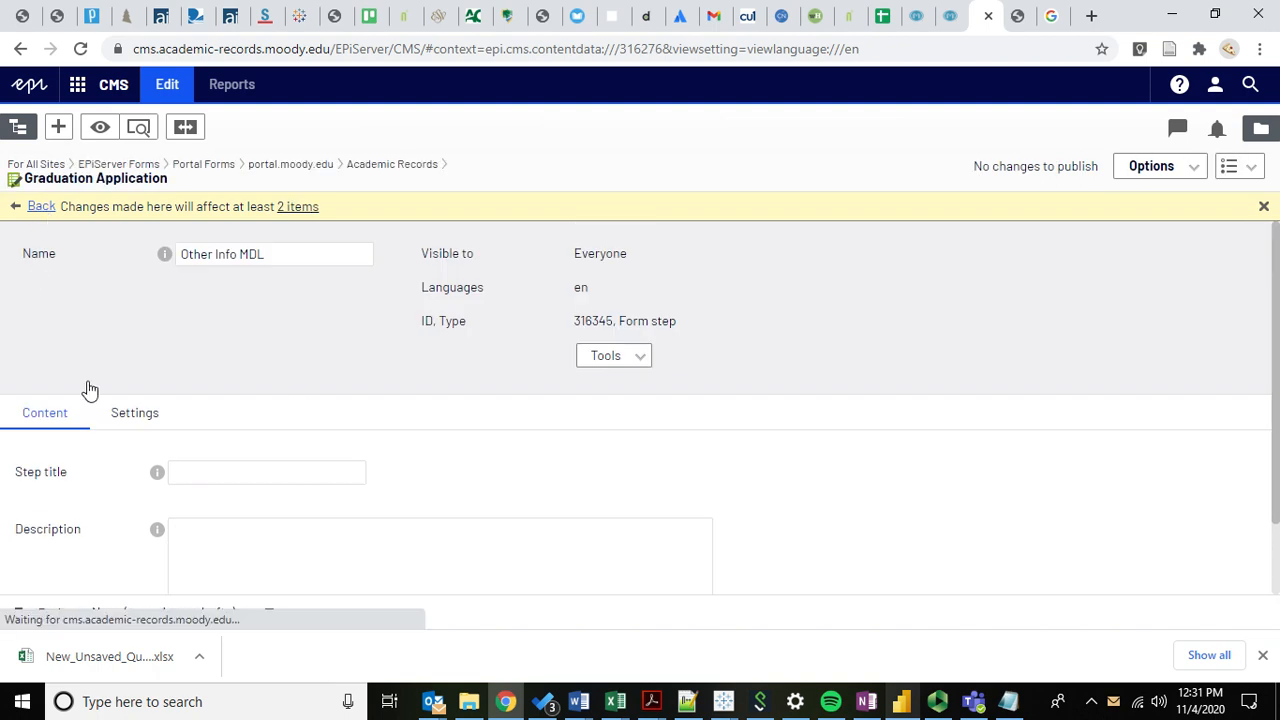
On the live form, choose Undergraduate and the Online campus, then return to the CMS.
scroll(82, 496, down, 2)
scroll(82, 496, down, 4)
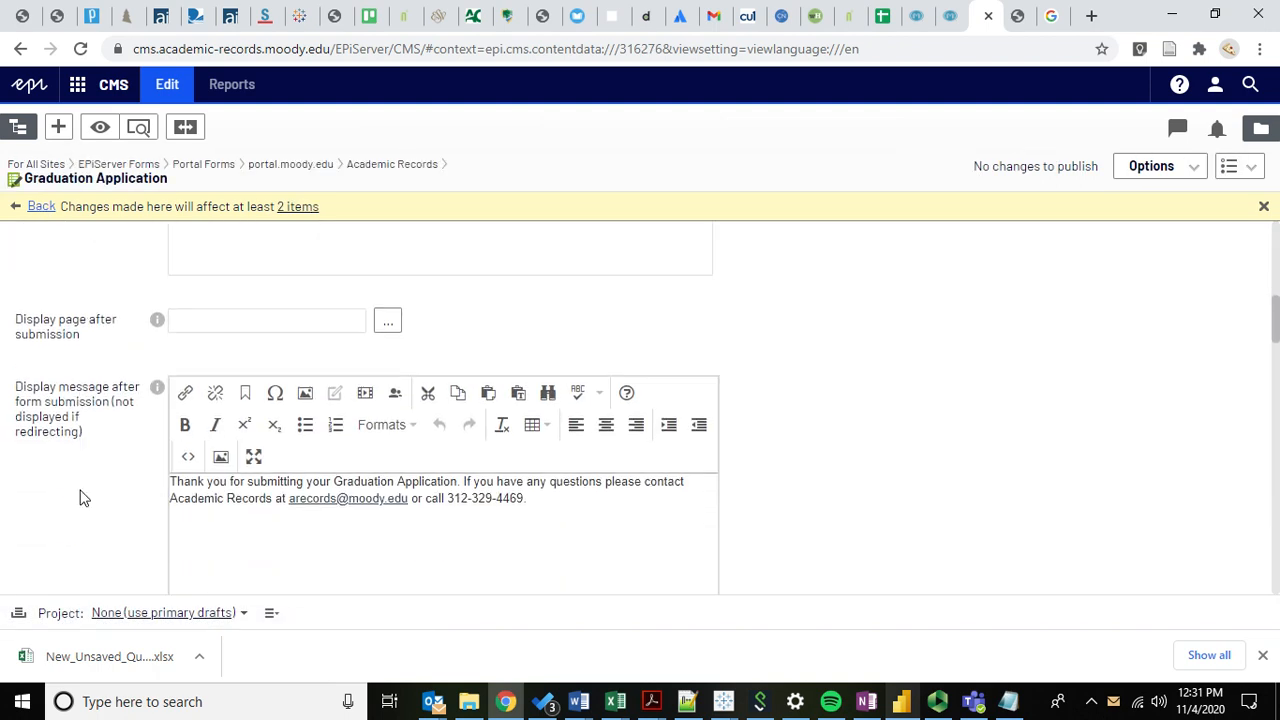
click(1015, 18)
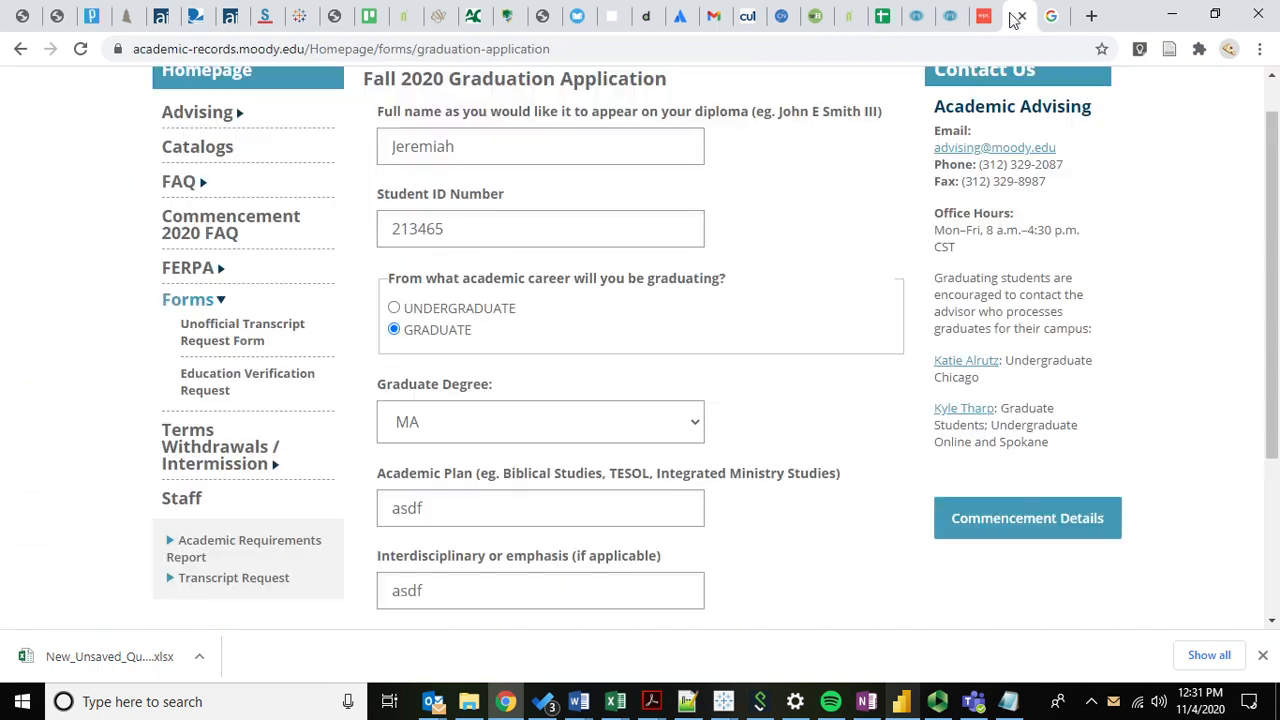
click(393, 308)
click(394, 437)
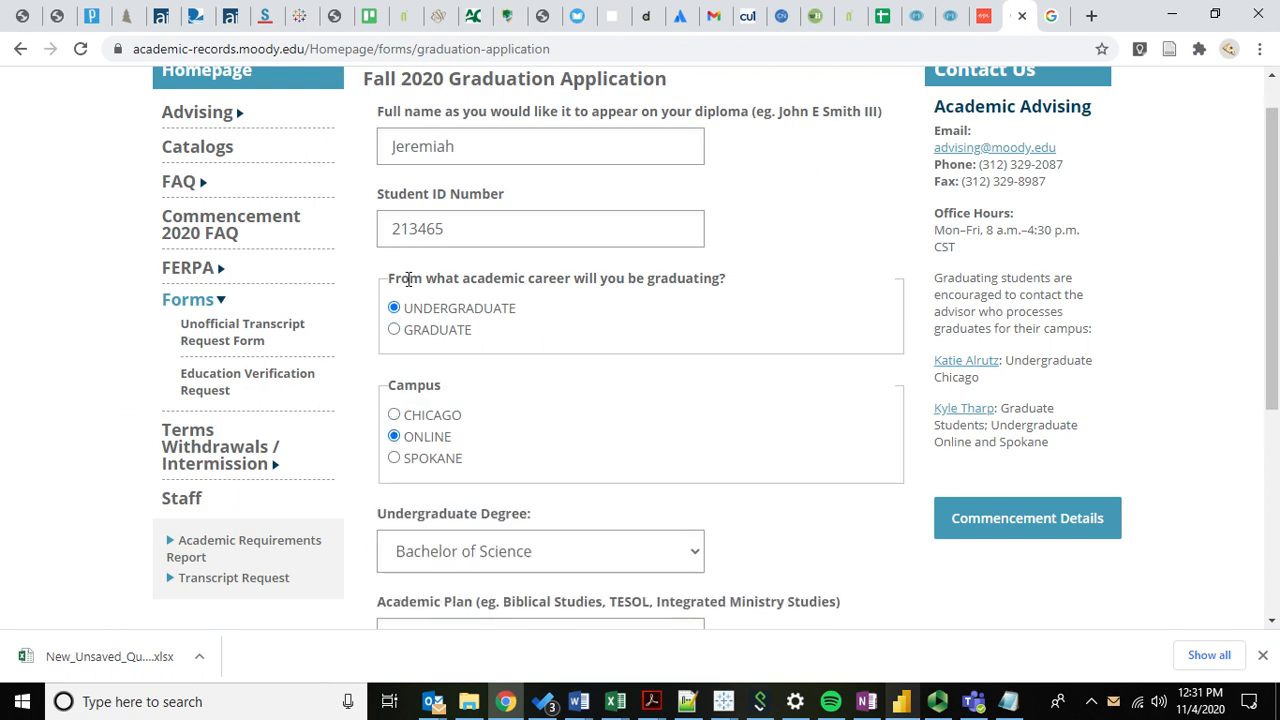
click(983, 16)
scroll(118, 378, down, 10)
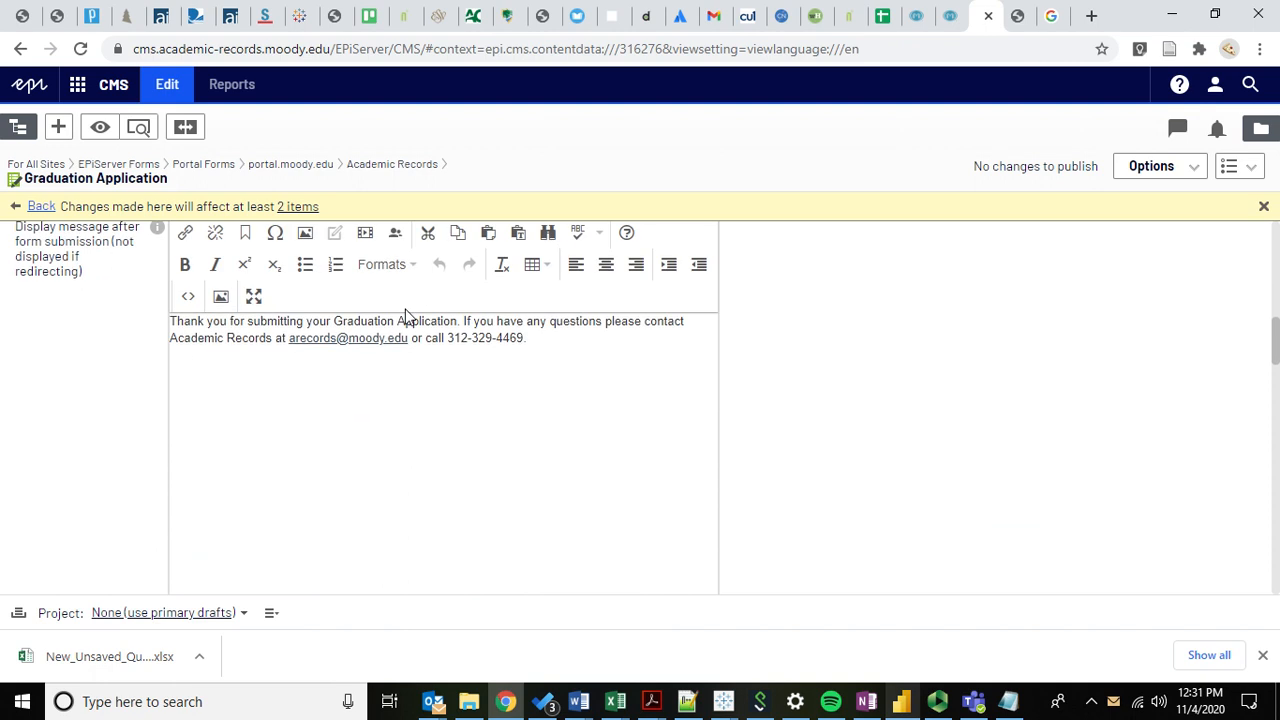
Scroll the element list to Other Info MDL and switch to the live Fall 2020 Graduation Application.
scroll(72, 444, down, 4)
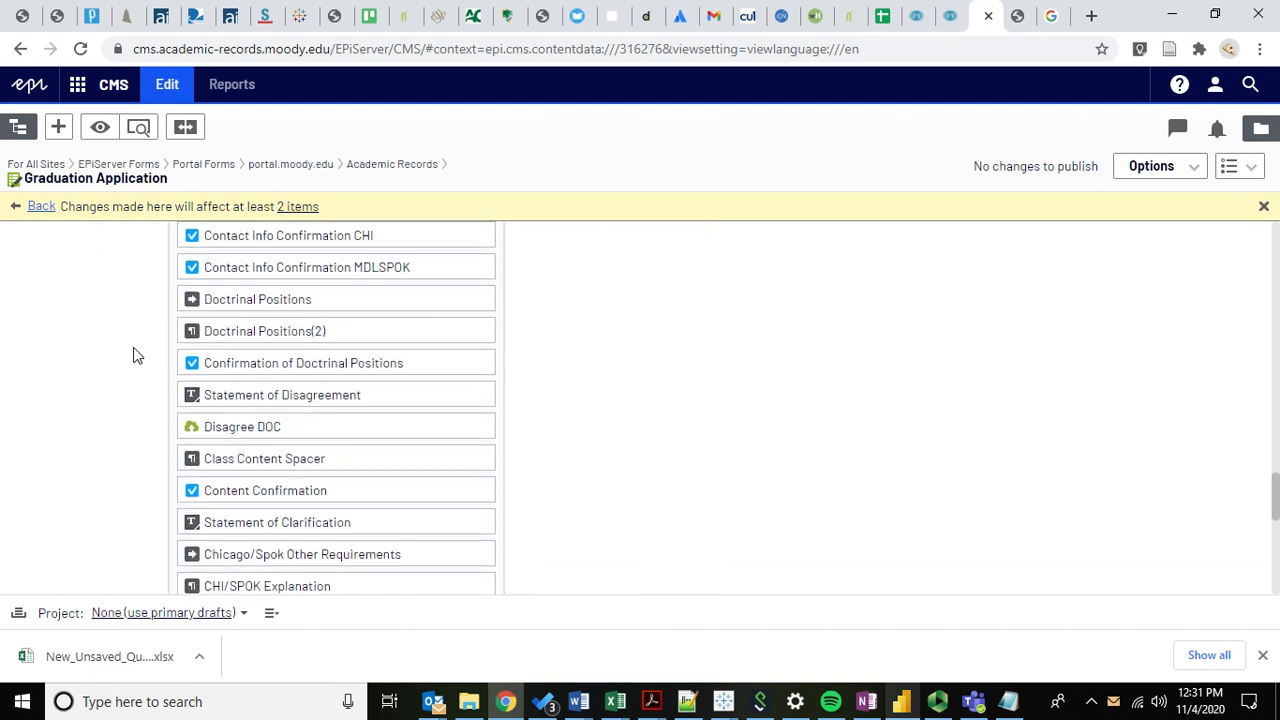
scroll(140, 350, up, 1)
scroll(131, 354, down, 2)
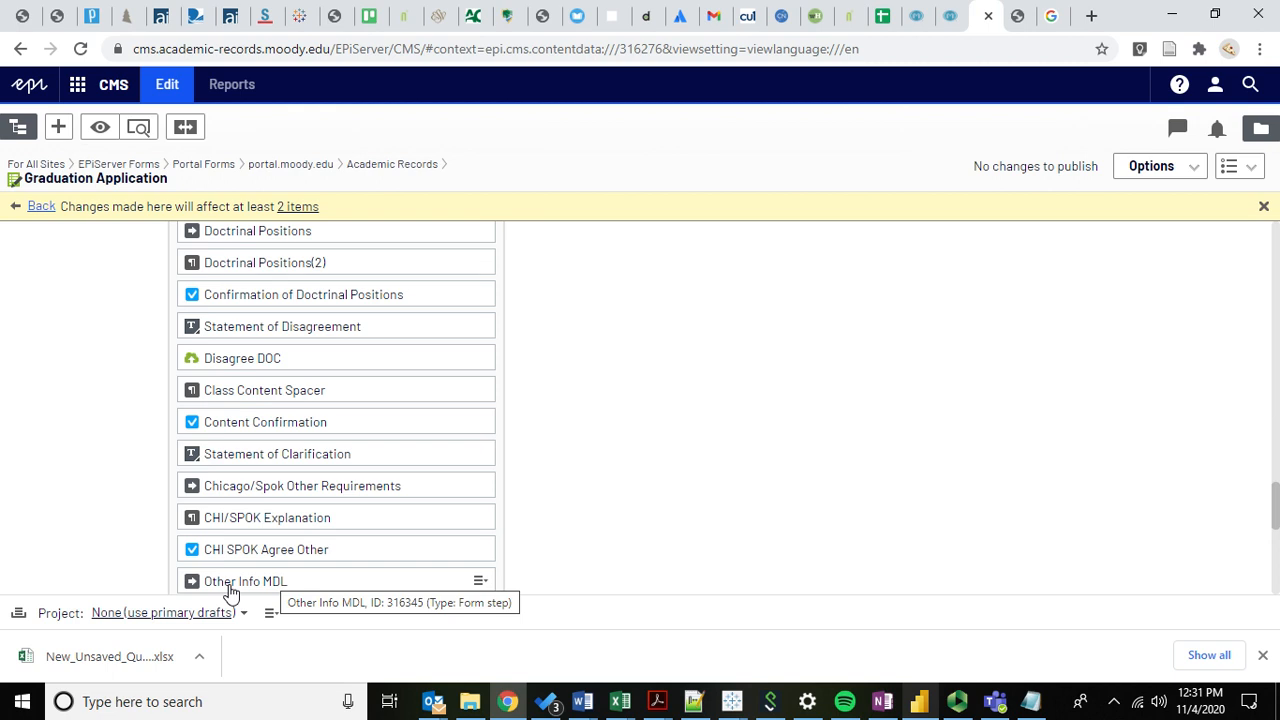
click(1020, 15)
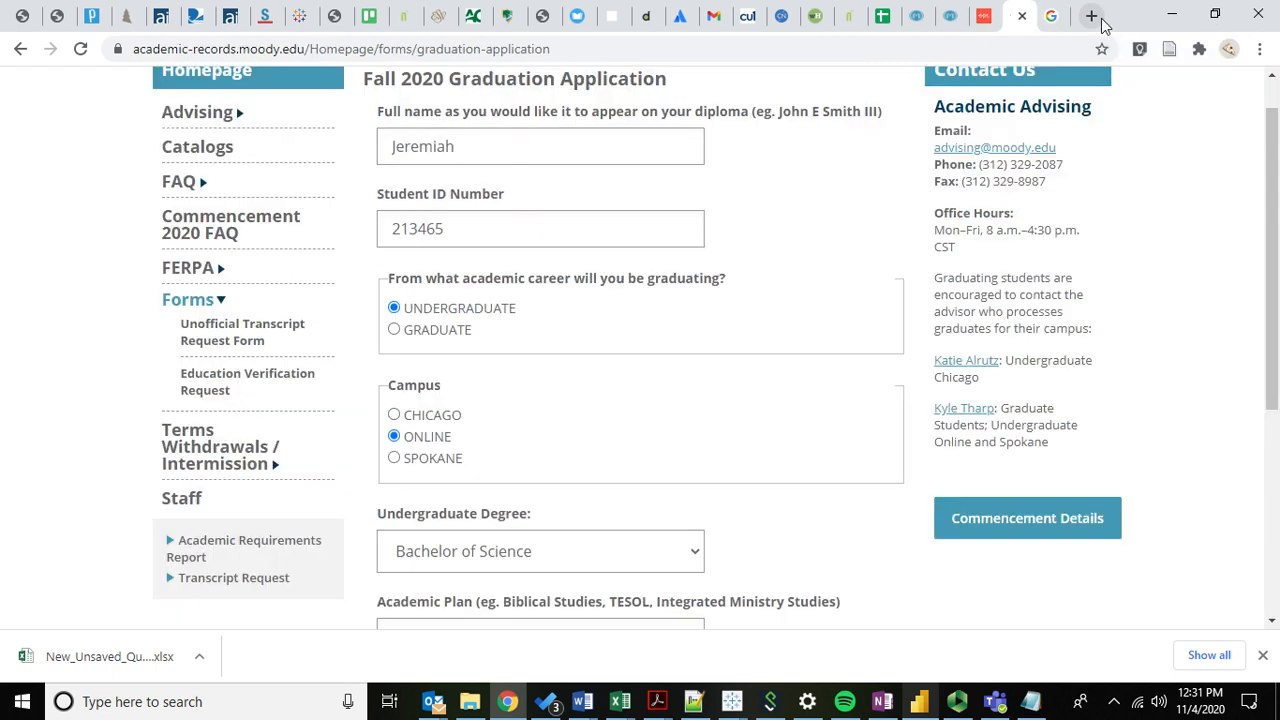
Return to the CMS element list spanning Doctrinal Positions to Other Info MDL.
click(985, 16)
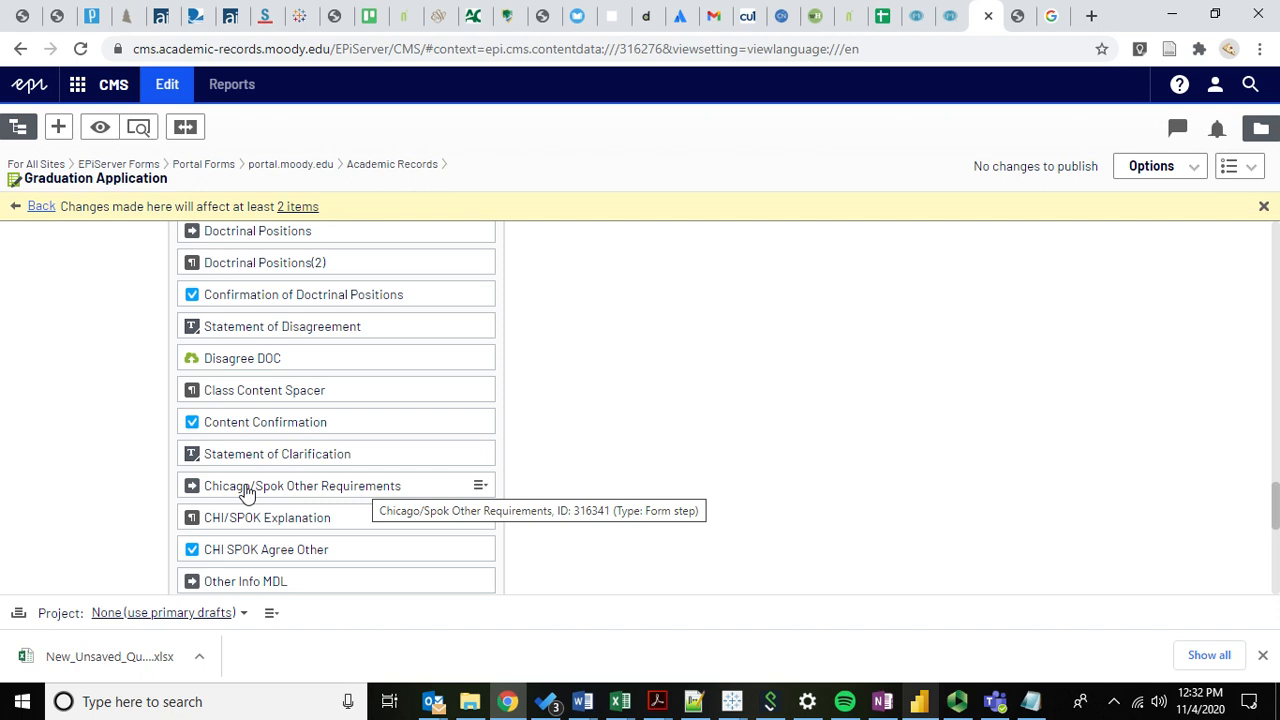
Confirm the Other Info MTS step is displayed only when Academic Career Option equals GD.
scroll(113, 487, down, 1)
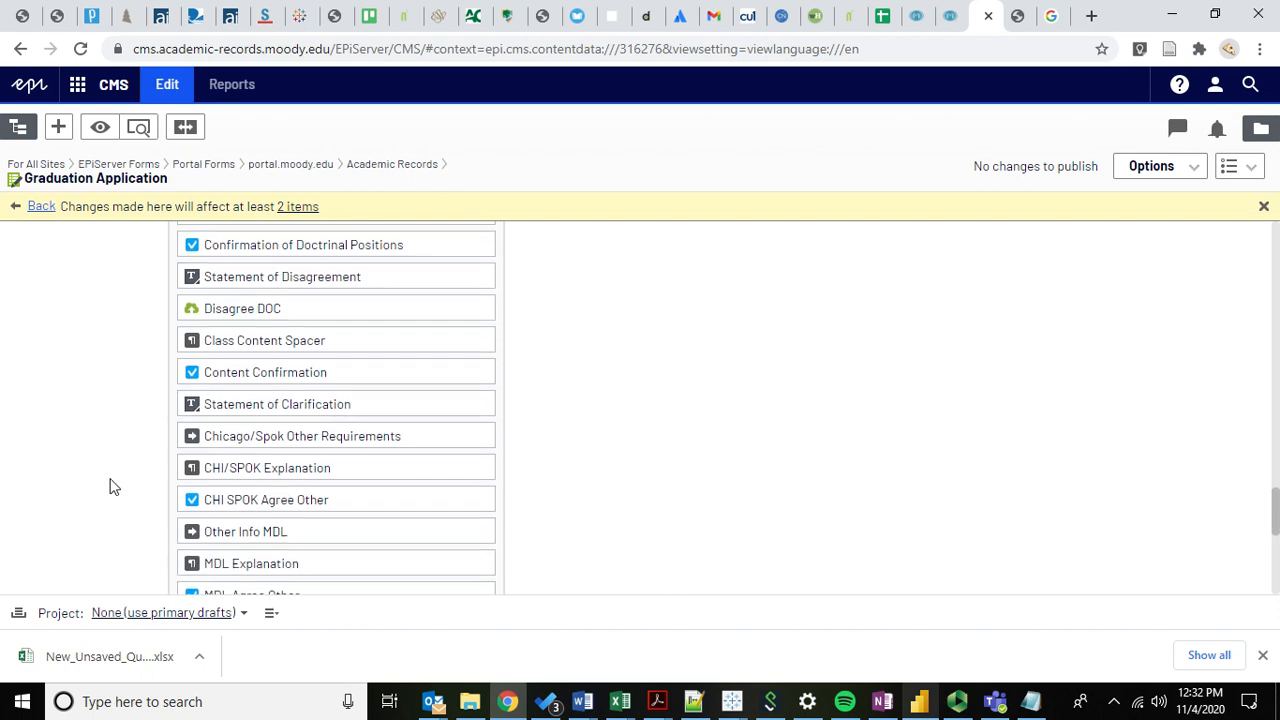
scroll(72, 471, down, 2)
scroll(72, 471, down, 5)
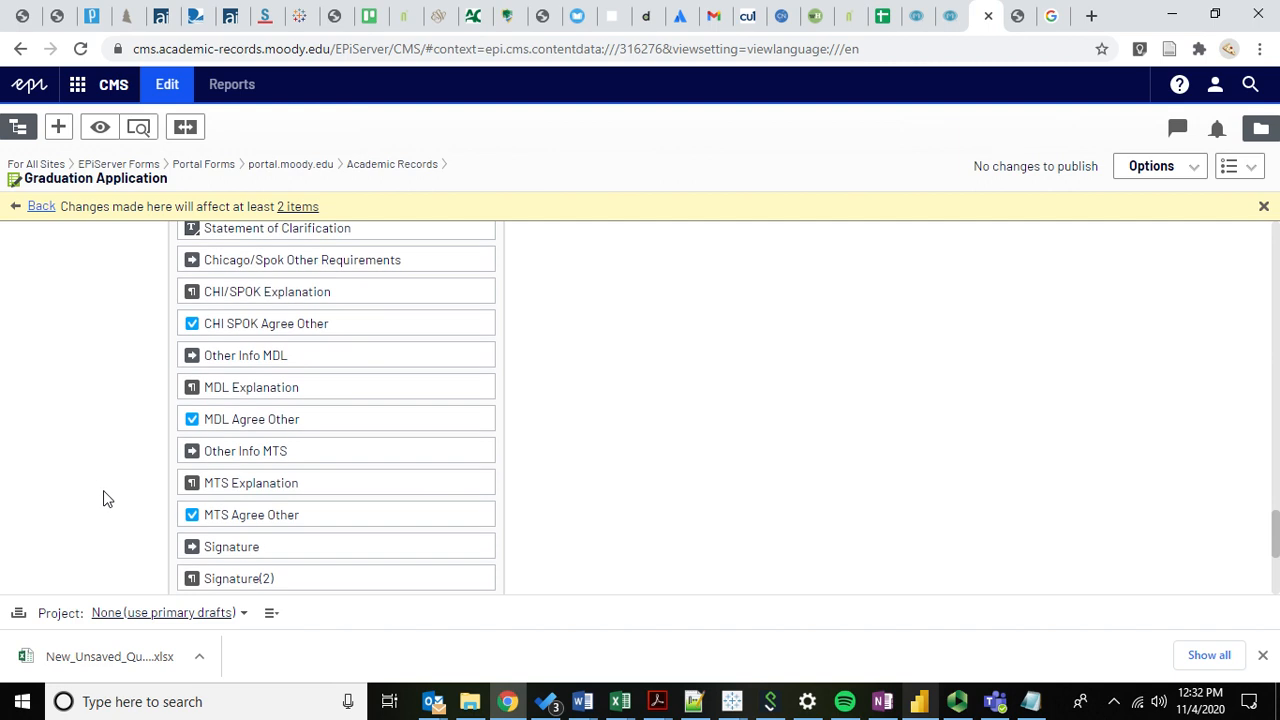
click(480, 298)
click(517, 310)
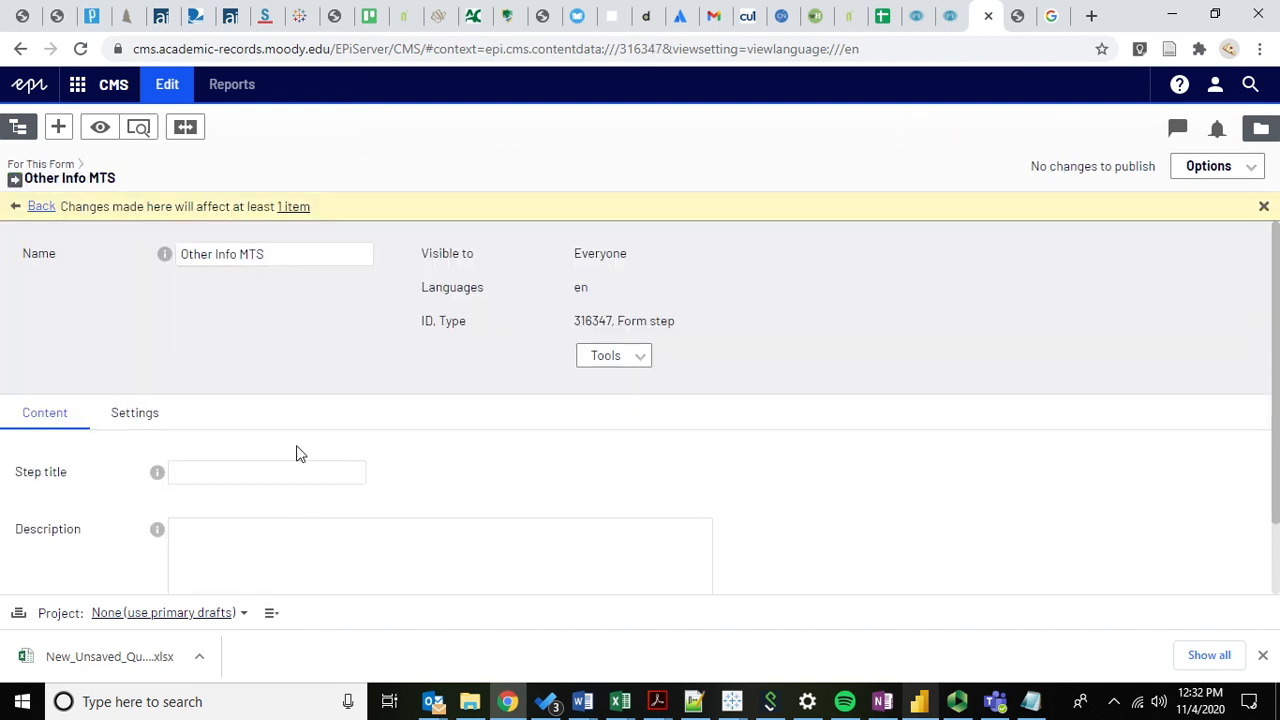
click(145, 420)
scroll(108, 468, down, 3)
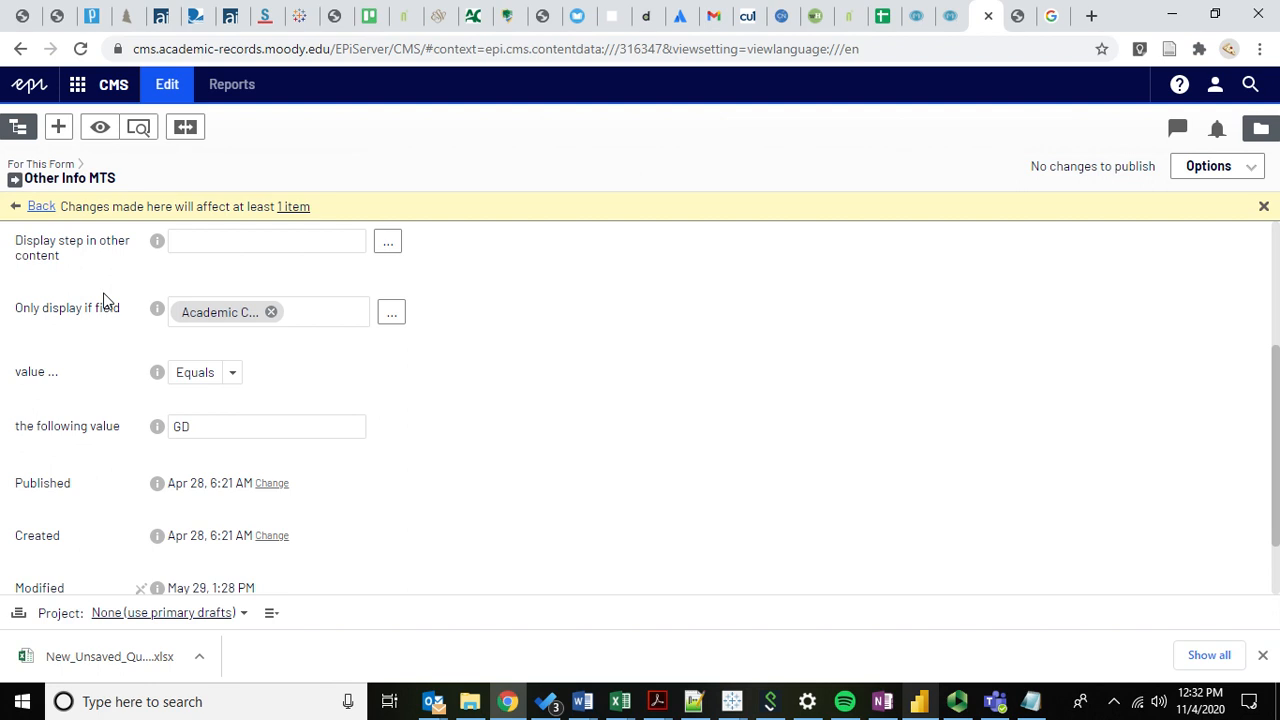
scroll(107, 300, up, 3)
Go back to the Graduation Application form and edit the Academic Career Option field.
click(42, 207)
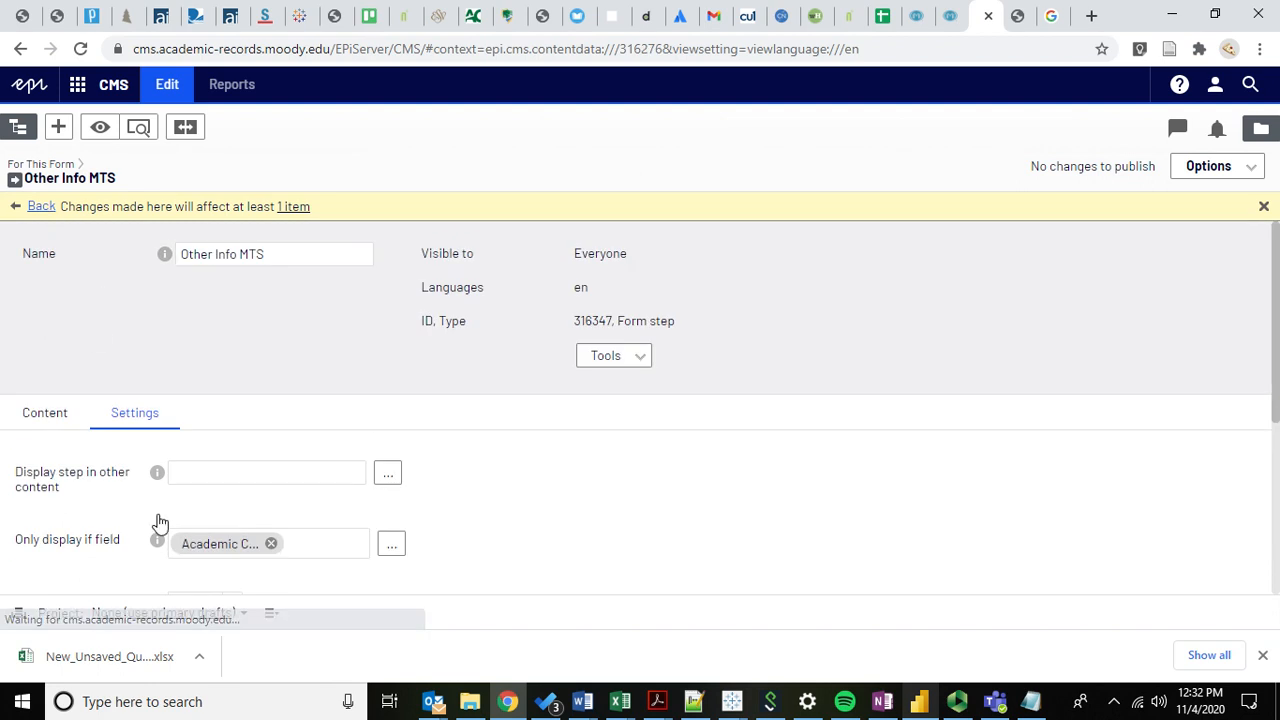
scroll(52, 485, down, 10)
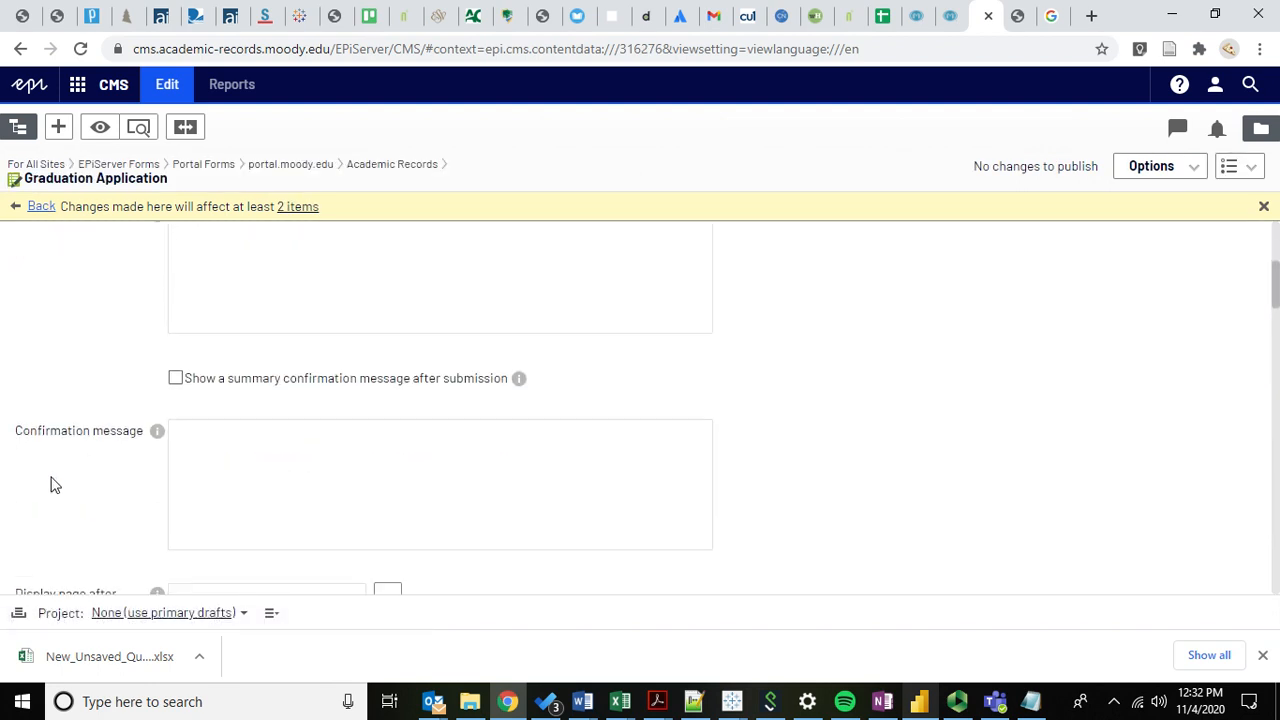
scroll(55, 485, down, 2)
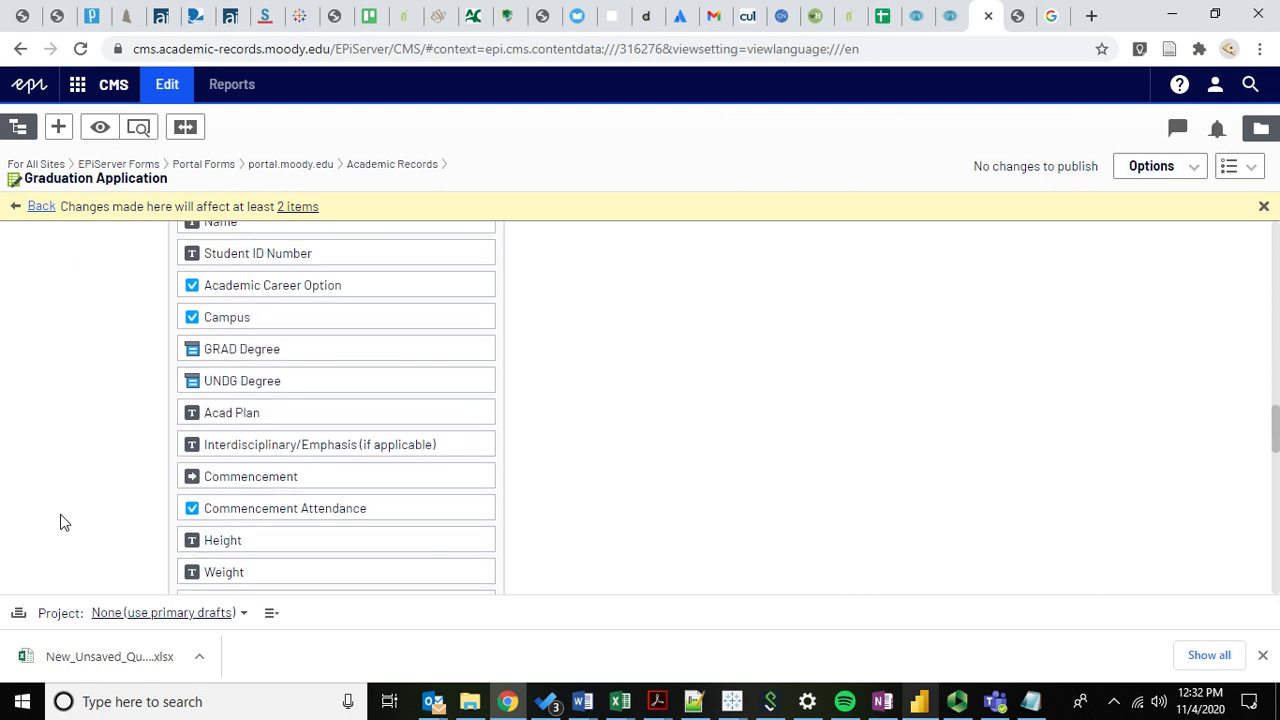
click(479, 280)
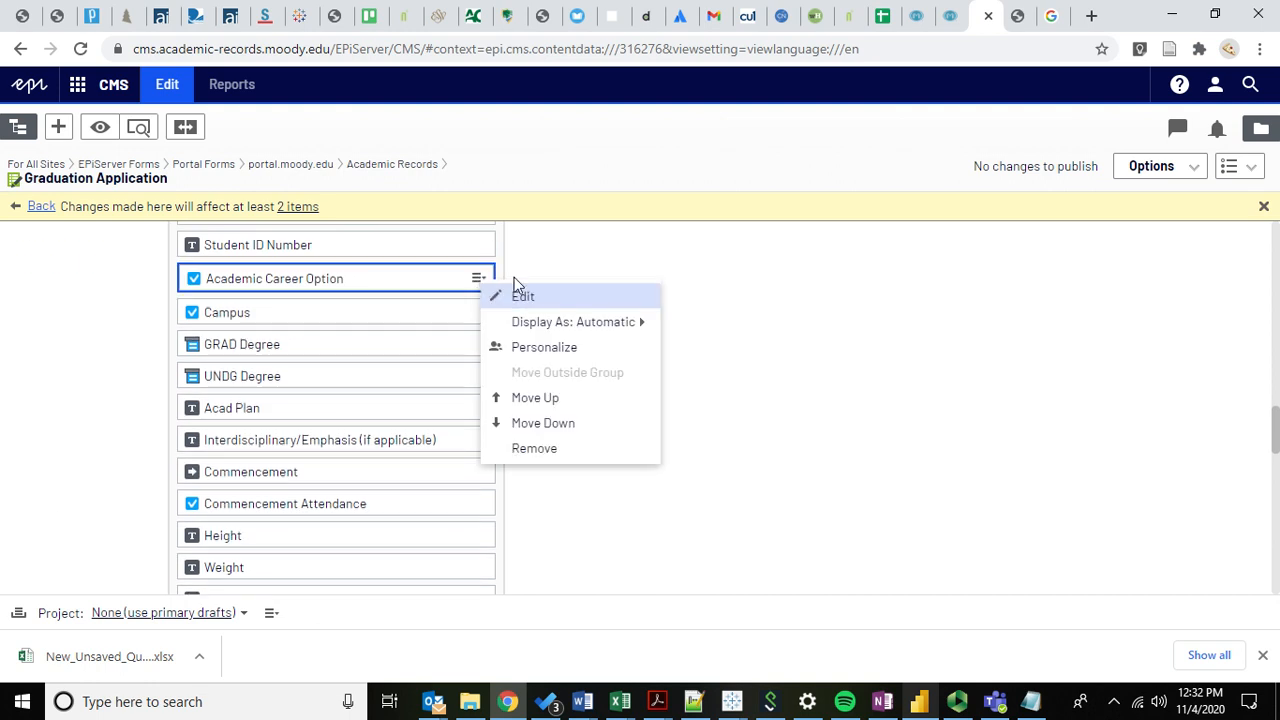
click(526, 308)
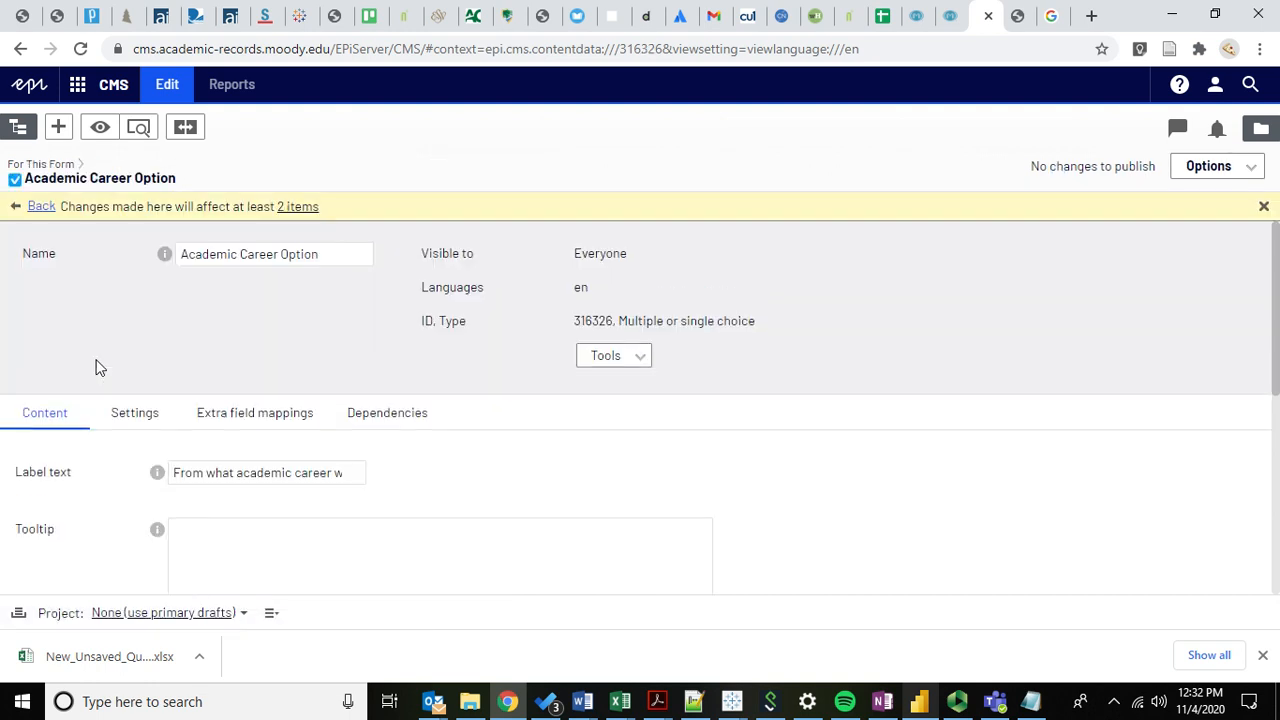
Review the Items table showing Undergraduate (UG) and Graduate (GD) choices.
scroll(90, 370, down, 3)
scroll(85, 377, down, 2)
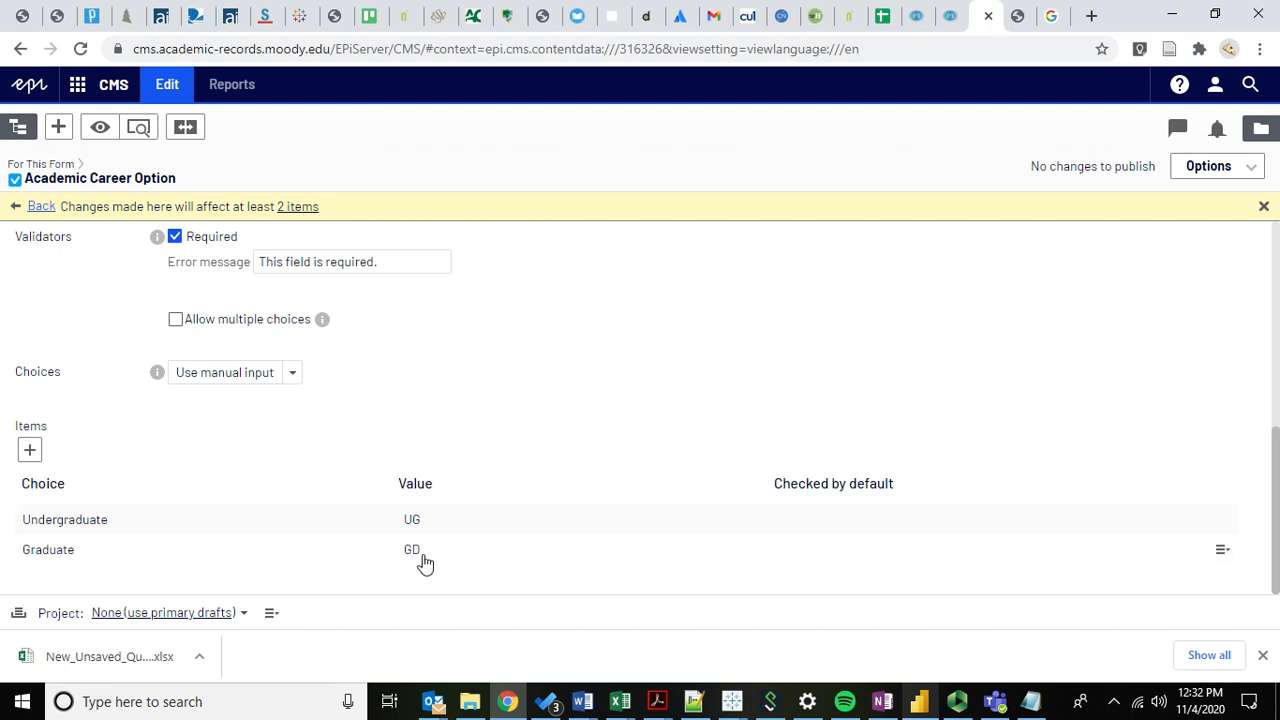
click(40, 207)
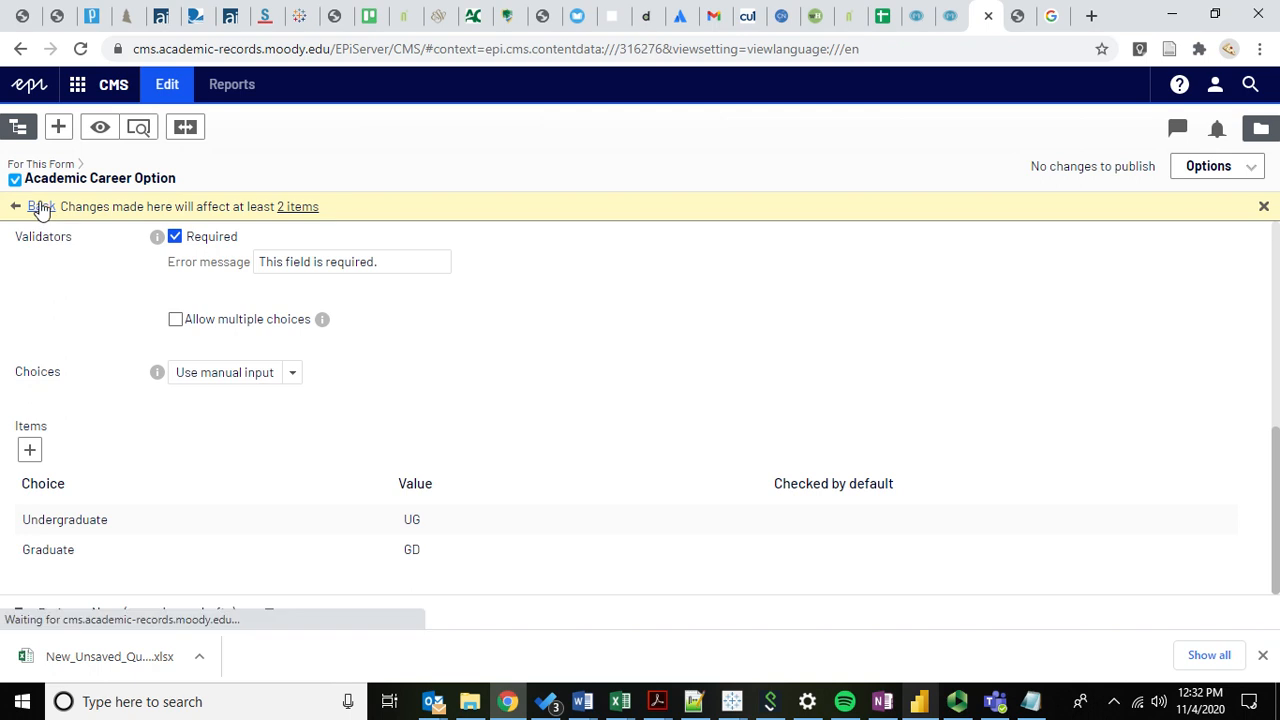
scroll(97, 428, down, 10)
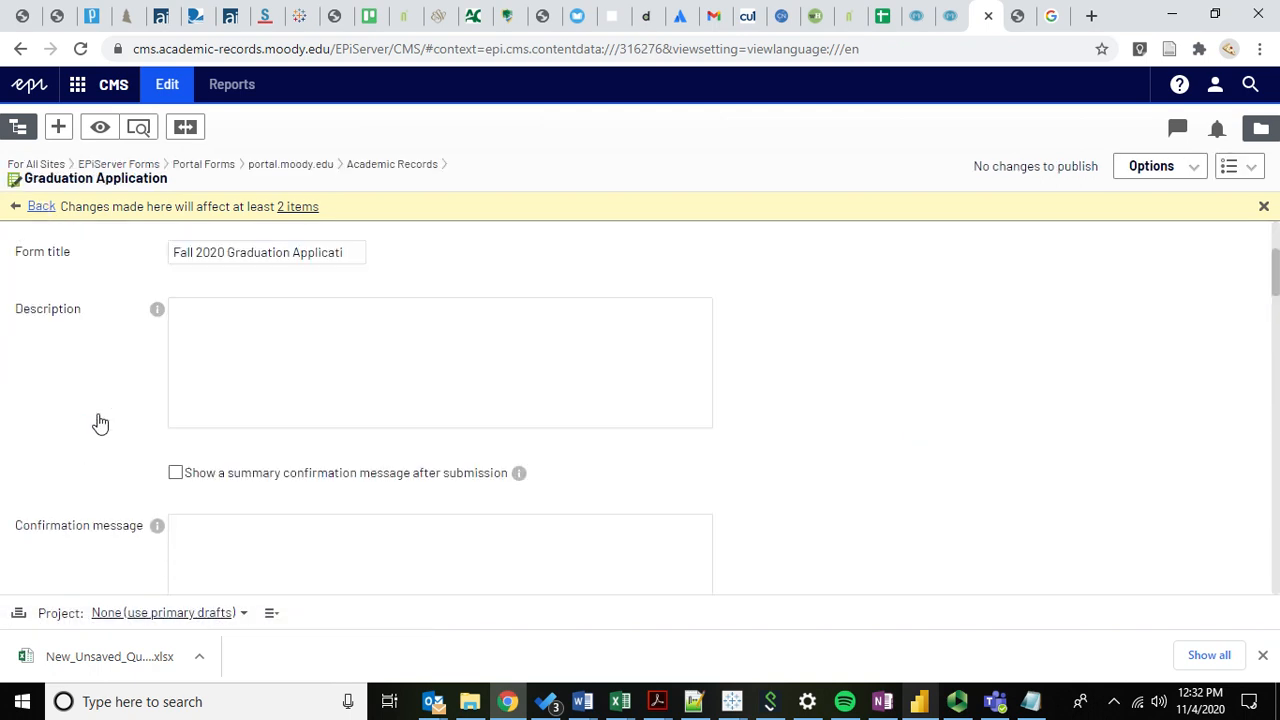
scroll(100, 424, down, 10)
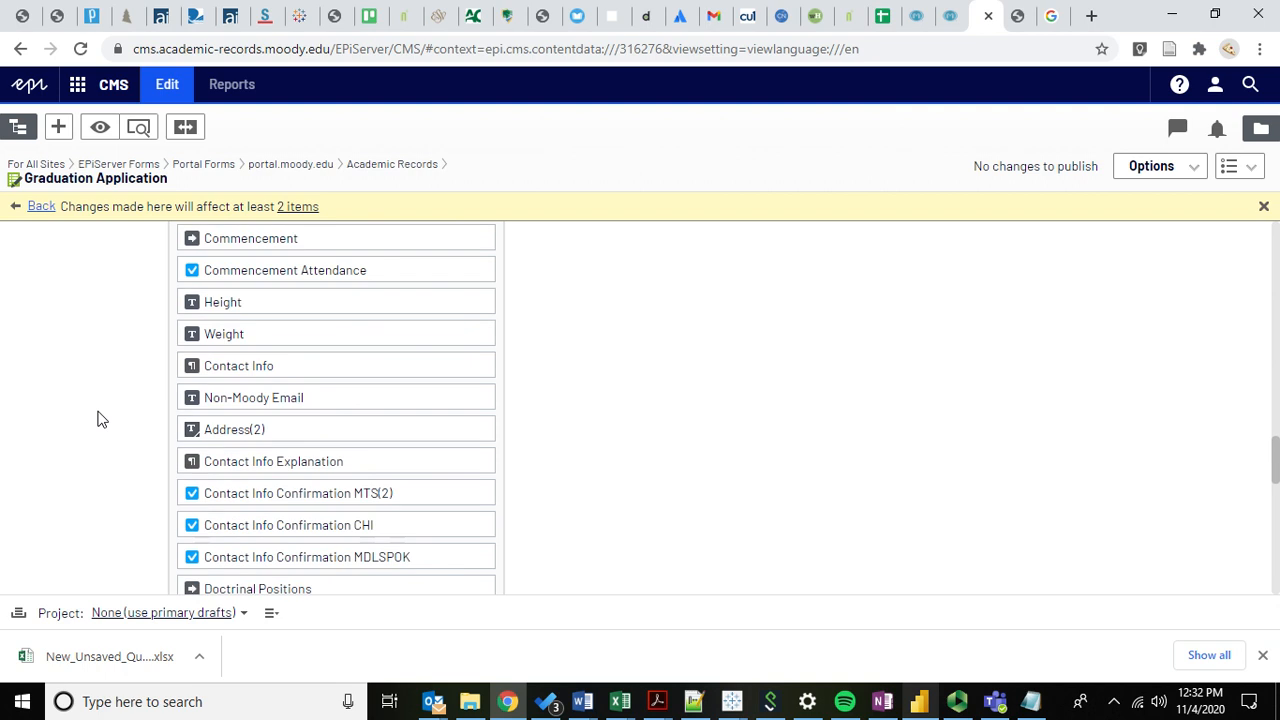
scroll(100, 420, down, 1)
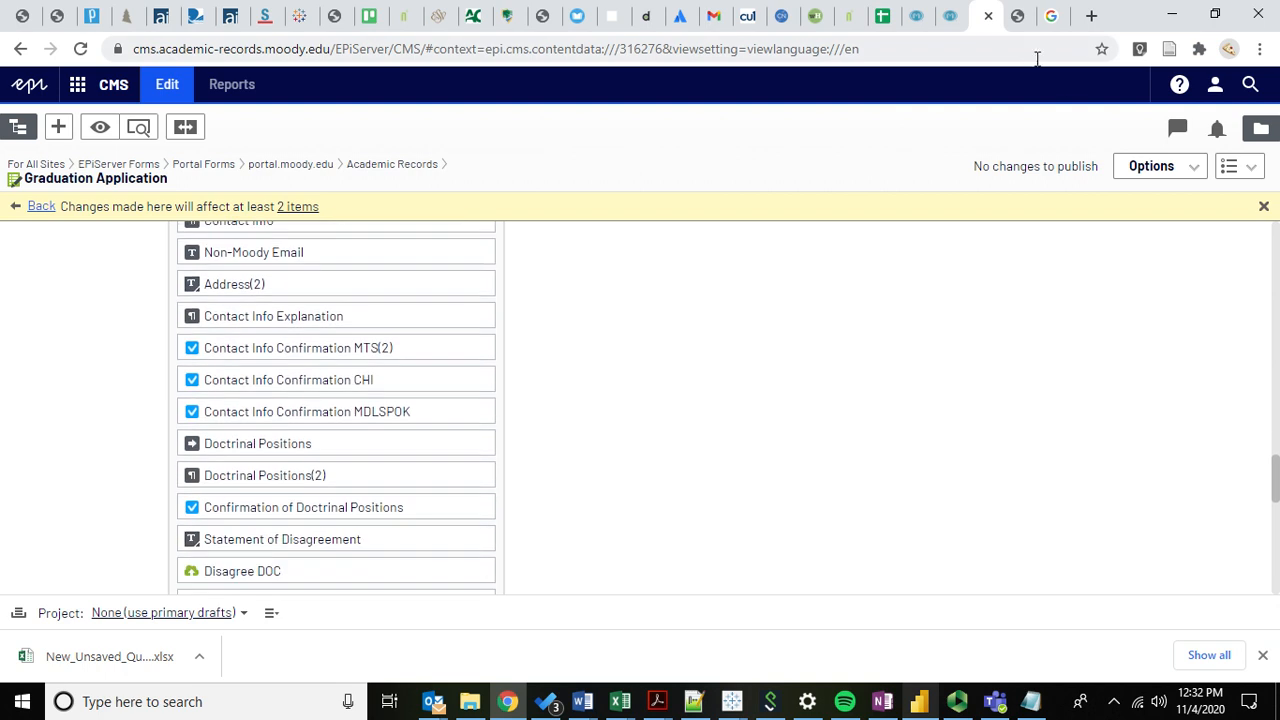
scroll(153, 453, down, 2)
scroll(125, 390, up, 2)
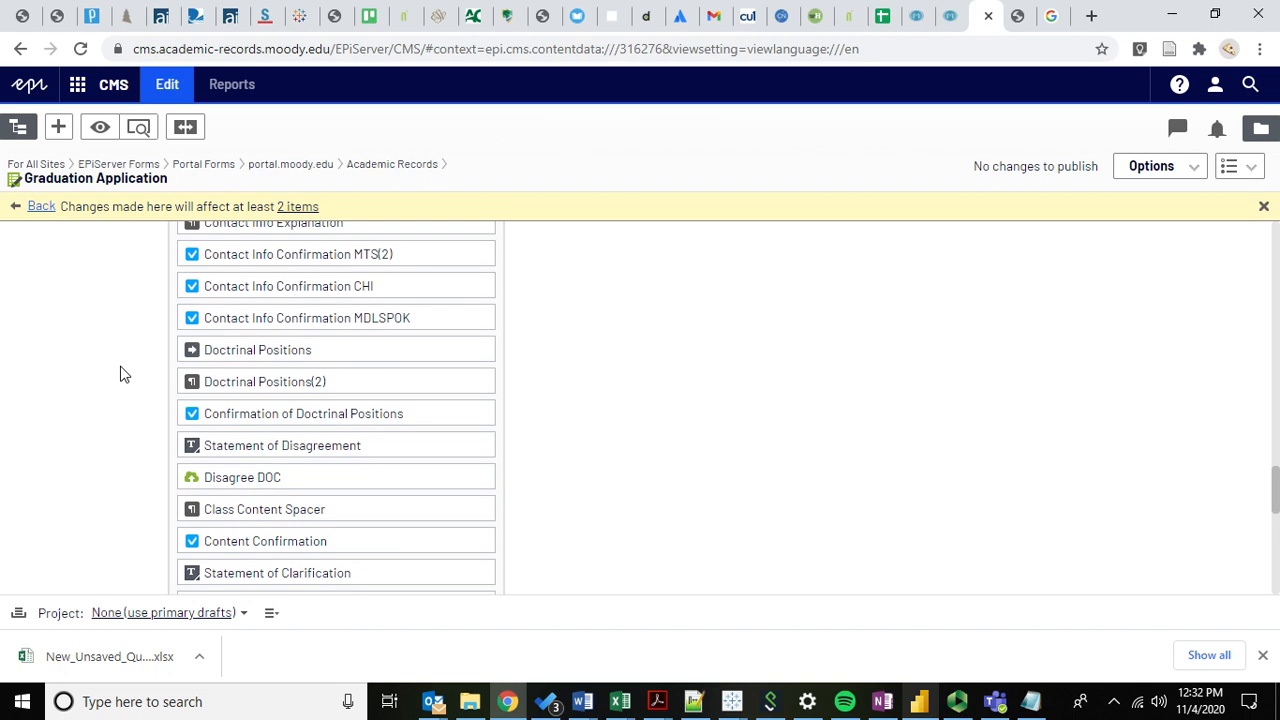
scroll(120, 374, up, 2)
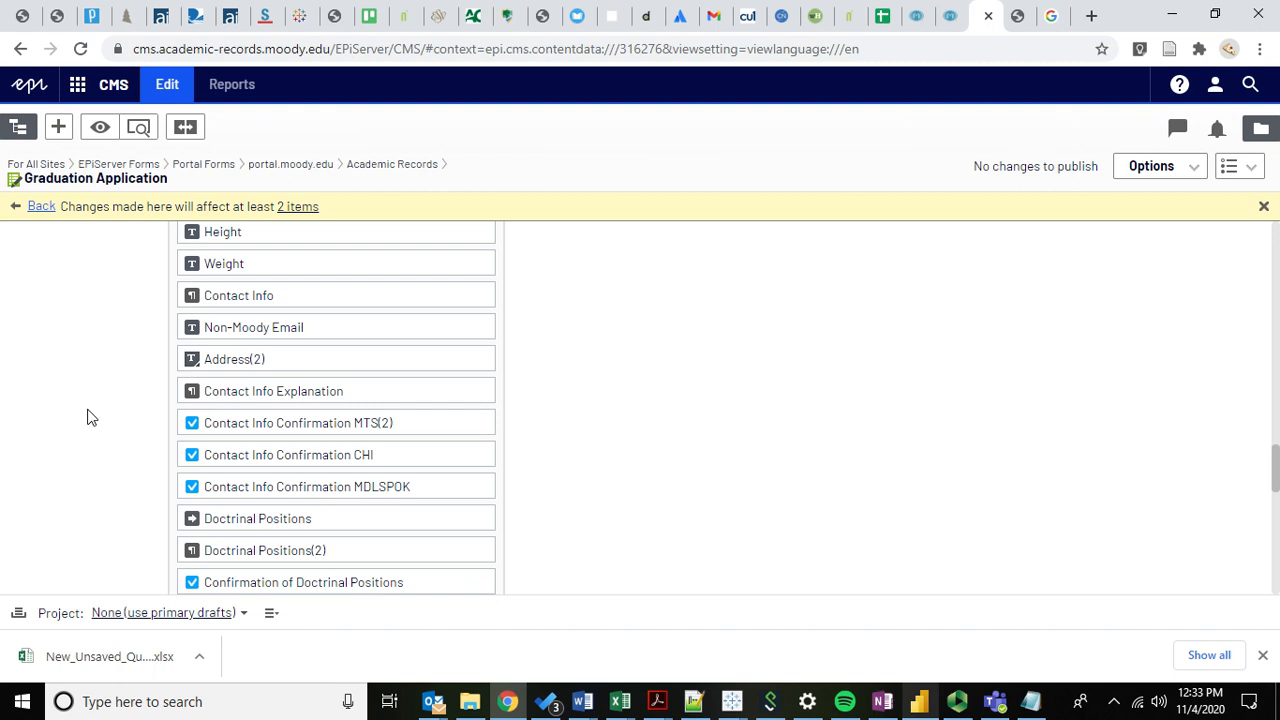
scroll(134, 455, down, 1)
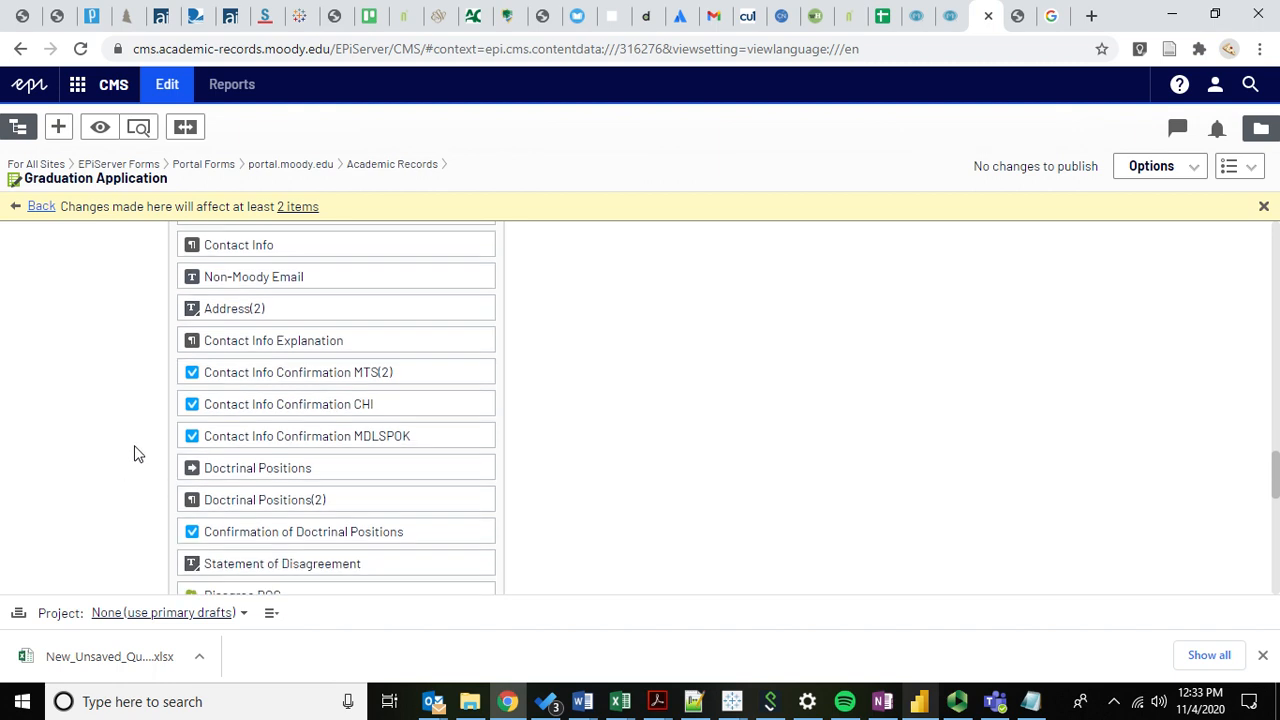
scroll(135, 406, down, 5)
scroll(135, 405, up, 4)
scroll(139, 406, up, 2)
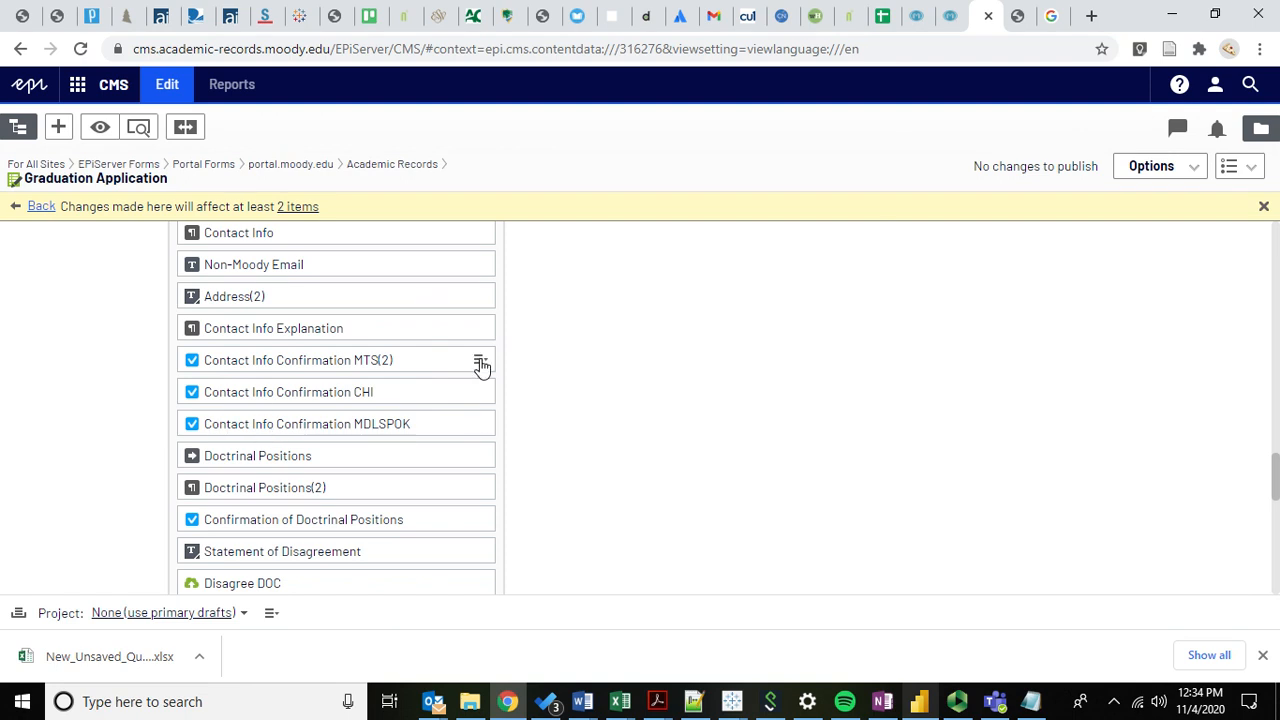
Advance the live Graduation Application form to its contact step.
click(480, 362)
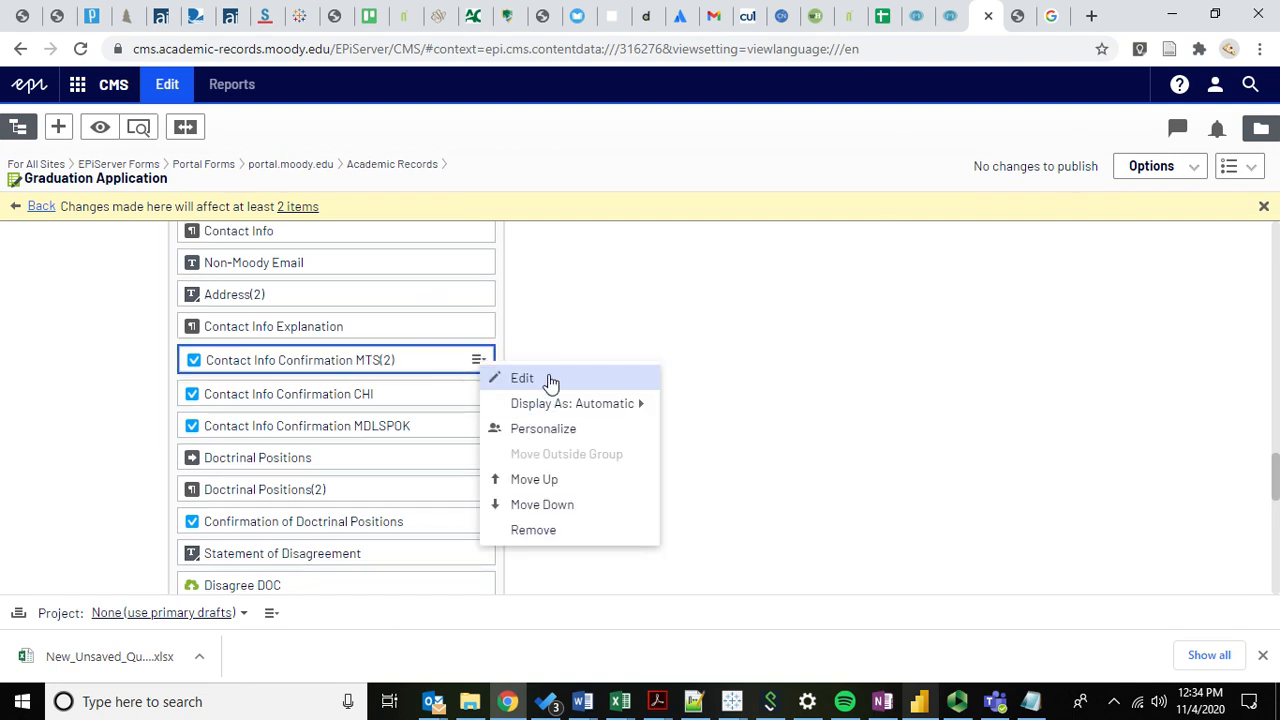
click(563, 338)
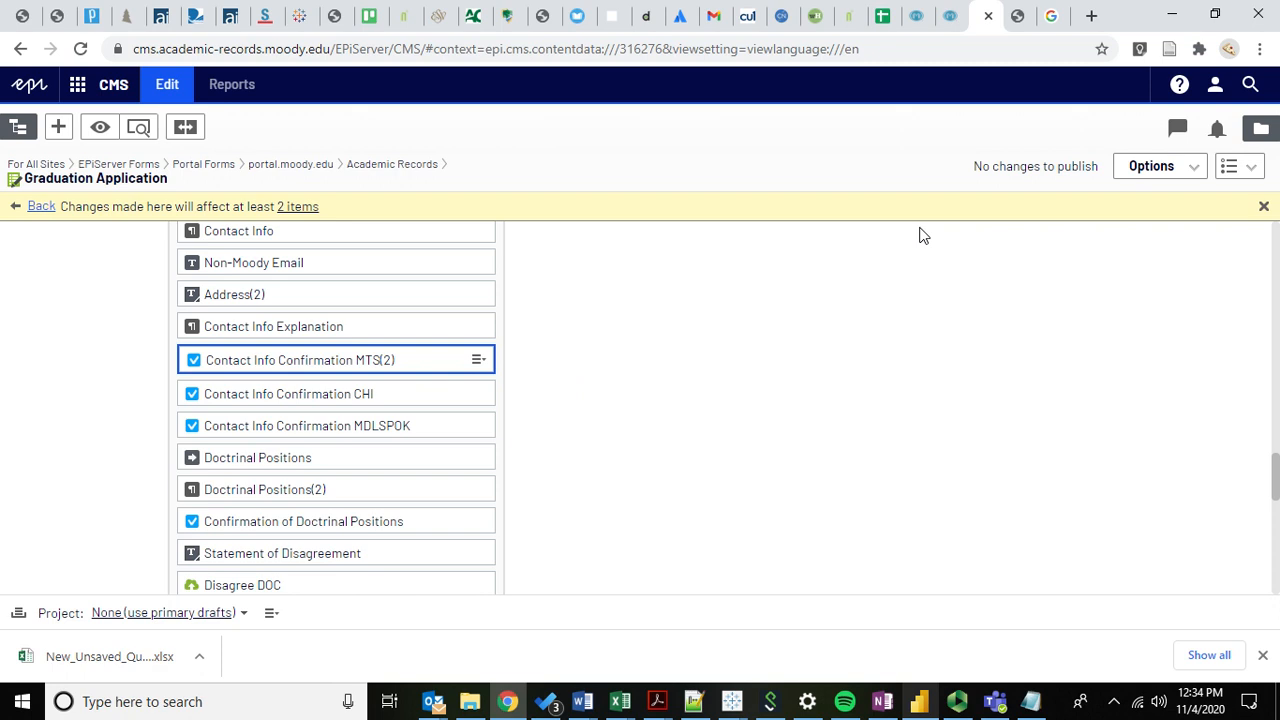
click(1020, 16)
scroll(478, 494, down, 4)
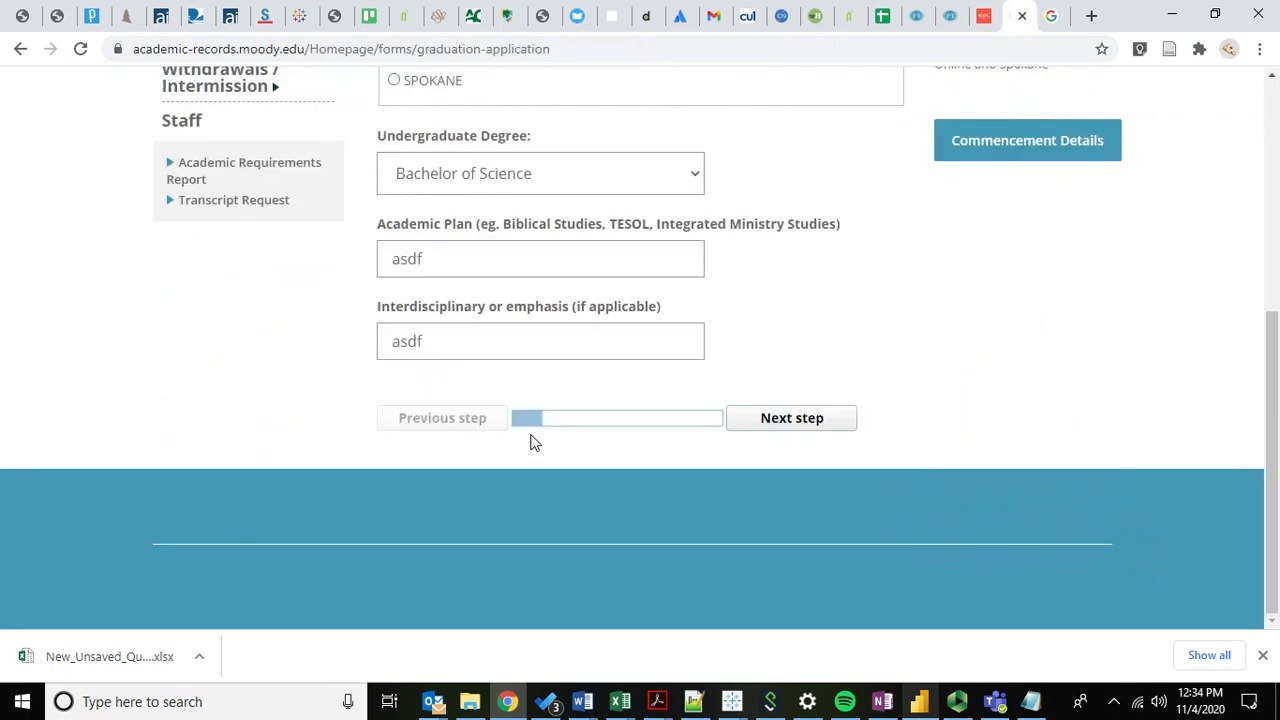
click(776, 418)
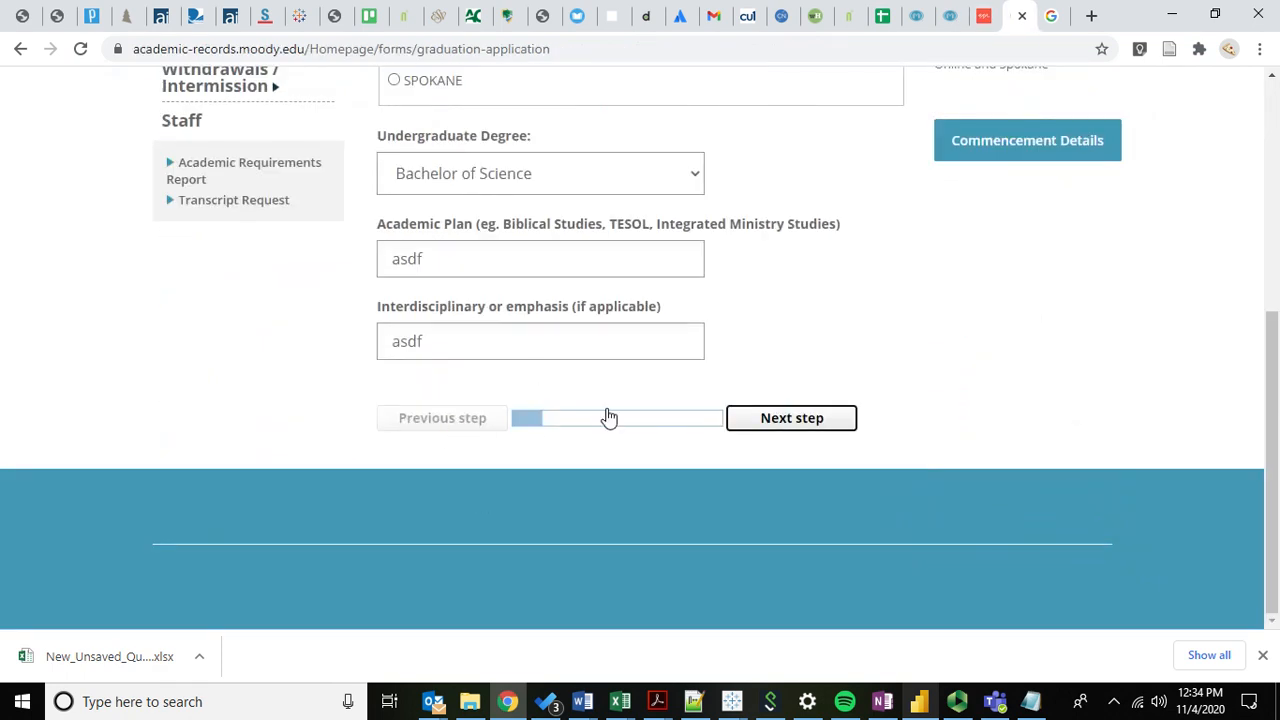
scroll(495, 385, down, 3)
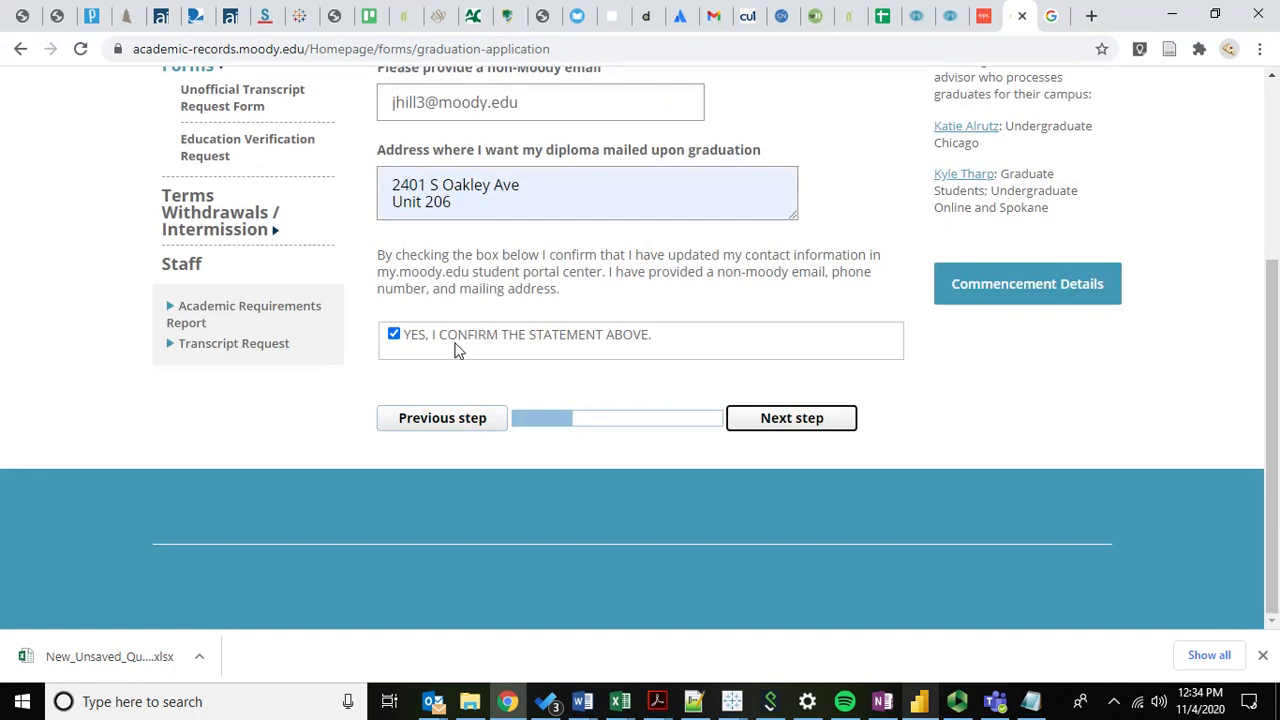
Read the live form's contact confirmation checkbox and paragraph wording, comparing with the CMS.
drag(405, 335, 697, 337)
click(464, 279)
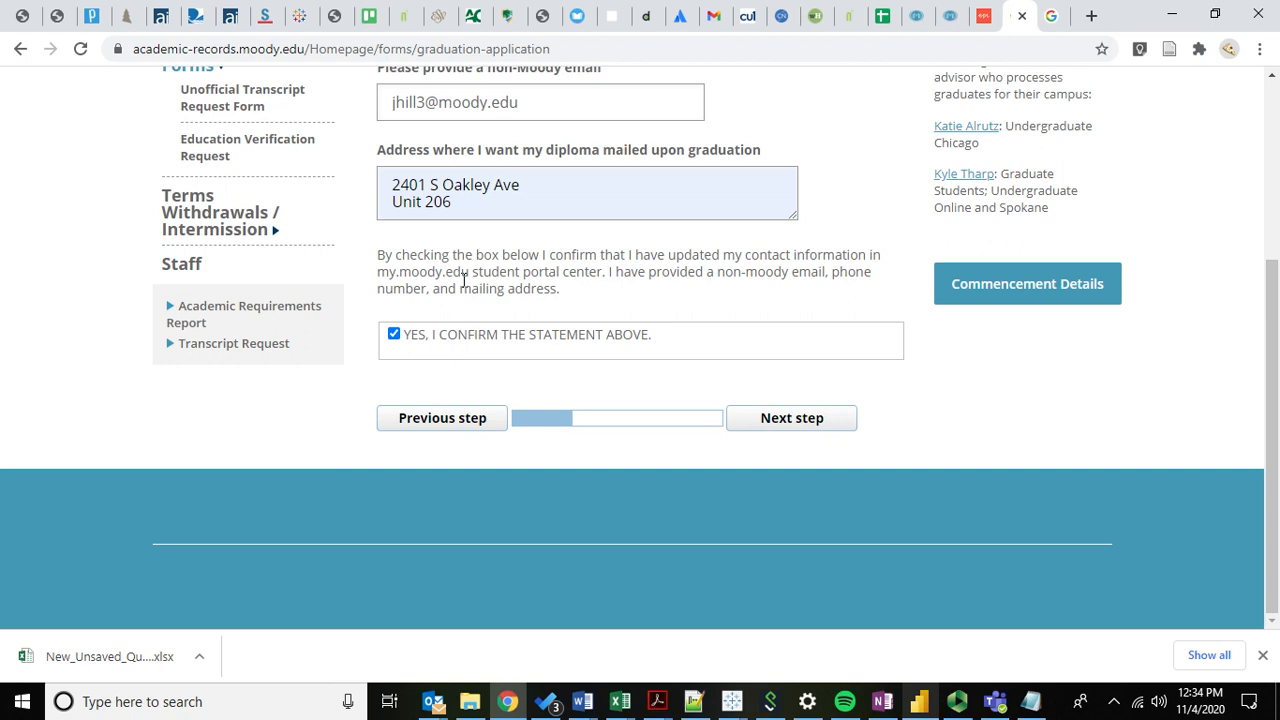
drag(380, 258, 616, 305)
click(616, 305)
scroll(408, 337, up, 1)
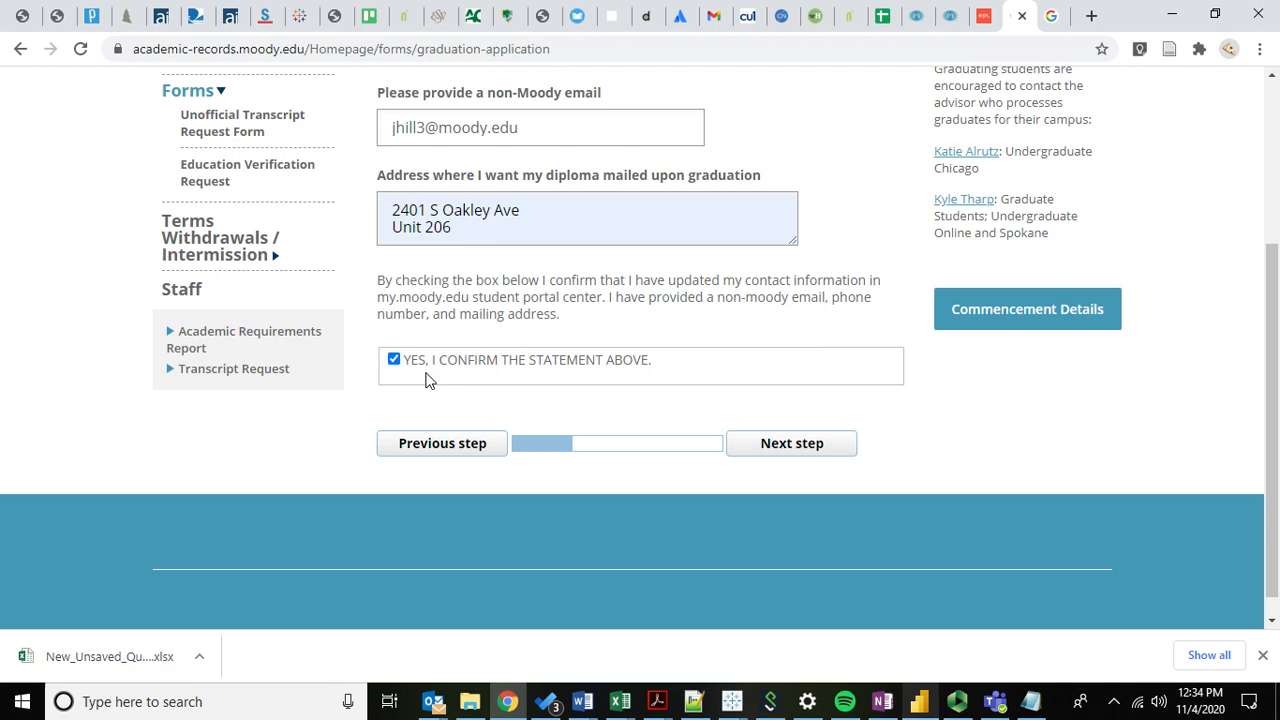
scroll(494, 300, up, 3)
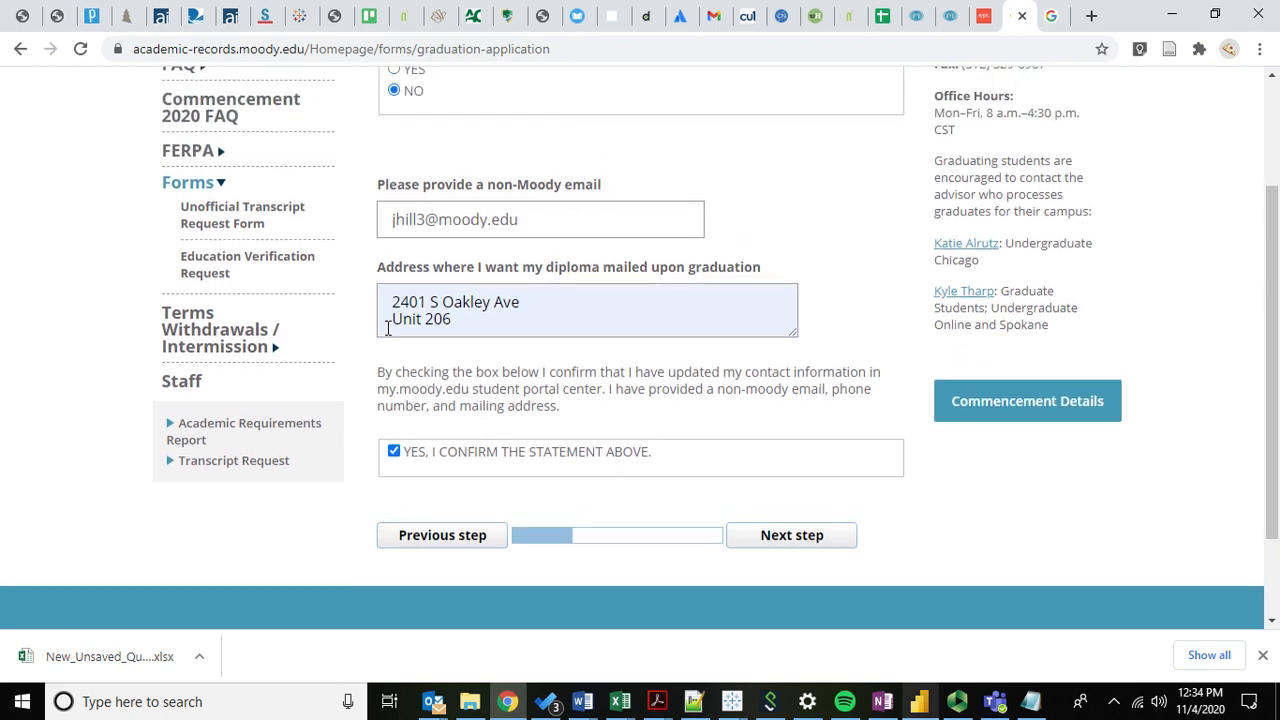
scroll(386, 362, down, 2)
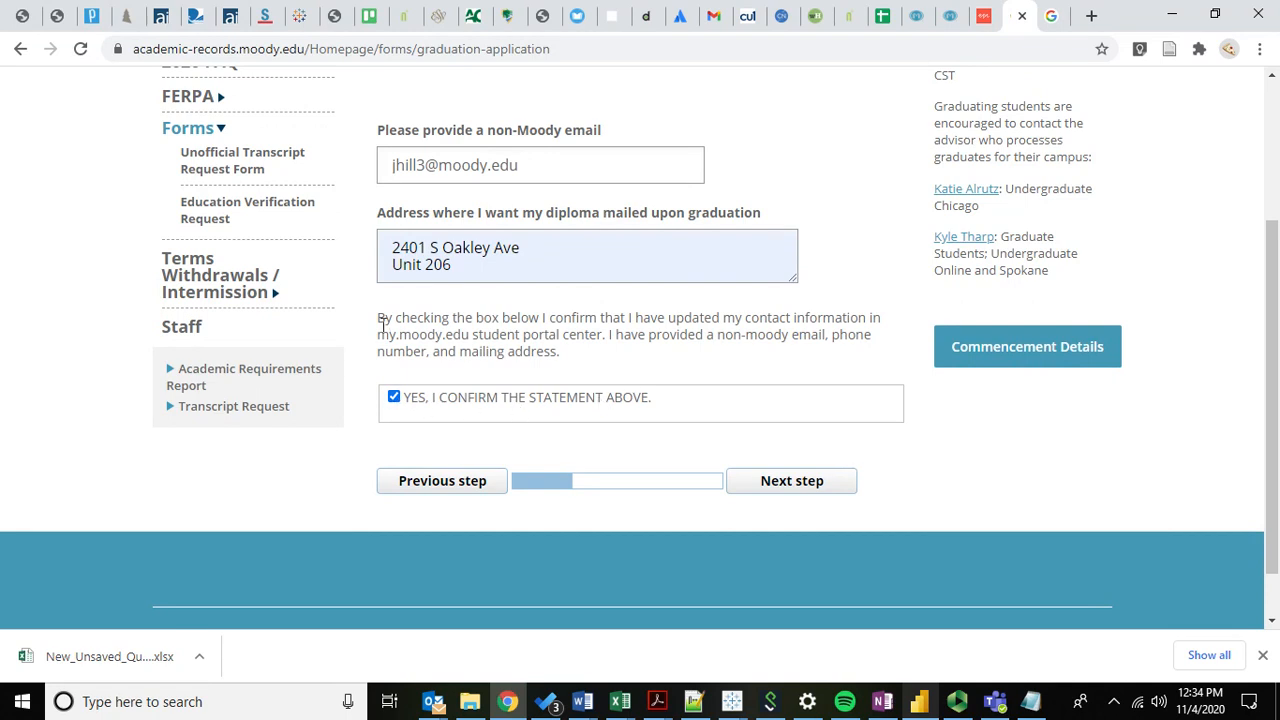
drag(383, 323, 582, 400)
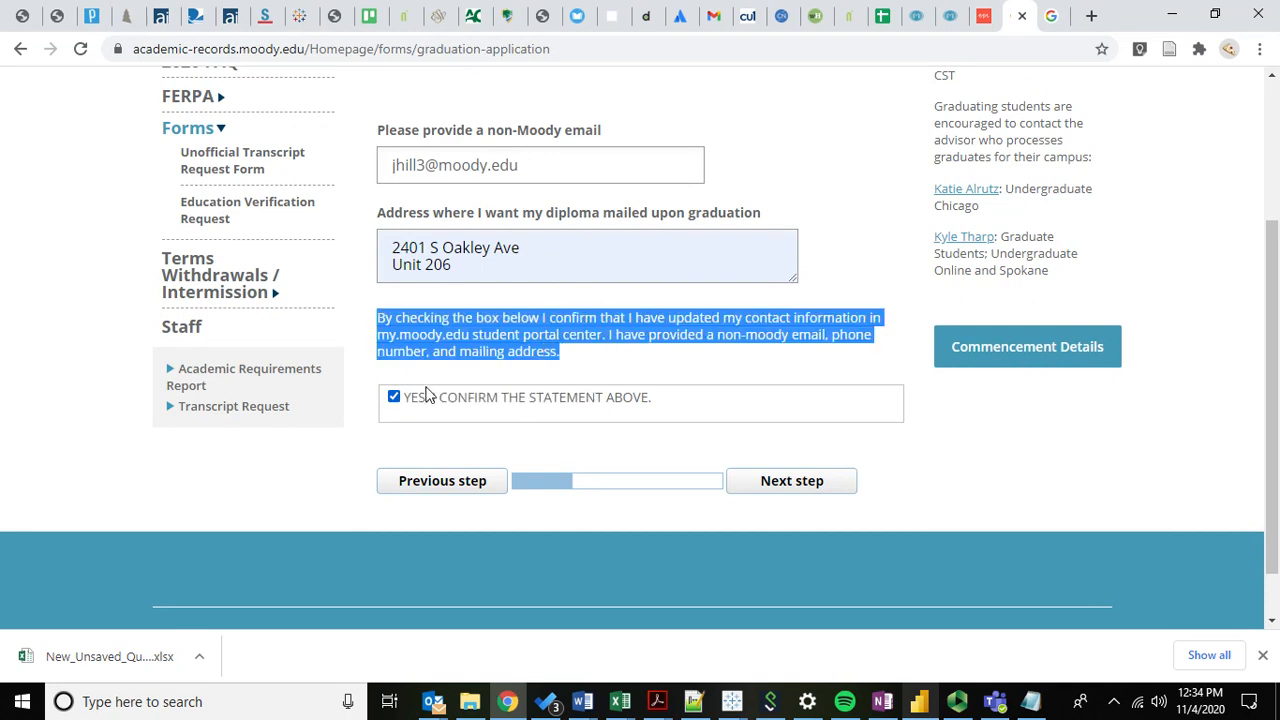
click(534, 352)
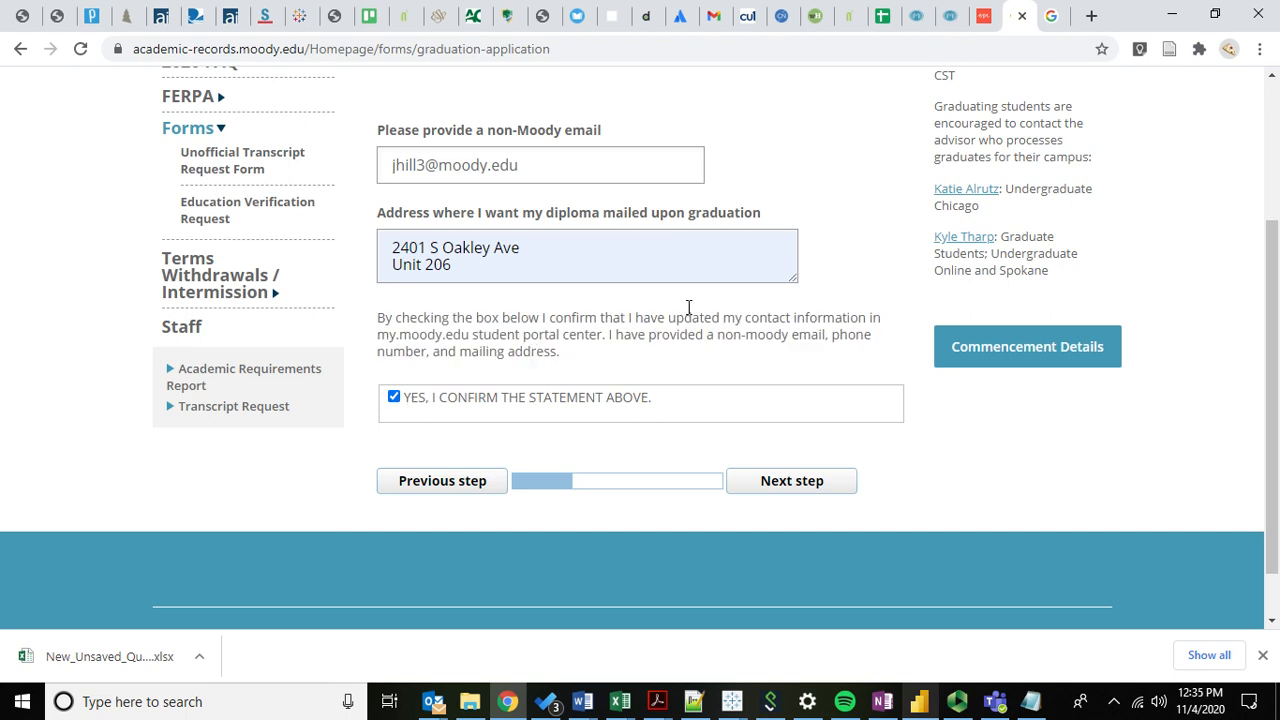
click(985, 17)
scroll(318, 316, down, 1)
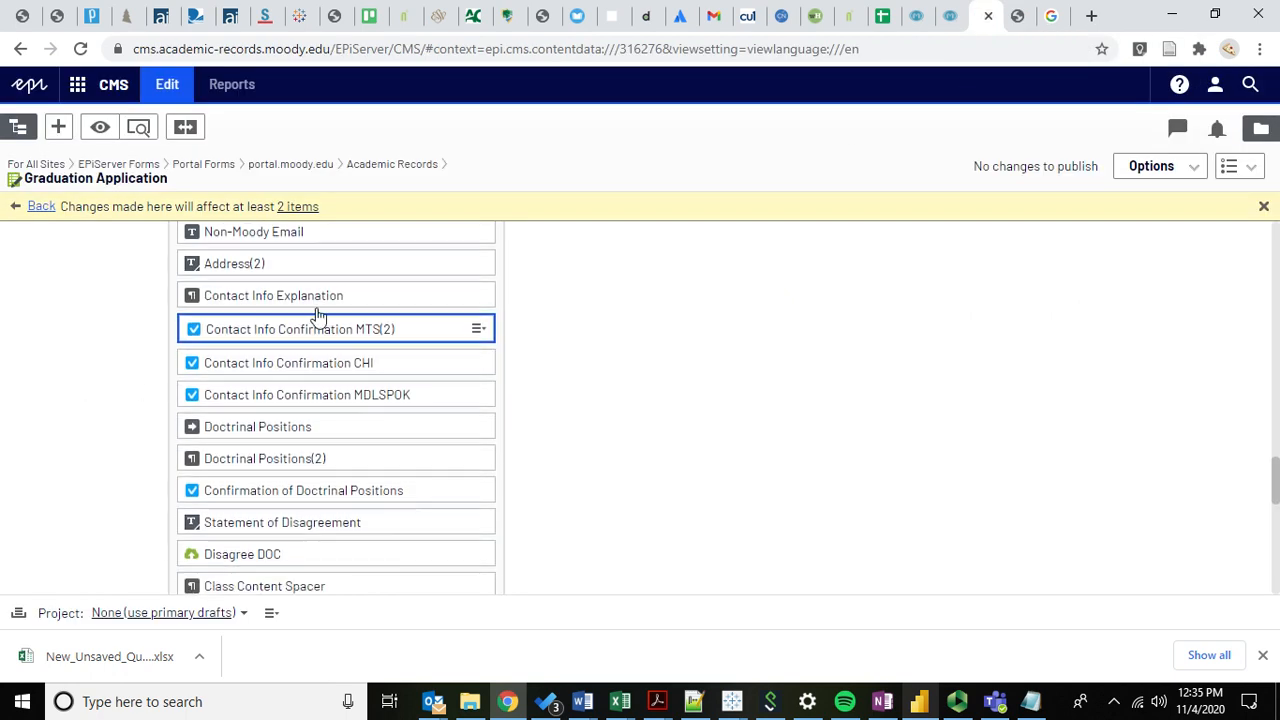
On the live form, select Graduate and advance to Commencement and Contact Information.
click(1017, 16)
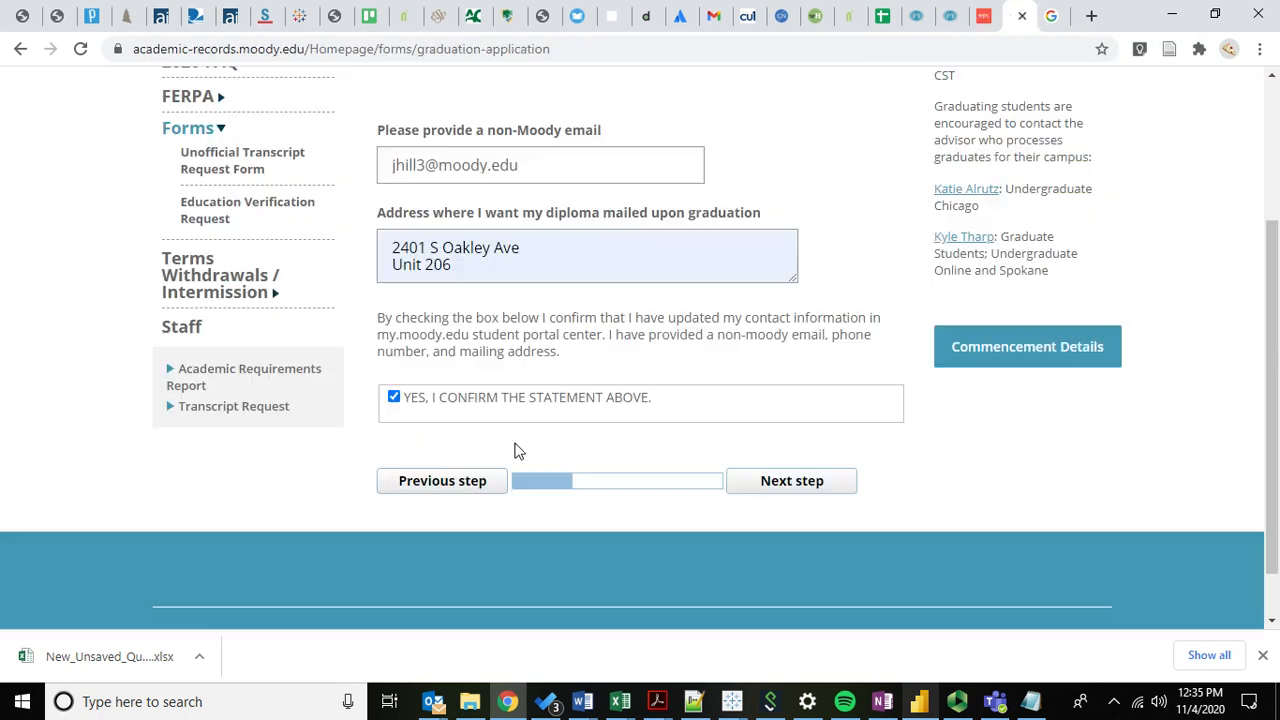
click(430, 490)
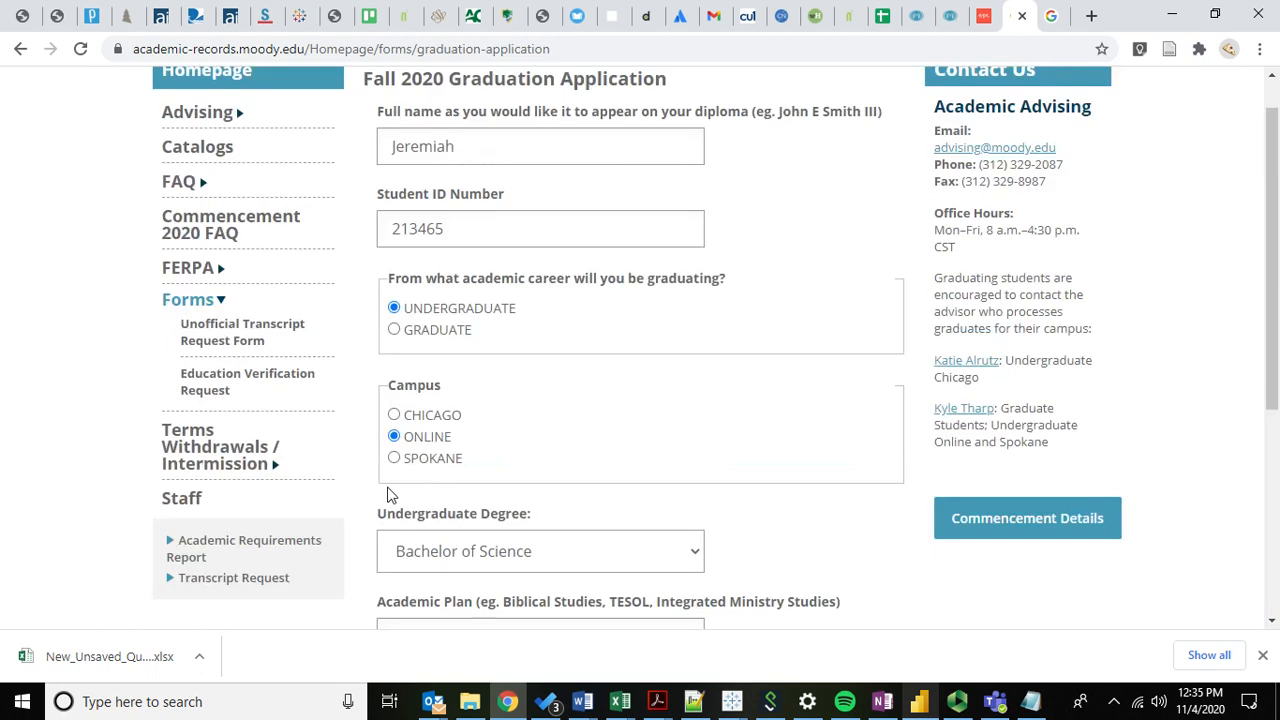
click(420, 331)
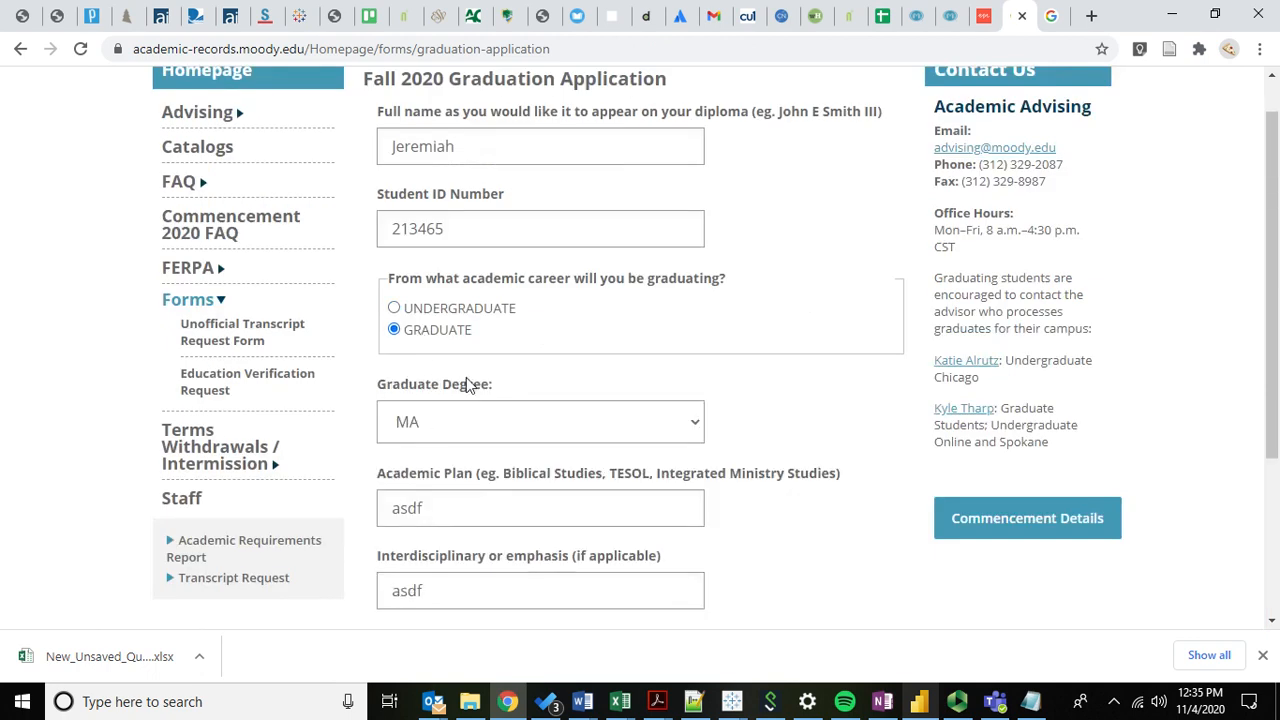
scroll(490, 410, down, 2)
click(790, 487)
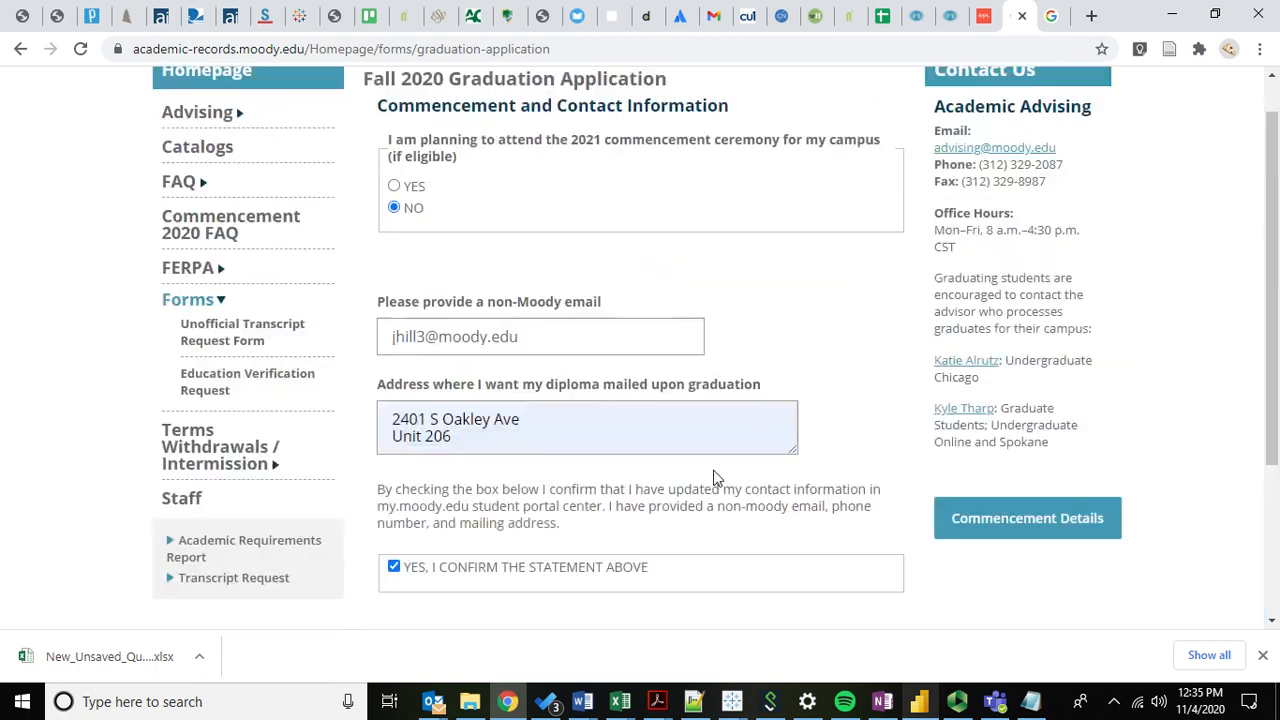
scroll(524, 416, down, 1)
click(974, 10)
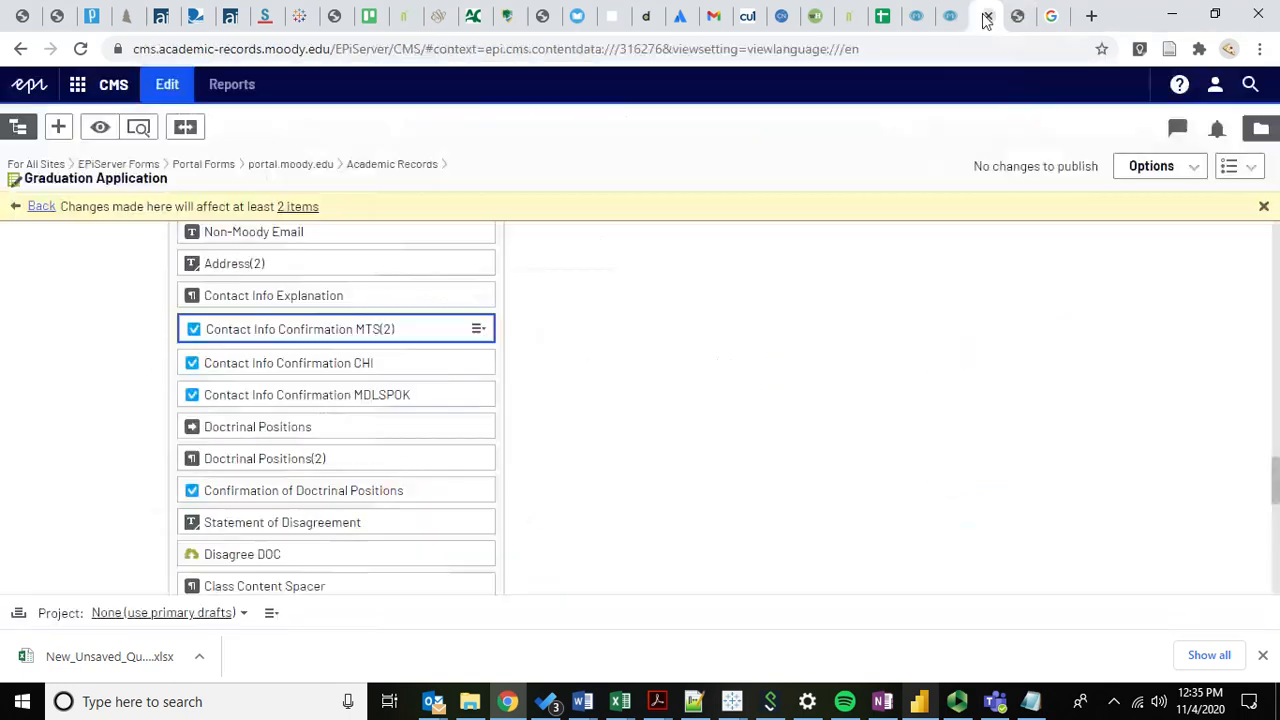
click(477, 338)
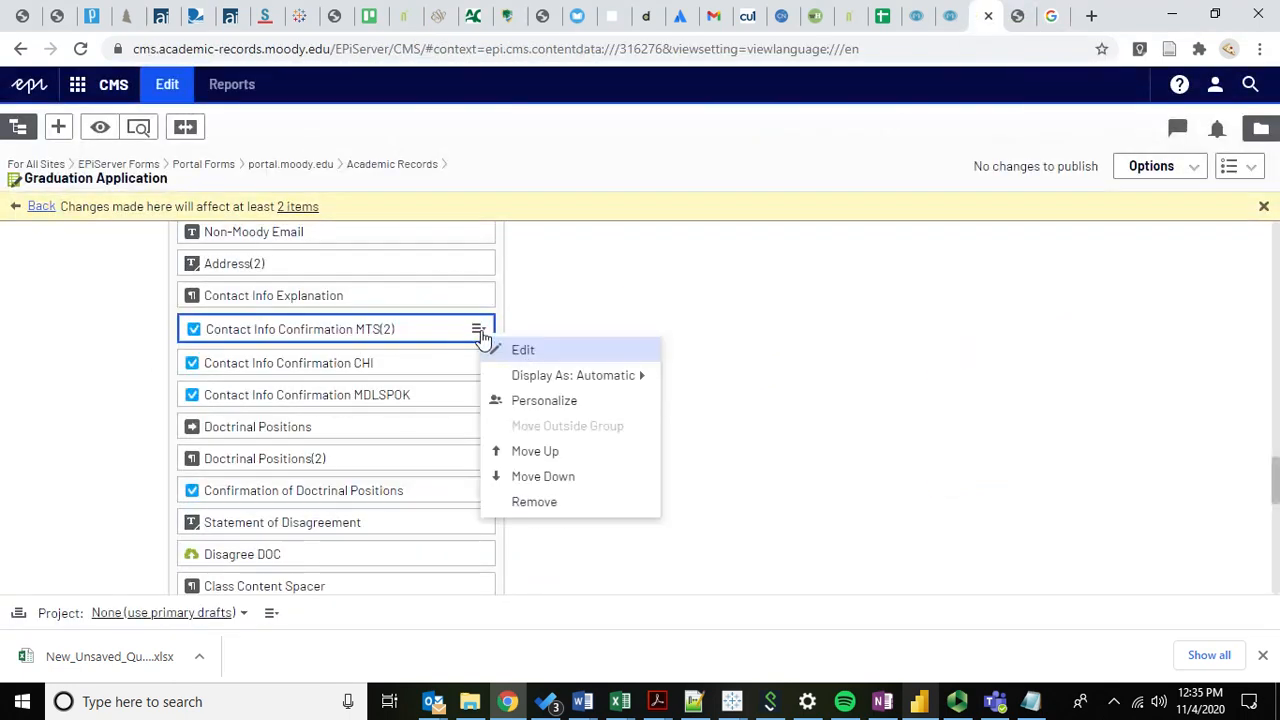
Edit Contact Info Confirmation MTS(2) and compare its text with the live form's confirmation paragraph.
click(547, 358)
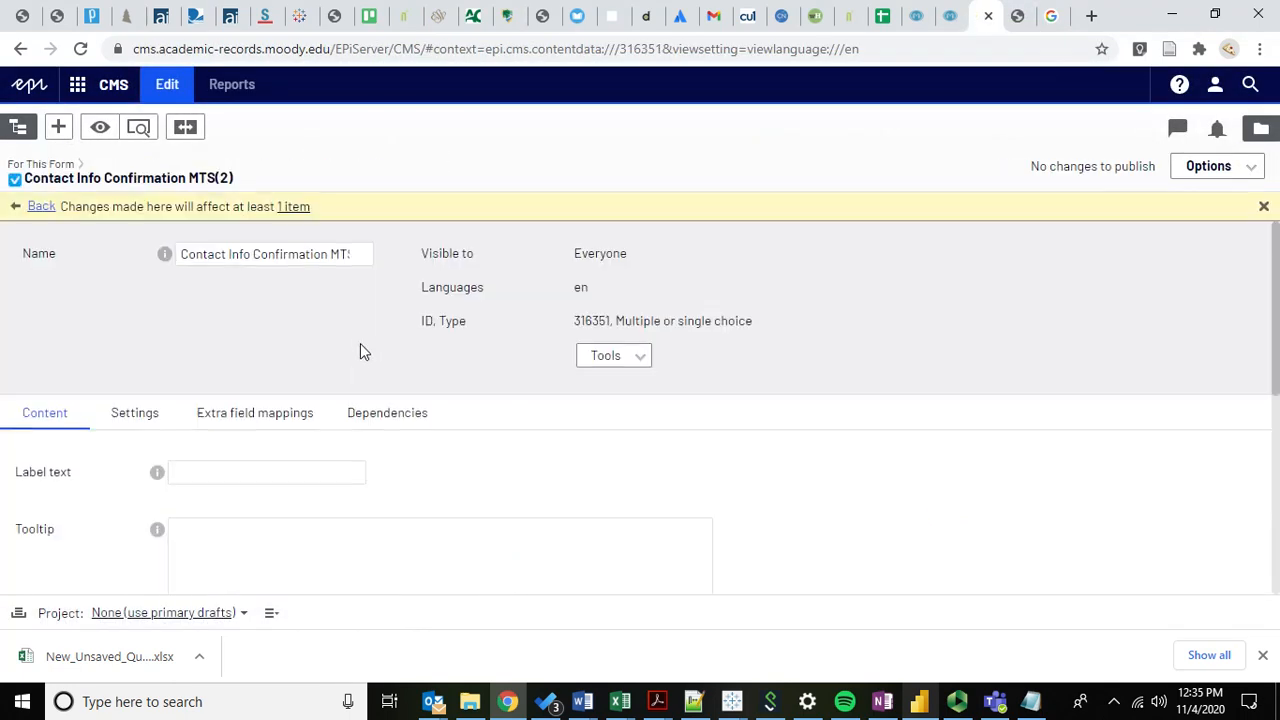
scroll(114, 457, down, 5)
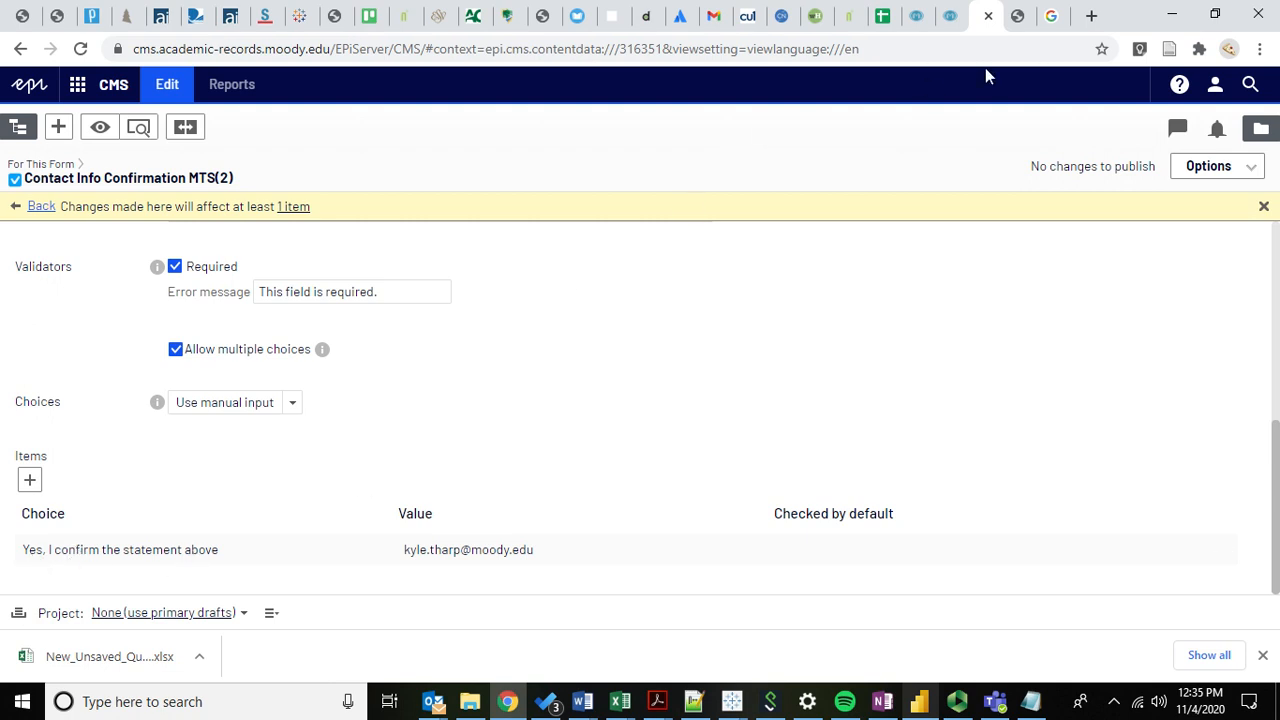
click(1019, 17)
drag(399, 400, 618, 474)
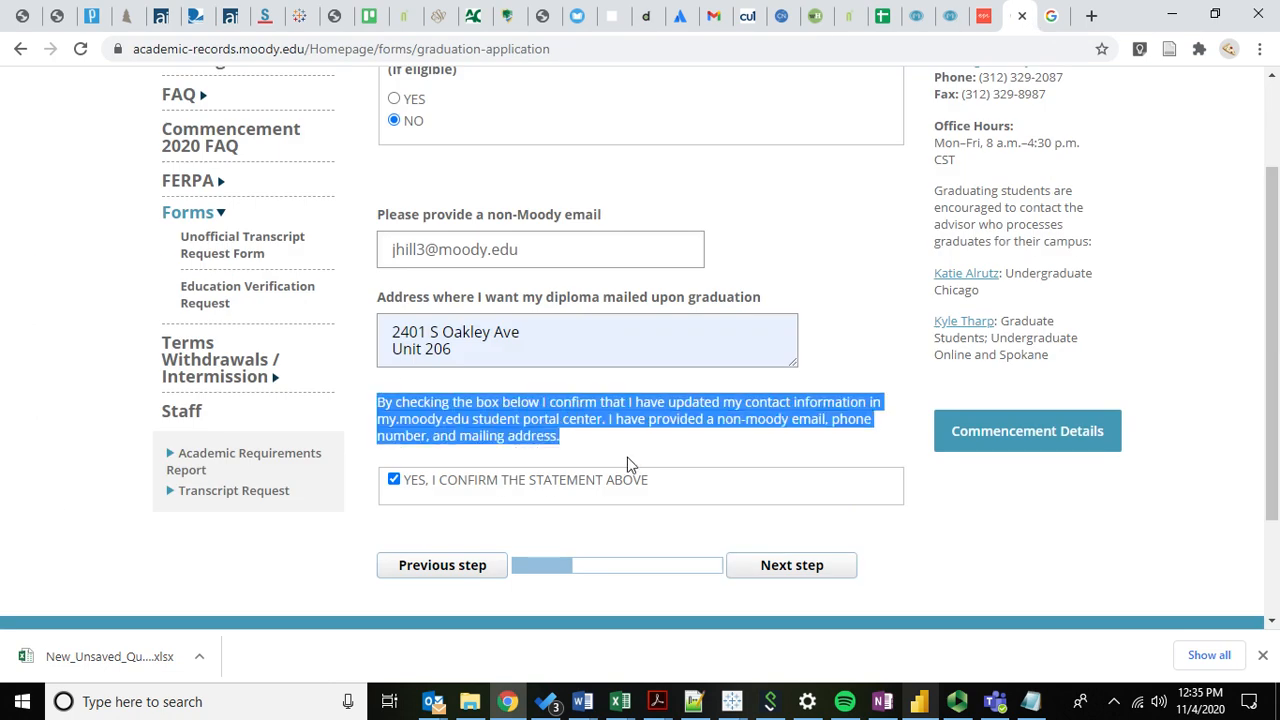
click(632, 450)
click(988, 17)
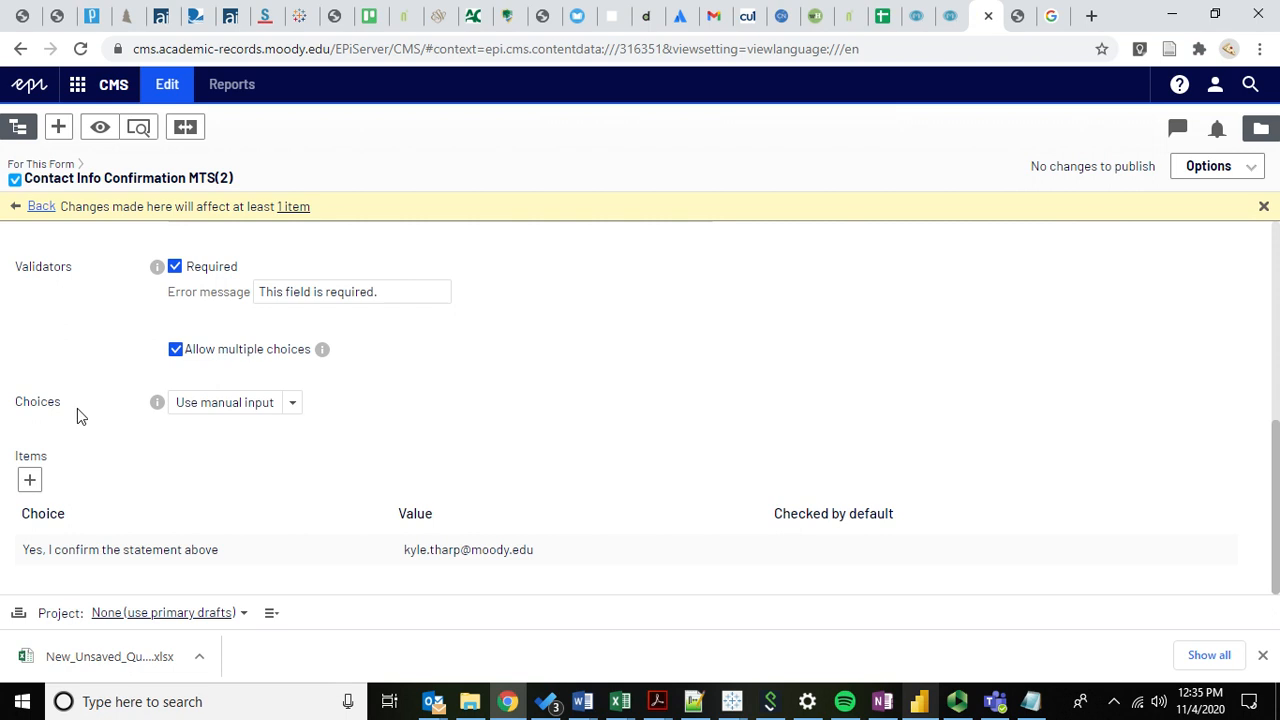
Show MTS(2)'s Dependencies: displayed when Academic Career Option isn't UG or GRAD Degree equals MDIV.
scroll(77, 390, up, 2)
scroll(77, 390, down, 2)
scroll(80, 390, up, 4)
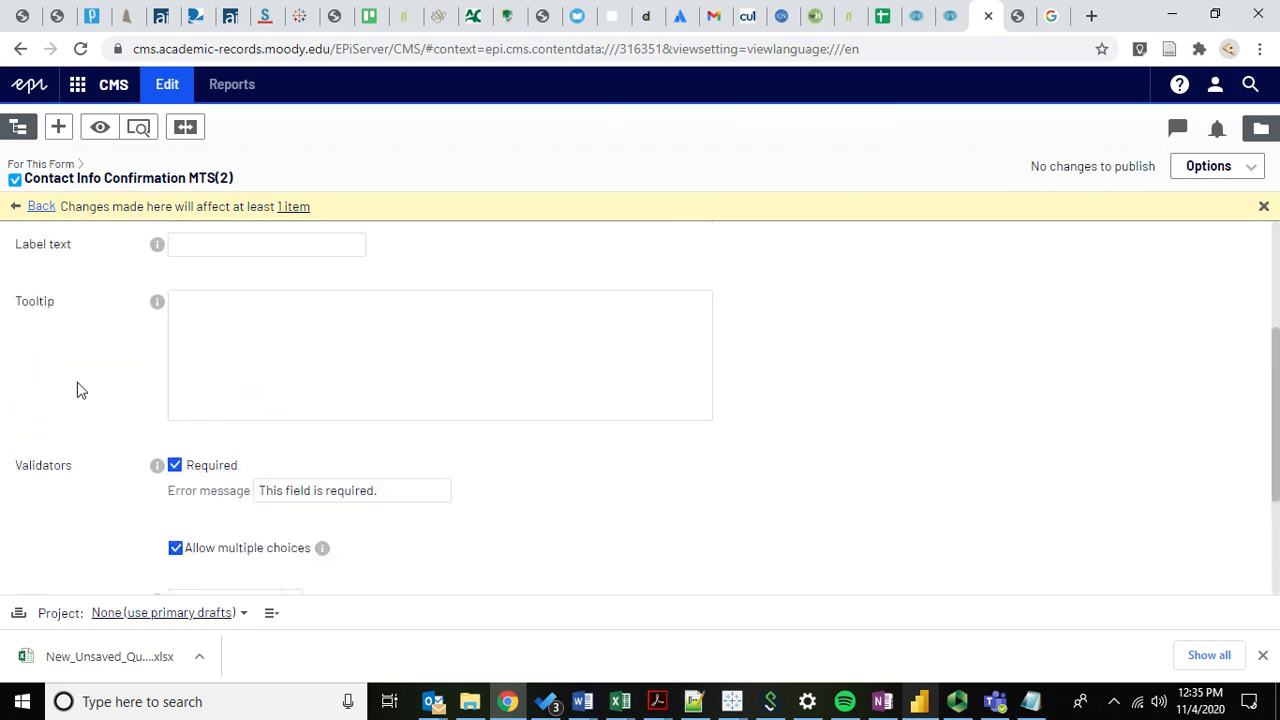
click(136, 376)
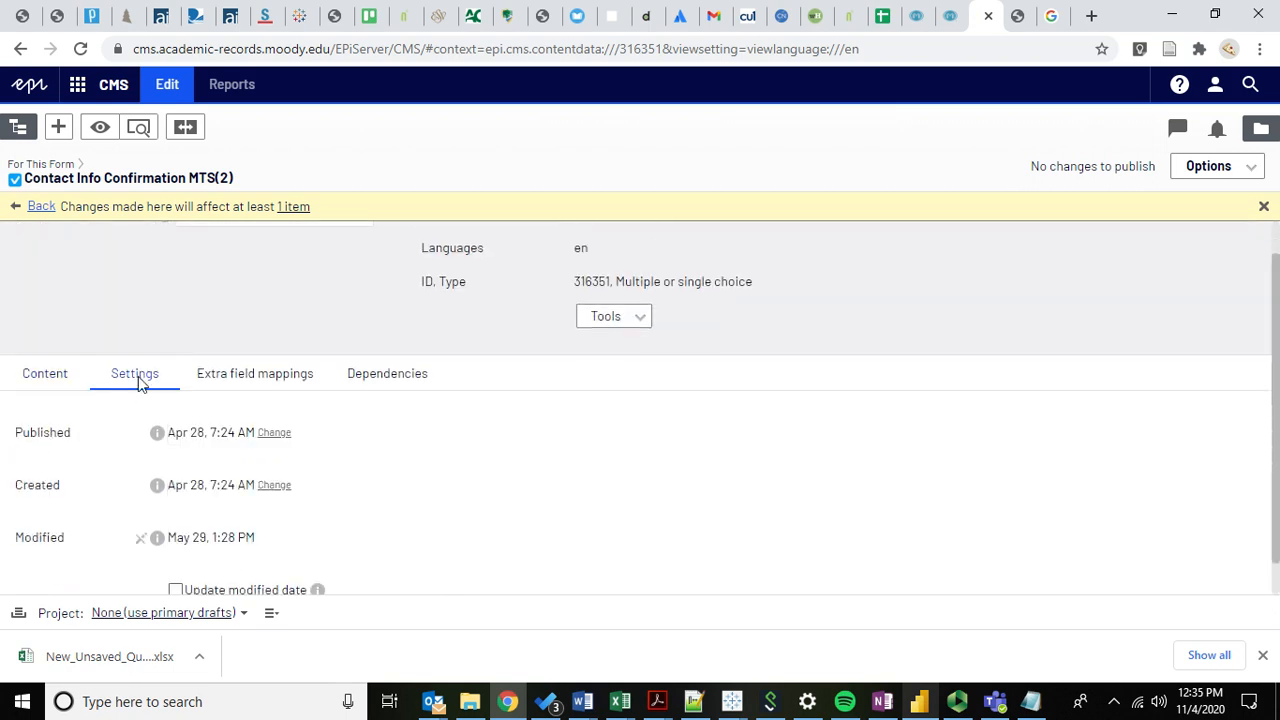
click(368, 380)
scroll(307, 530, down, 2)
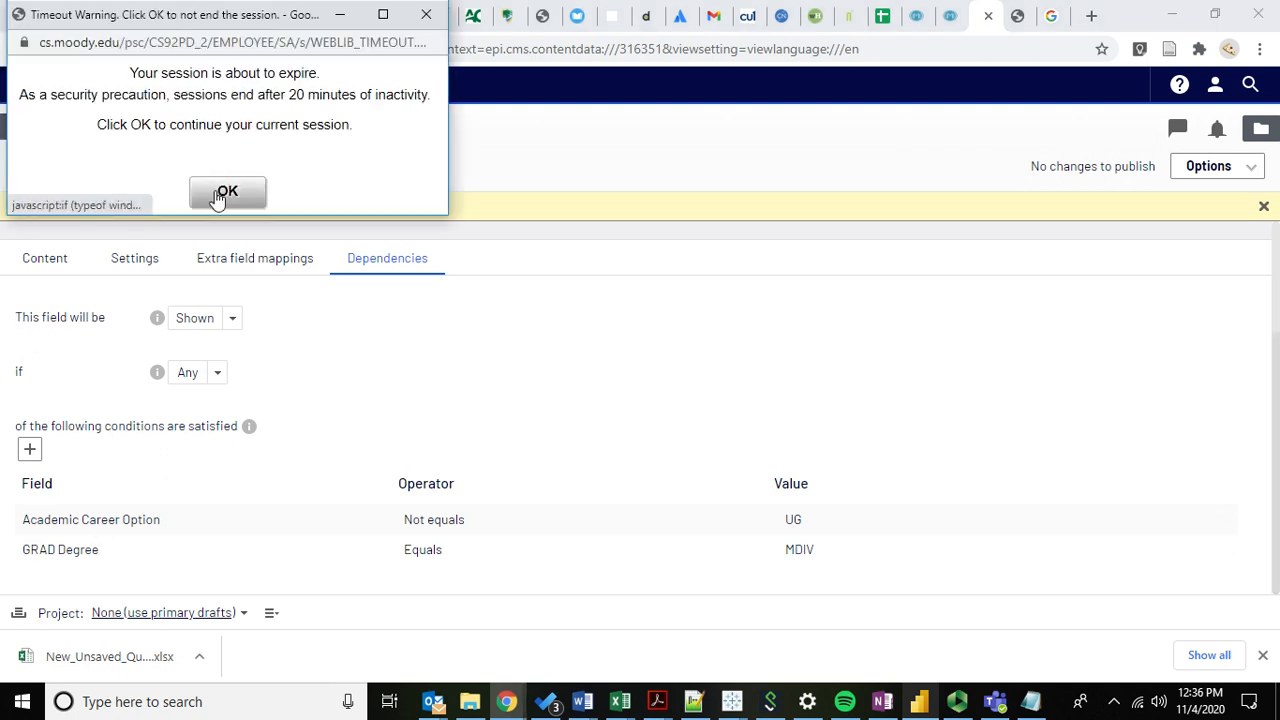
Acknowledge the session-timeout warning with OK, then move to another browser tab.
click(222, 192)
click(955, 16)
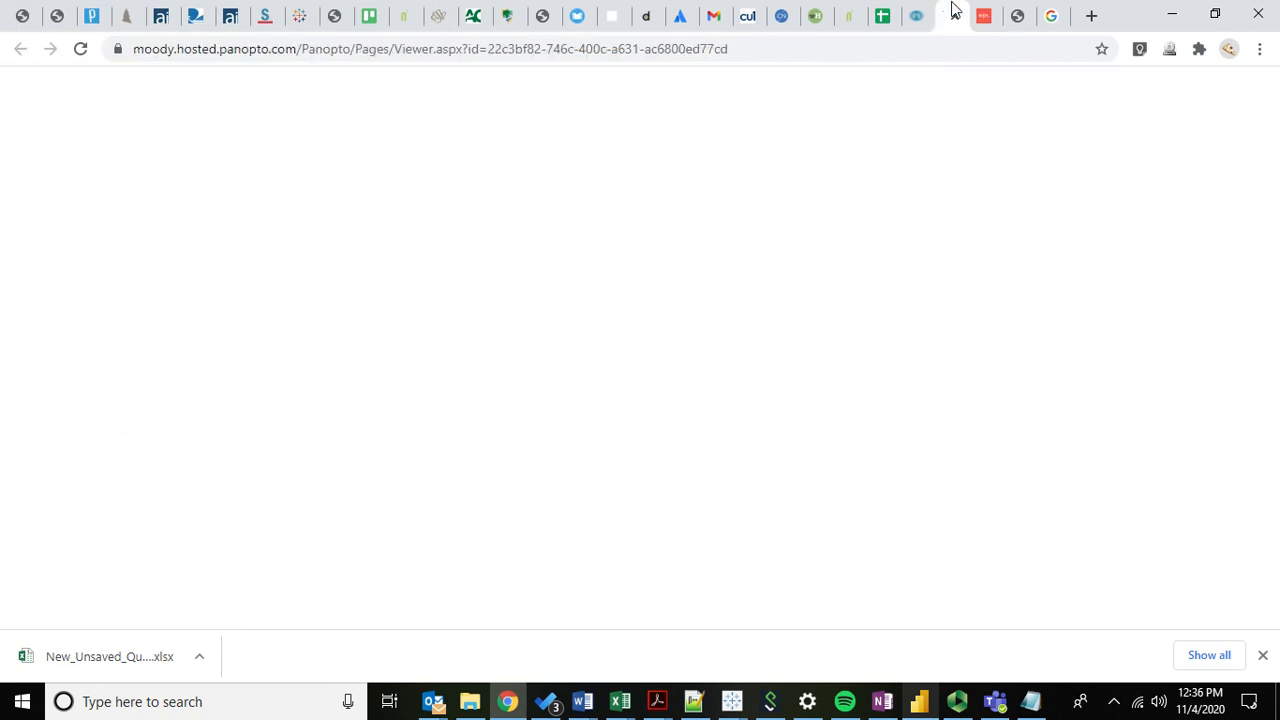
Check MTS(2)'s confirmation item carries an advisor email value, then return to the form element list.
click(1007, 18)
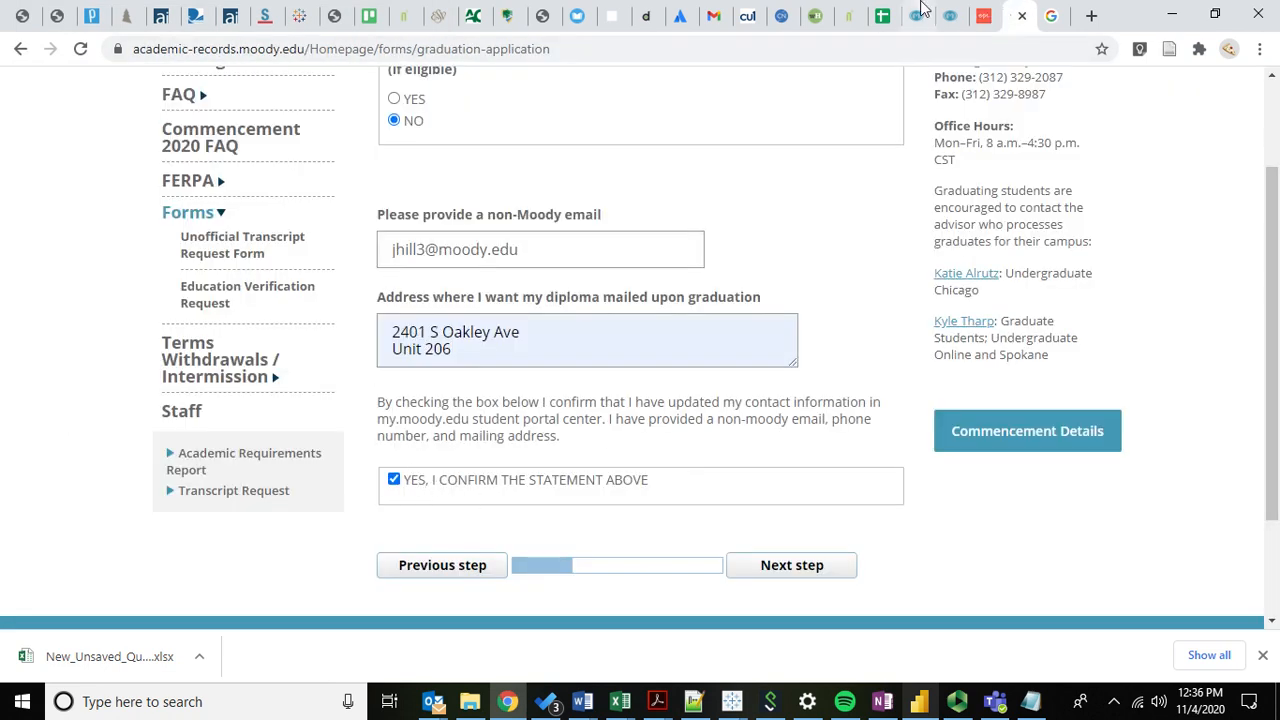
click(985, 18)
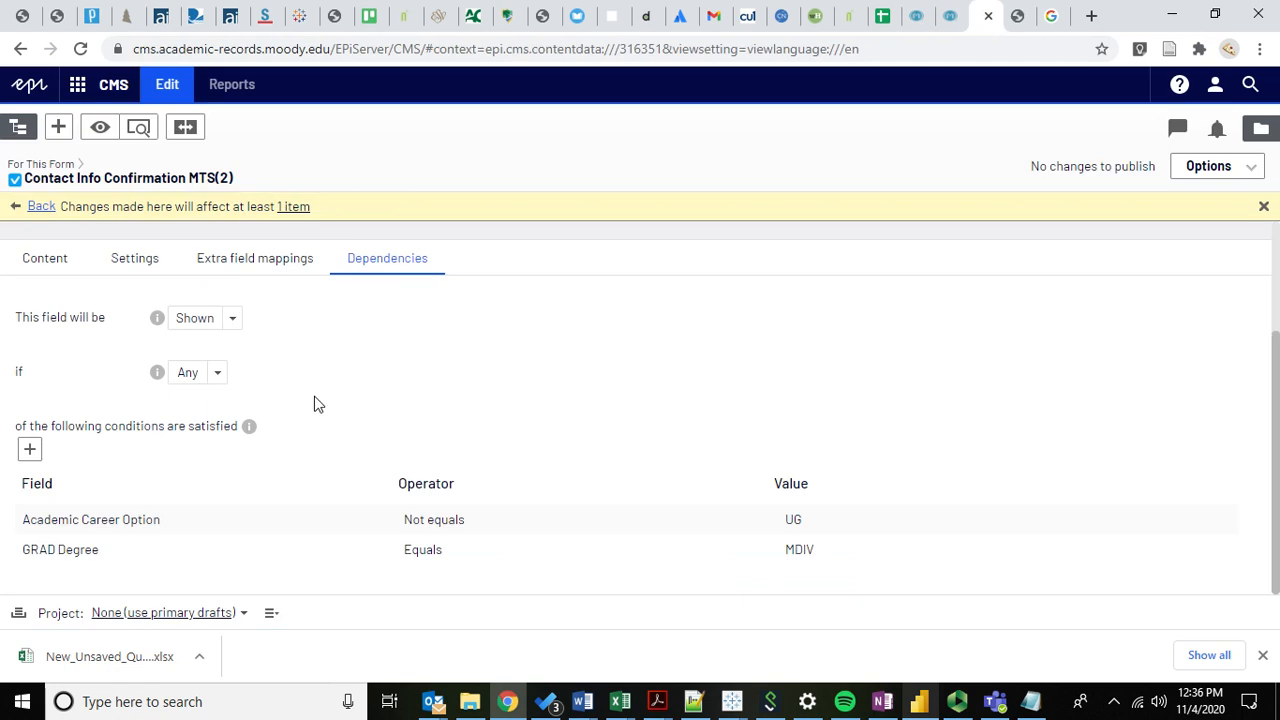
click(45, 258)
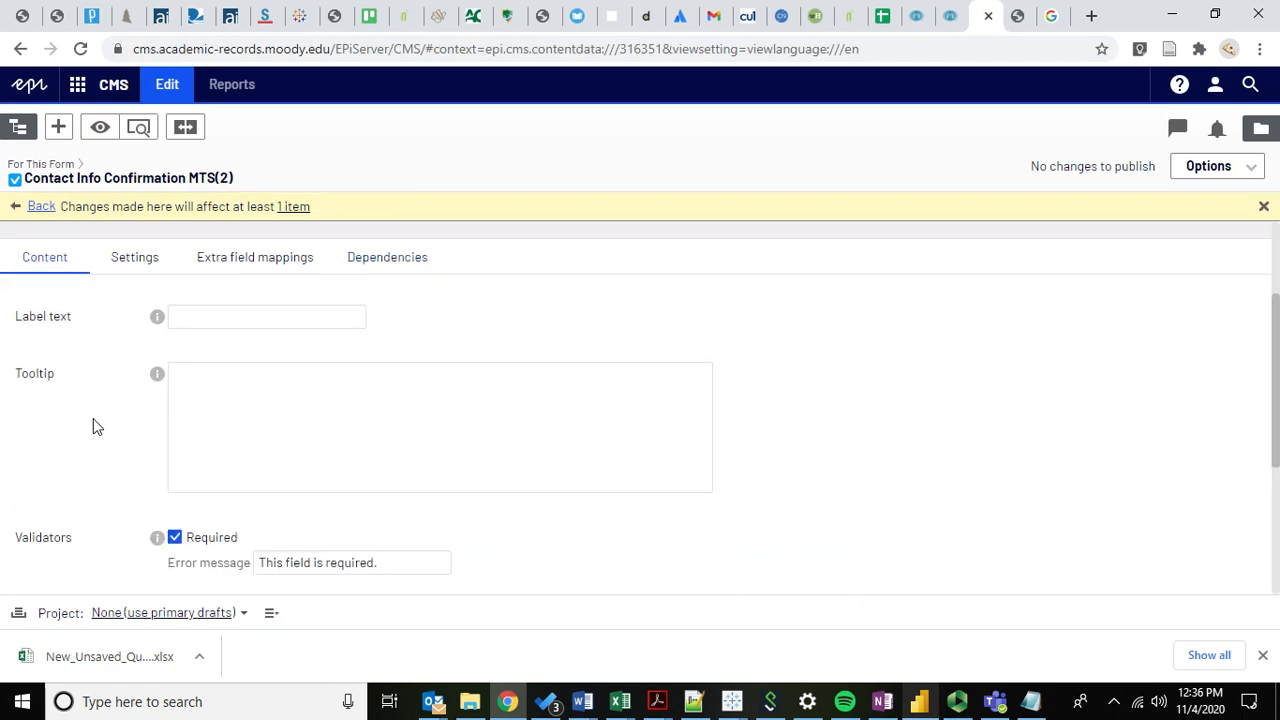
scroll(94, 428, down, 3)
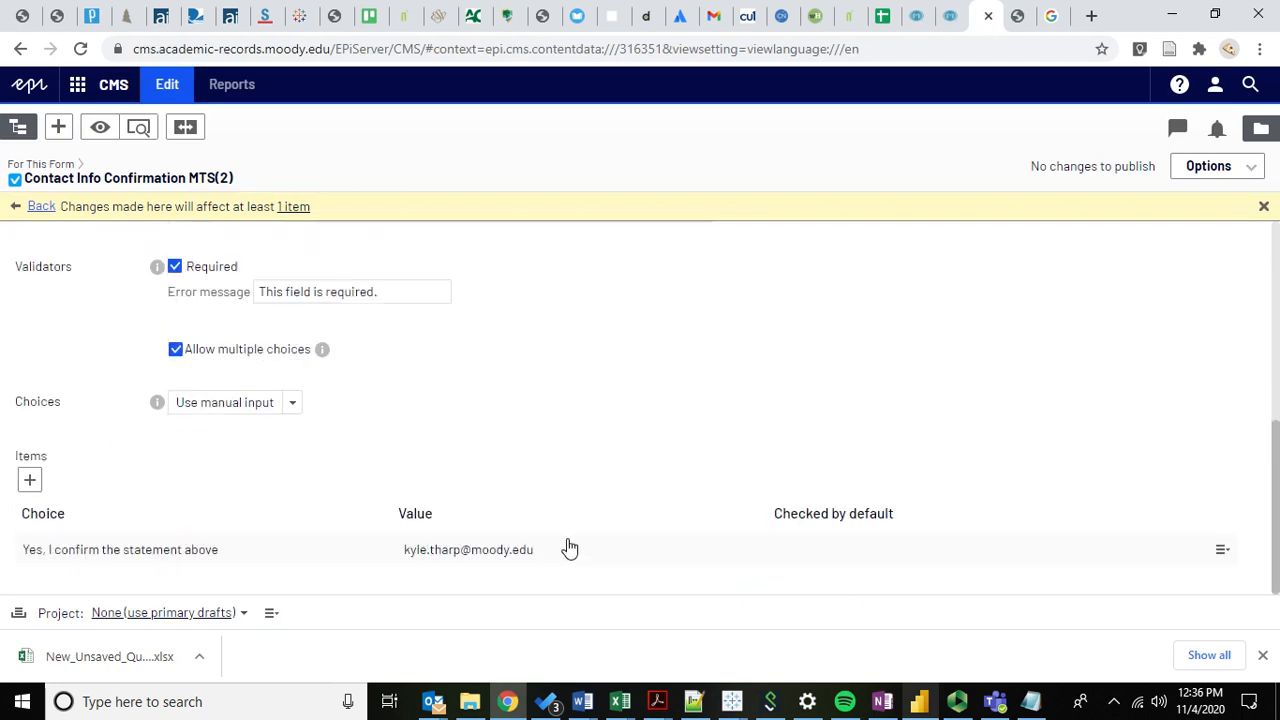
click(41, 207)
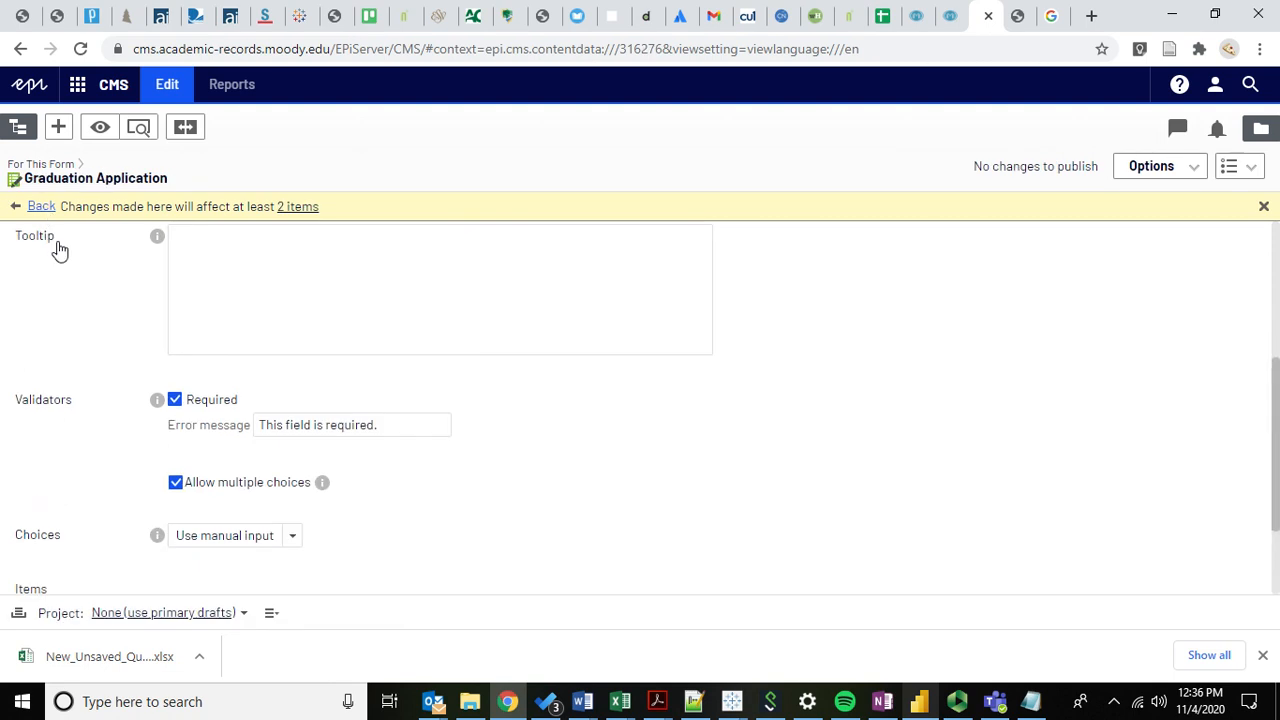
scroll(151, 434, down, 10)
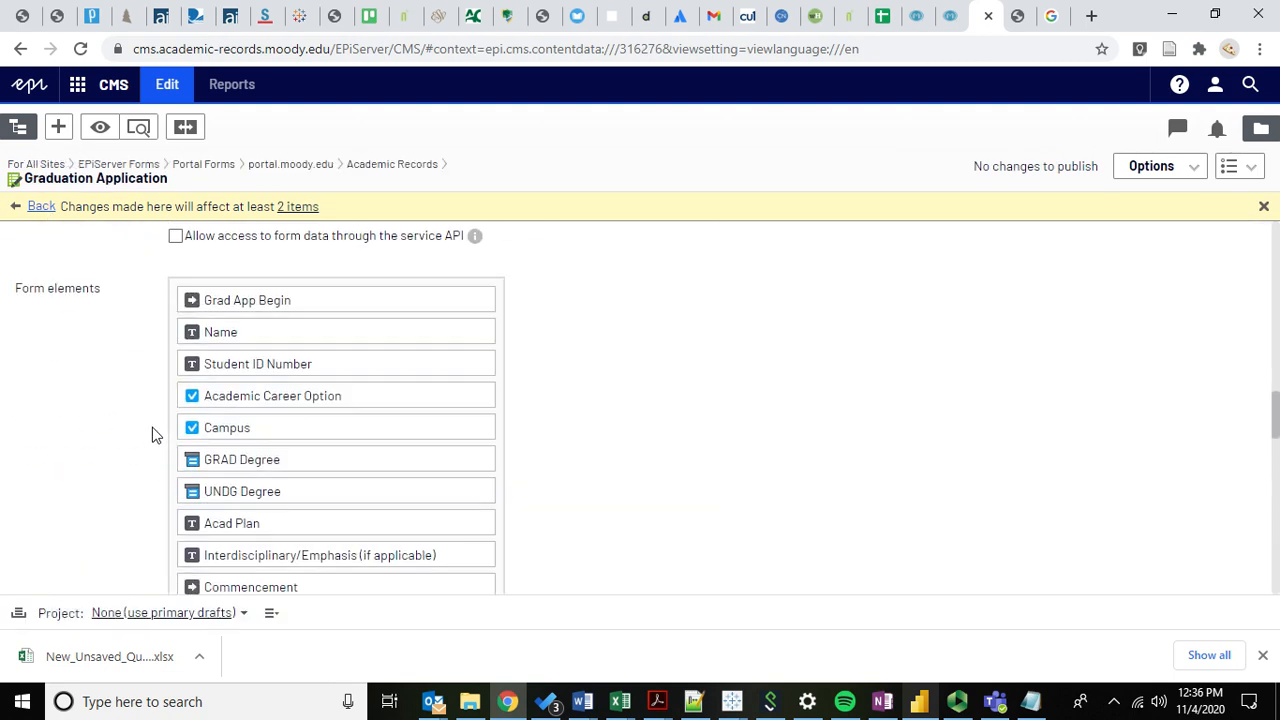
scroll(128, 428, down, 3)
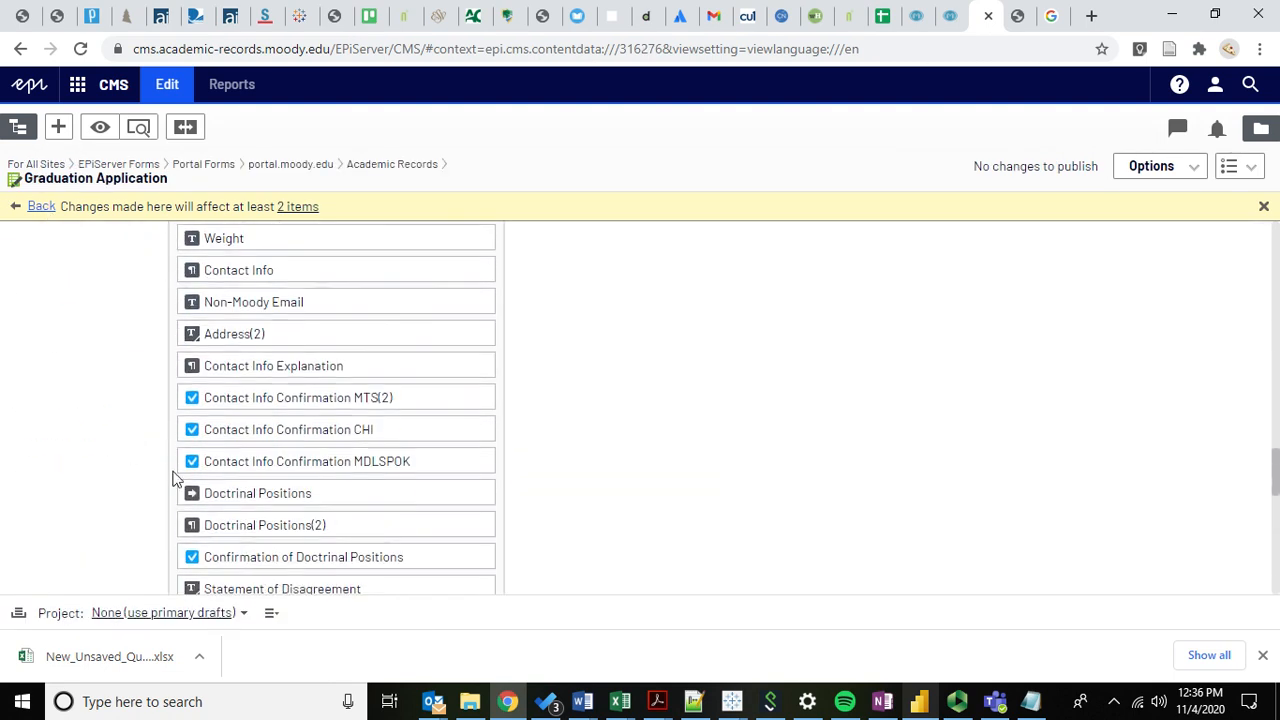
Edit Contact Info Confirmation CHI, checking its Dependencies and the confirm item's email value.
click(479, 430)
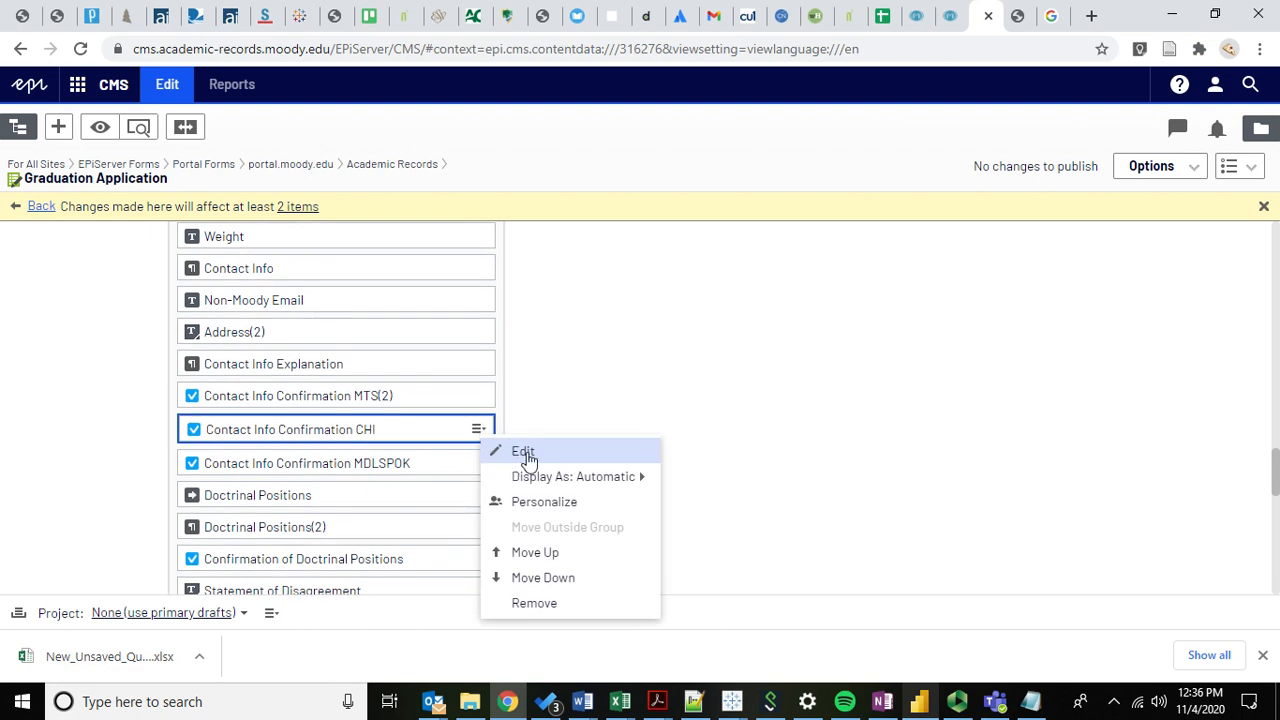
click(524, 454)
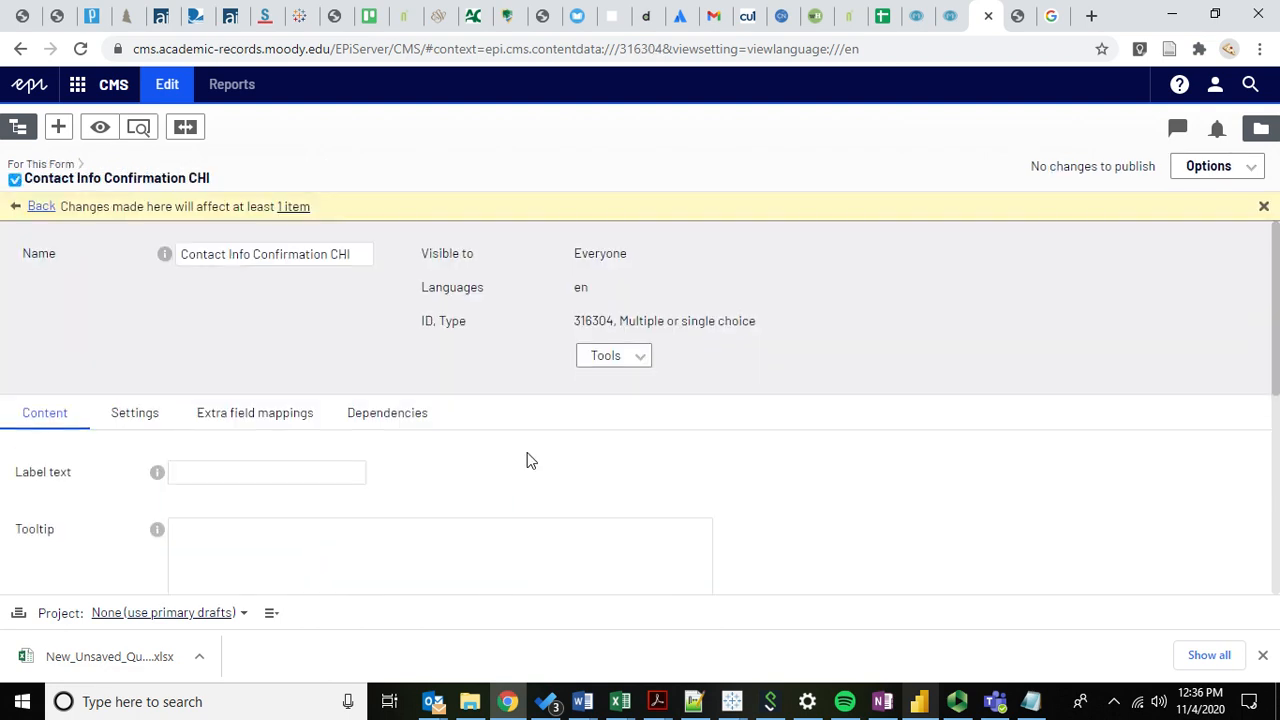
click(374, 418)
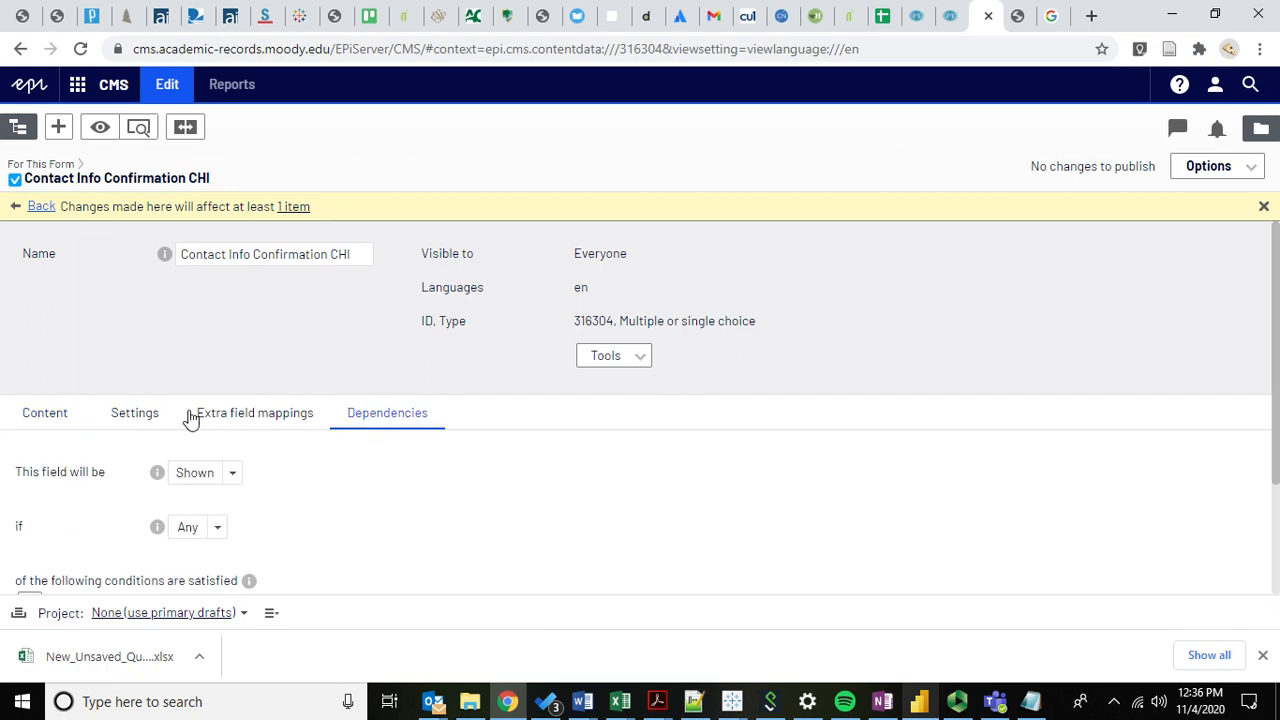
click(30, 420)
scroll(149, 434, down, 5)
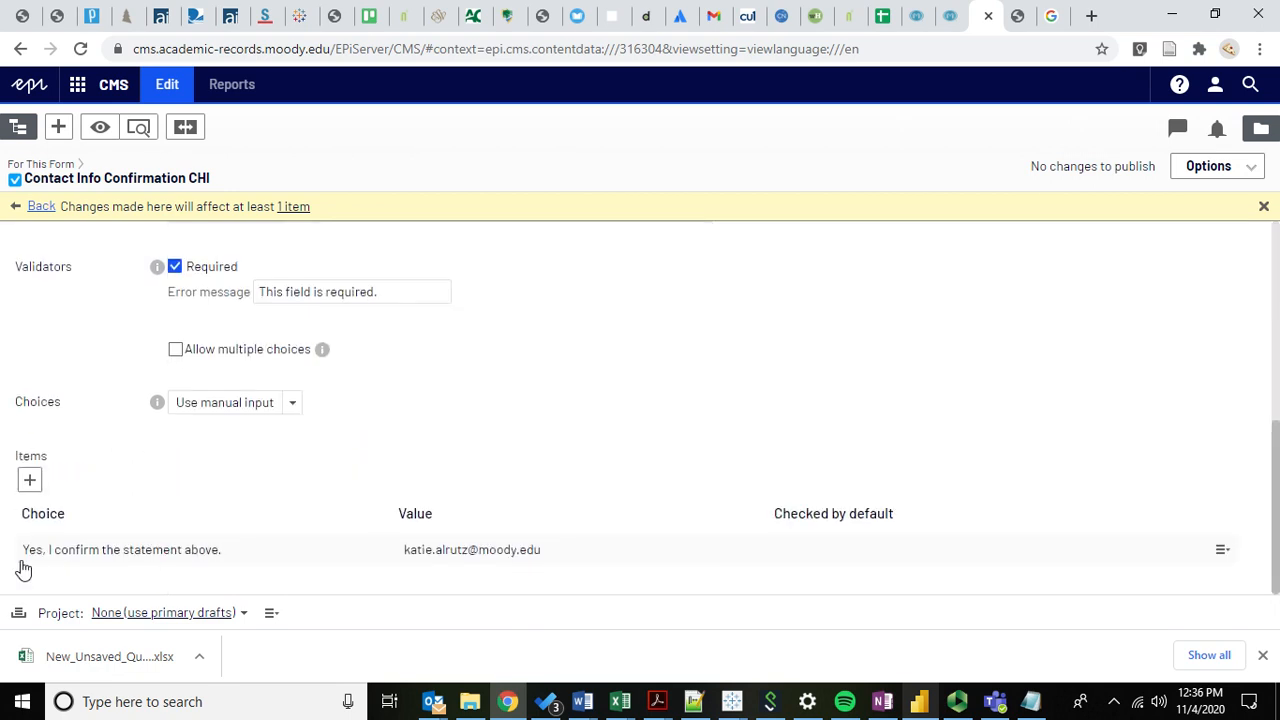
On the live form, go back a step and select Undergraduate with Chicago campus.
click(1017, 15)
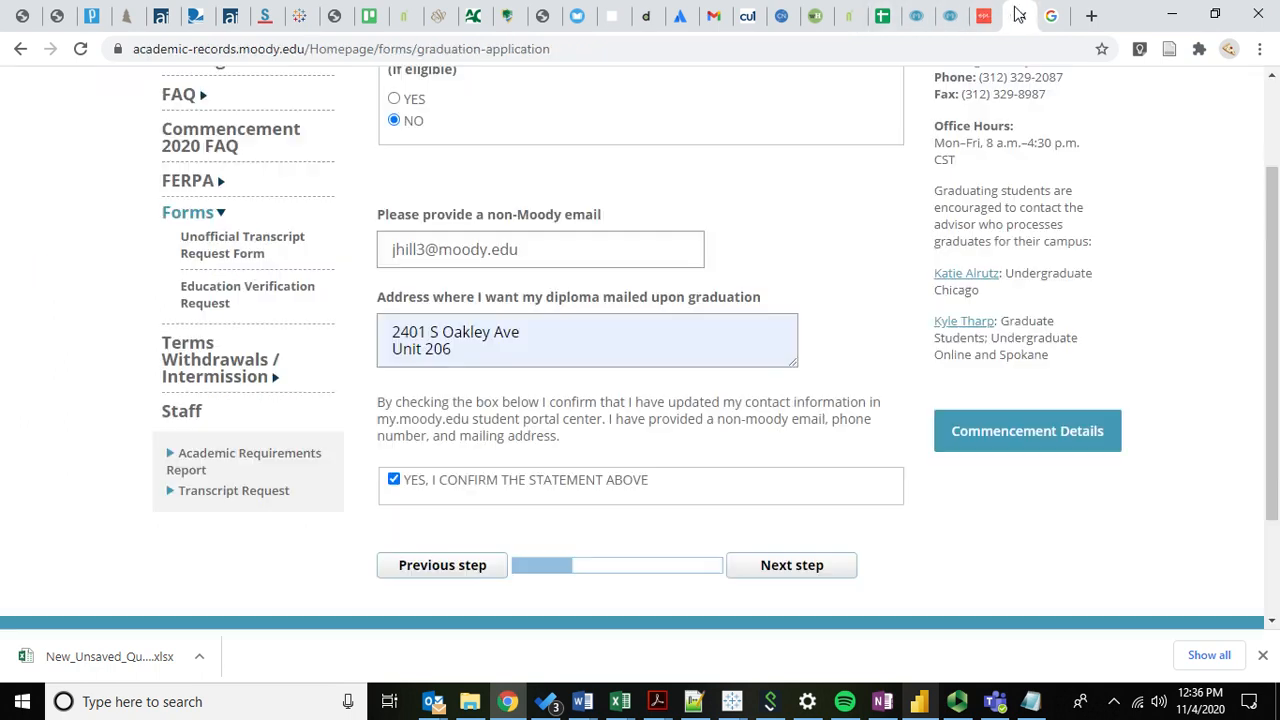
click(440, 565)
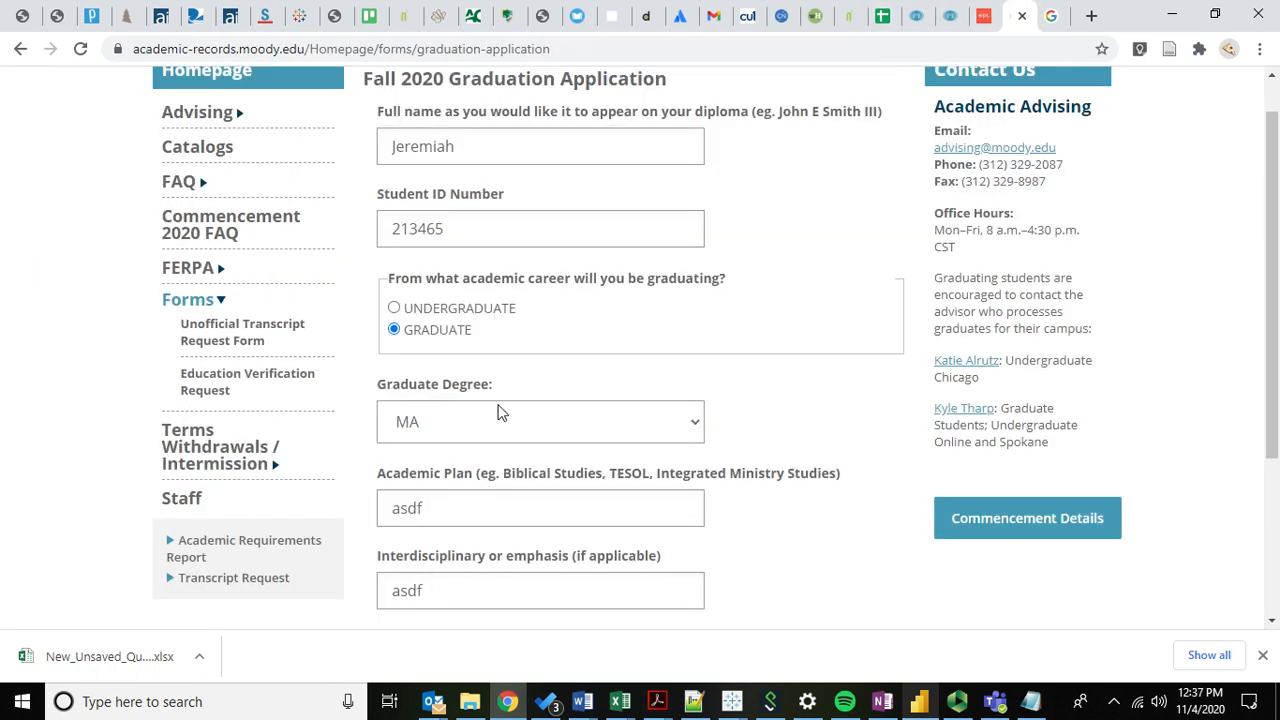
click(443, 309)
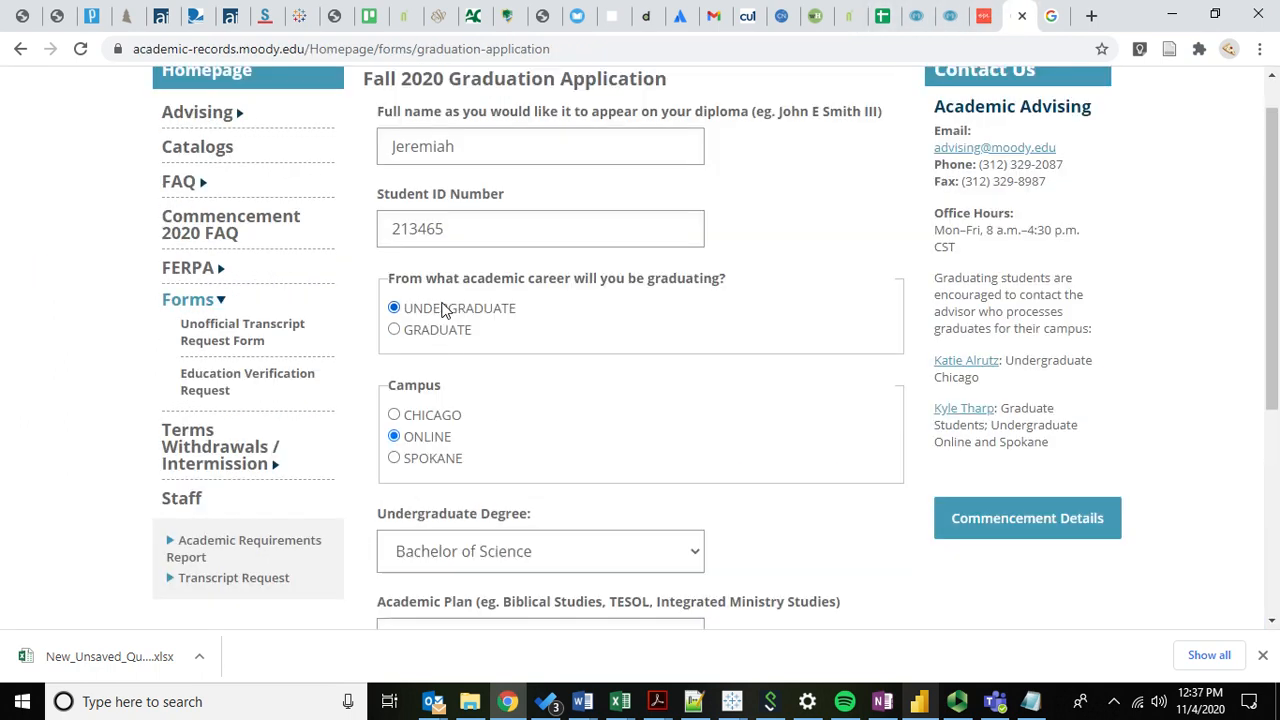
click(425, 416)
scroll(552, 457, down, 2)
click(680, 494)
Advance to the contact step and check the YES contact confirmation statement.
click(770, 570)
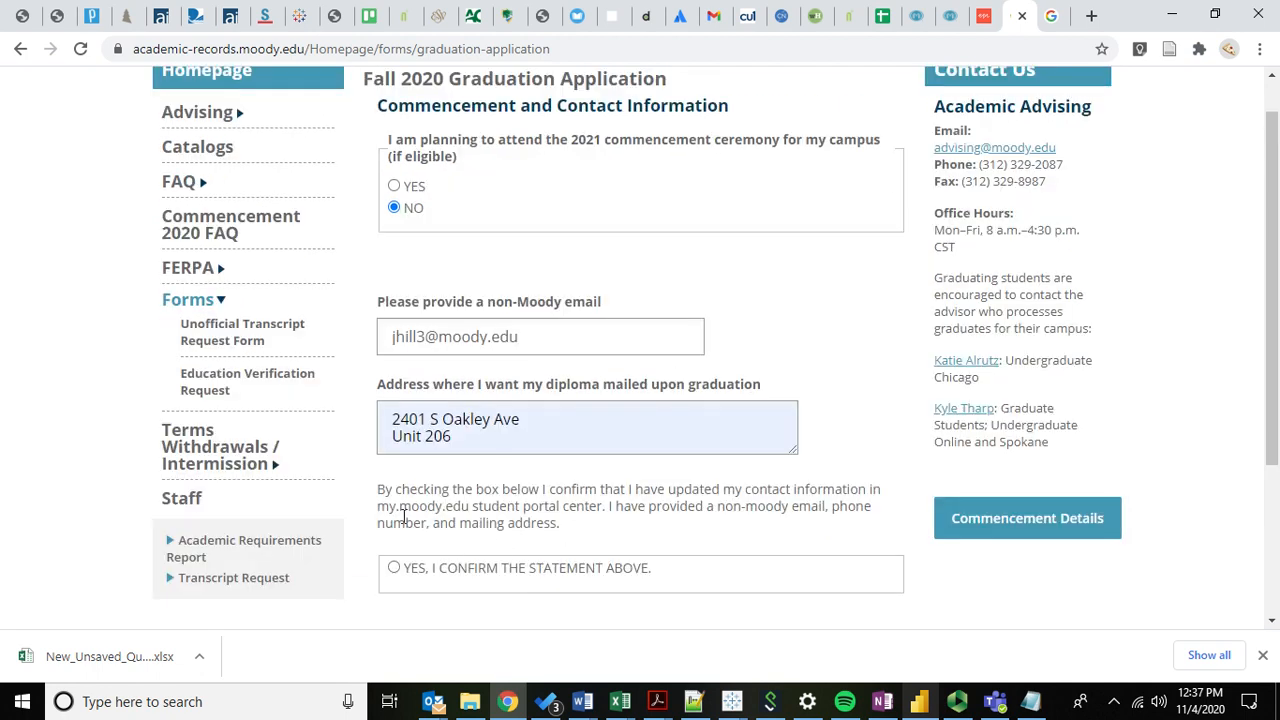
drag(407, 518, 543, 523)
click(597, 527)
click(450, 570)
scroll(460, 500, down, 2)
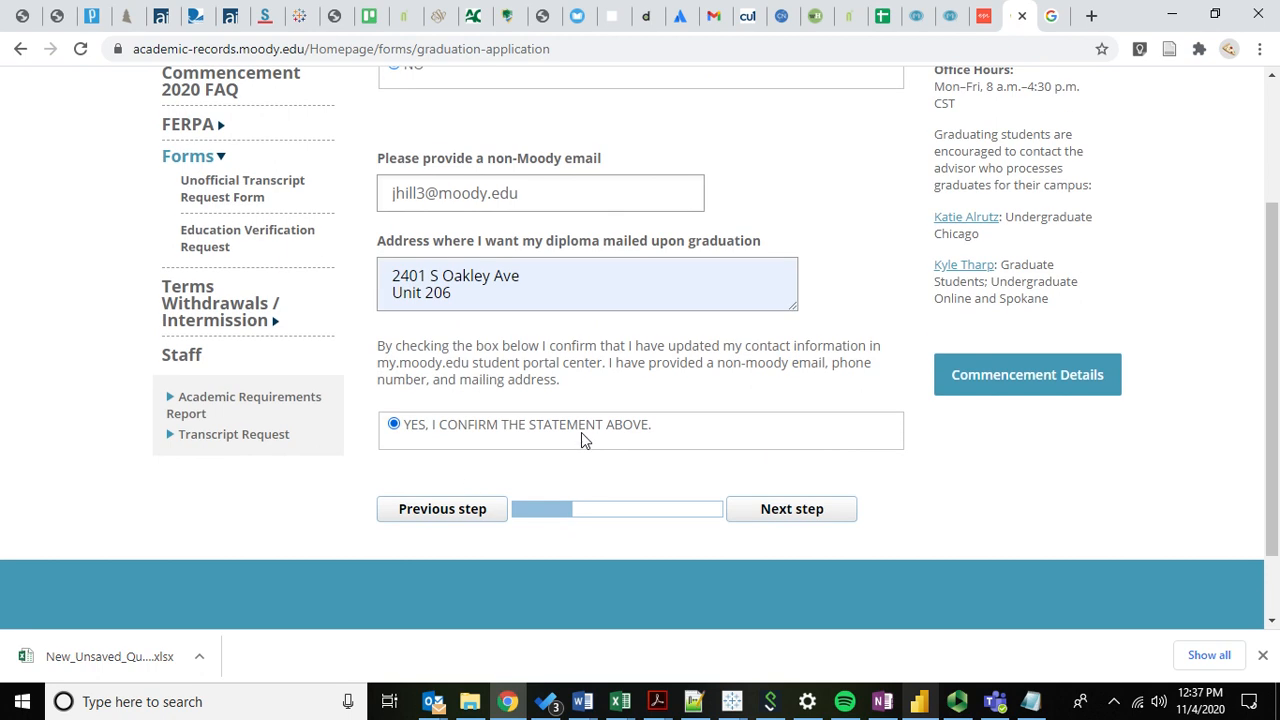
click(985, 15)
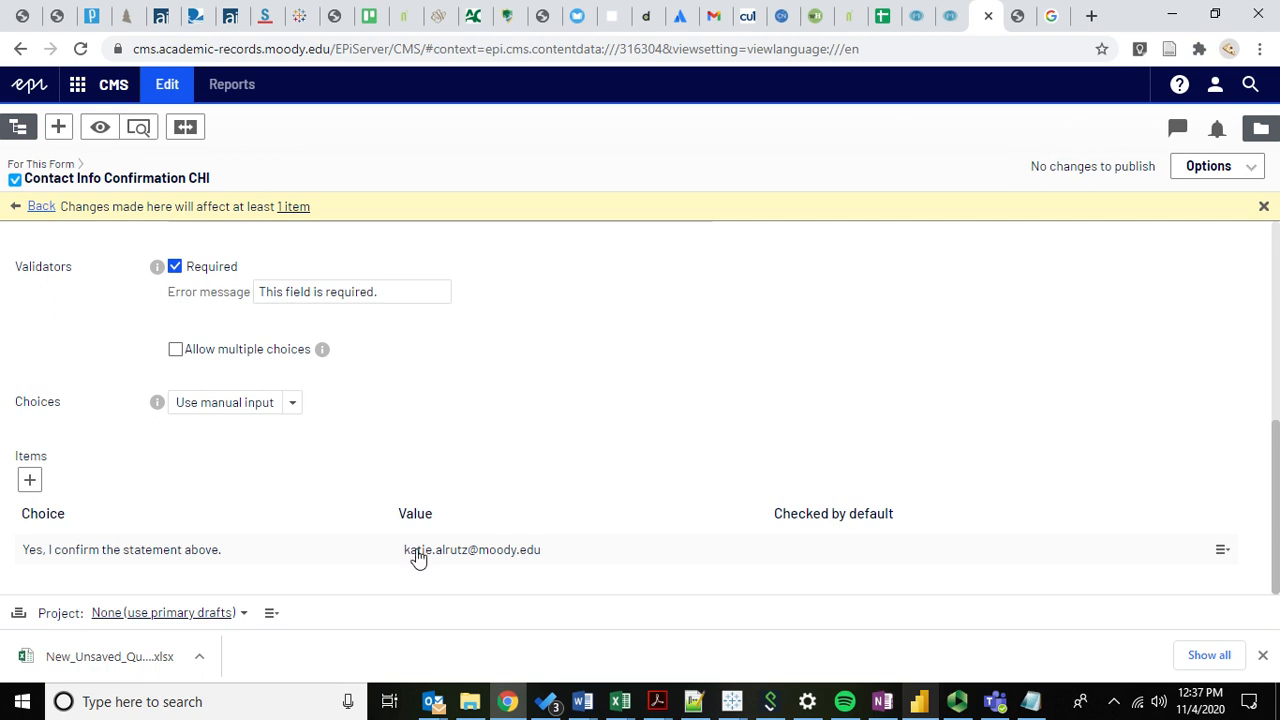
Compare CHI's conditions (Campus contains Chicago or UNDG Degree equals BMUS) with the live form's wording.
scroll(114, 369, up, 4)
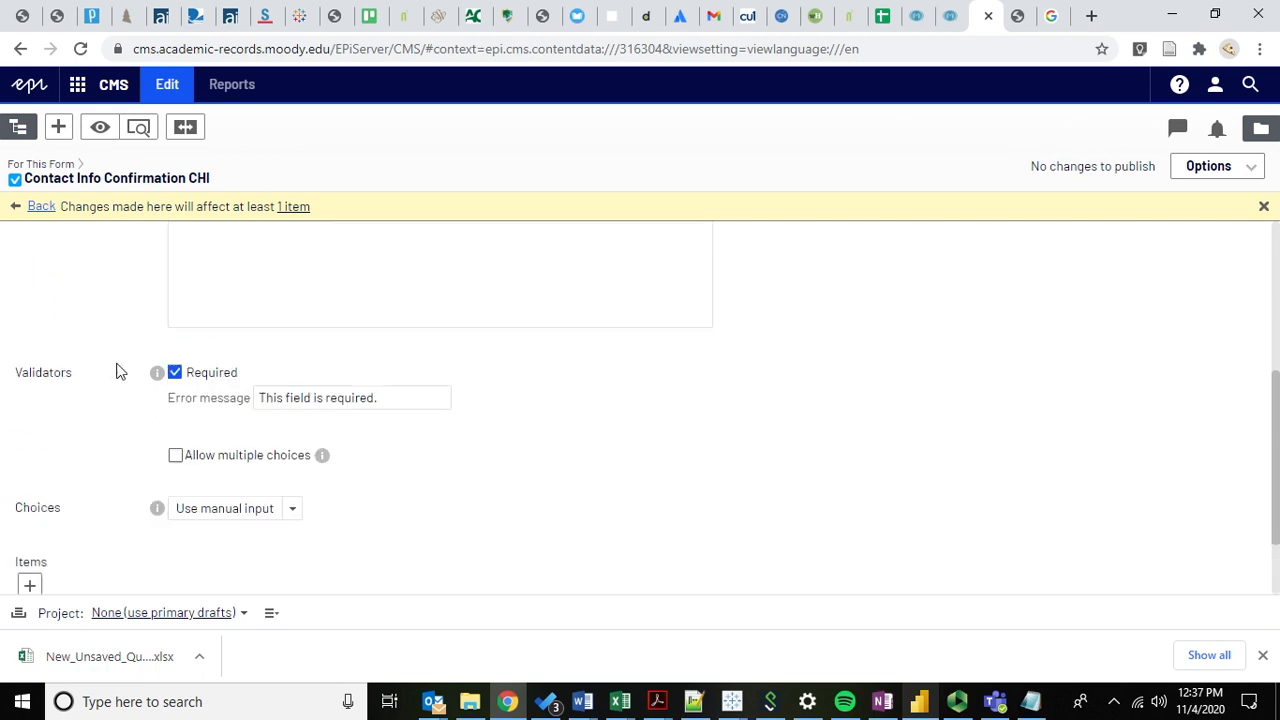
click(370, 413)
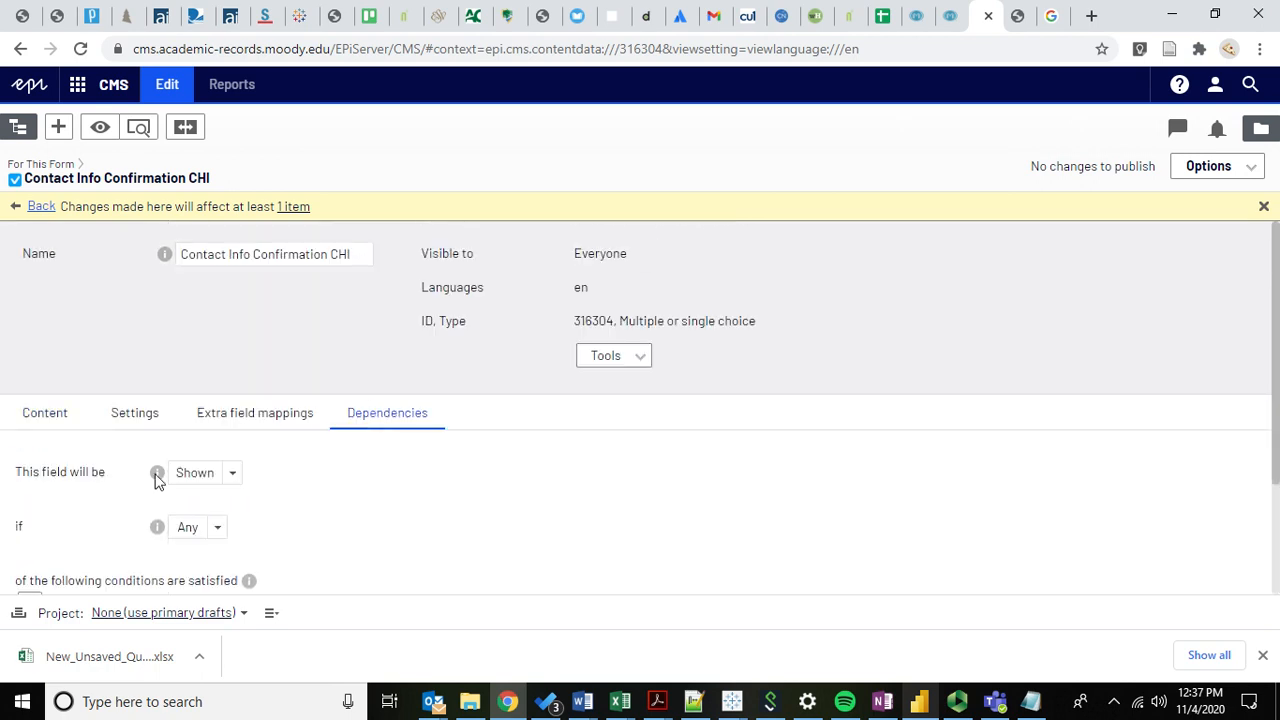
scroll(138, 480, down, 2)
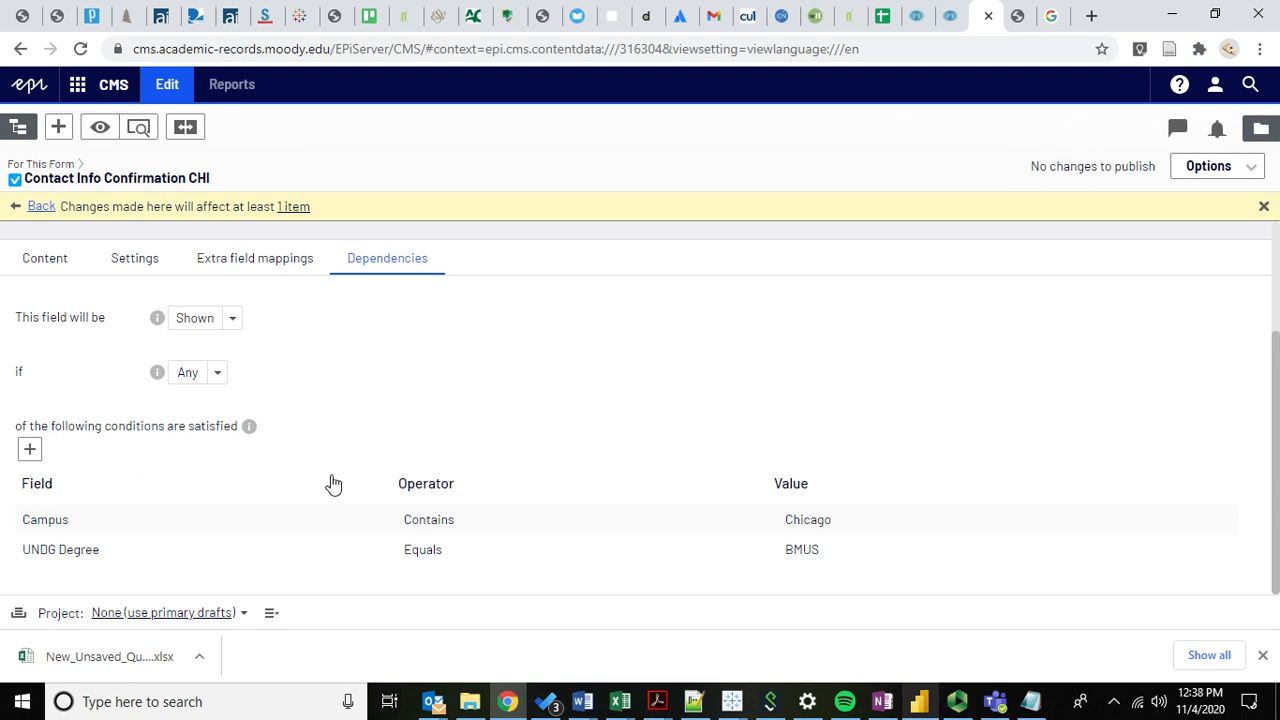
click(1007, 27)
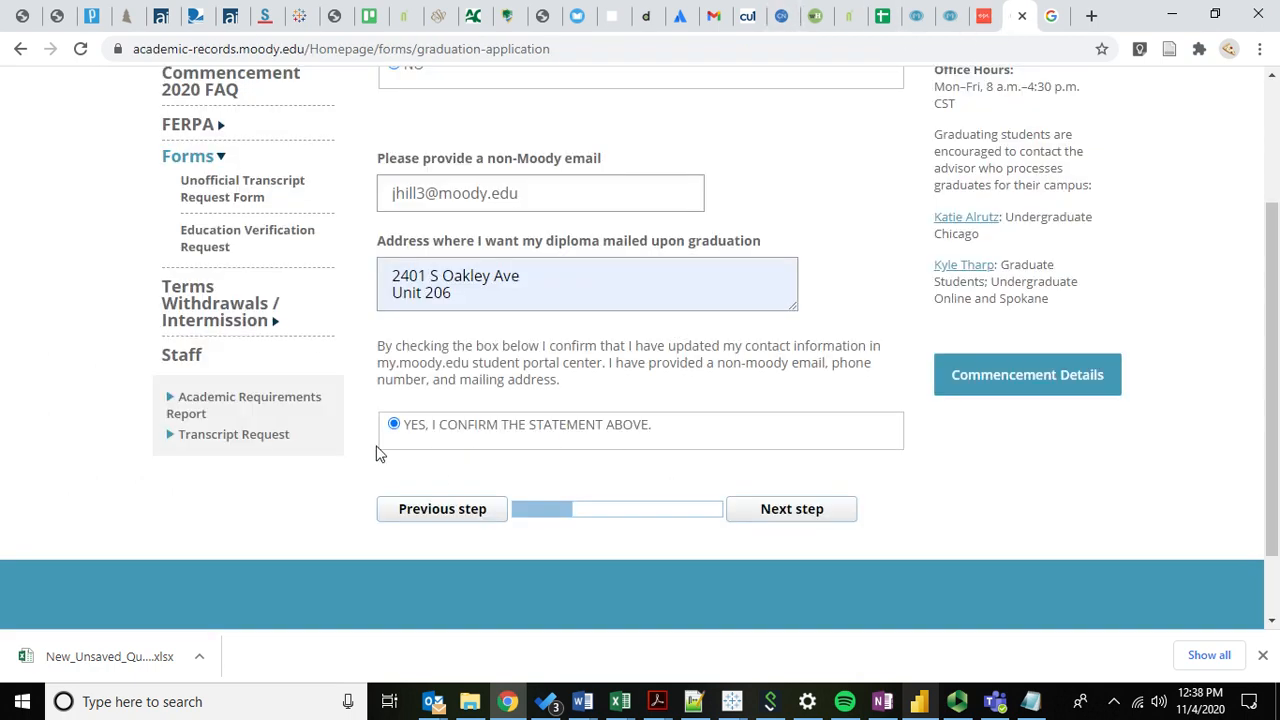
drag(660, 432, 400, 442)
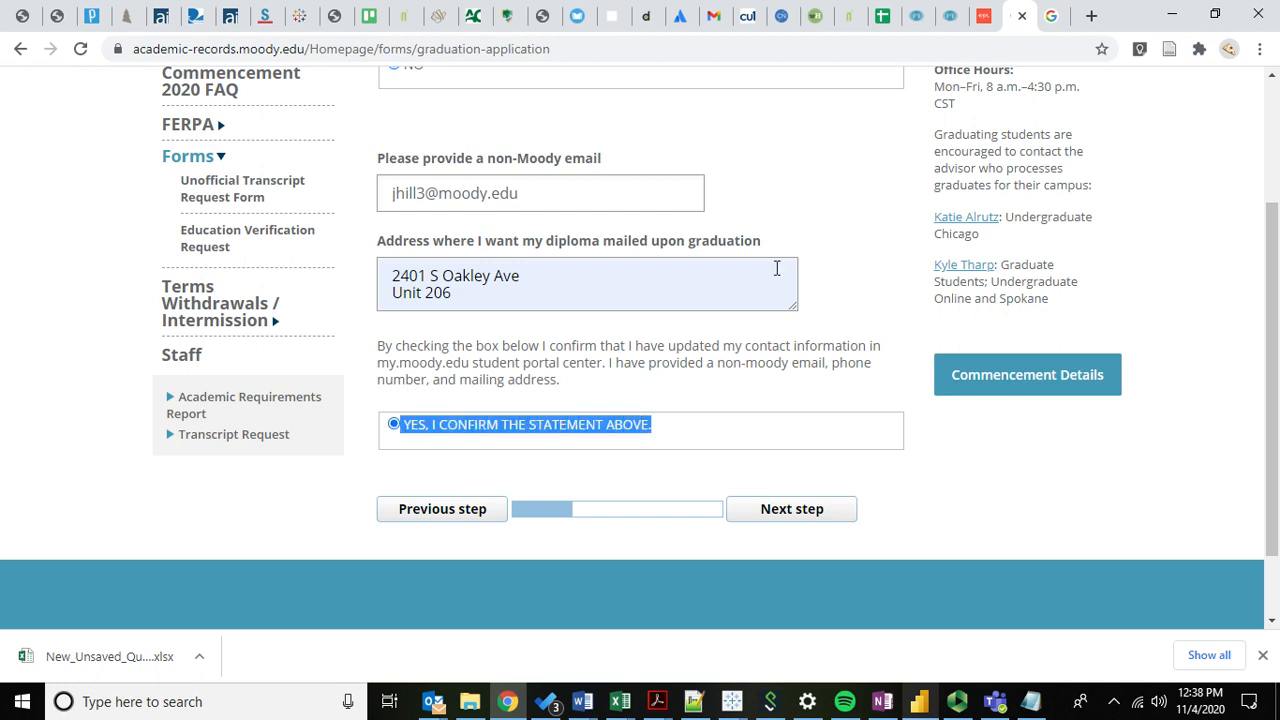
click(985, 17)
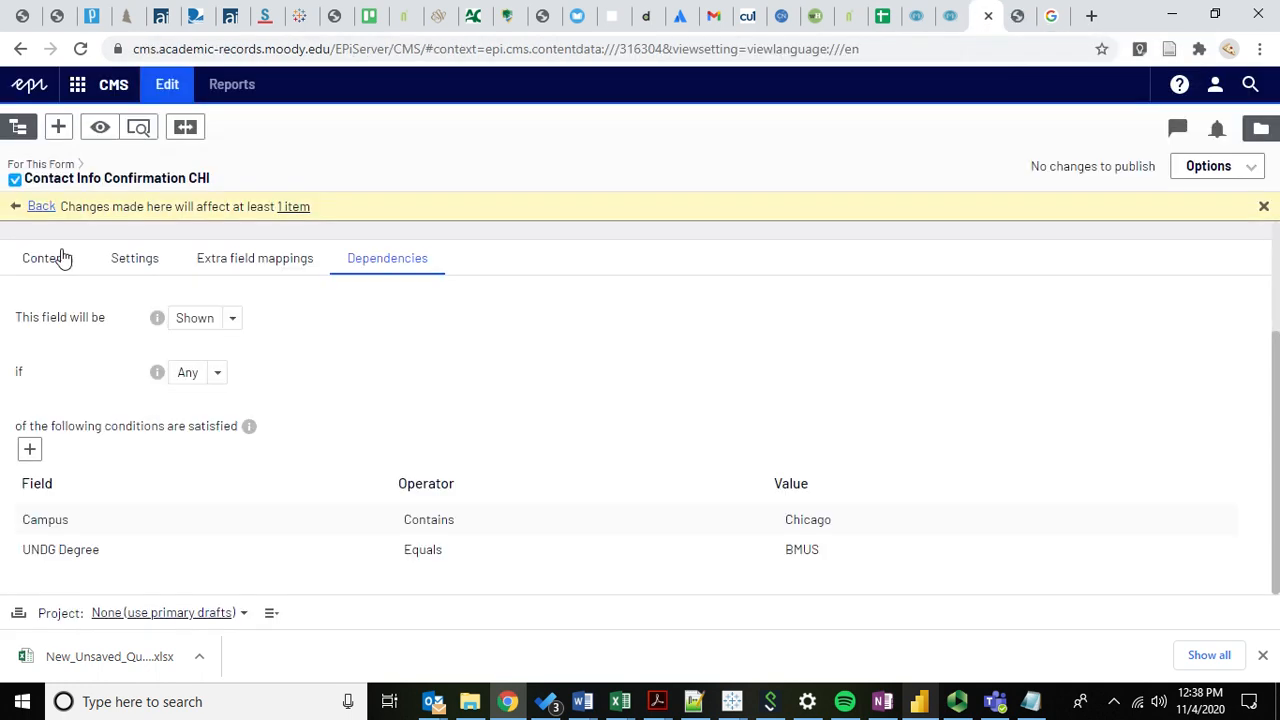
click(45, 212)
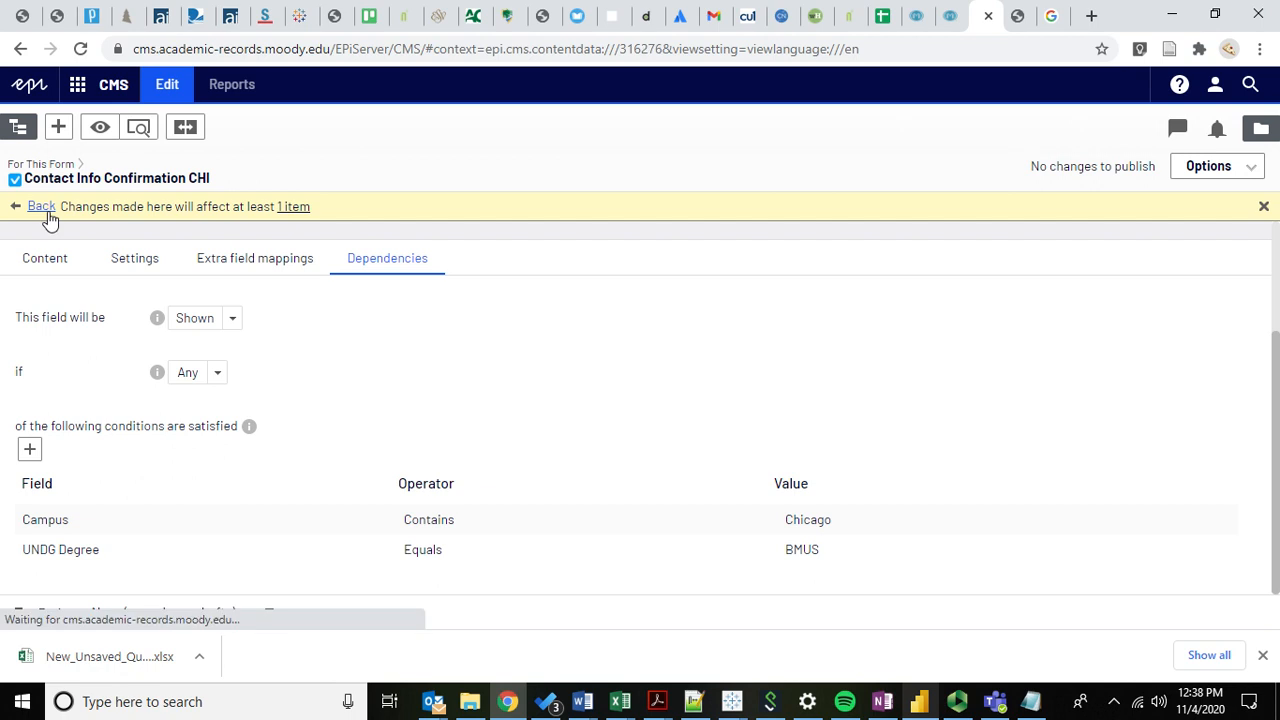
scroll(110, 475, down, 15)
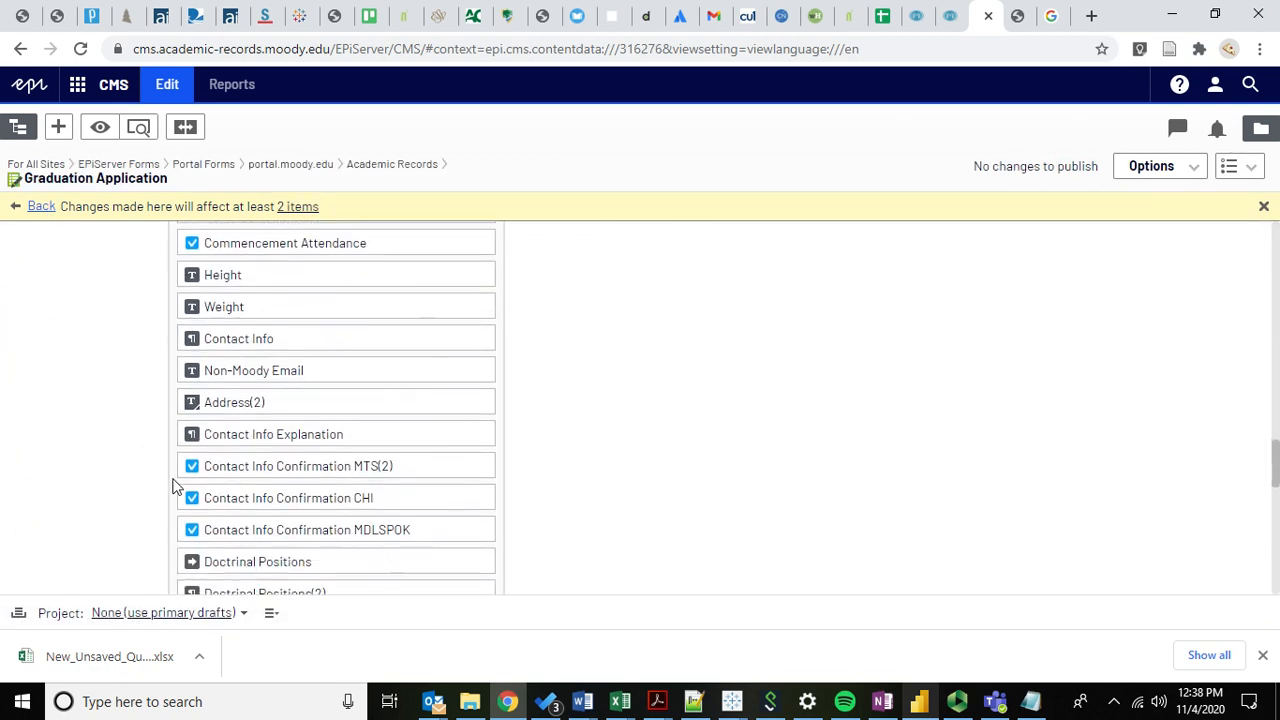
scroll(657, 490, down, 1)
scroll(640, 488, down, 2)
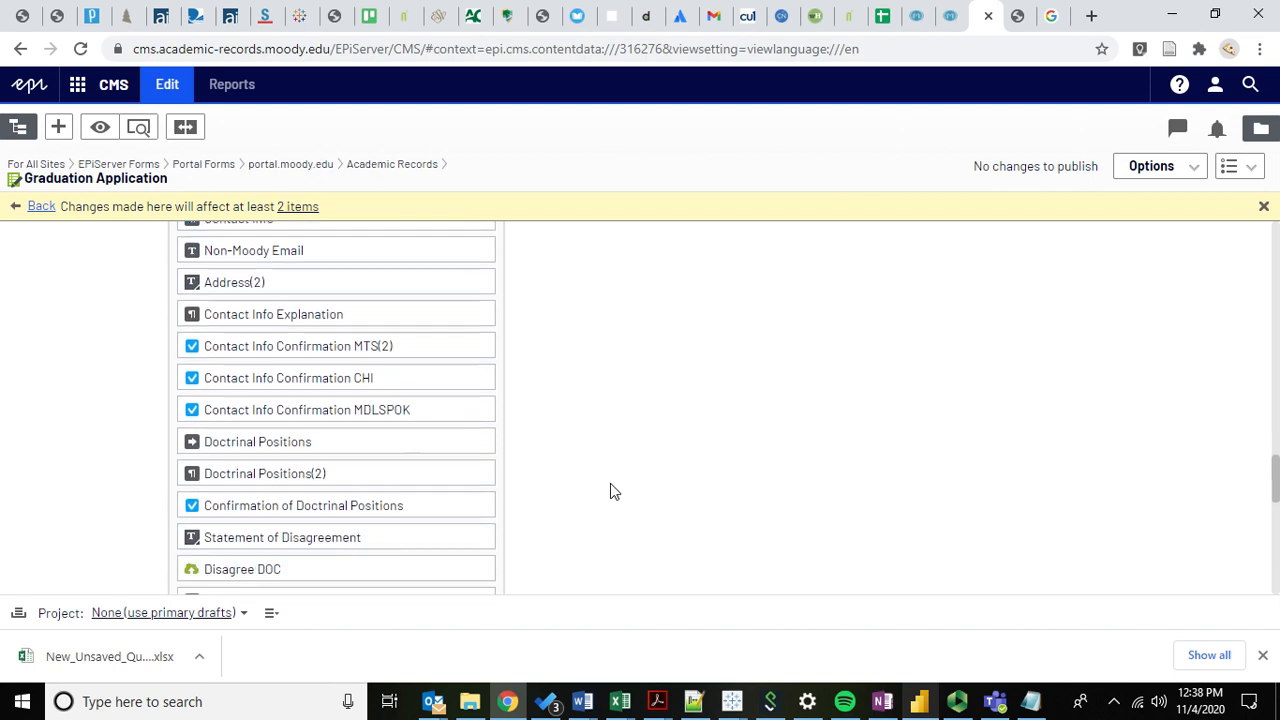
click(478, 362)
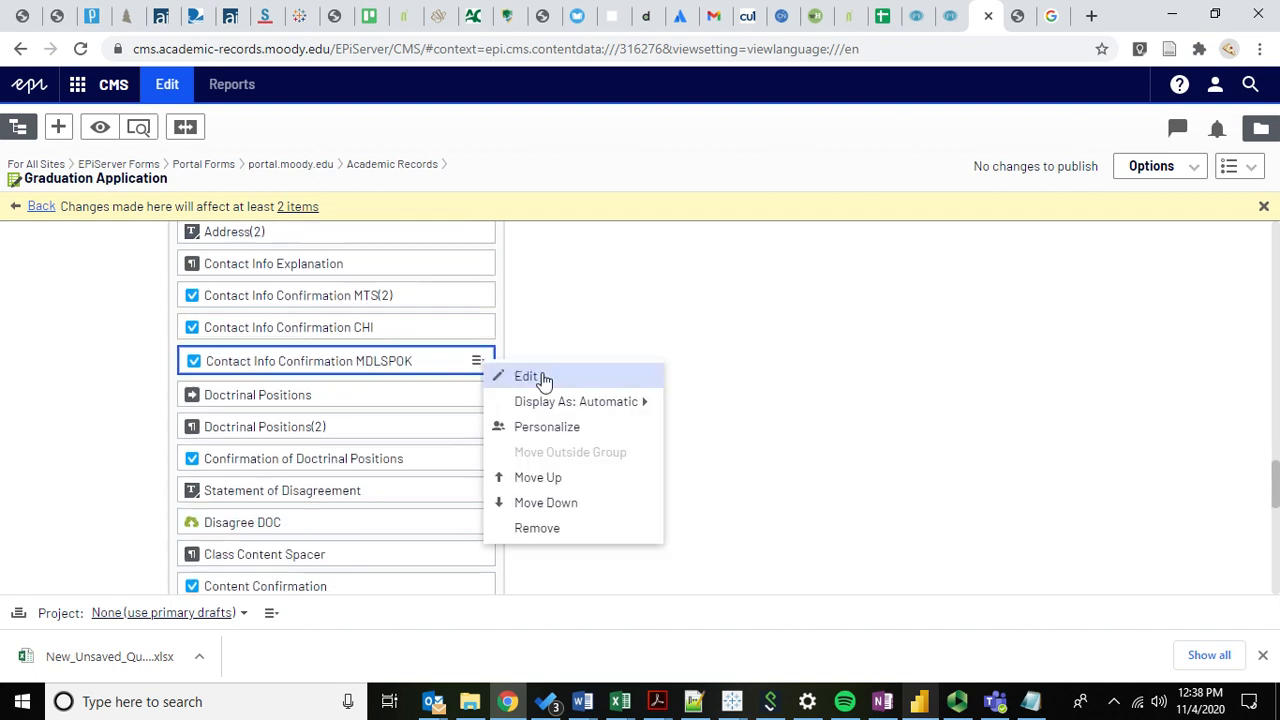
click(538, 376)
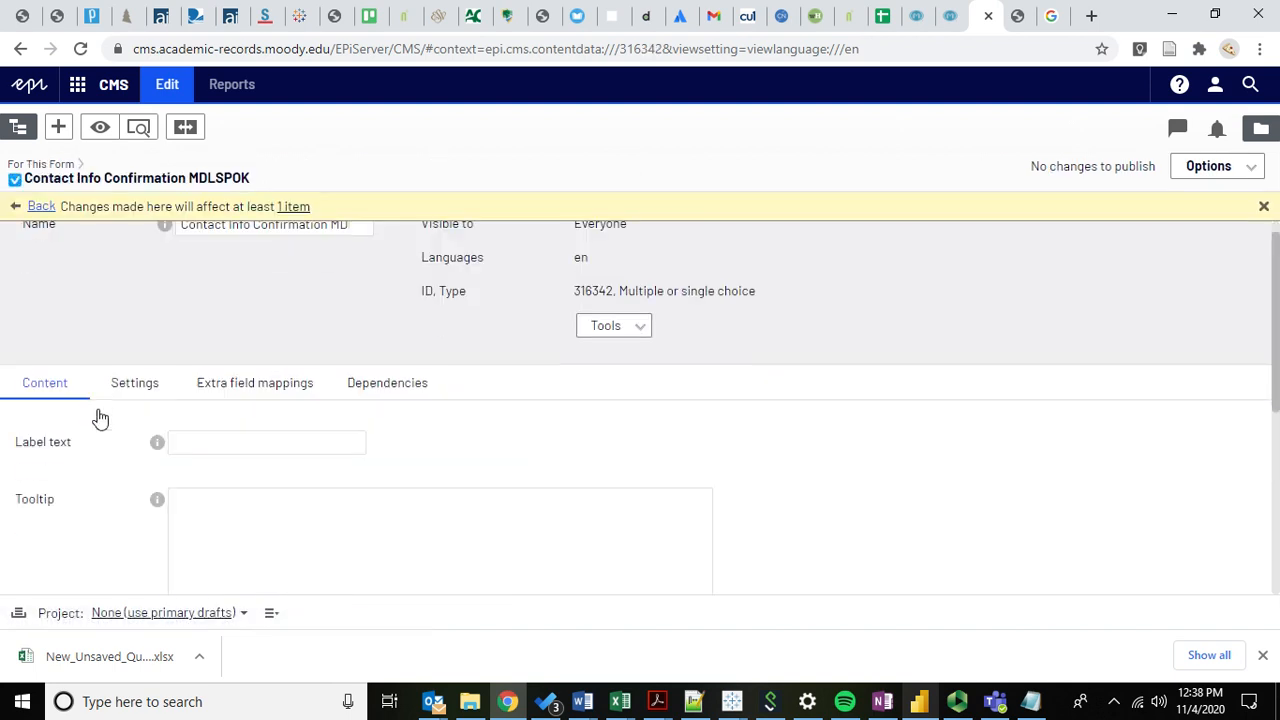
click(368, 366)
scroll(261, 462, down, 1)
scroll(261, 462, down, 1)
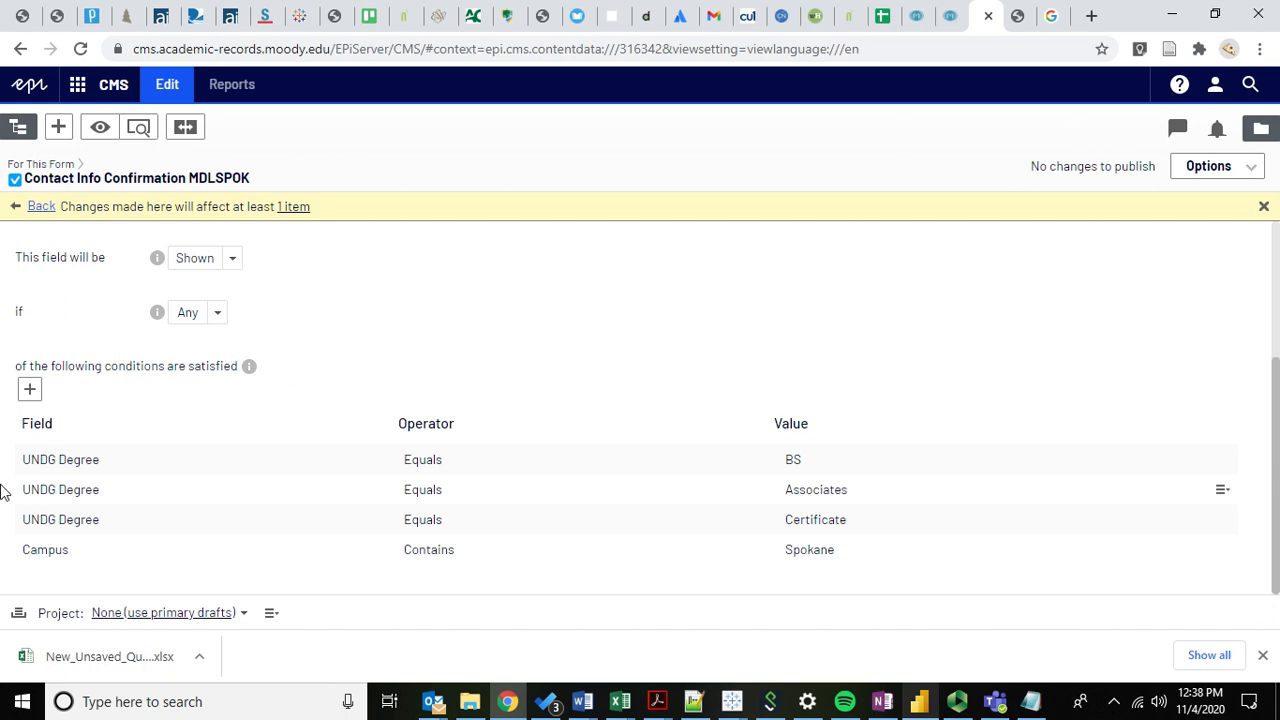
scroll(478, 323, up, 1)
scroll(413, 362, down, 1)
scroll(160, 335, up, 2)
click(43, 356)
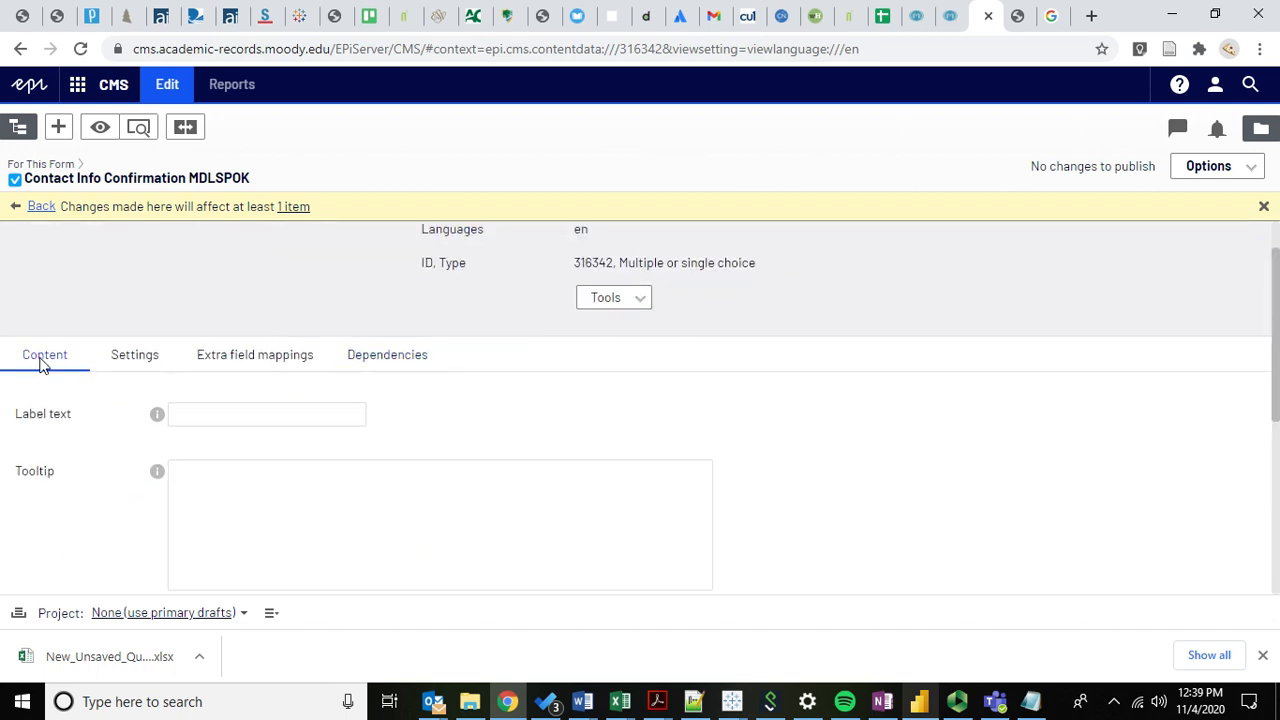
scroll(150, 470, down, 5)
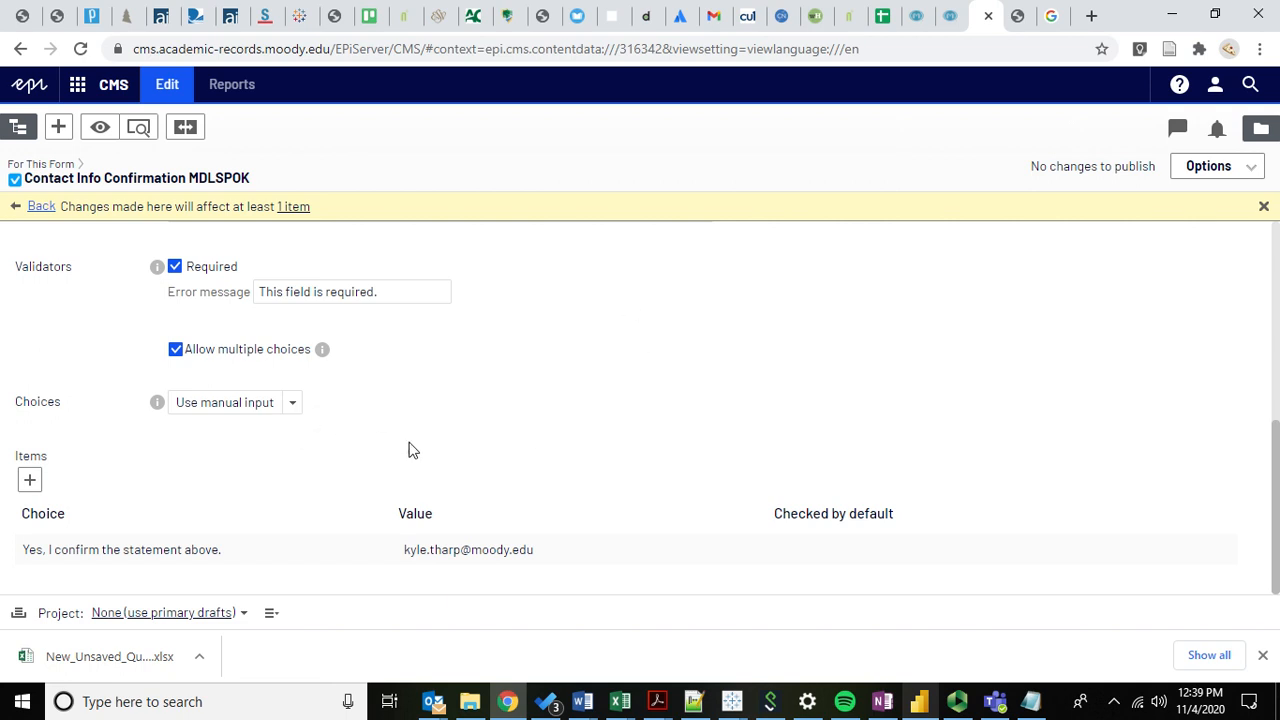
scroll(71, 352, up, 5)
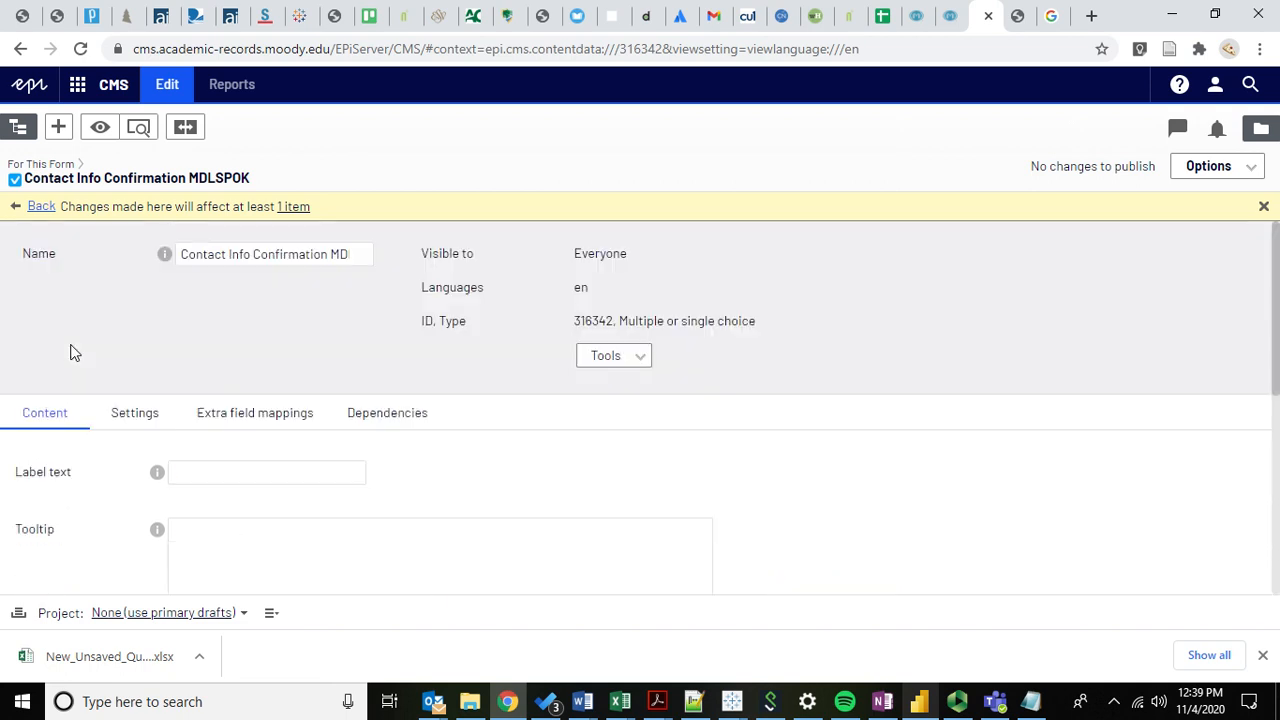
click(42, 207)
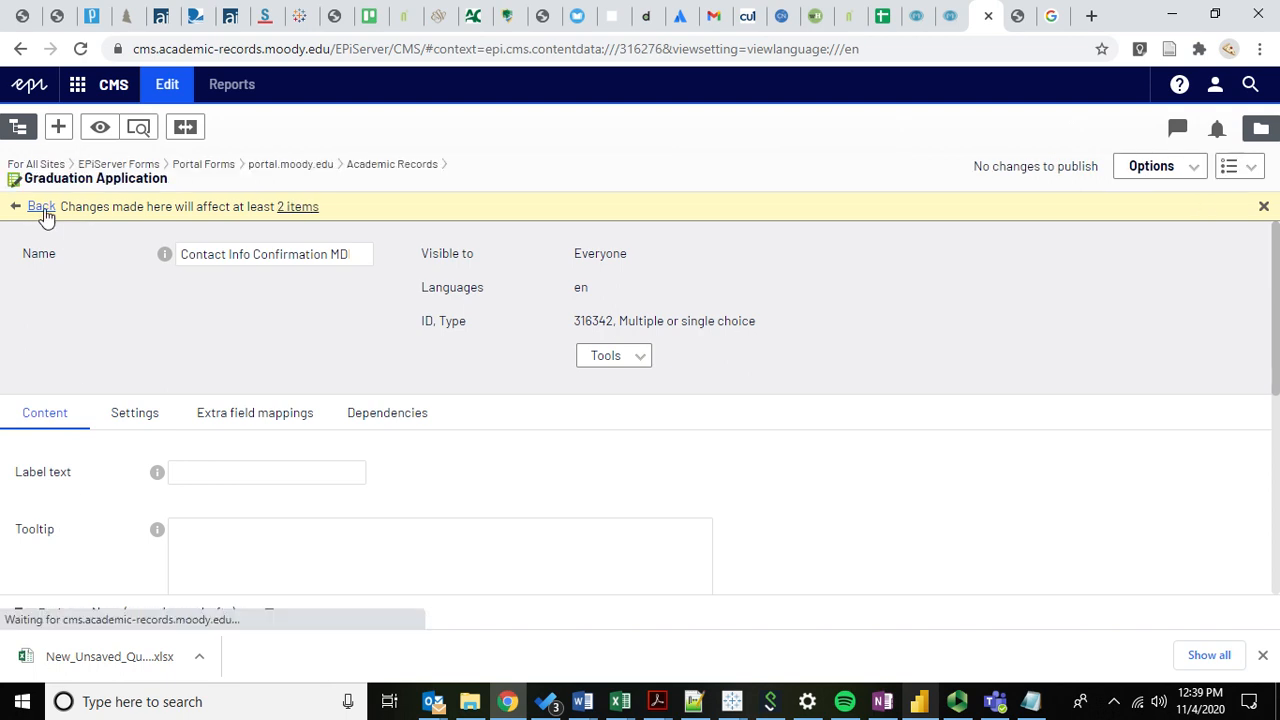
Review the form's Settings: Send email after form submission entries and Store form submissions enabled.
click(143, 414)
scroll(126, 434, down, 5)
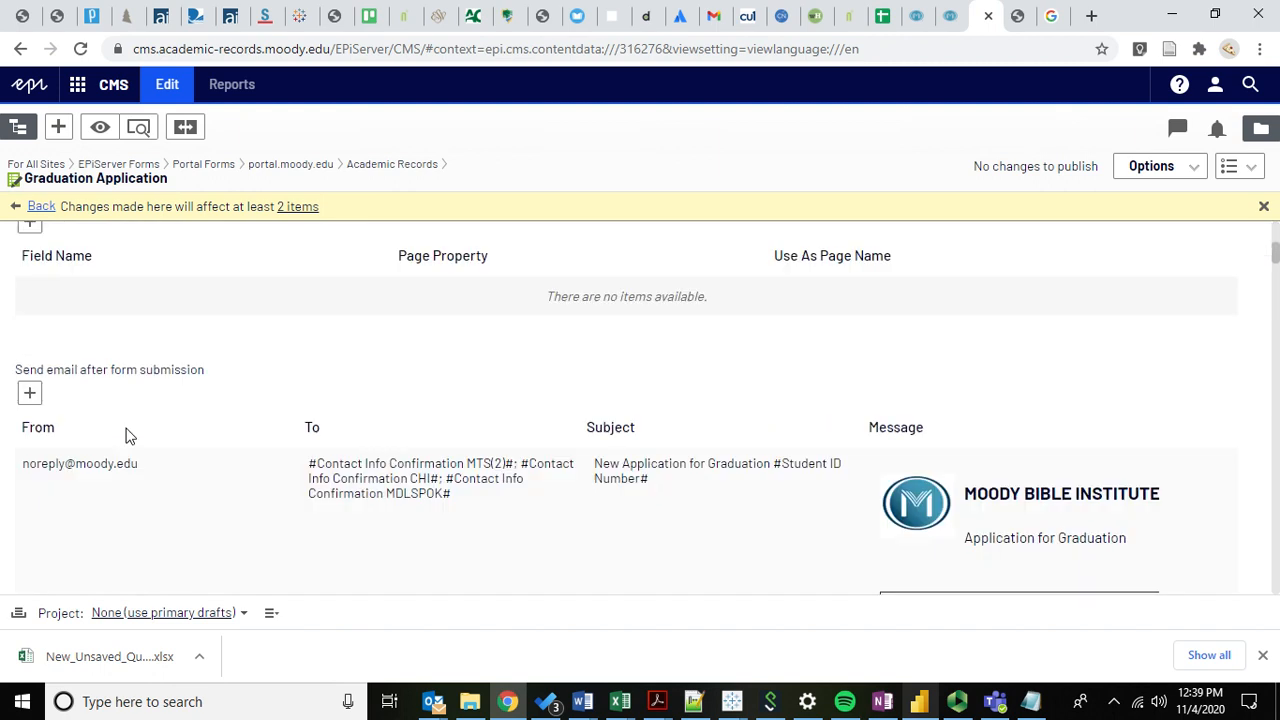
scroll(126, 436, down, 1)
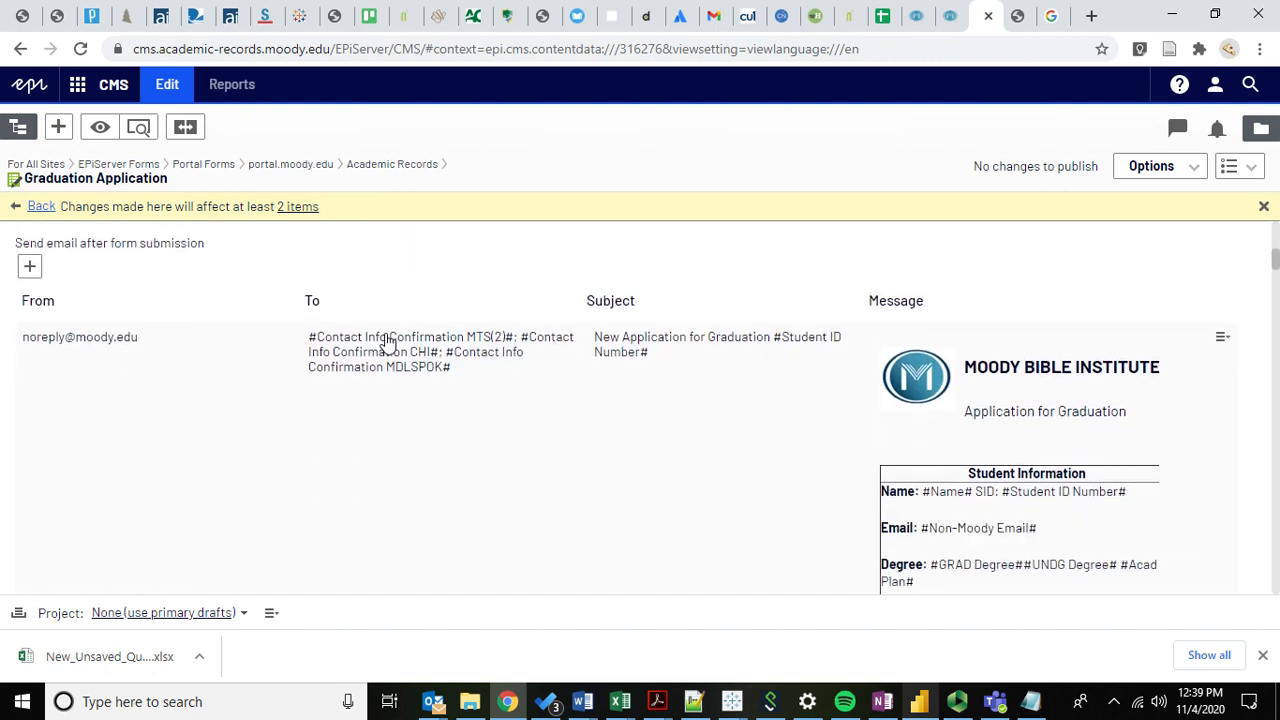
scroll(429, 480, down, 2)
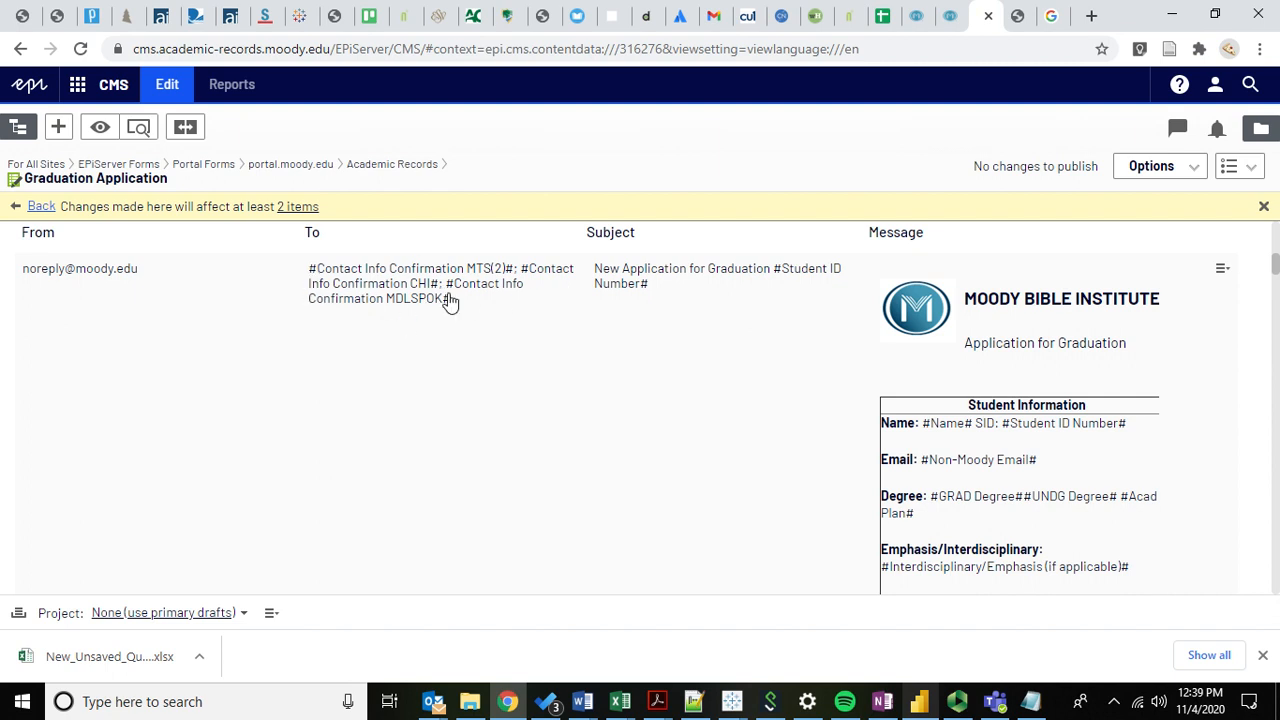
scroll(418, 289, down, 1)
scroll(351, 286, up, 2)
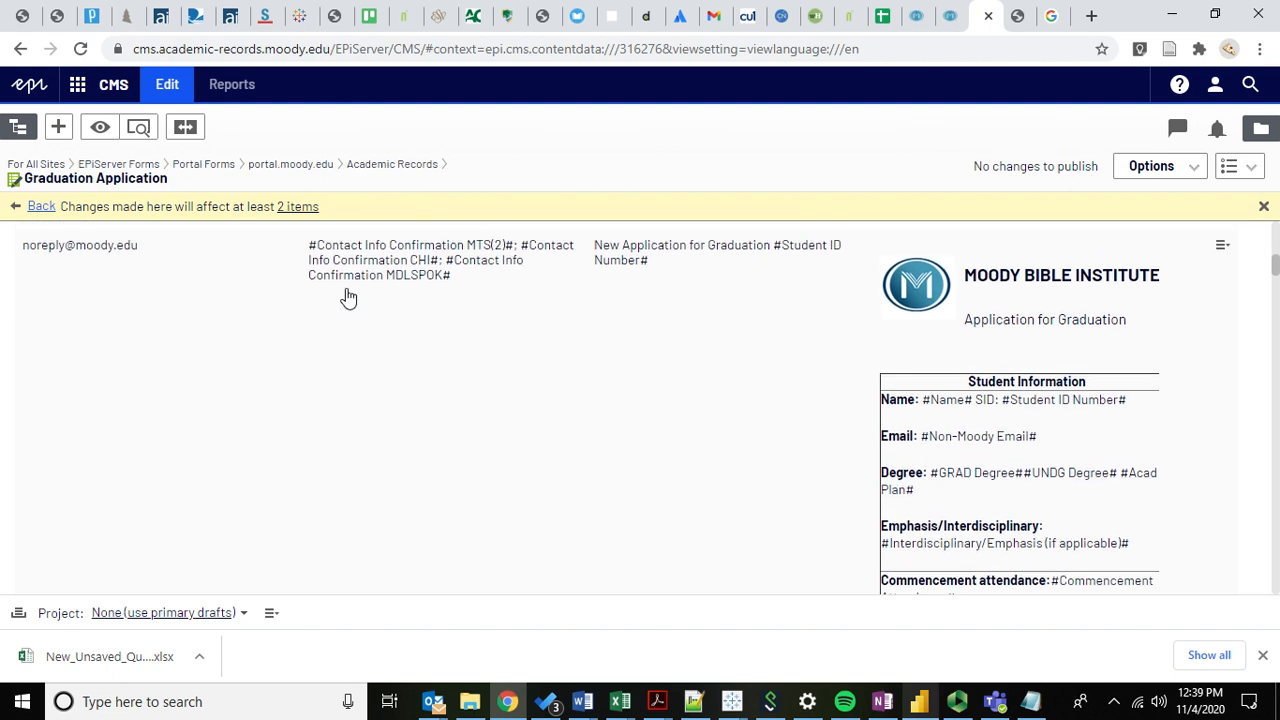
scroll(271, 310, down, 1)
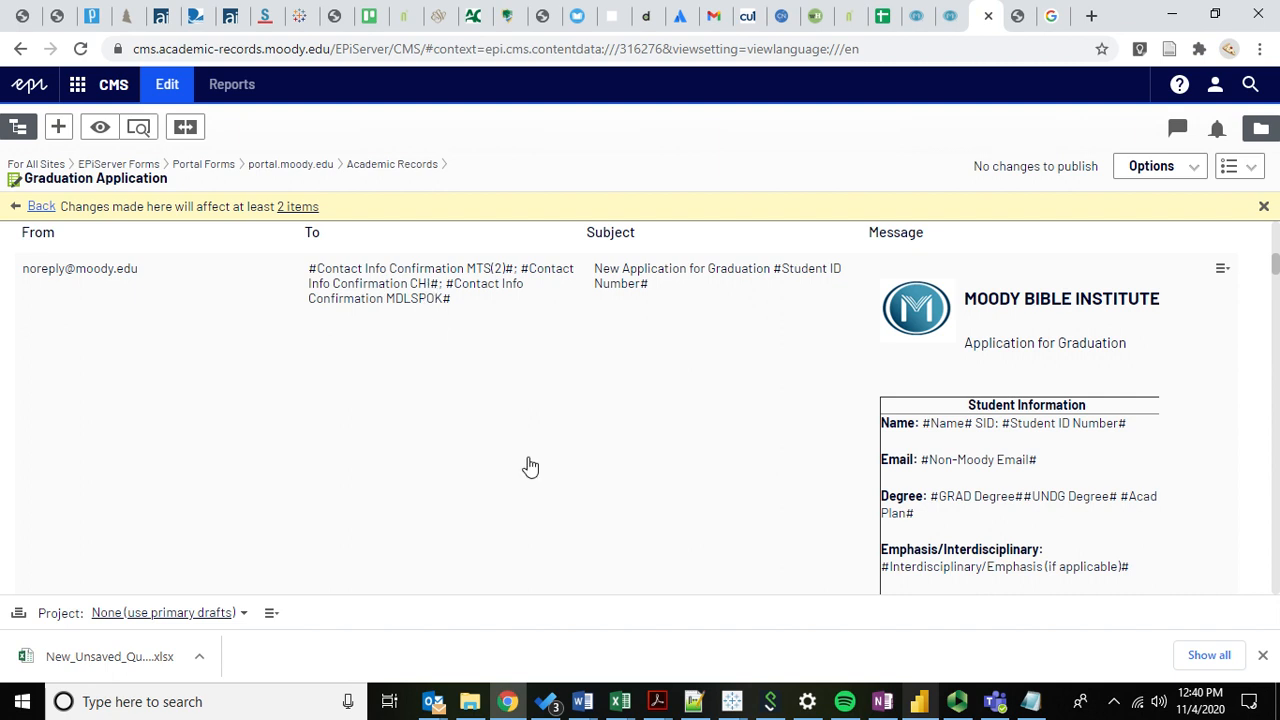
scroll(540, 396, down, 8)
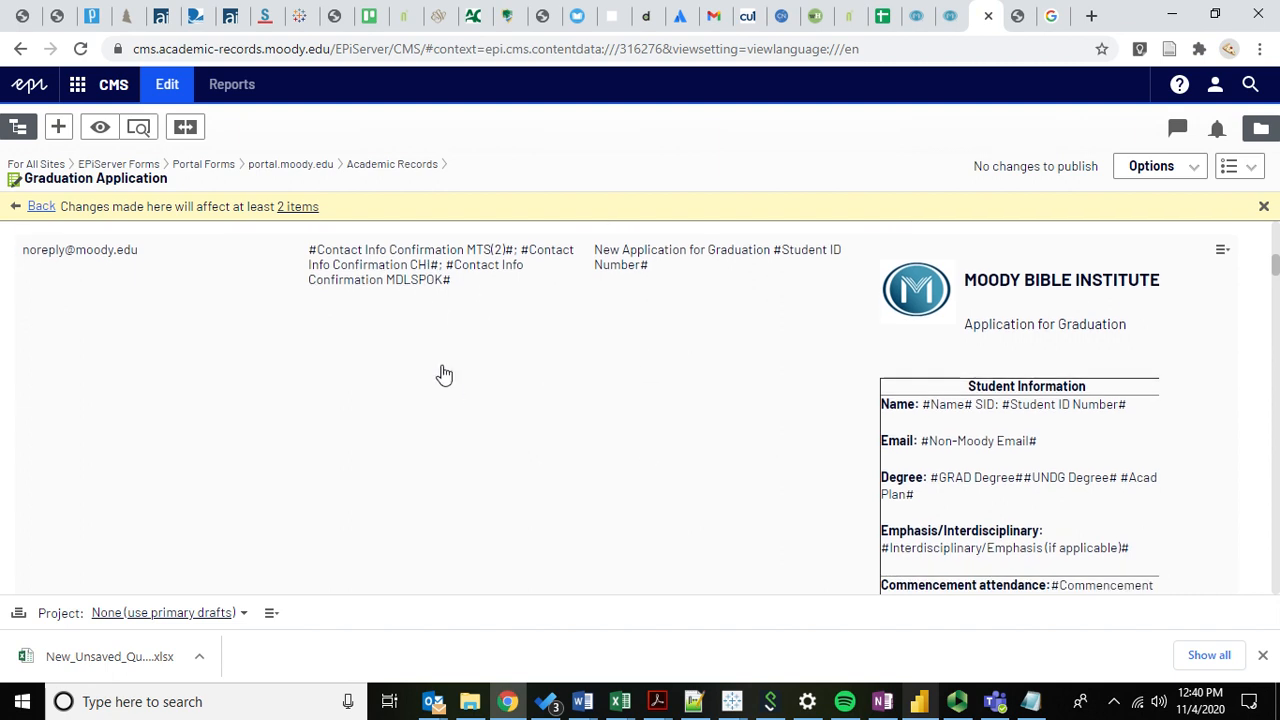
scroll(358, 373, down, 10)
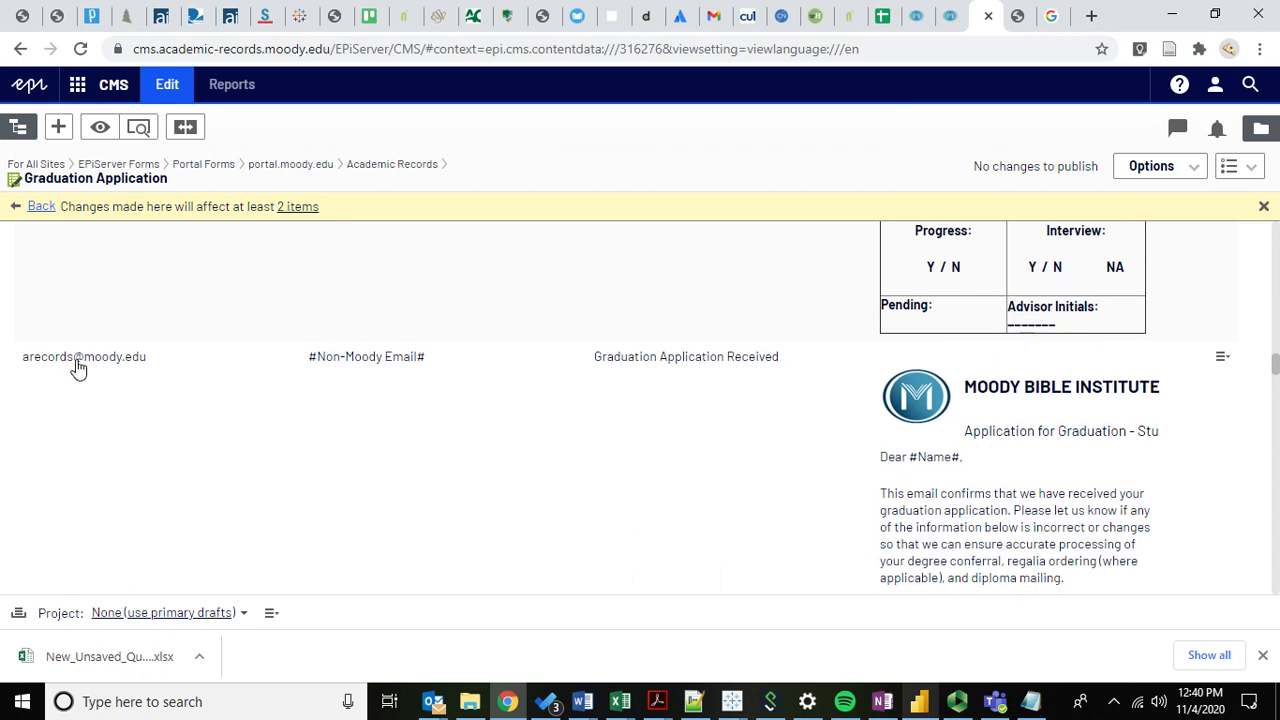
scroll(329, 382, down, 1)
scroll(305, 345, down, 12)
scroll(305, 345, down, 2)
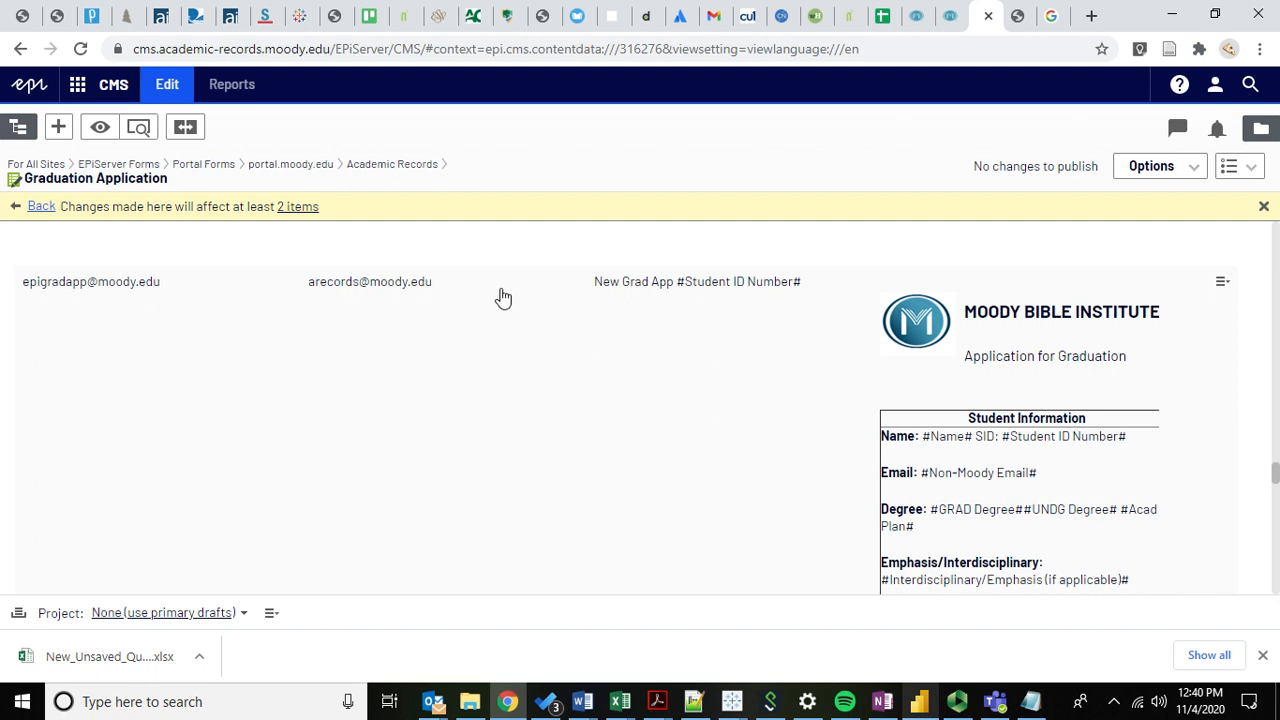
scroll(345, 328, down, 1)
scroll(345, 328, down, 15)
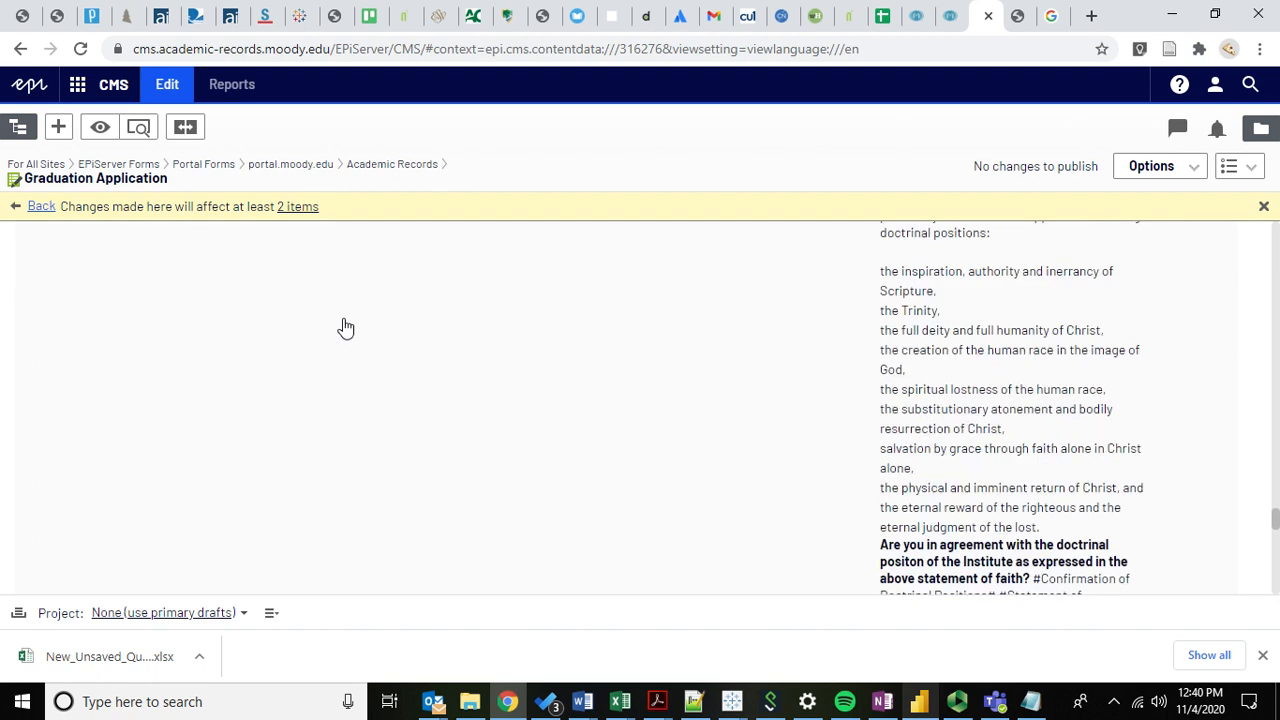
scroll(345, 328, up, 15)
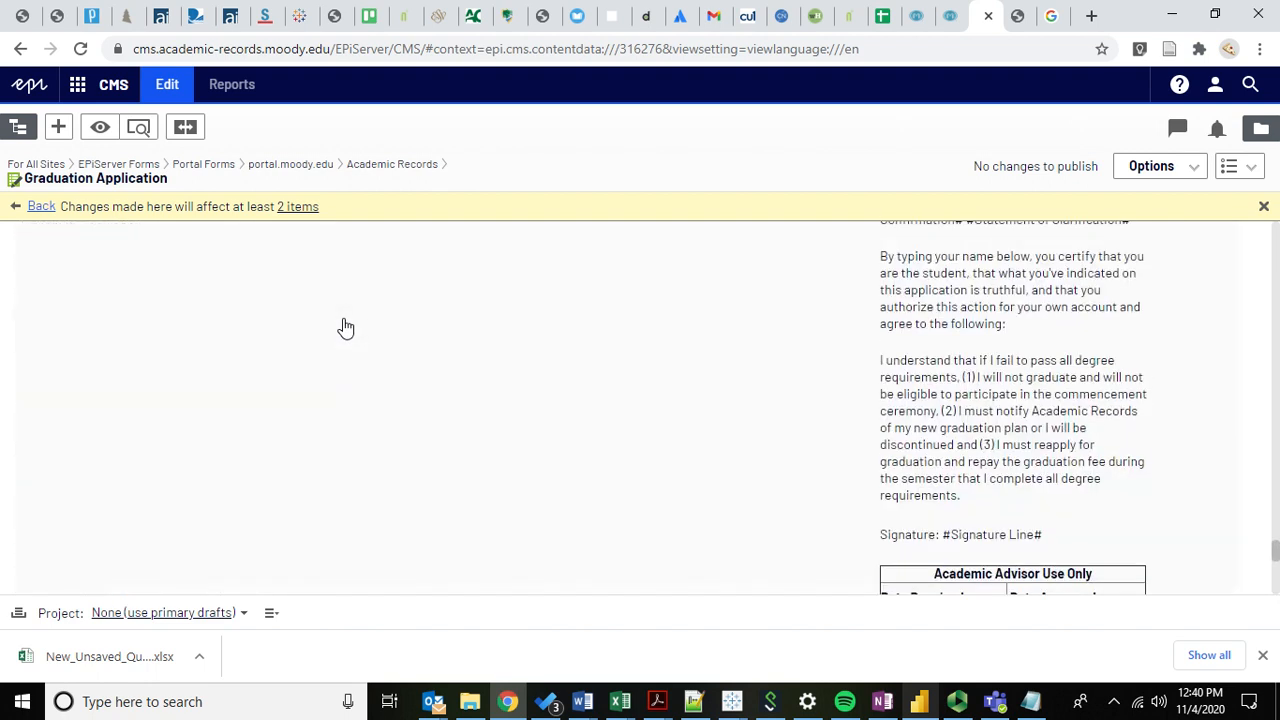
scroll(345, 328, up, 10)
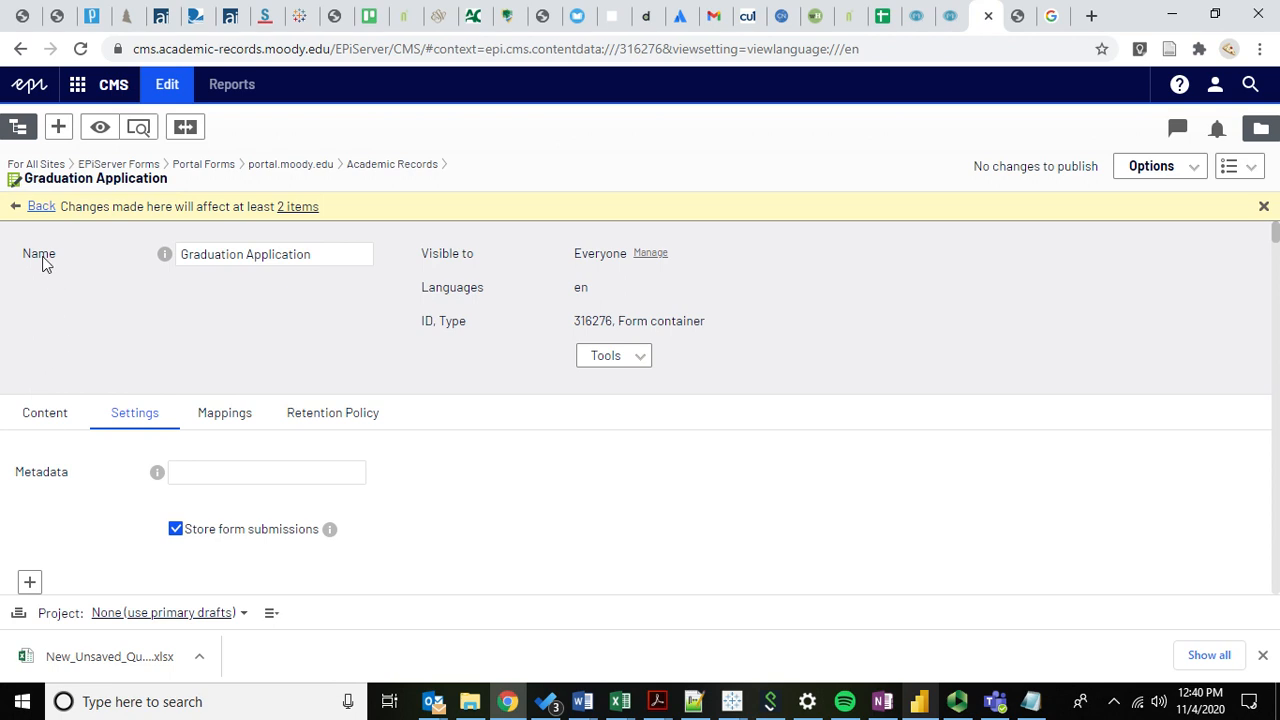
Return to the Return to Campus Form - Spring 2021 and scroll through its form elements.
click(40, 207)
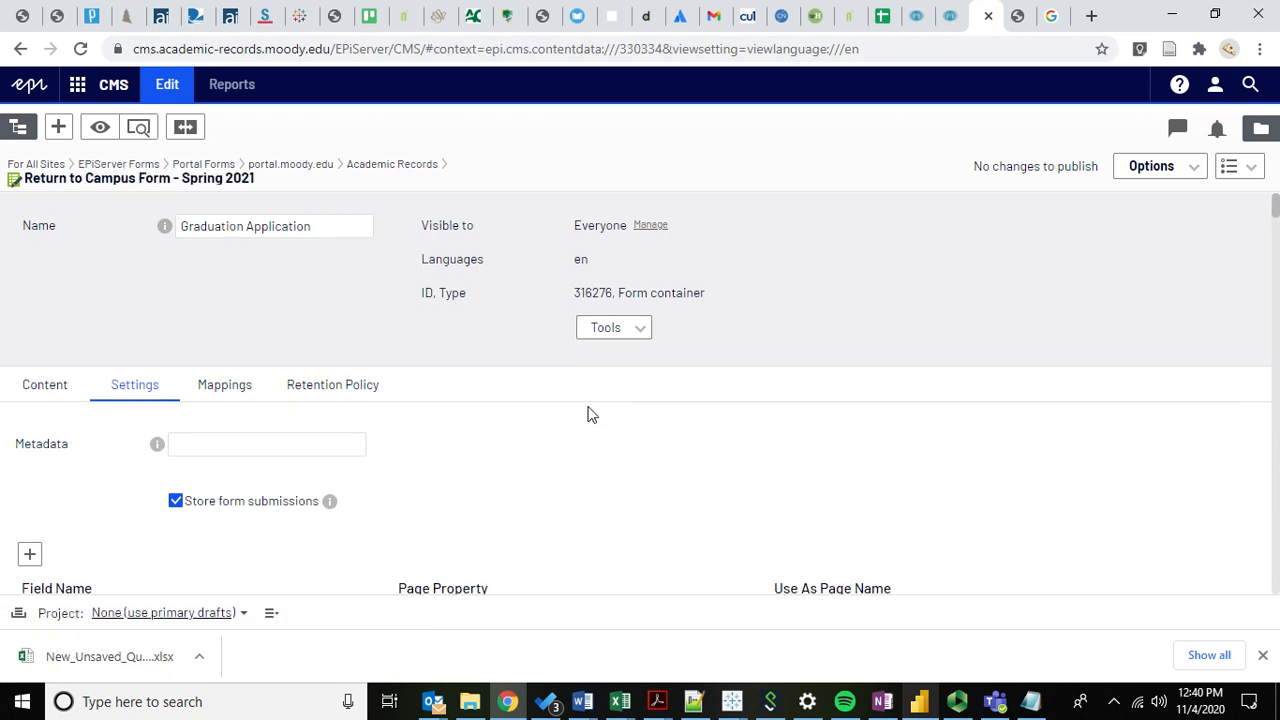
scroll(418, 466, down, 7)
scroll(137, 434, down, 8)
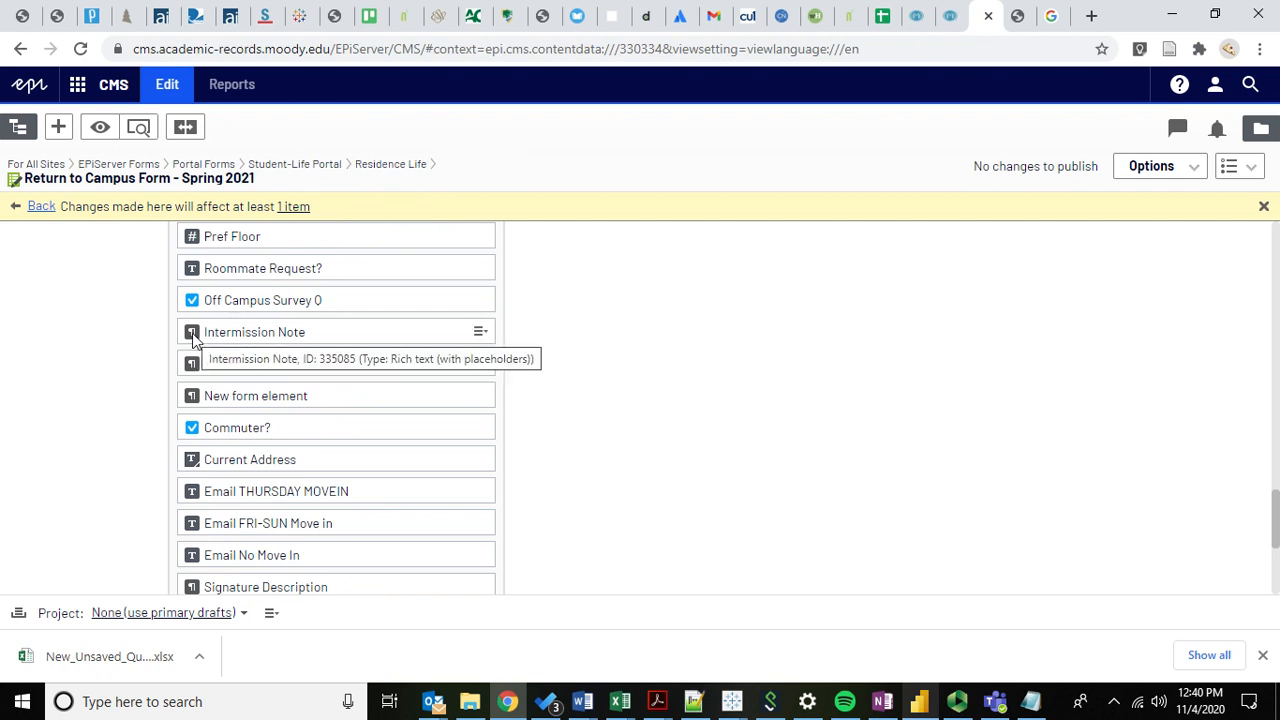
scroll(104, 360, down, 1)
scroll(108, 360, up, 3)
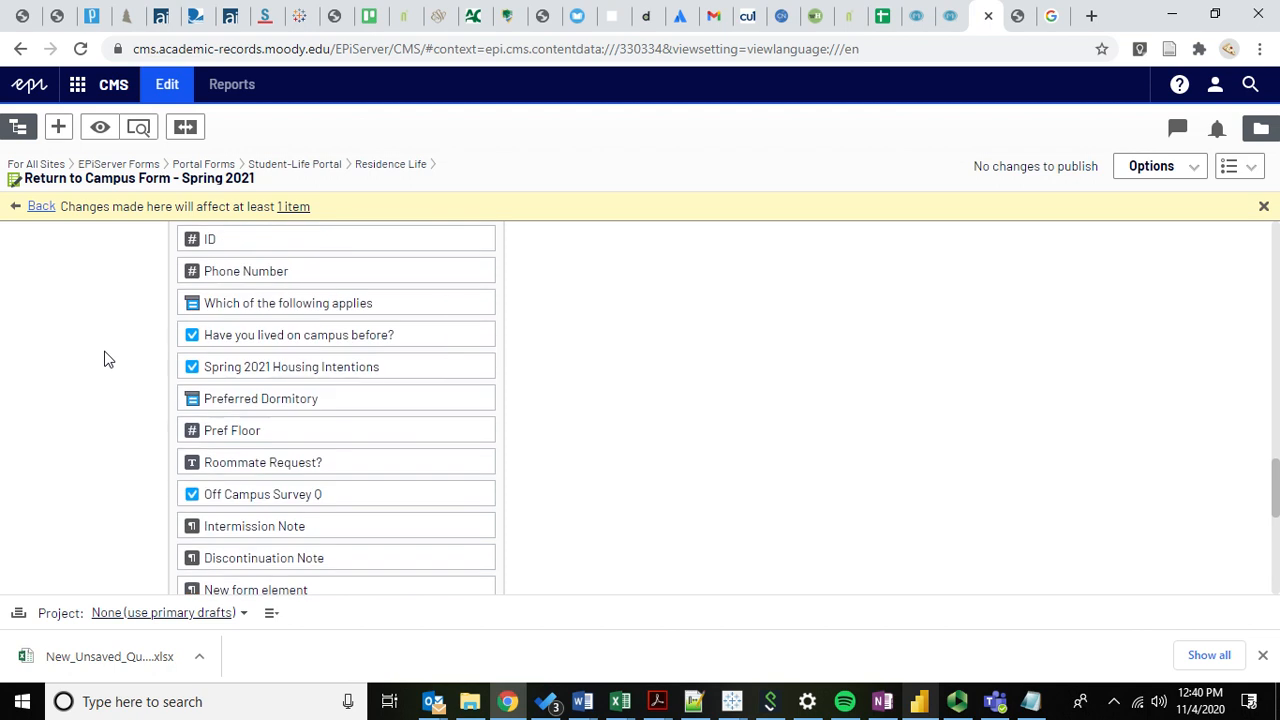
scroll(104, 357, up, 2)
scroll(104, 357, down, 2)
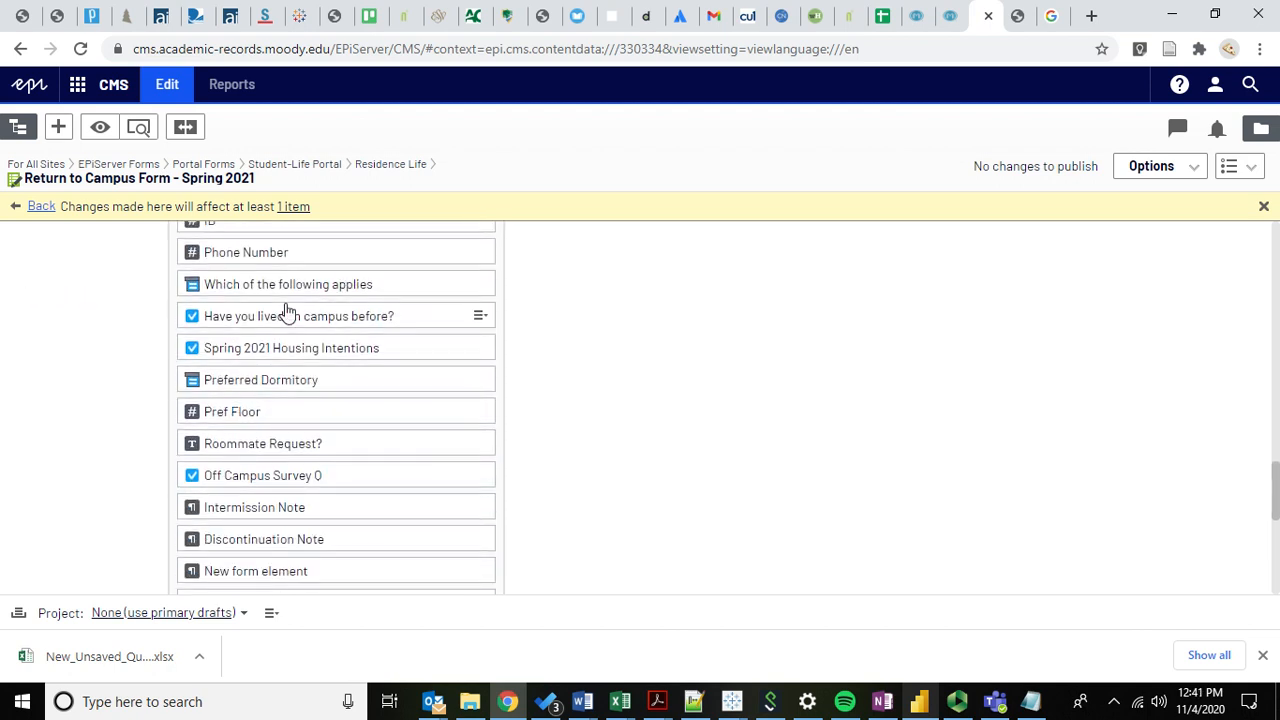
scroll(54, 406, down, 2)
scroll(56, 406, down, 7)
scroll(56, 406, up, 9)
scroll(56, 406, down, 1)
scroll(104, 239, up, 15)
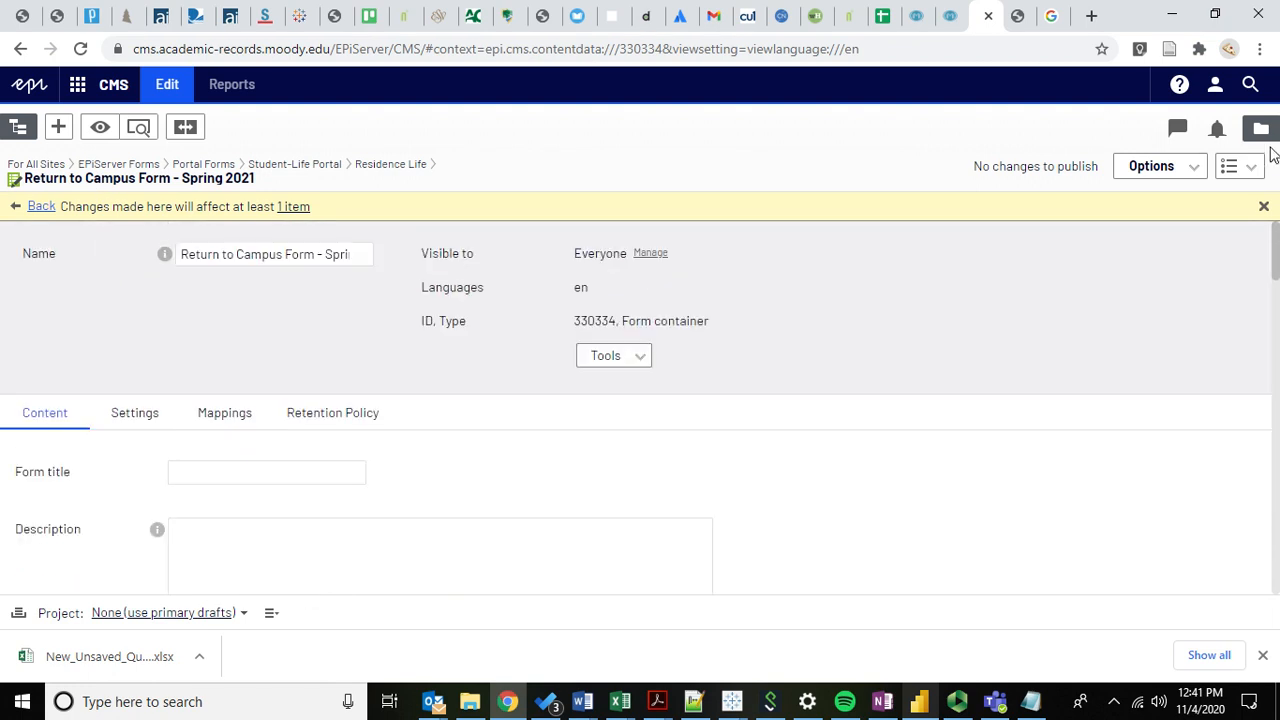
In the forms folder tree, select the Academic Records folder to list its forms.
click(1260, 130)
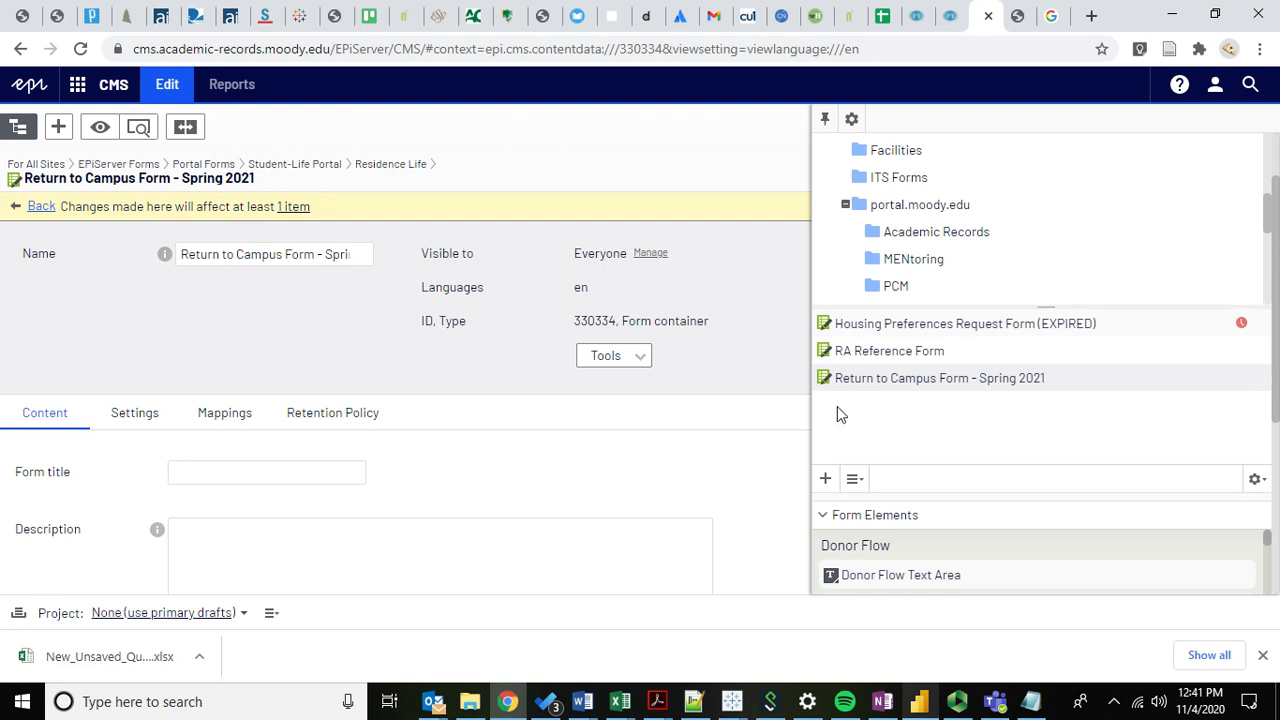
scroll(988, 163, down, 1)
scroll(988, 163, down, 1)
click(929, 209)
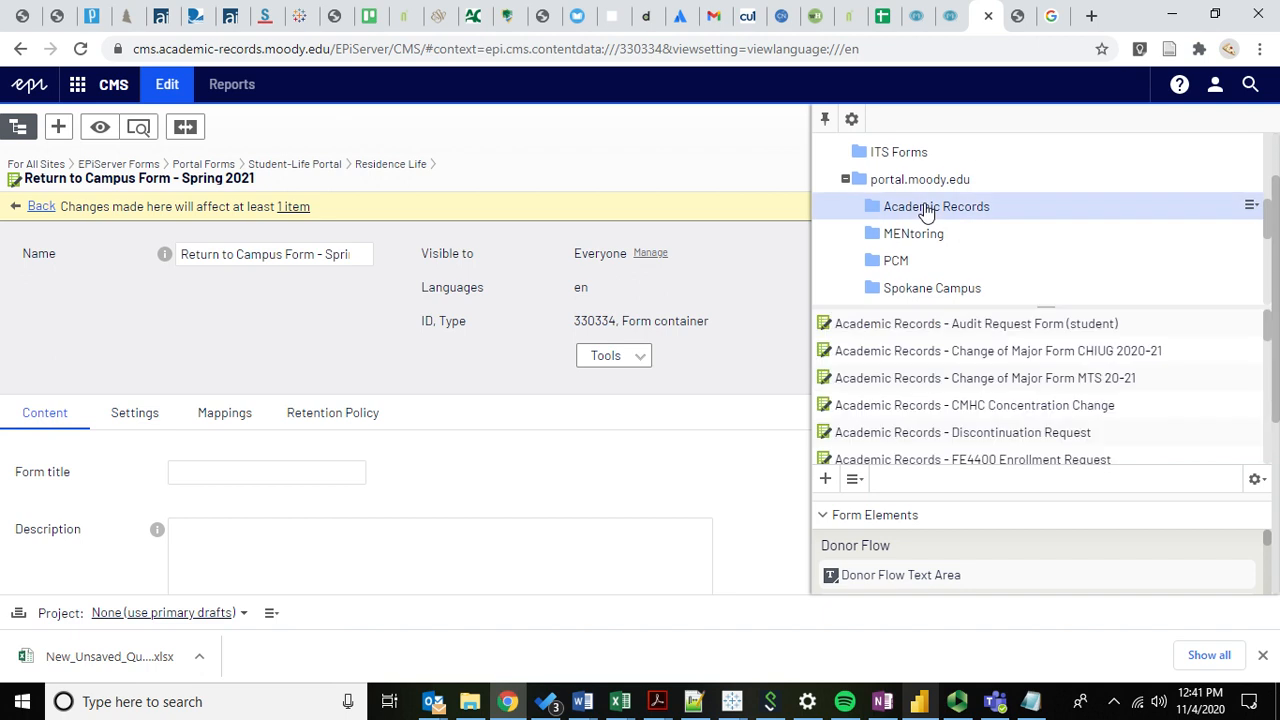
click(957, 701)
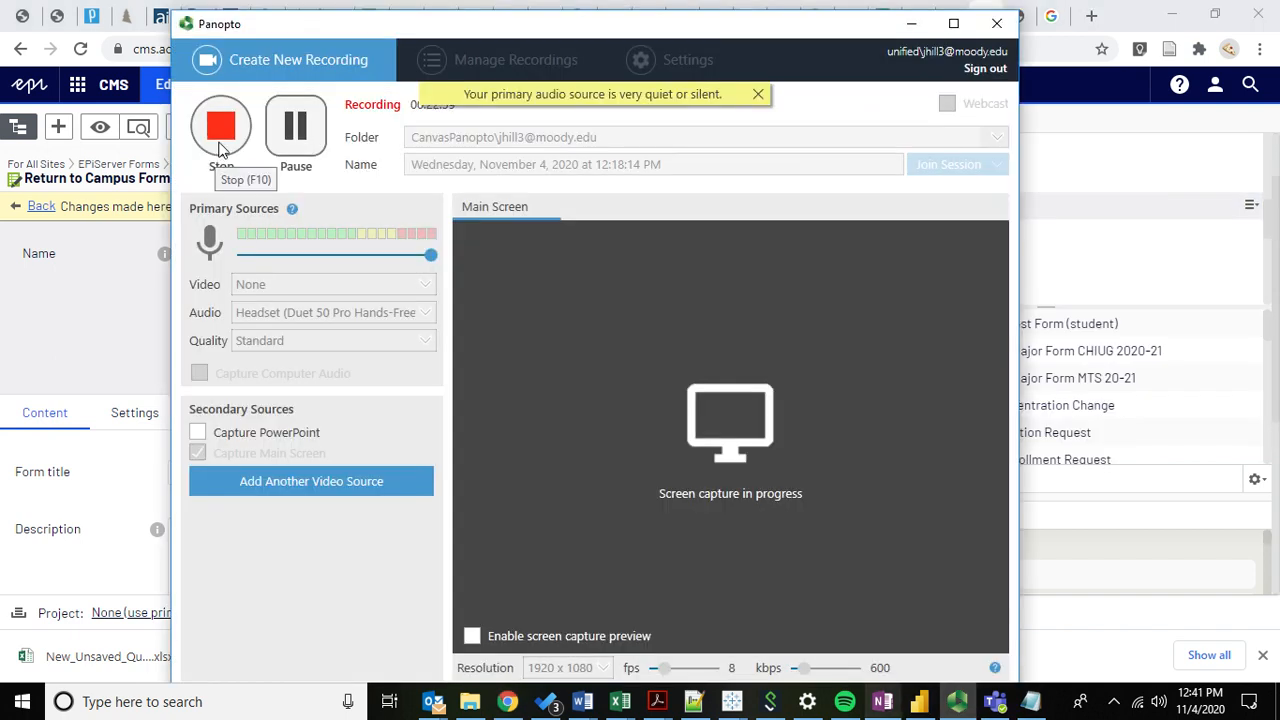